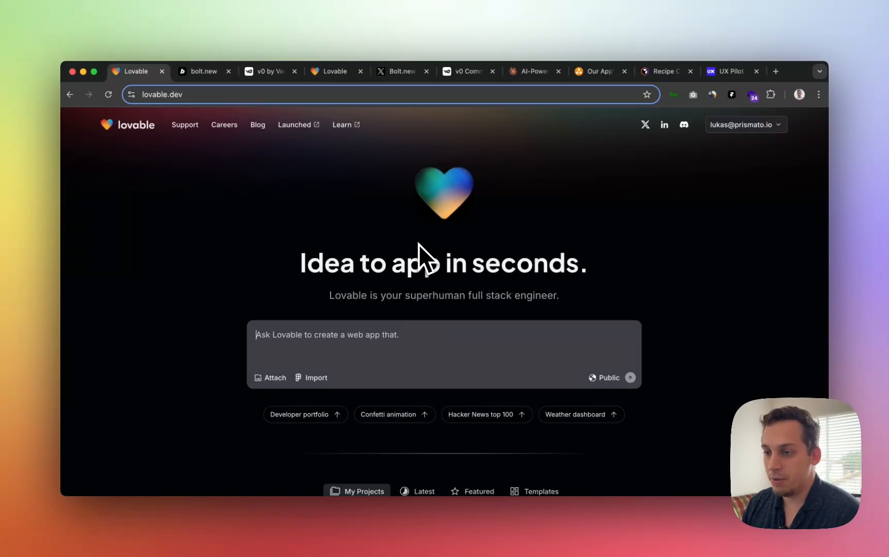
- View the Bolt.new and v0 home pages, ending back on the Lovable home page
click(206, 73)
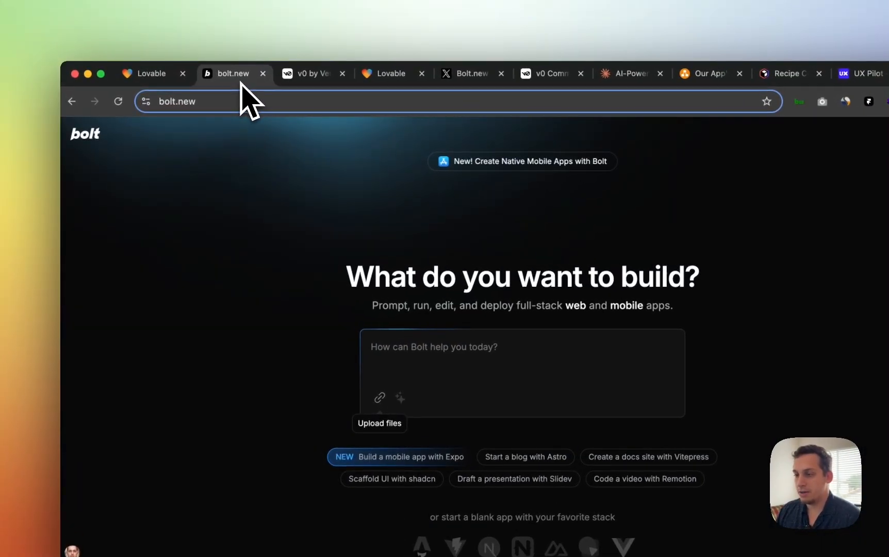
click(309, 78)
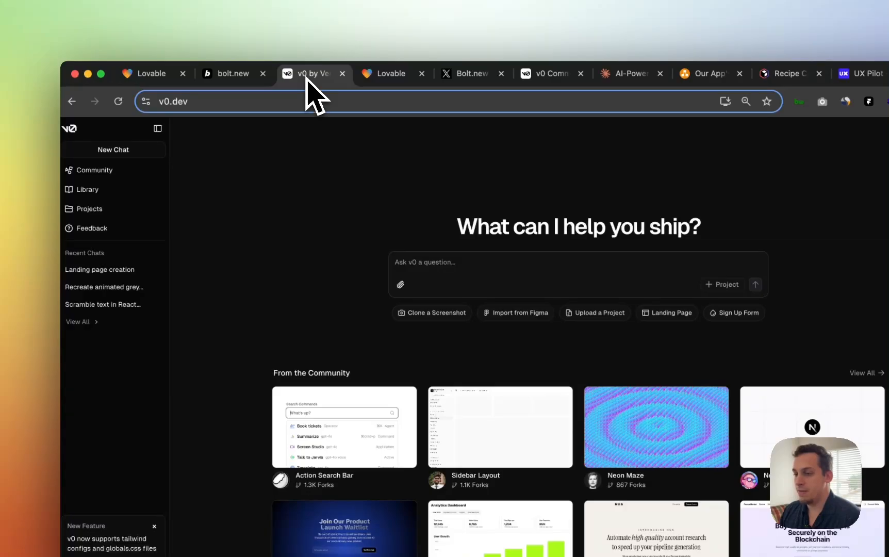
click(149, 79)
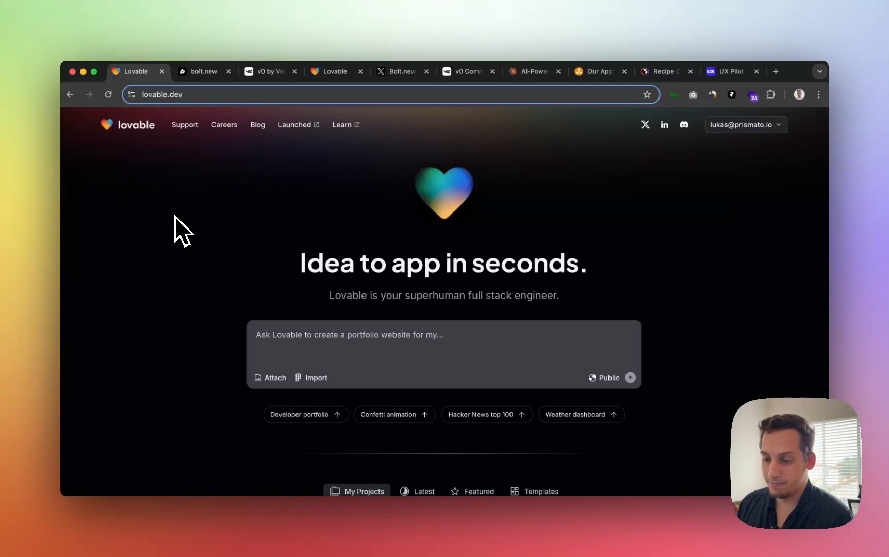
- Open Lovable's Builder Hall of Fame and browse the posts showing projects built with it
key(super+4)
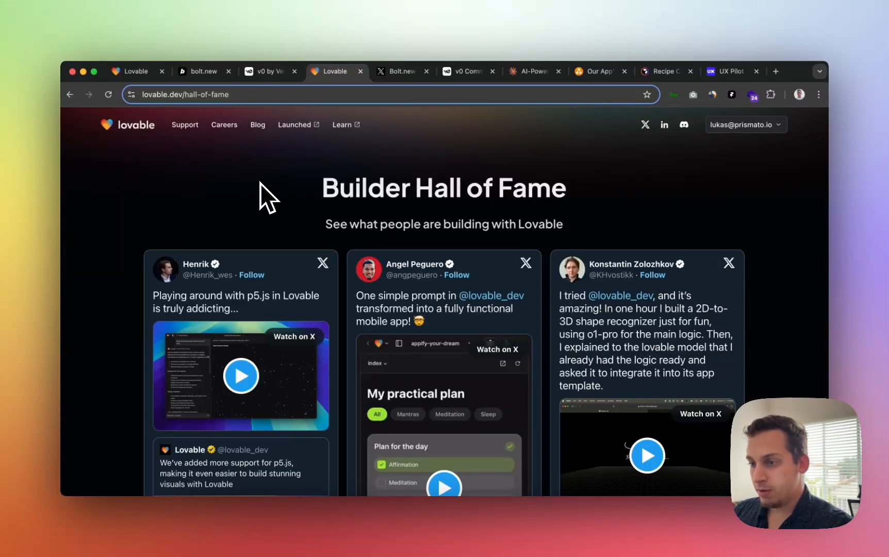
scroll(245, 251, down, 2)
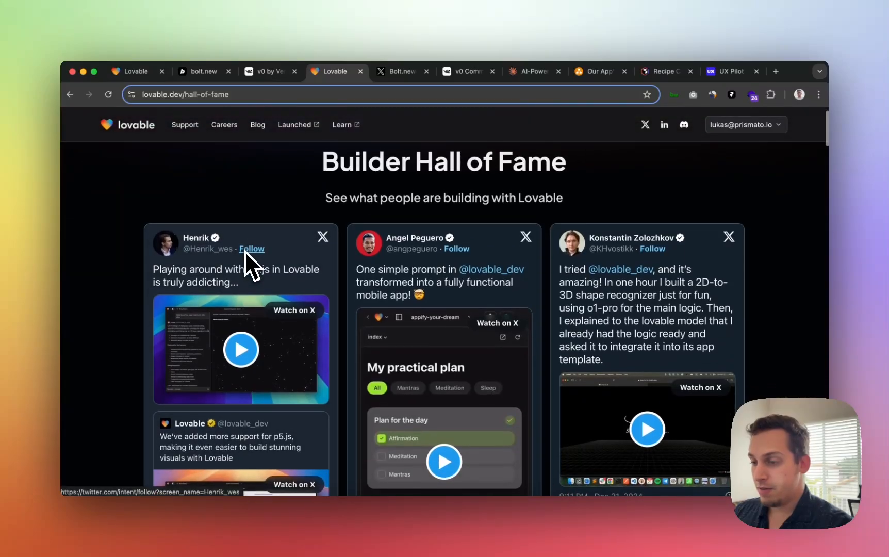
scroll(244, 252, up, 2)
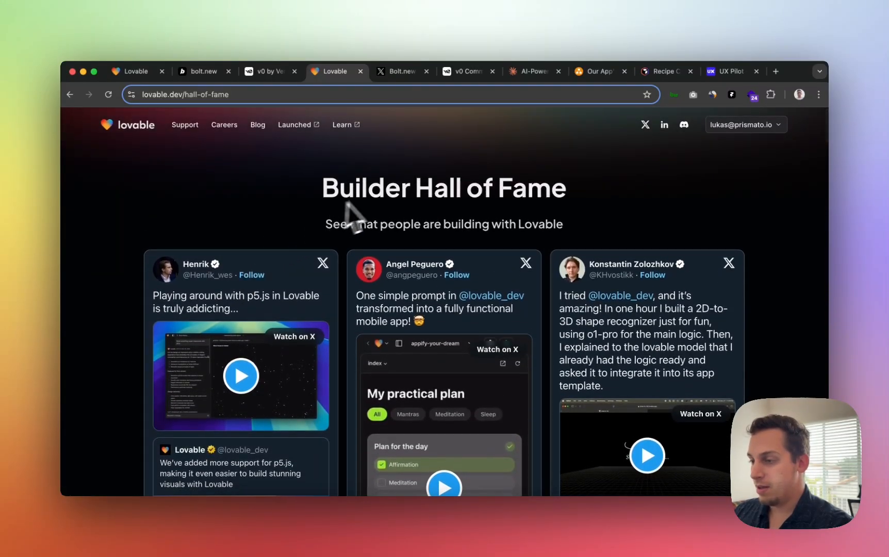
scroll(326, 196, down, 1)
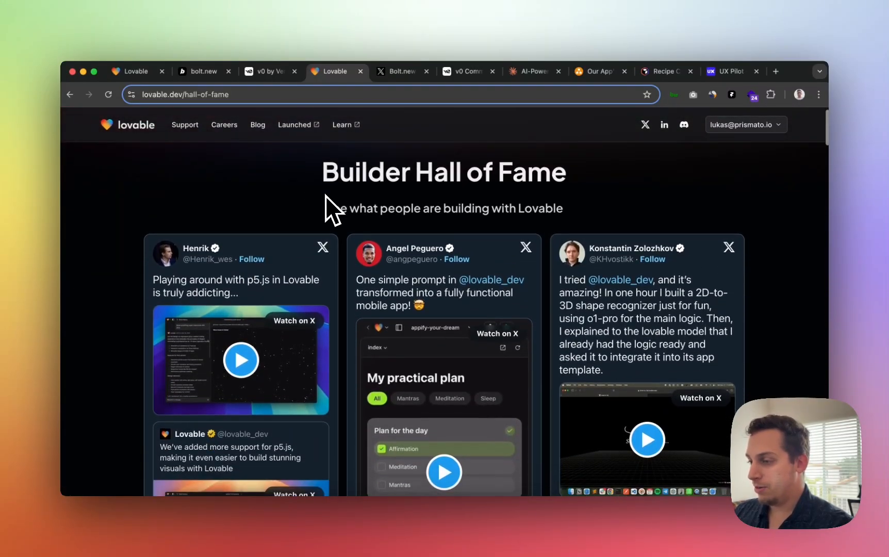
scroll(325, 196, up, 1)
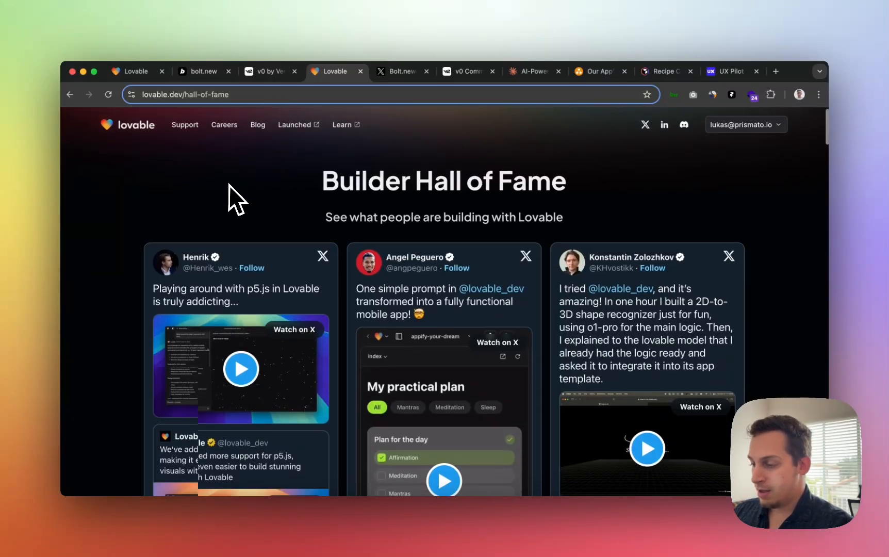
scroll(229, 186, down, 10)
scroll(229, 185, down, 20)
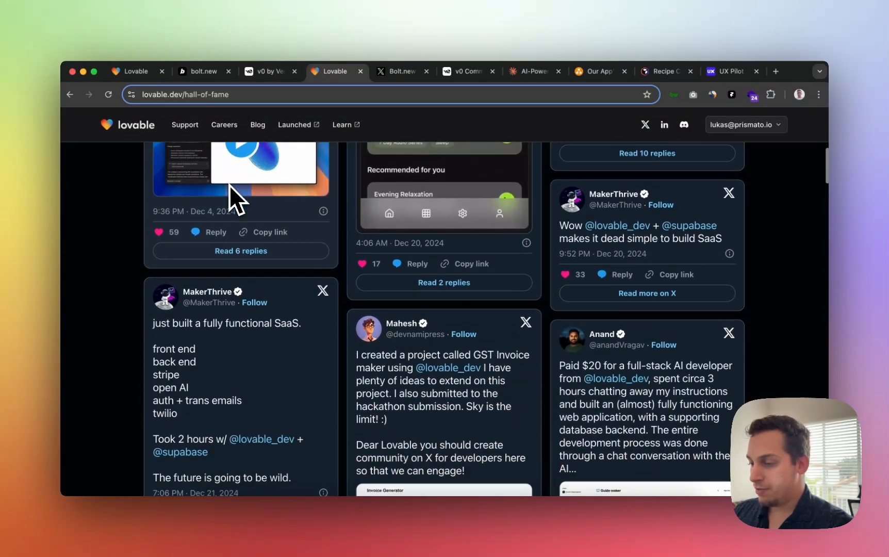
scroll(229, 185, down, 15)
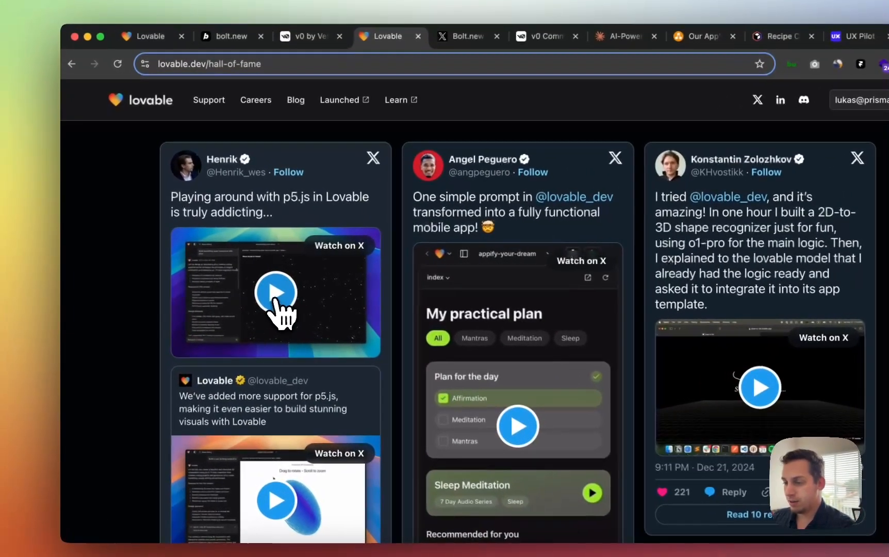
- Play and pause the p5.js demo video in the Hall of Fame, and watch the one-prompt mobile app video beside it
click(269, 304)
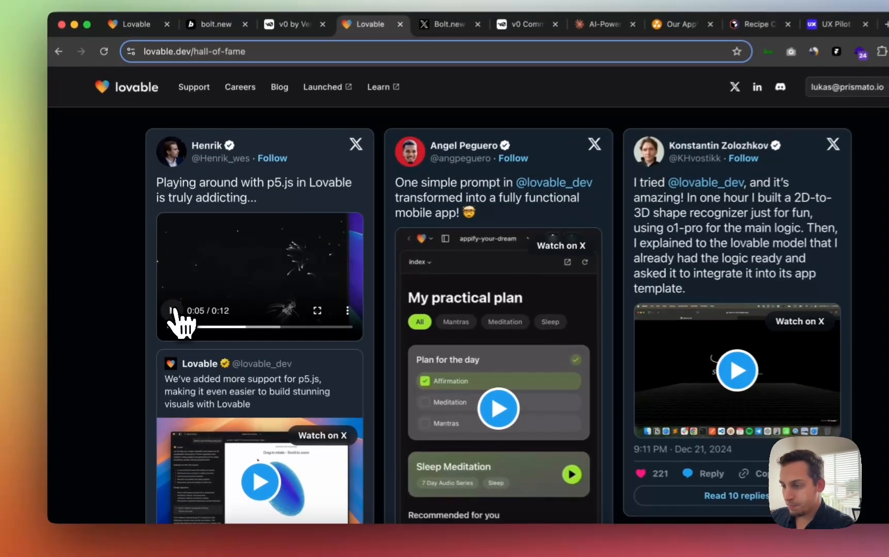
click(166, 314)
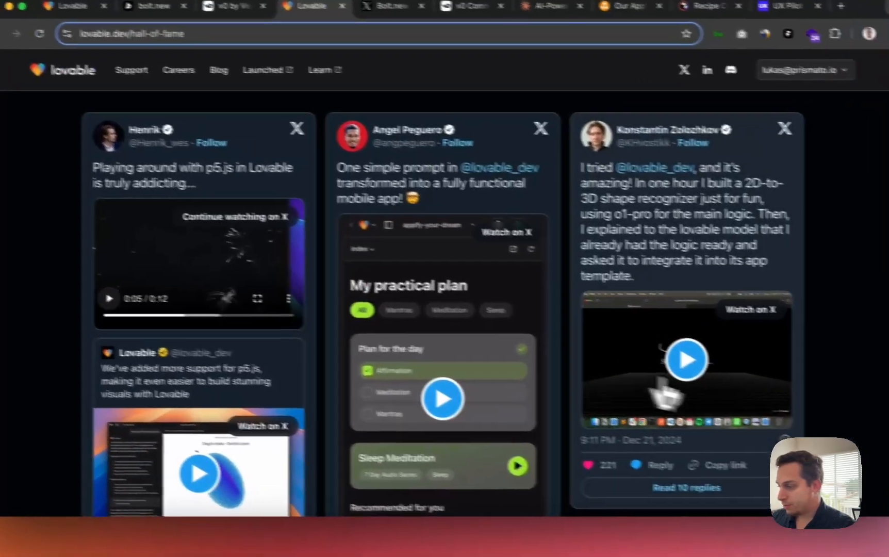
click(400, 391)
scroll(405, 394, down, 2)
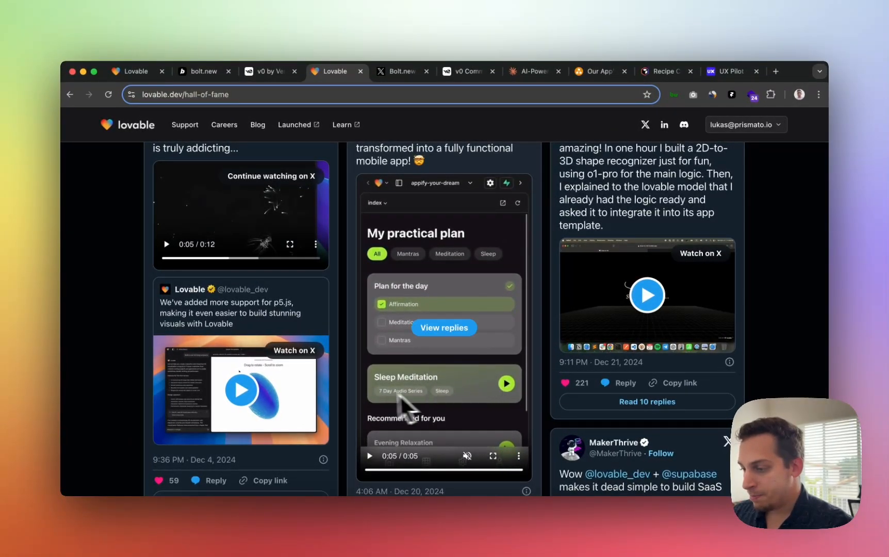
scroll(456, 365, down, 2)
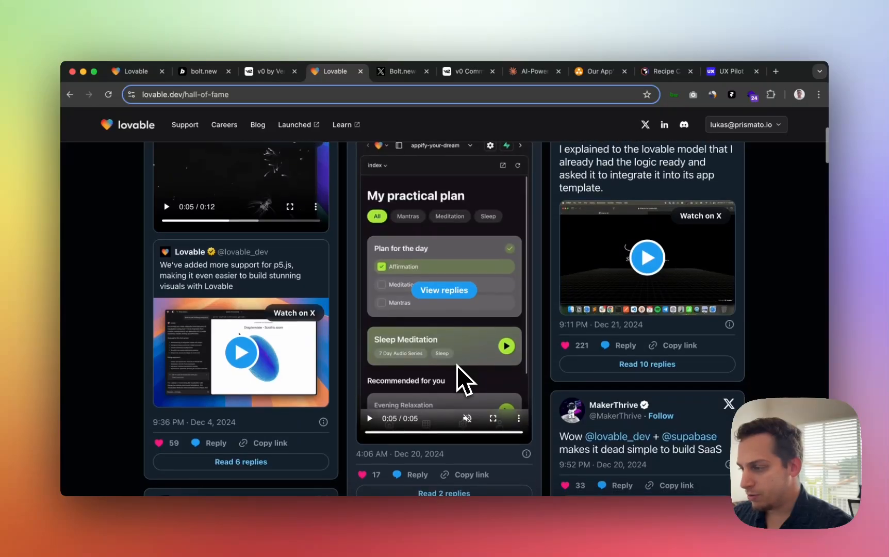
scroll(515, 330, up, 1)
scroll(496, 335, up, 1)
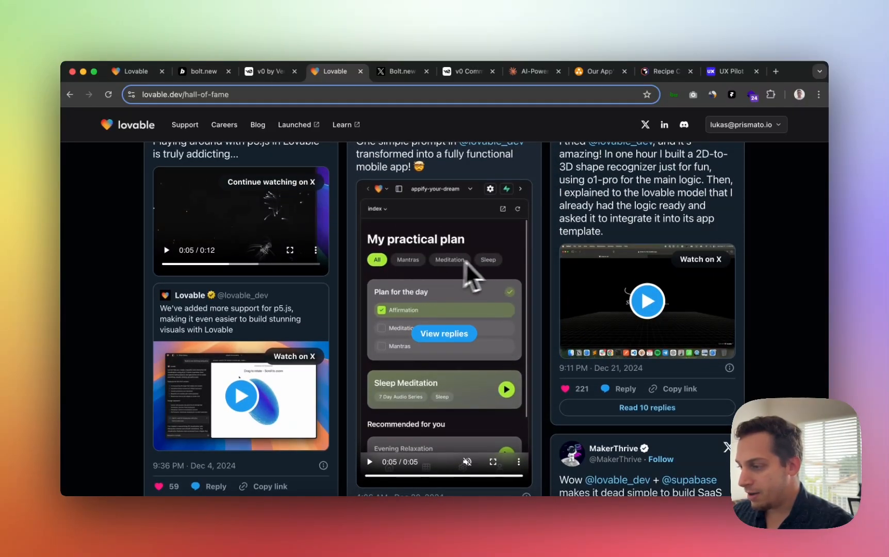
- Play the 2D-to-3D shape recognizer video, and skim through Lovable's p5.js support video on X before closing that post
click(647, 301)
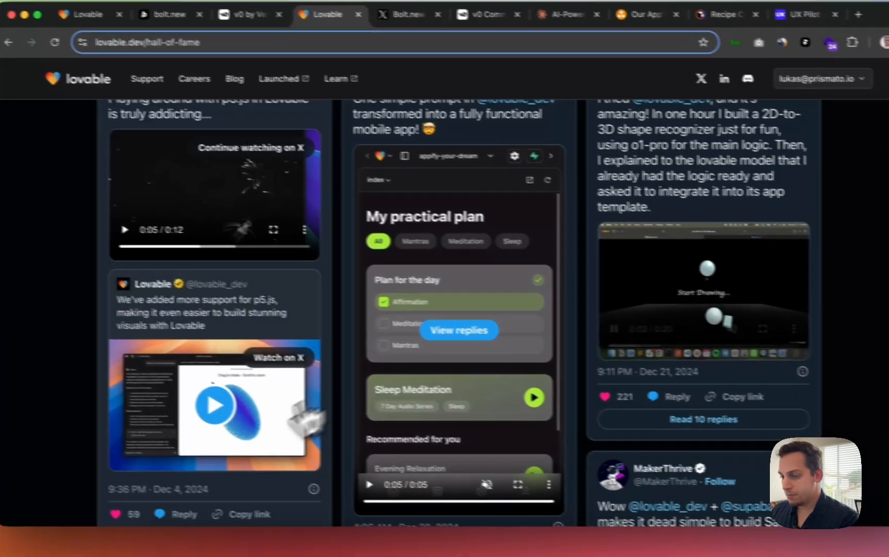
click(186, 410)
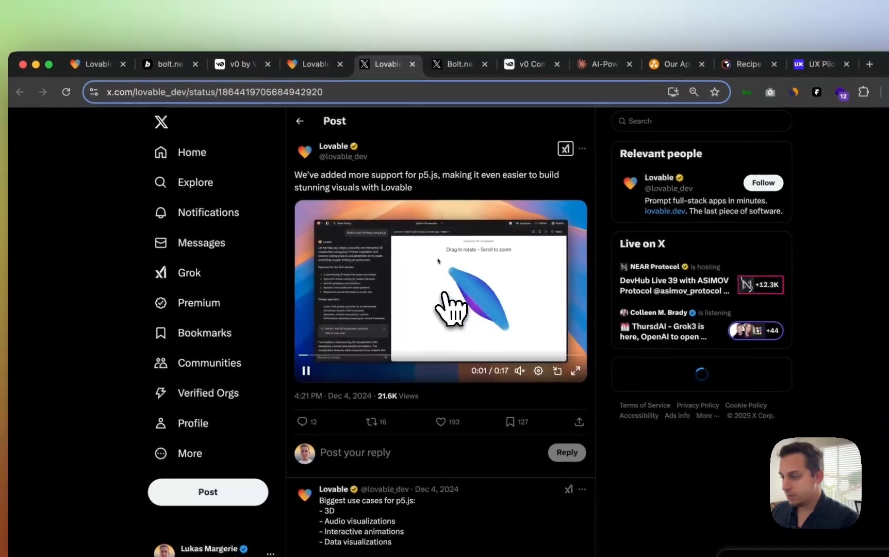
drag(325, 356, 421, 357)
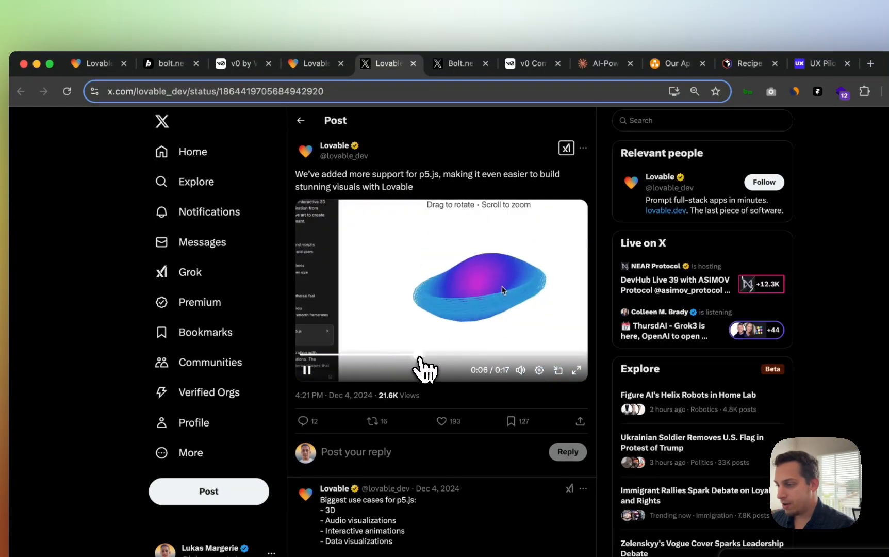
click(413, 63)
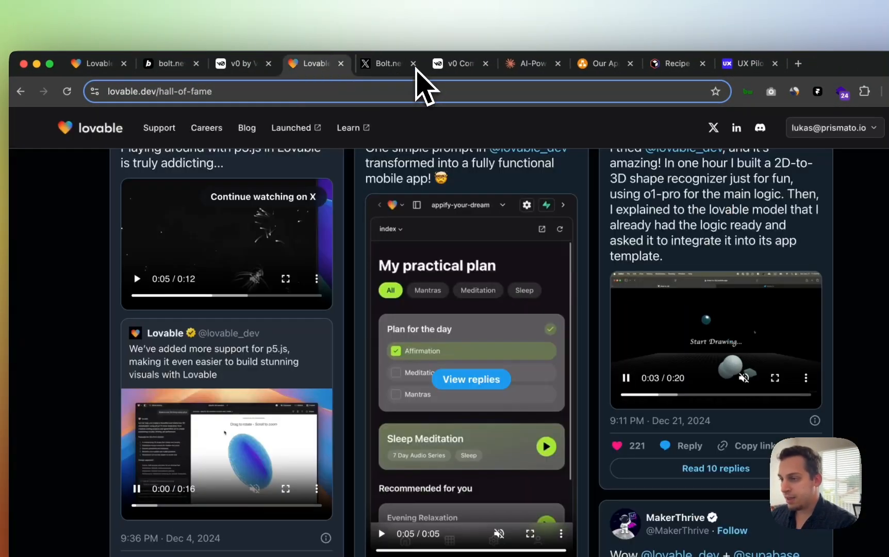
- Find the country economic dashboard post further down the Hall of Fame, and play and pause its video
scroll(344, 284, down, 12)
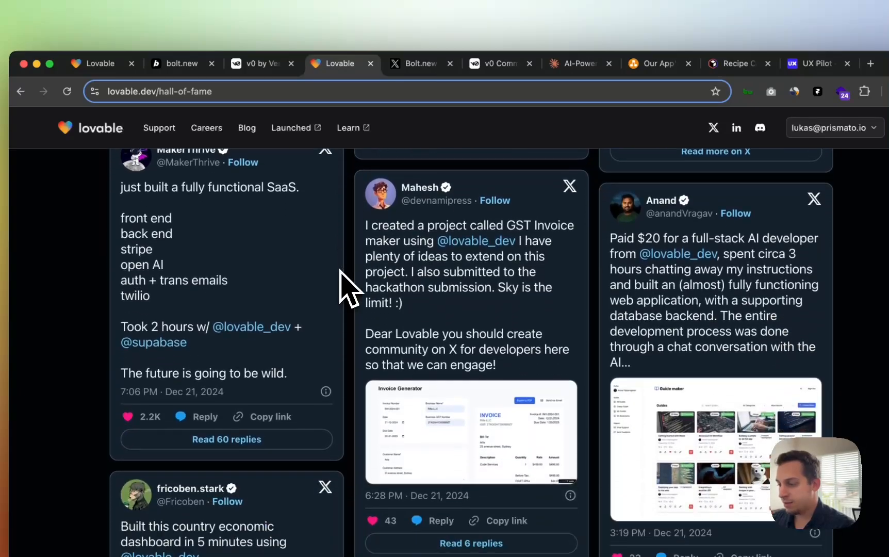
scroll(345, 278, down, 5)
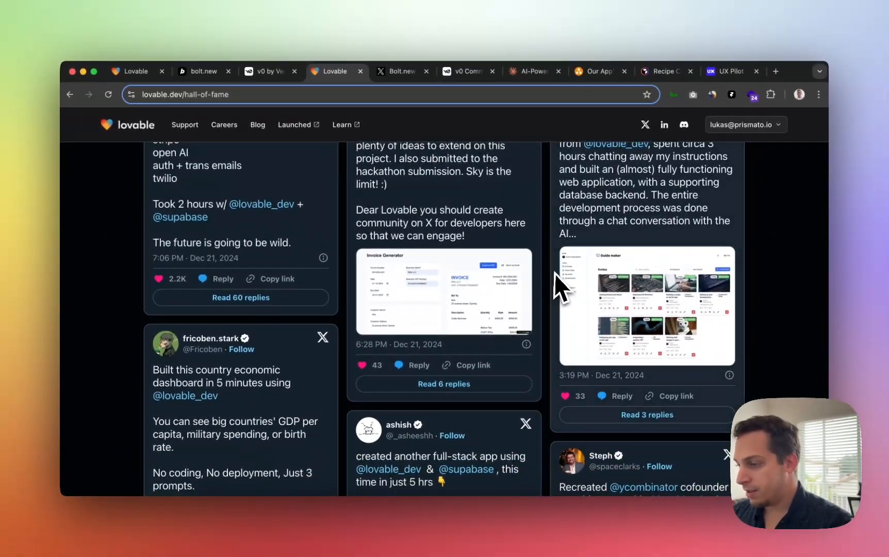
scroll(594, 314, down, 6)
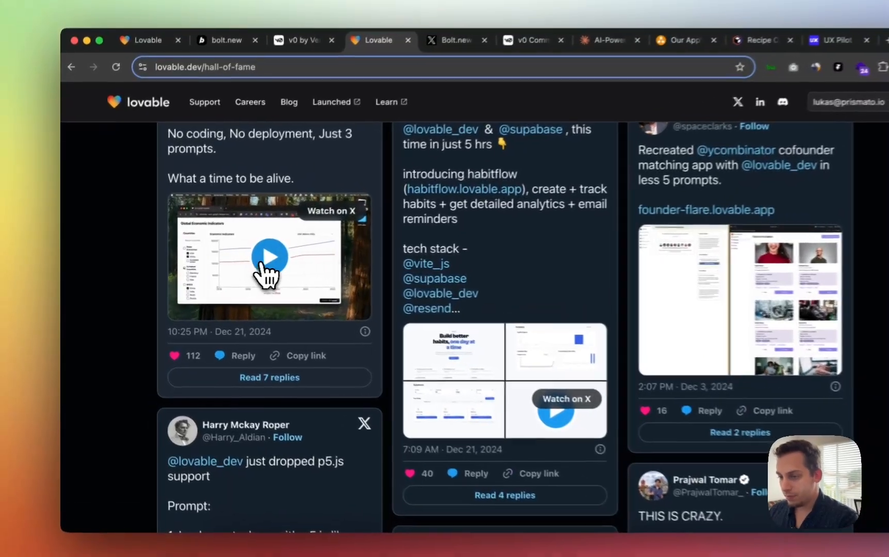
click(241, 258)
scroll(192, 251, up, 5)
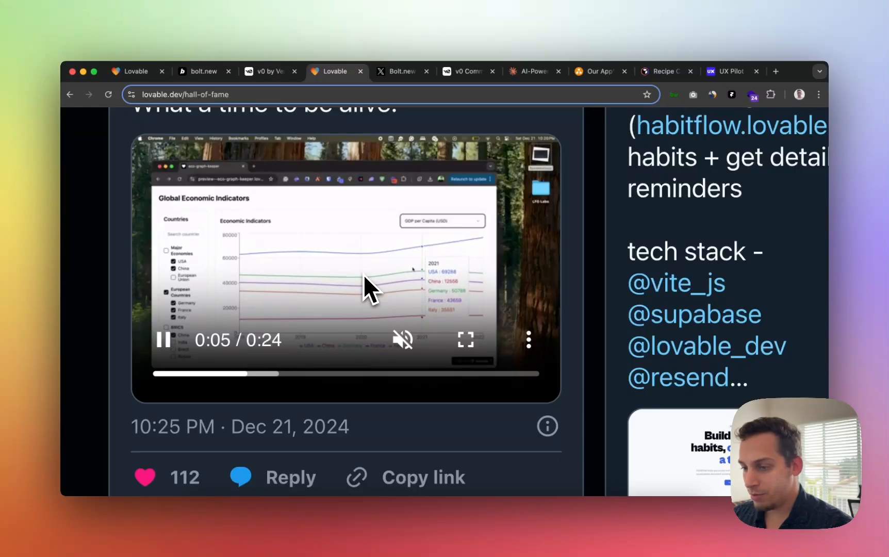
scroll(361, 273, down, 5)
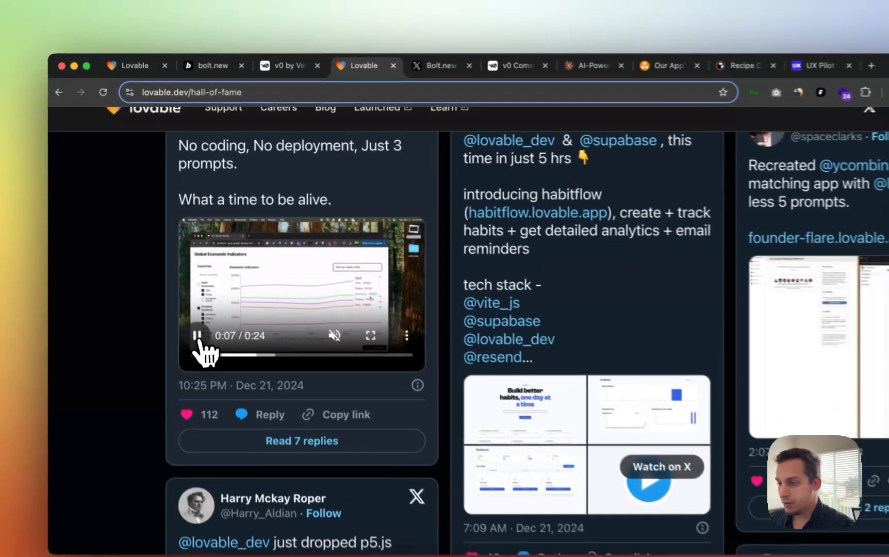
click(190, 307)
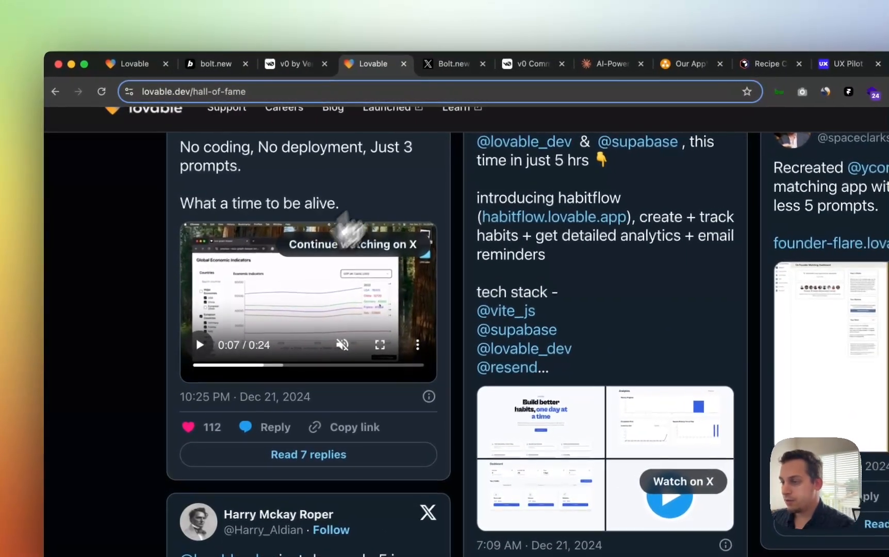
scroll(314, 207, down, 5)
scroll(363, 248, up, 2)
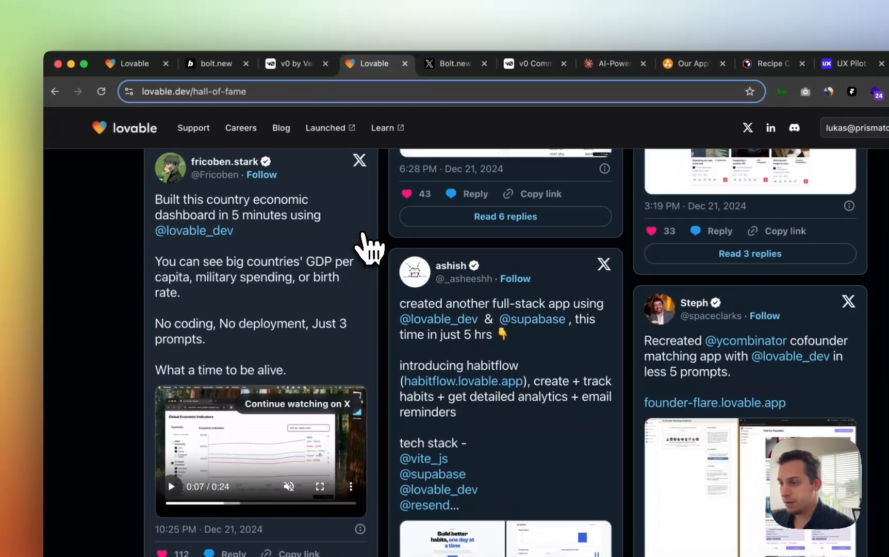
- Switch to the Bolt.new Builders community on X and watch the video of the first mobile app built with Bolt.new
click(442, 75)
scroll(454, 263, up, 4)
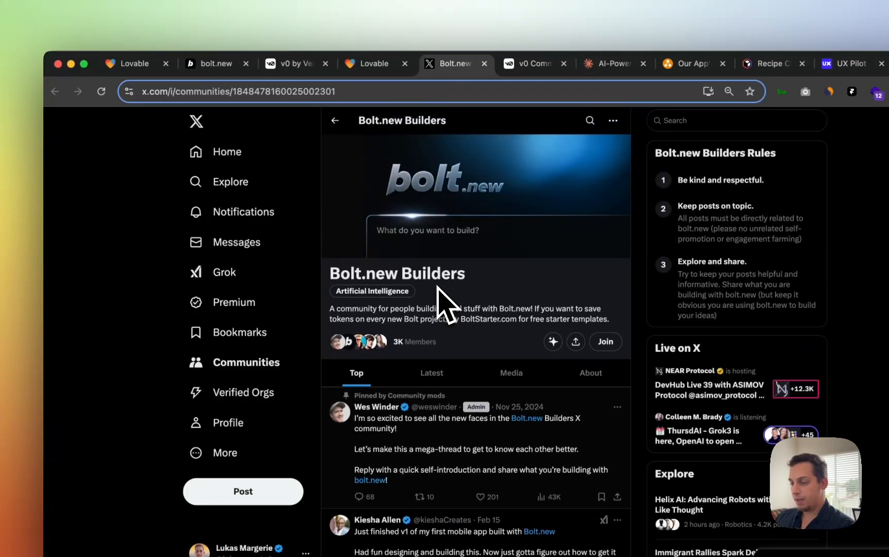
scroll(397, 272, down, 5)
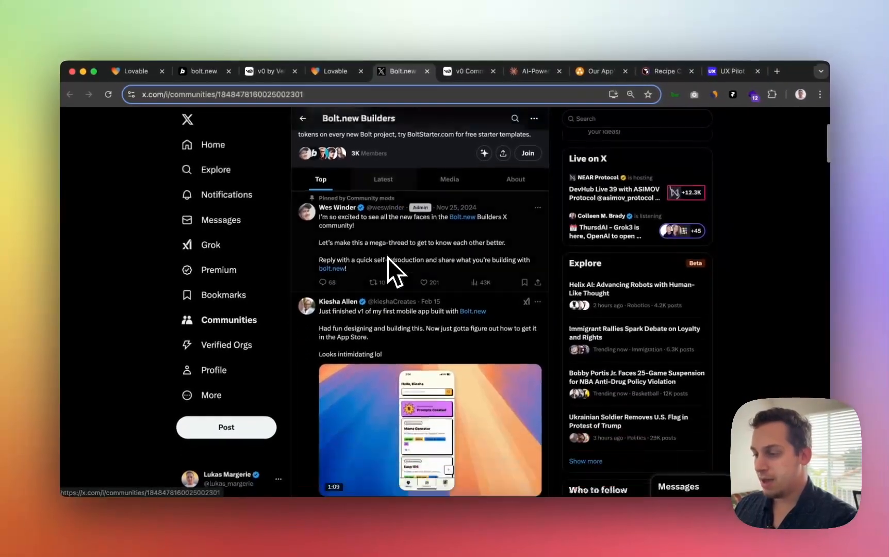
scroll(387, 257, down, 1)
scroll(439, 287, up, 5)
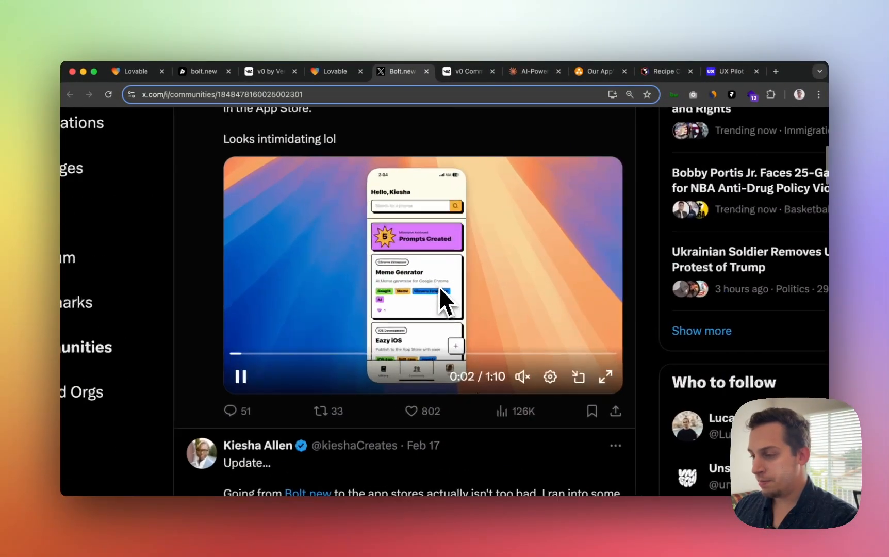
scroll(440, 287, left, 1)
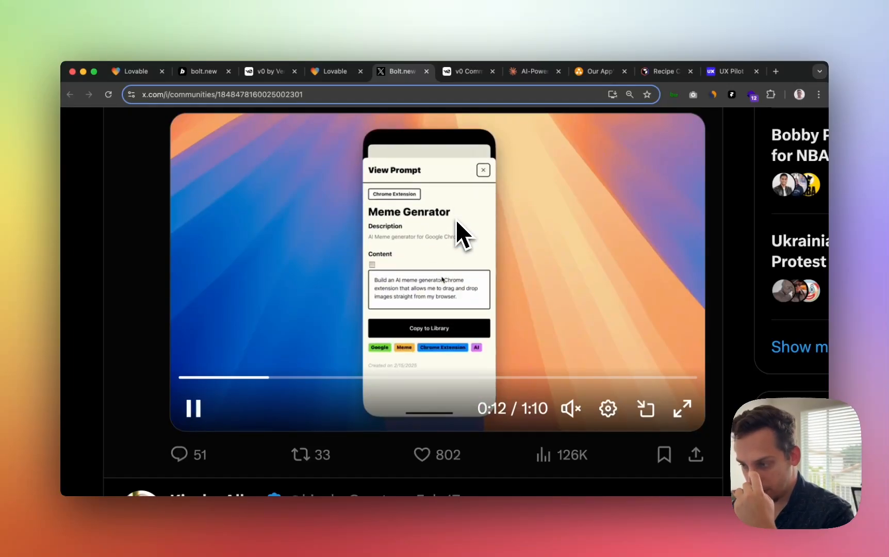
- Browse further community posts and examine the MedPractice app video in the post about Bolt.new being frozen
scroll(439, 234, down, 5)
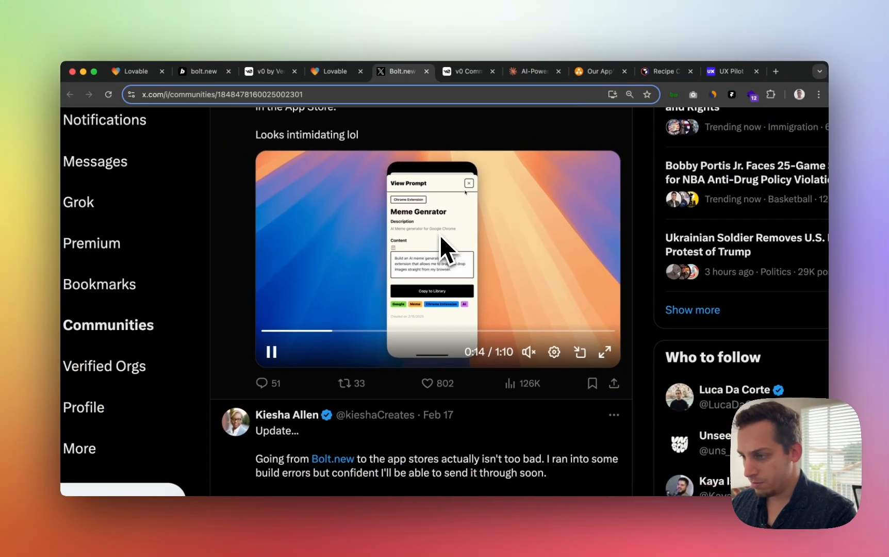
scroll(440, 235, down, 5)
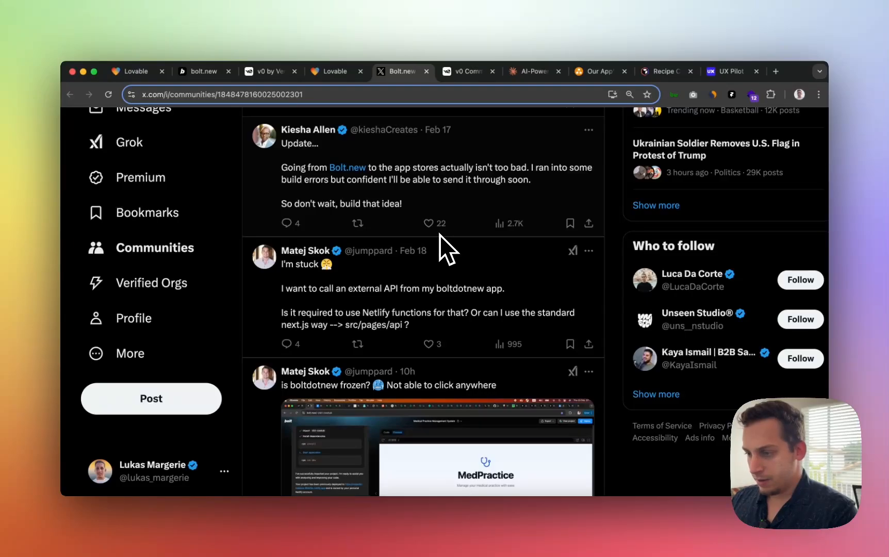
scroll(440, 235, down, 4)
scroll(473, 314, up, 5)
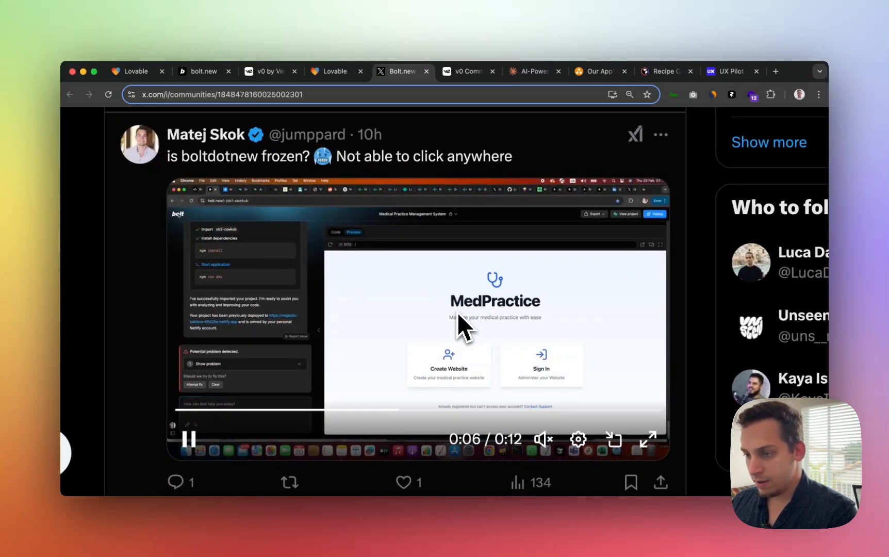
scroll(458, 313, down, 1)
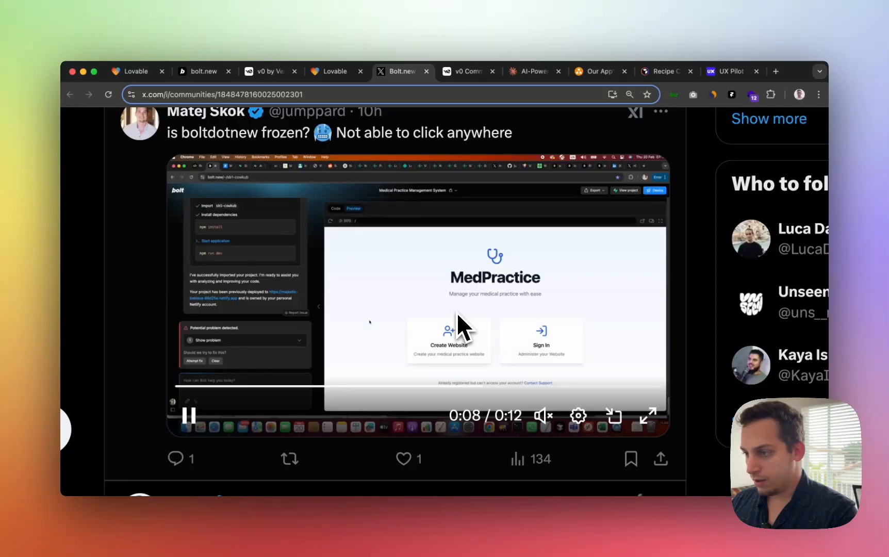
scroll(456, 312, down, 4)
scroll(321, 212, down, 2)
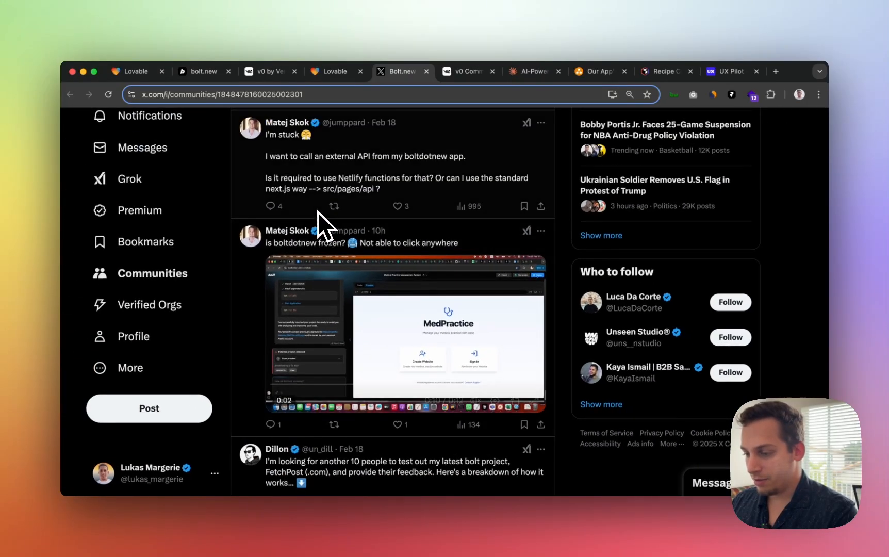
- Find the bacteria animation simulation post further down the Bolt.new community feed and watch its video
scroll(318, 212, down, 2)
scroll(318, 212, down, 6)
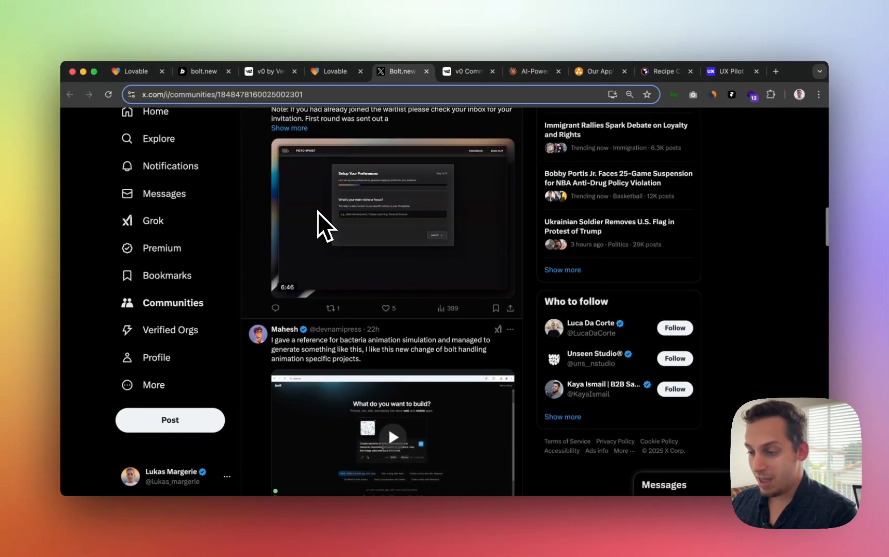
scroll(318, 212, down, 5)
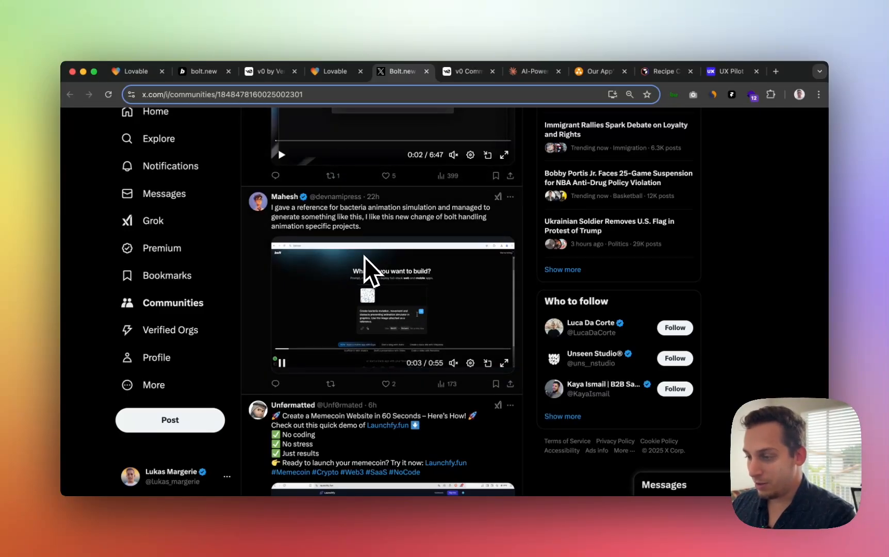
scroll(341, 281, down, 1)
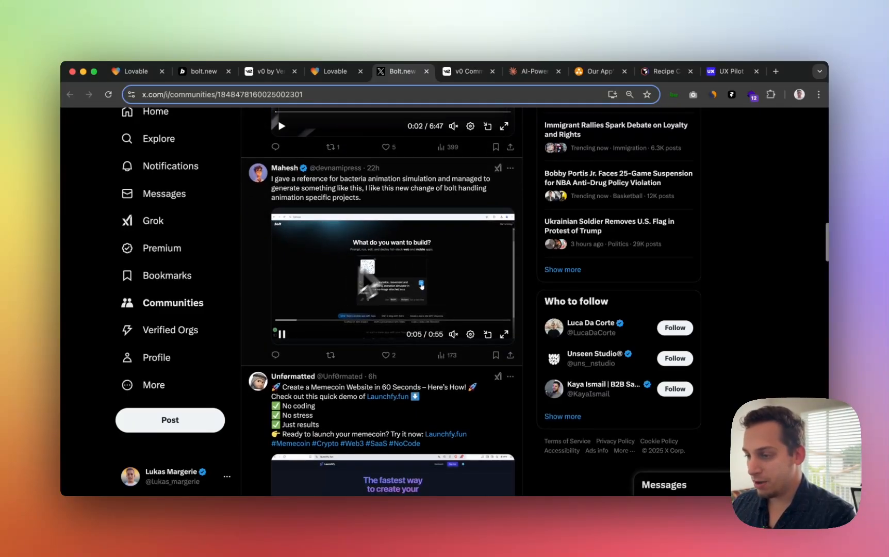
scroll(412, 232, up, 5)
scroll(412, 231, down, 1)
scroll(412, 232, down, 5)
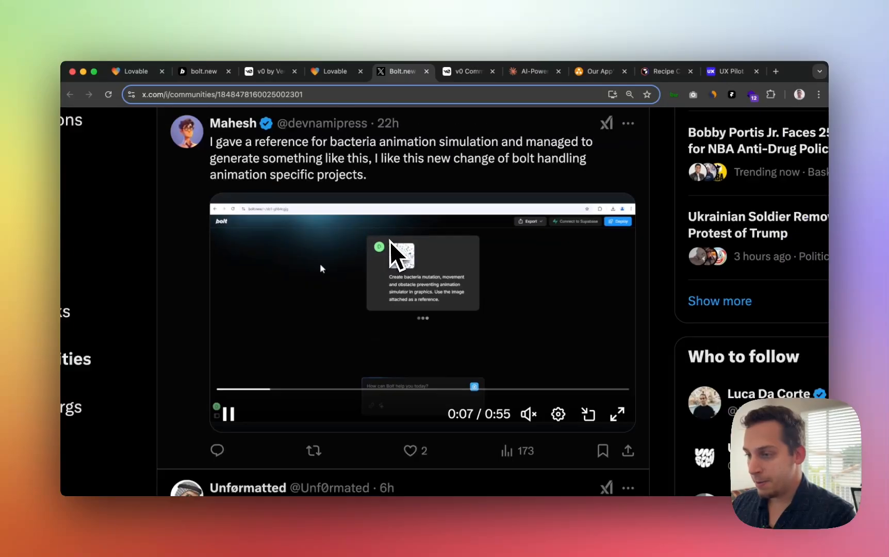
- Skim the following community posts, from the Launchfy.fun memecoin demo past BoltStudio.ai to the Netlify API endpoint question
scroll(389, 241, down, 5)
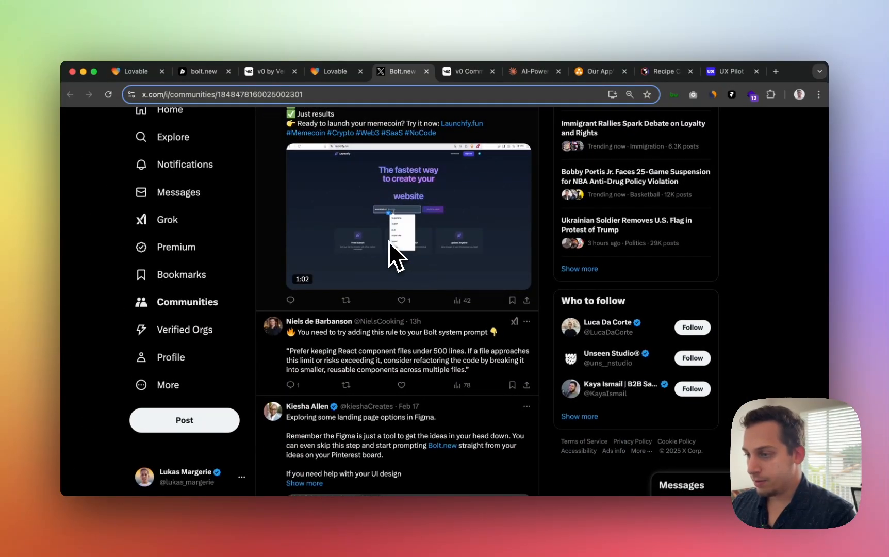
scroll(388, 241, down, 5)
scroll(389, 241, down, 5)
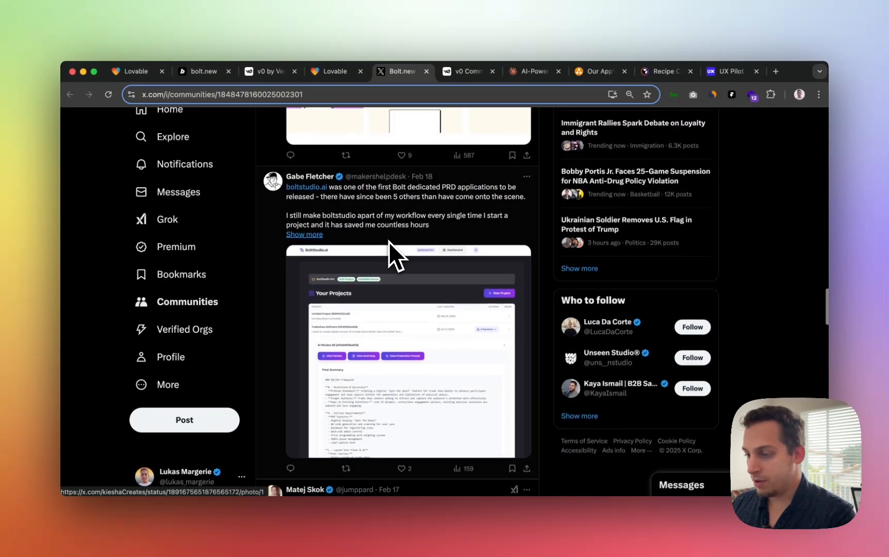
scroll(388, 241, down, 5)
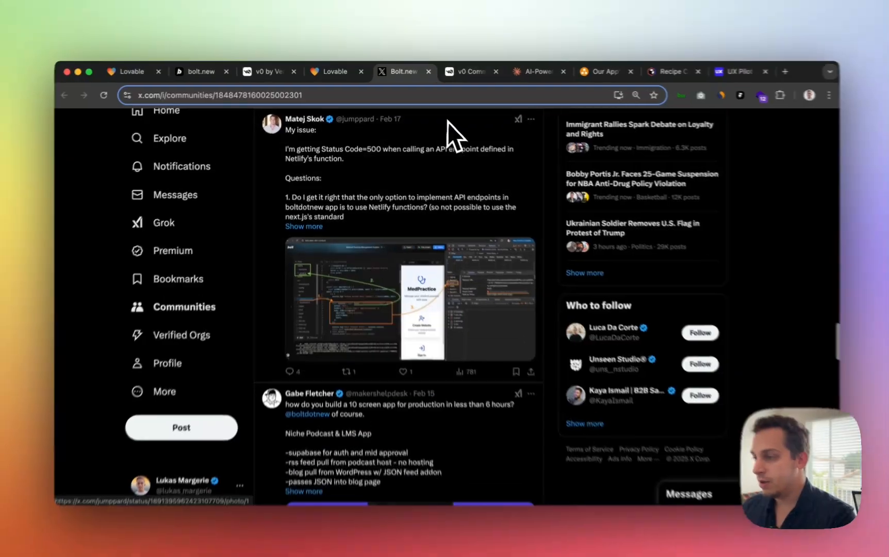
- Switch to the v0 Community page and look through its trending apps, sites and components
click(450, 73)
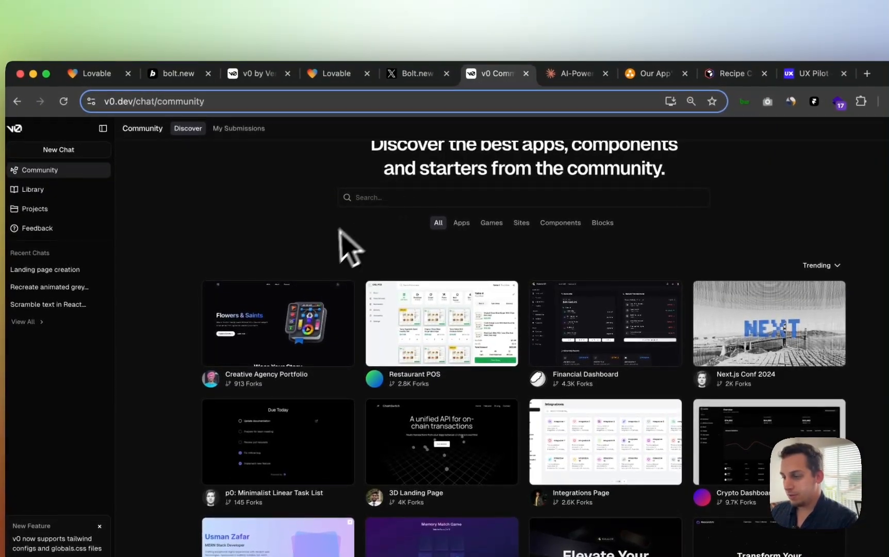
scroll(327, 255, up, 2)
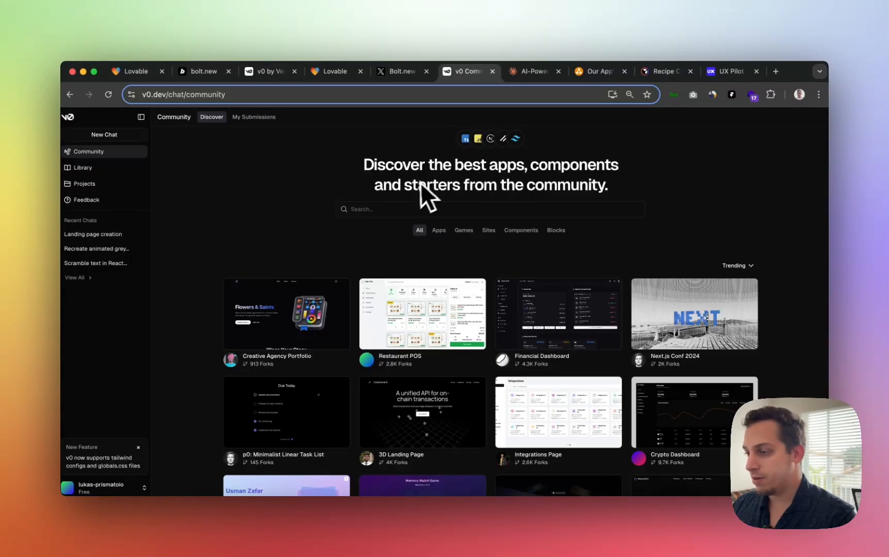
scroll(494, 248, down, 1)
scroll(491, 251, up, 2)
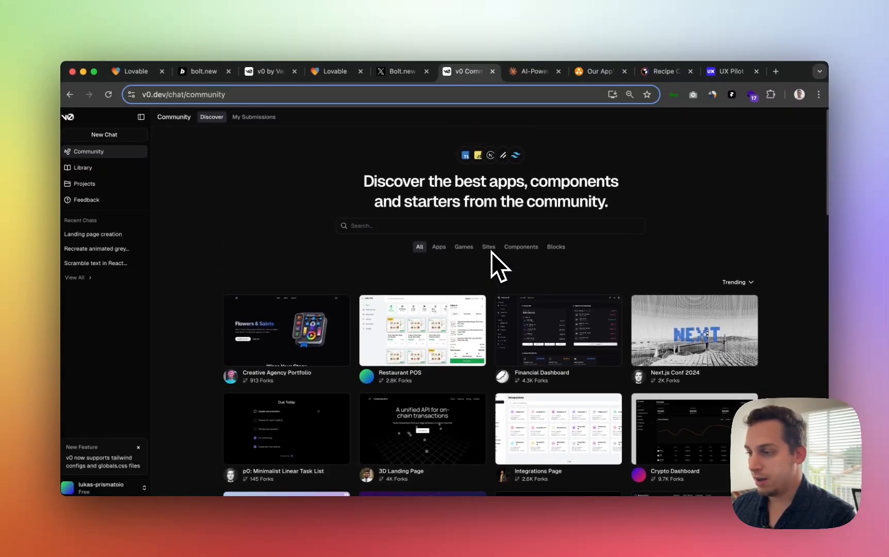
scroll(362, 261, down, 5)
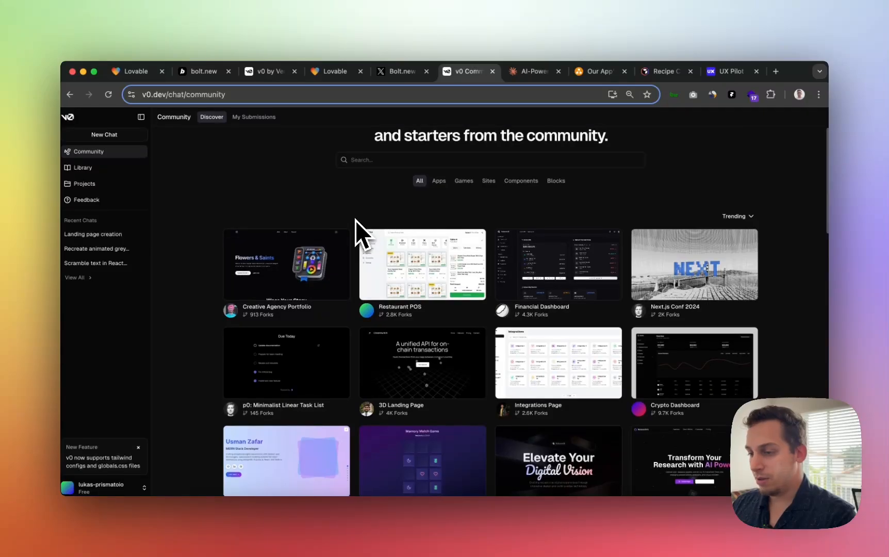
scroll(356, 220, down, 9)
scroll(356, 220, up, 6)
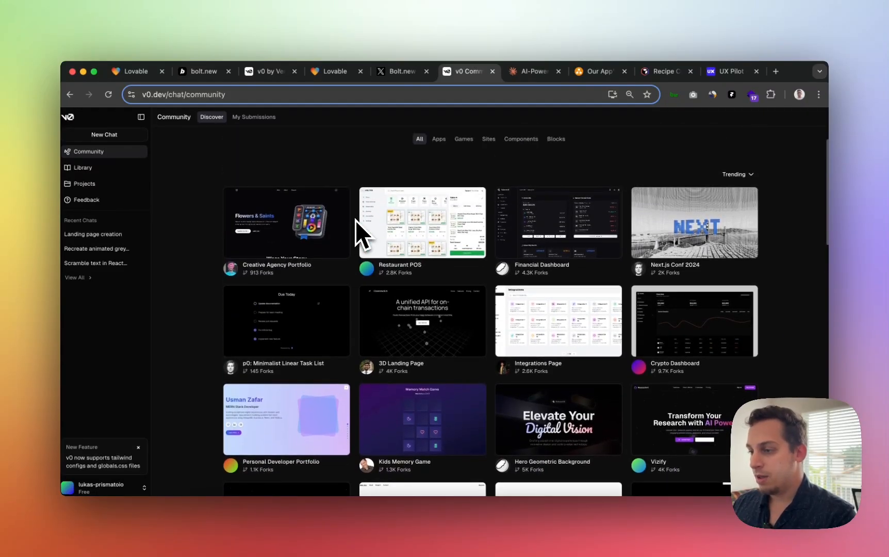
- Open the details of the Restaurant POS project and examine its product grid and the Table 4 order in the preview
mouse_move(444, 240)
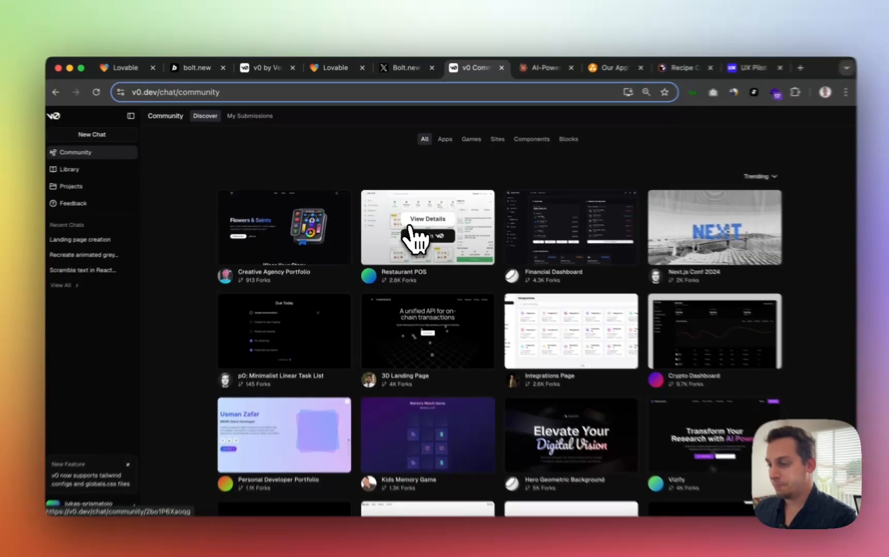
click(426, 218)
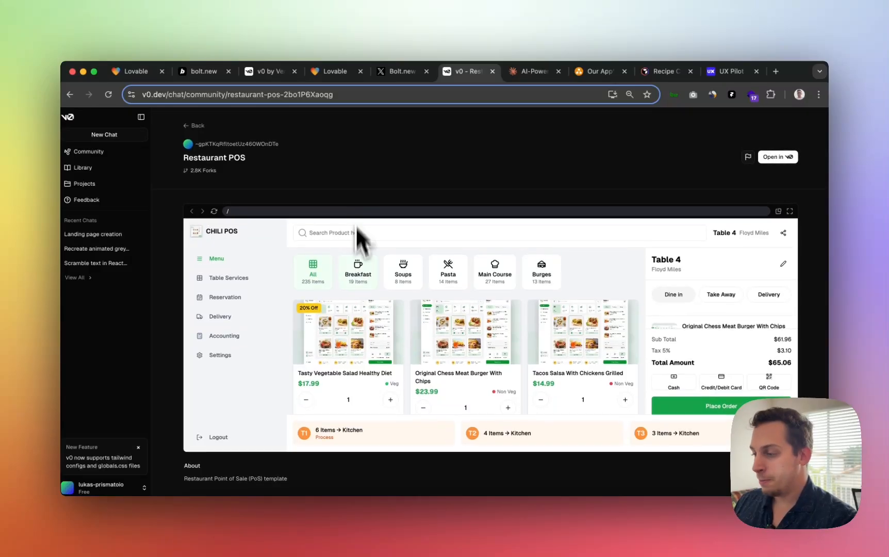
scroll(356, 279, down, 4)
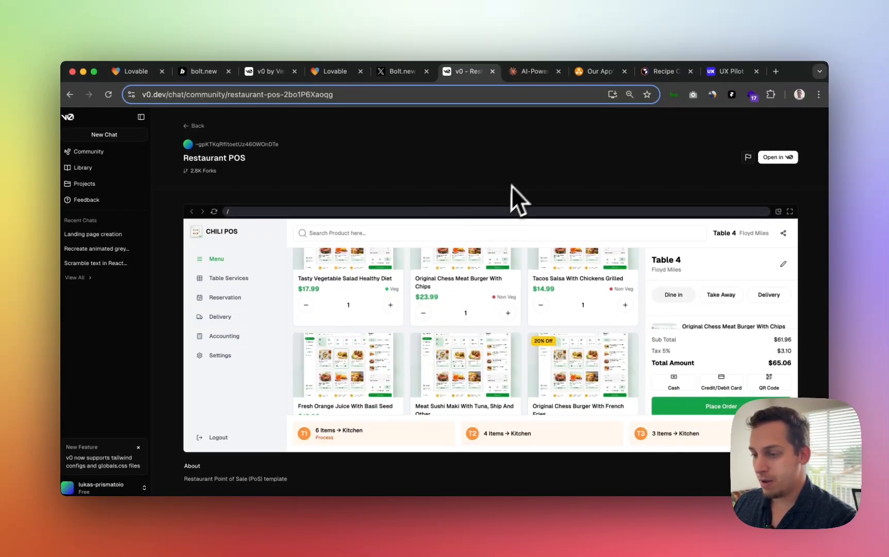
scroll(381, 312, up, 4)
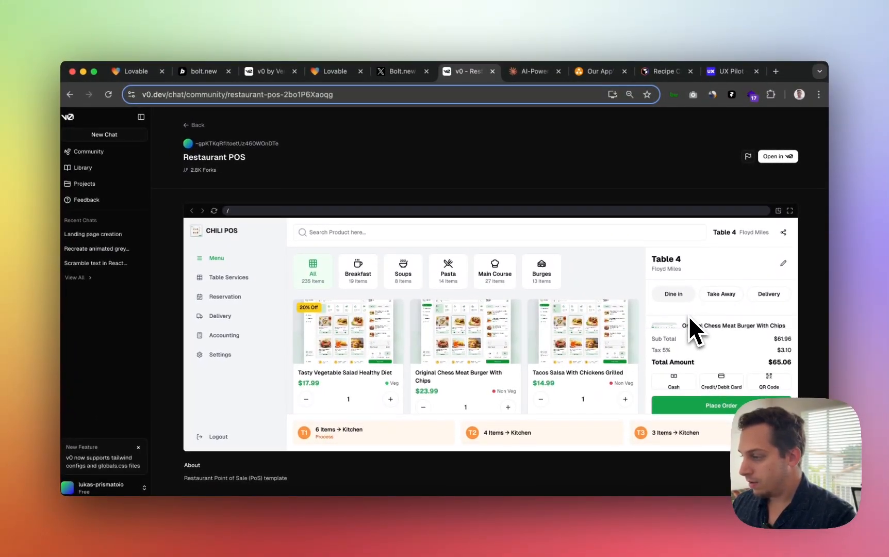
scroll(689, 327, down, 3)
scroll(689, 327, down, 1)
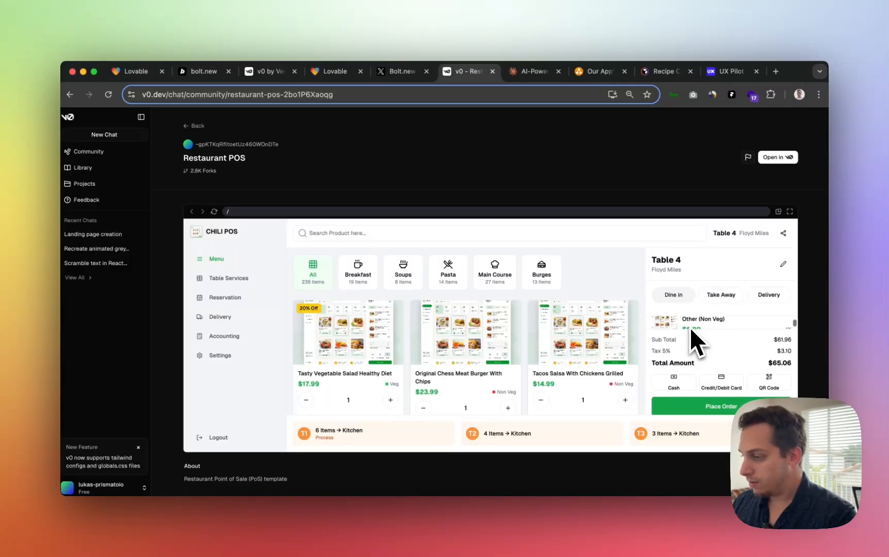
scroll(567, 341, down, 3)
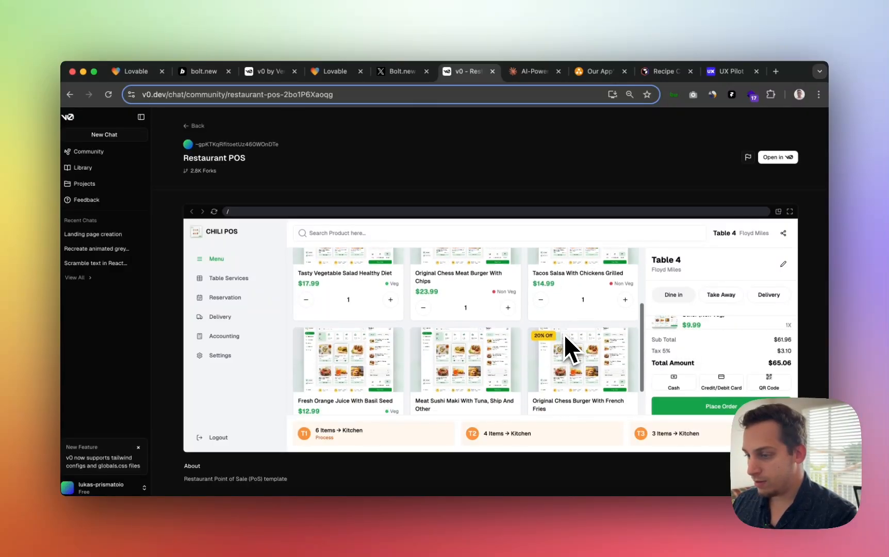
scroll(367, 308, down, 2)
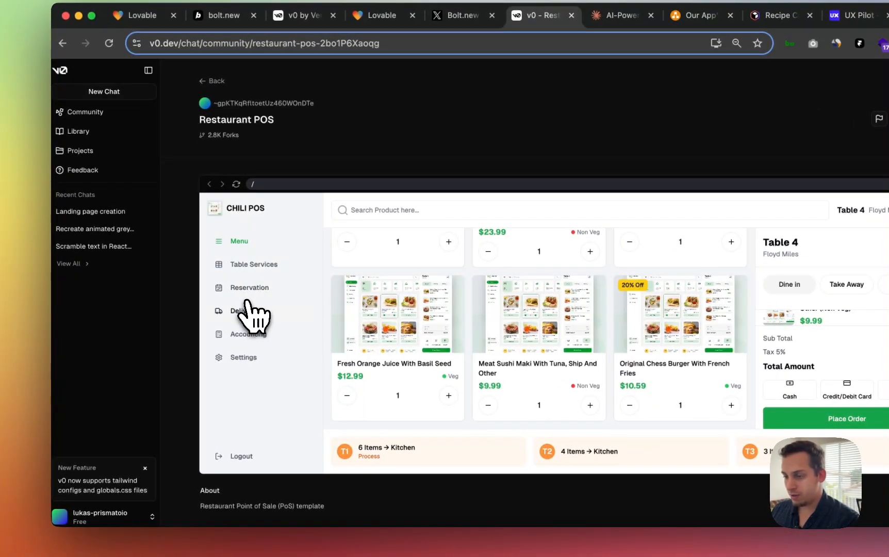
- Look over the Restaurant POS menu and Table 4 heading again, and return to the community gallery
scroll(375, 346, down, 1)
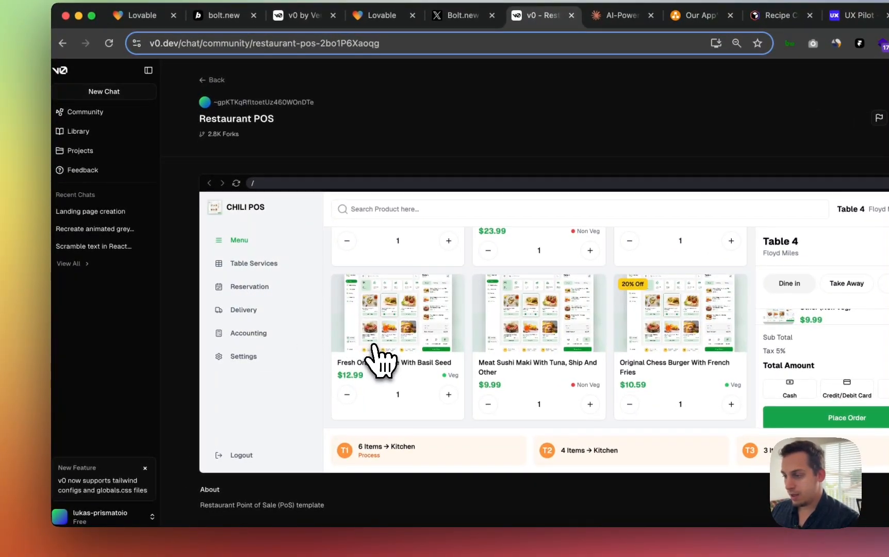
scroll(377, 356, up, 5)
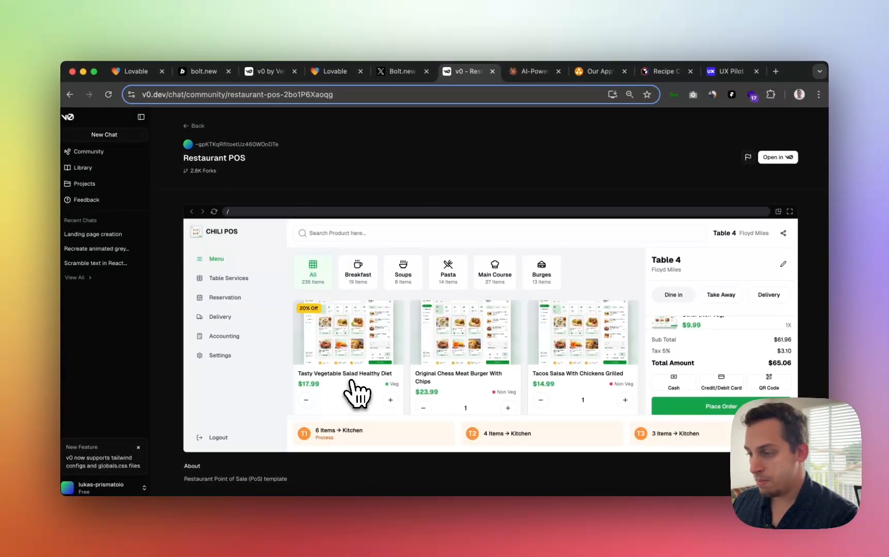
scroll(358, 386, down, 4)
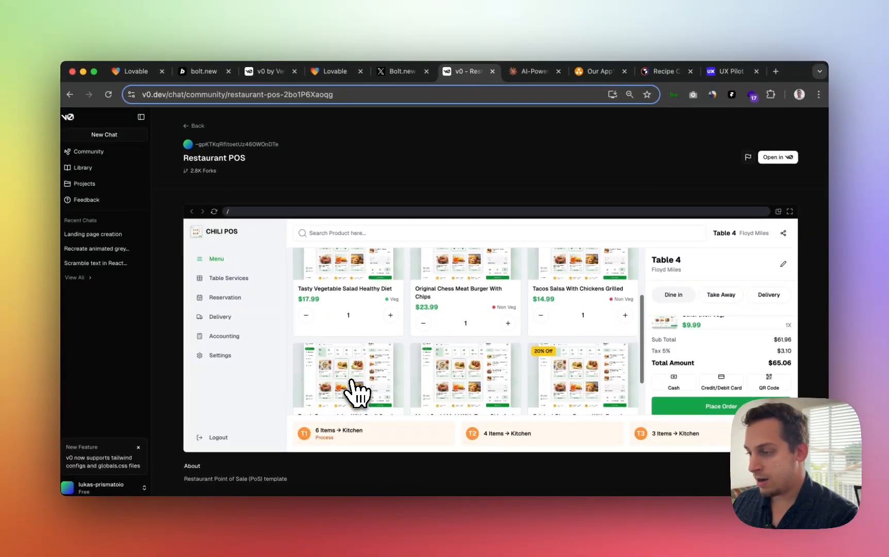
scroll(361, 392, up, 2)
scroll(405, 356, up, 2)
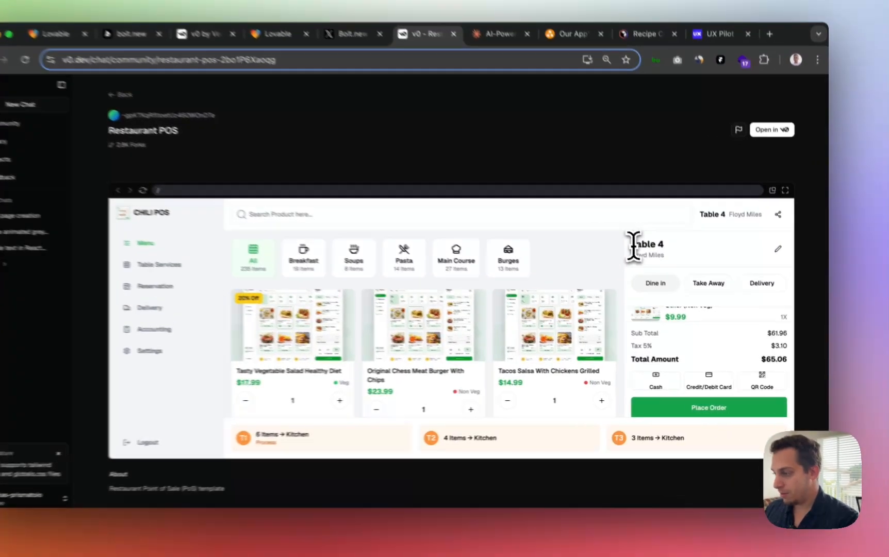
drag(652, 260, 669, 272)
click(639, 258)
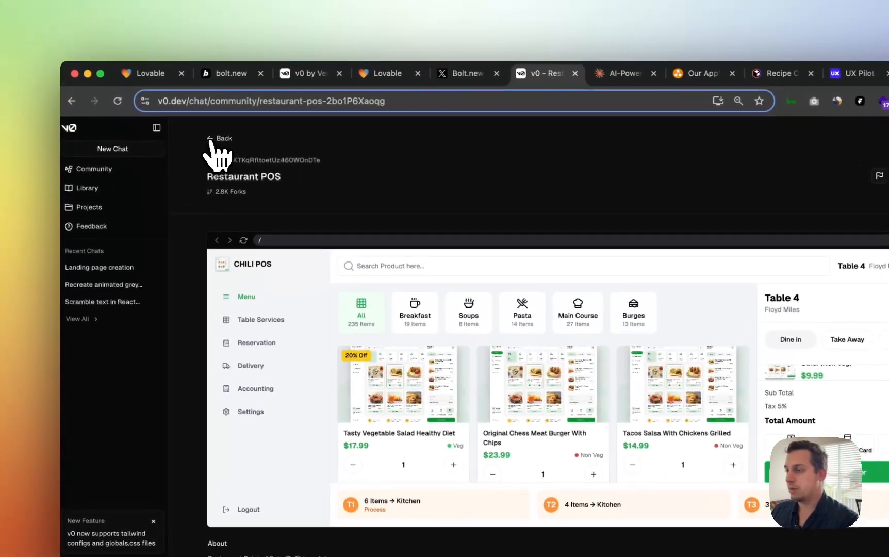
click(195, 126)
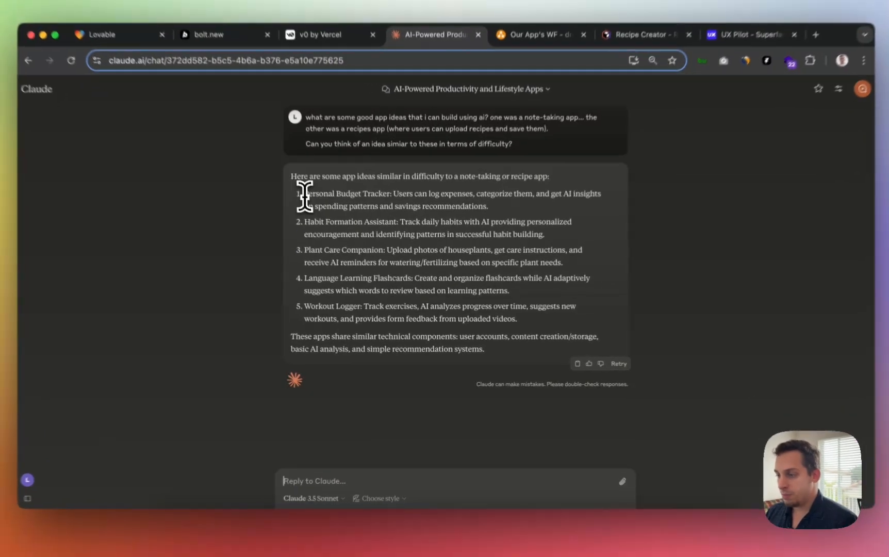
- Read the Personal Budget Tracker idea in the Claude chat, highlighting its name and description
drag(304, 194, 386, 194)
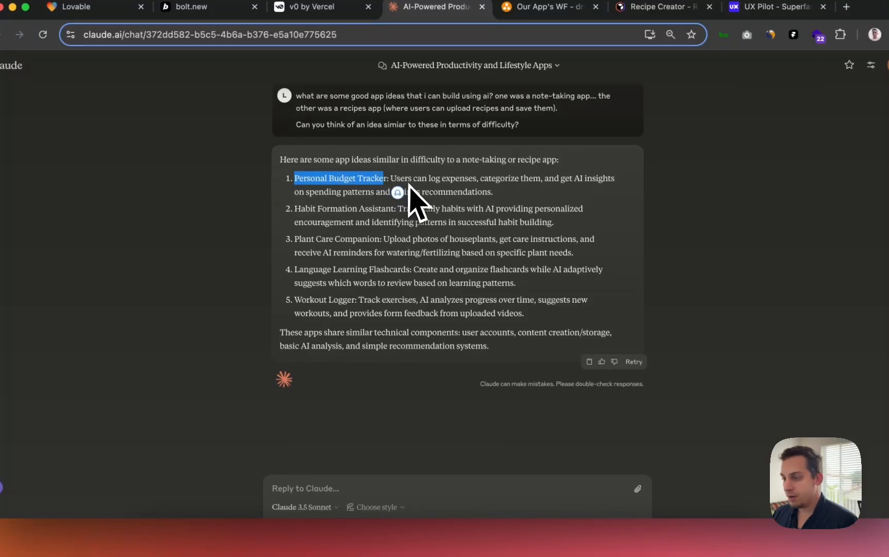
click(304, 219)
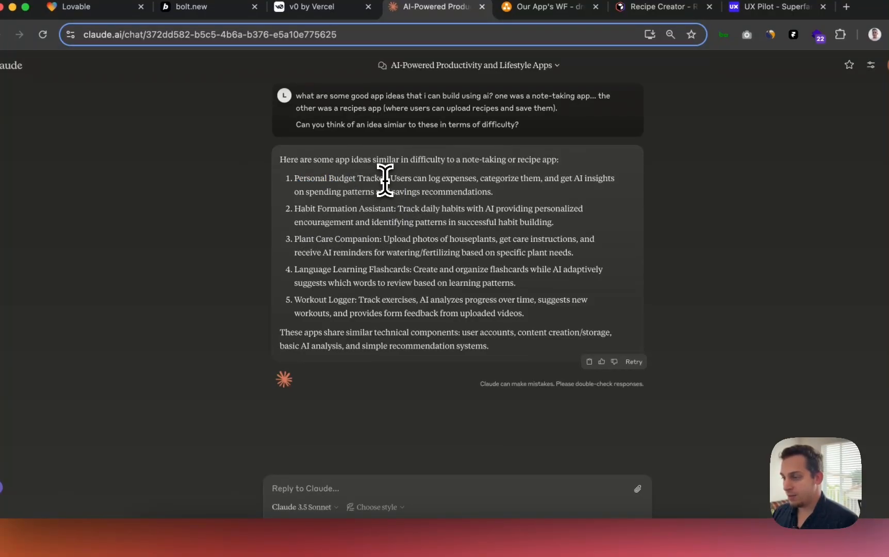
drag(386, 178, 433, 179)
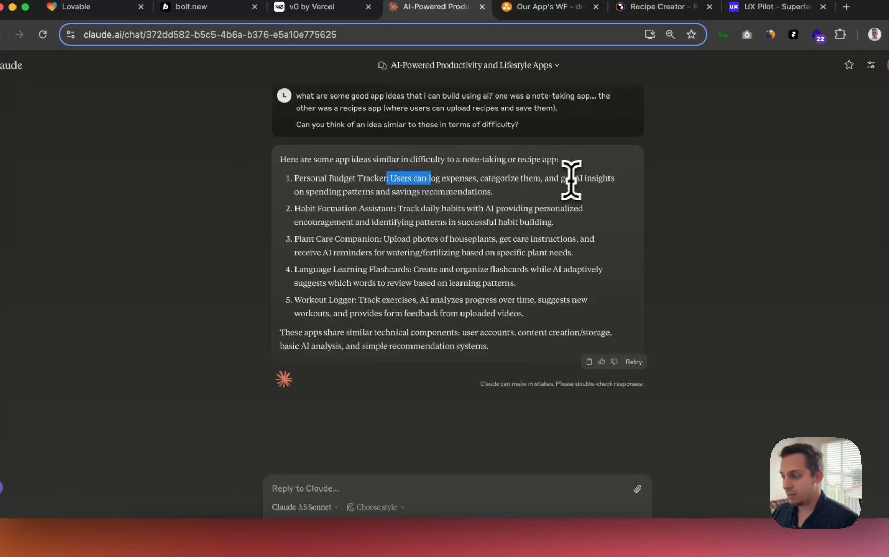
drag(573, 177, 623, 181)
click(470, 198)
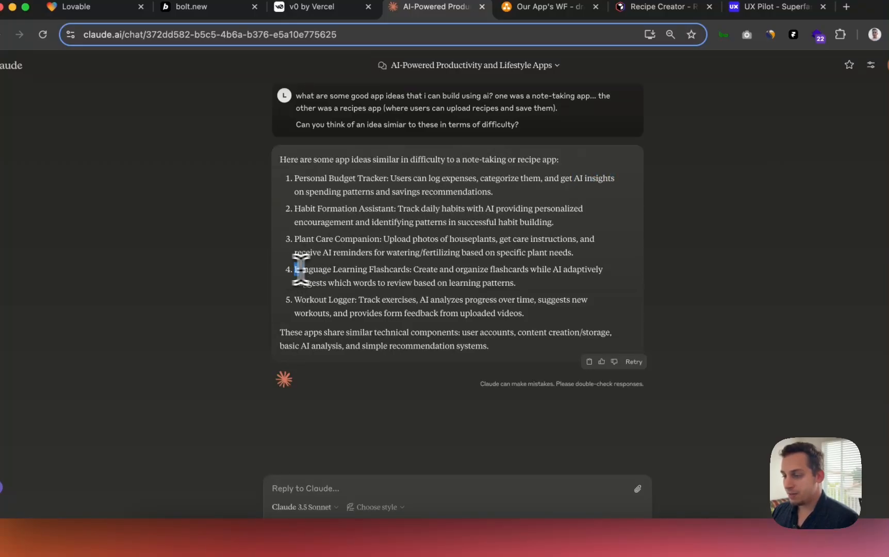
- Read the Language Learning Flashcards idea in Claude's list, highlighting its description and name
drag(299, 270, 594, 276)
click(419, 272)
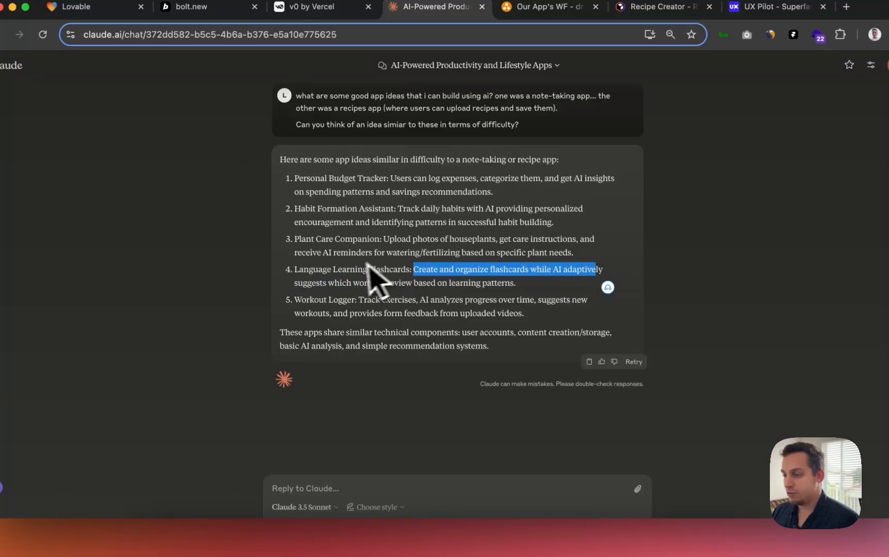
click(328, 287)
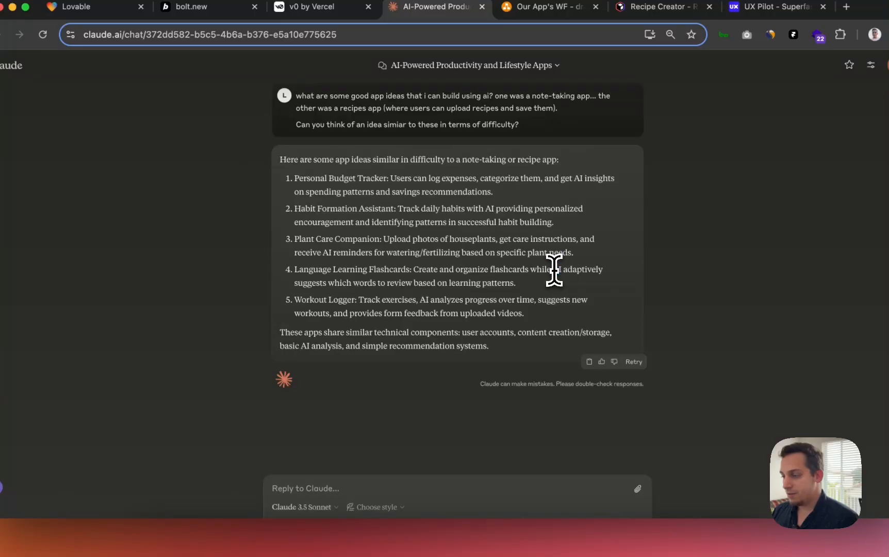
drag(555, 272, 561, 294)
click(399, 271)
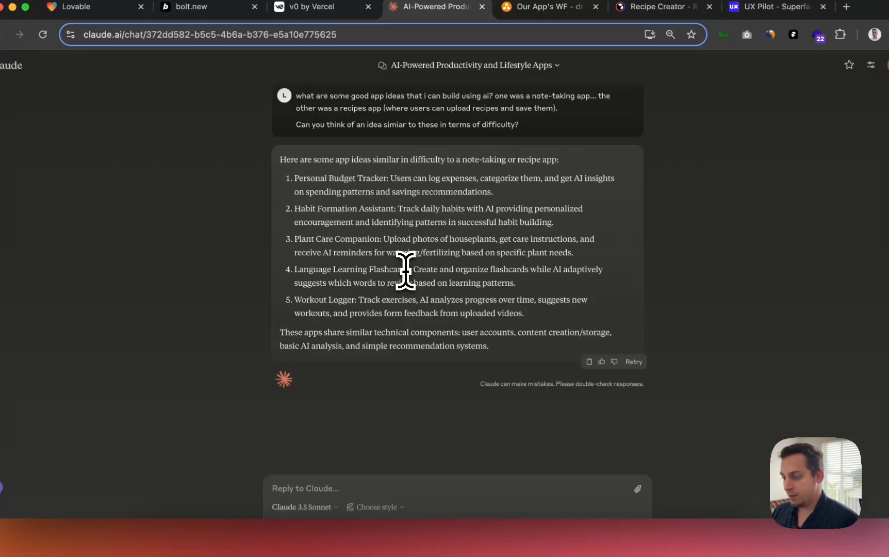
drag(410, 270, 297, 271)
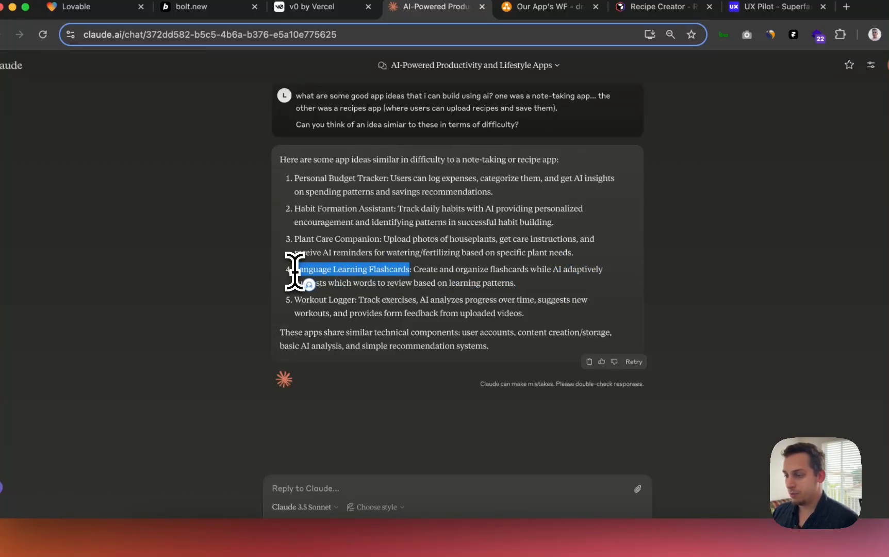
- Ask Claude to generate a sitemap for idea 4 with categories english, spanish, german and russian, 5 difficulty levels and 5 multiple-choice questions per level
click(292, 487)
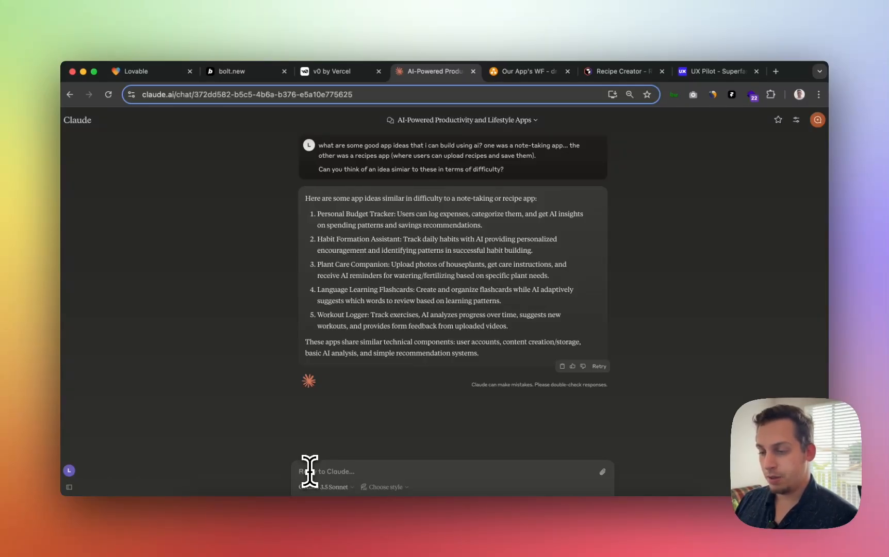
key(super+v)
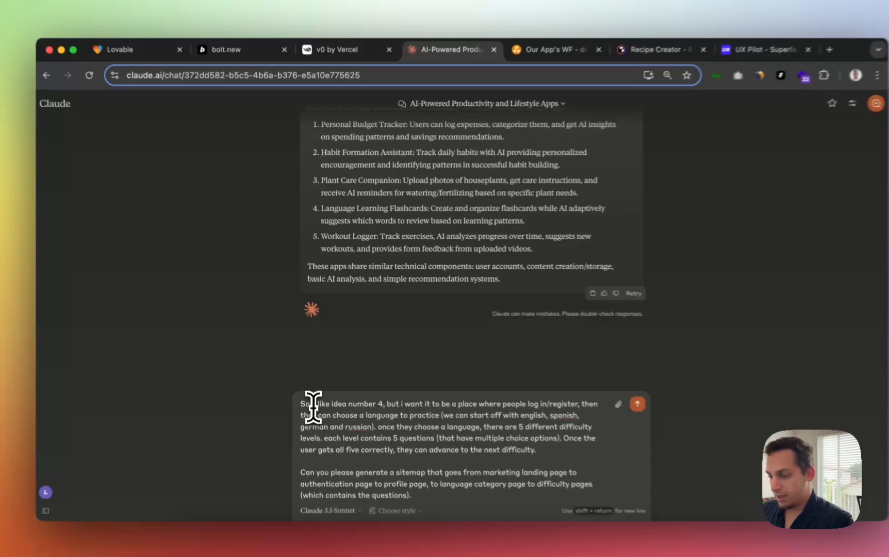
click(315, 393)
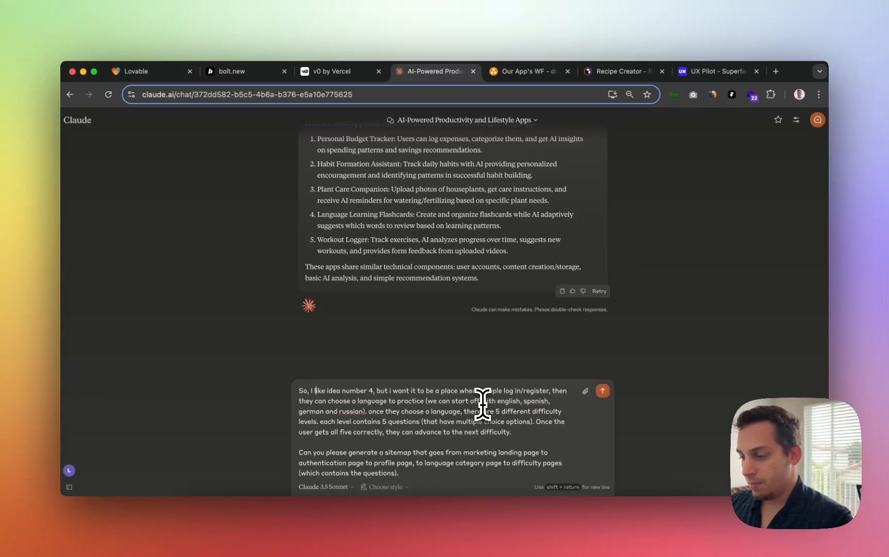
click(492, 402)
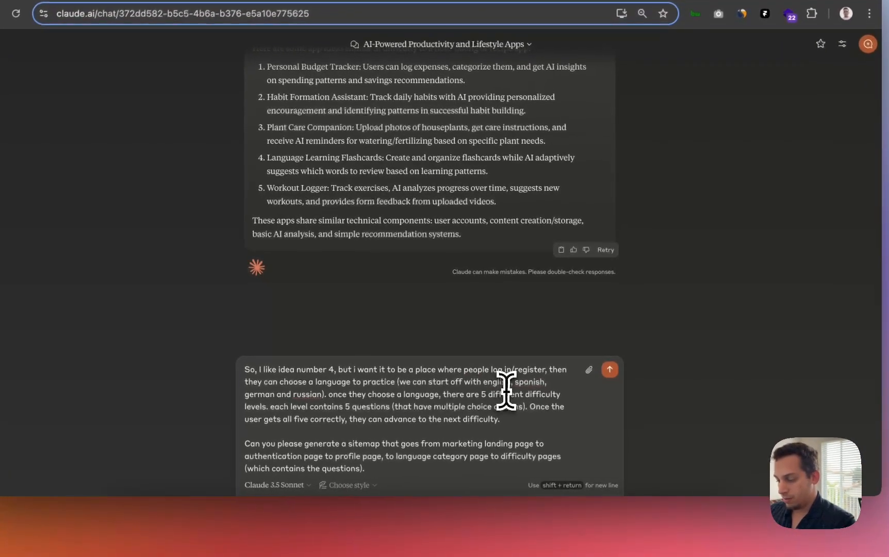
text(cotegories:)
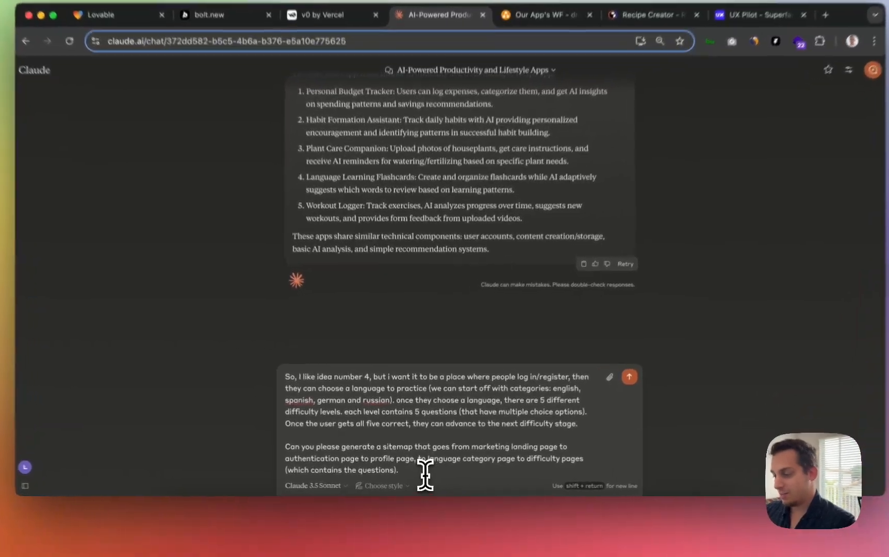
key(Return)
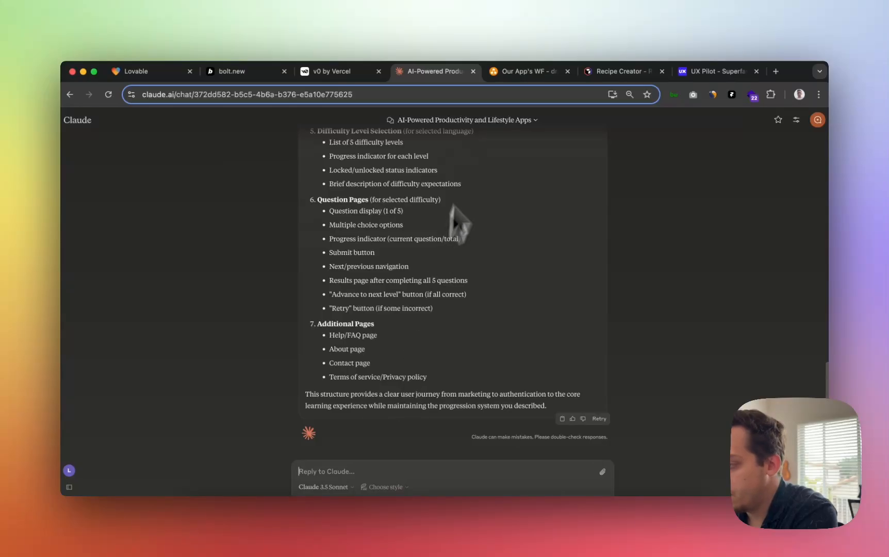
- Read the start of Claude's sitemap, highlighting the Marketing Landing Page and Authentication Pages headings
scroll(418, 204, up, 15)
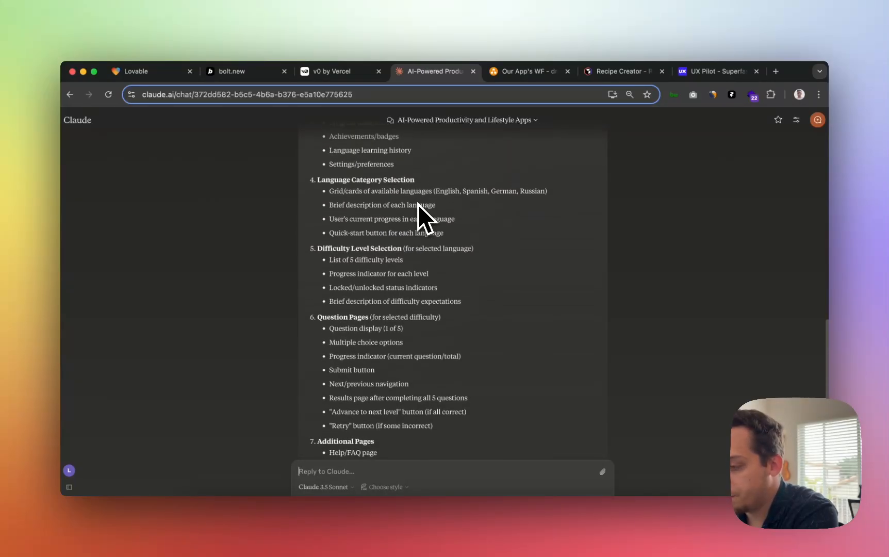
scroll(417, 204, down, 2)
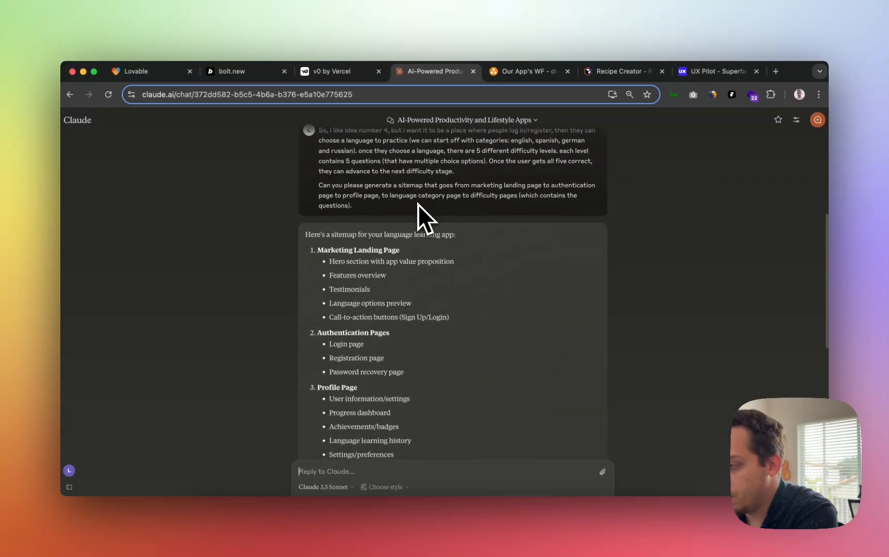
scroll(436, 221, down, 2)
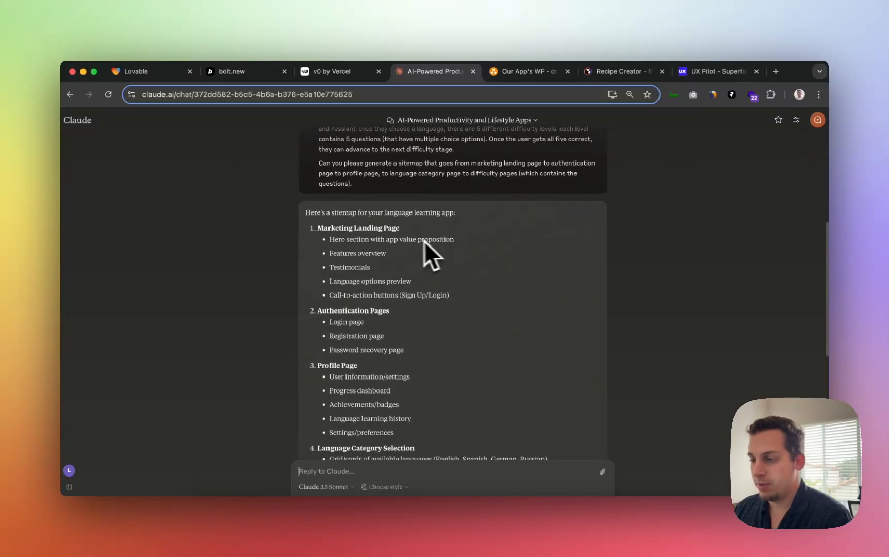
drag(324, 227, 399, 227)
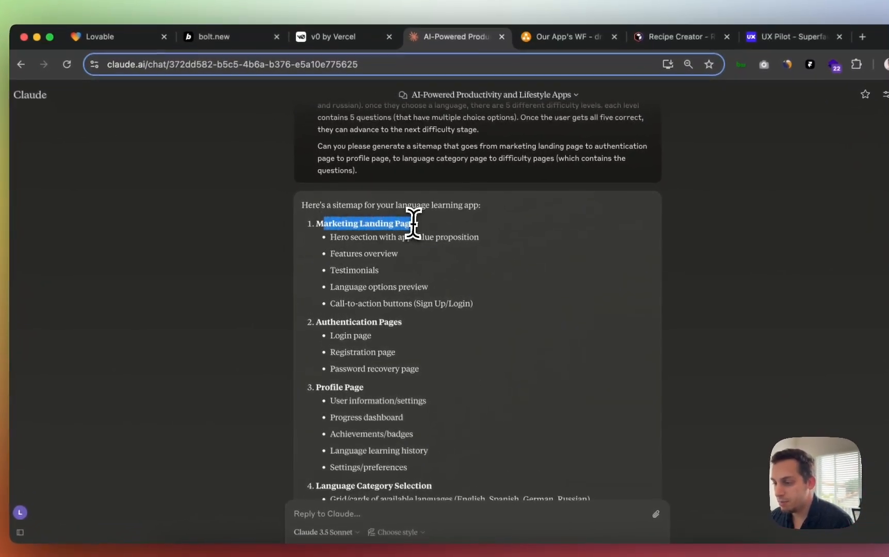
drag(316, 323, 352, 323)
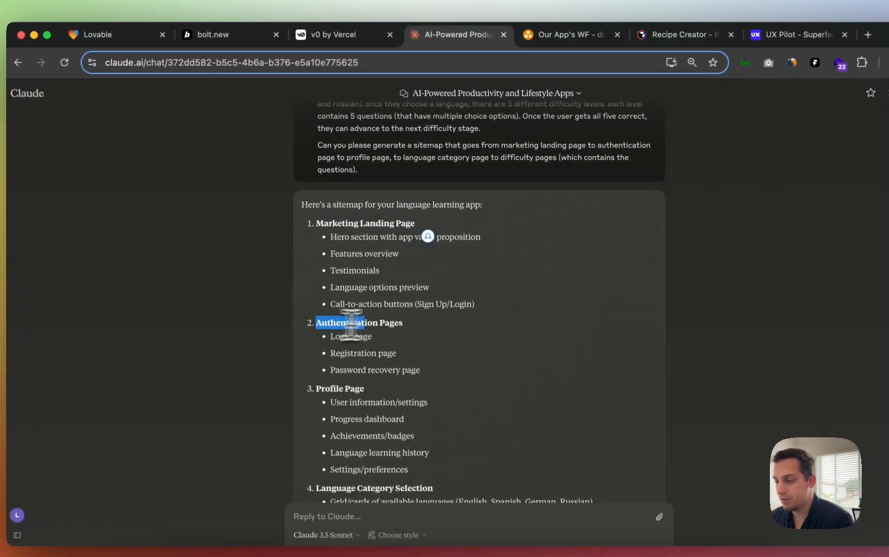
click(402, 324)
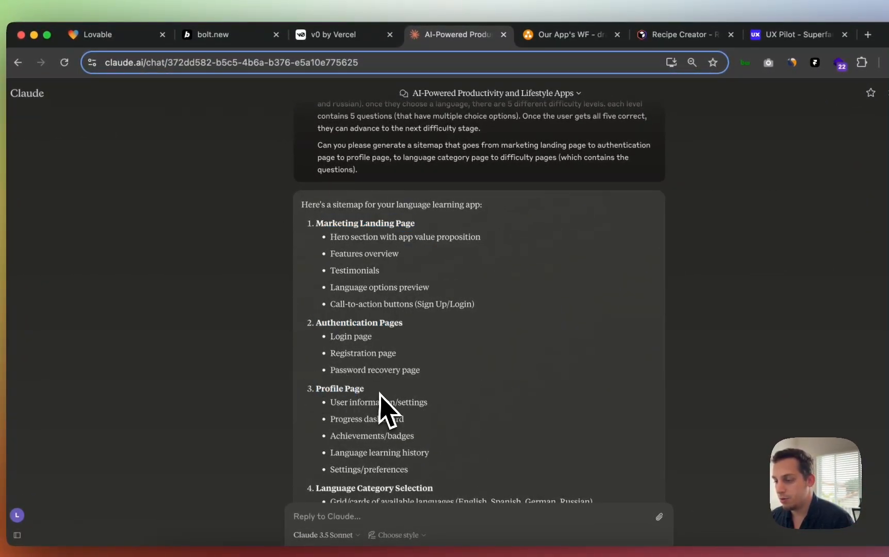
- Read the Language Category Selection and Difficulty Level Selection sections of the sitemap, highlighting their headings
scroll(352, 391, down, 3)
scroll(351, 392, down, 1)
drag(321, 380, 475, 381)
scroll(402, 400, down, 1)
scroll(402, 408, down, 1)
drag(315, 378, 470, 377)
click(406, 376)
- Read the Question Pages and Additional Pages sections at the end of the sitemap, highlighting their headings
scroll(406, 377, down, 3)
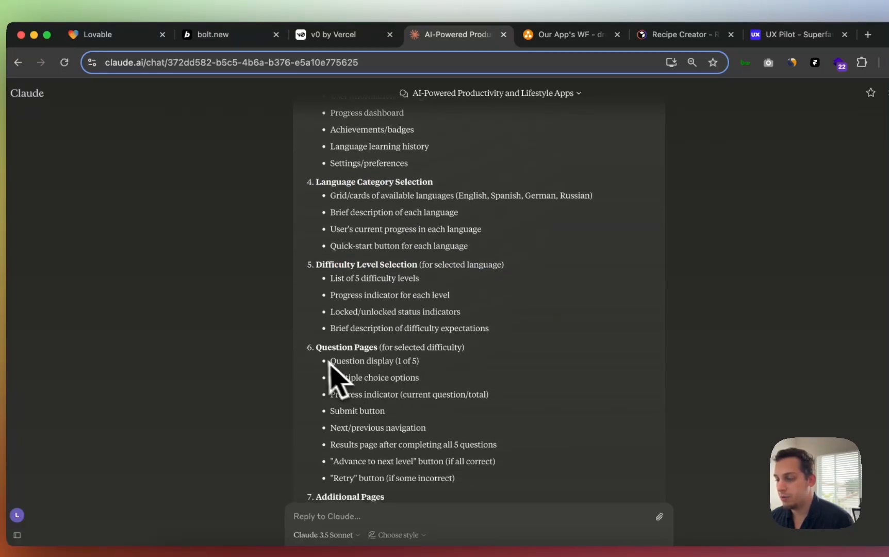
drag(316, 347, 322, 347)
drag(475, 352, 463, 344)
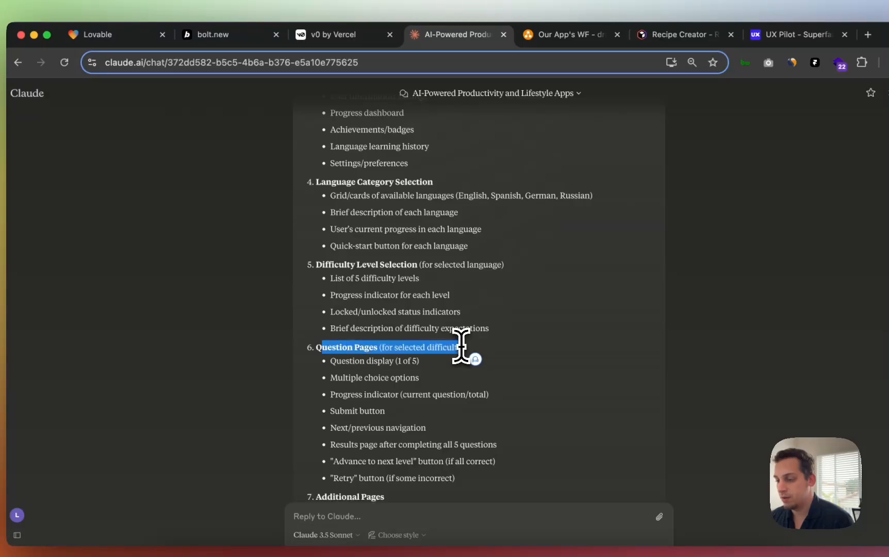
scroll(466, 356, down, 3)
click(386, 340)
drag(316, 340, 377, 357)
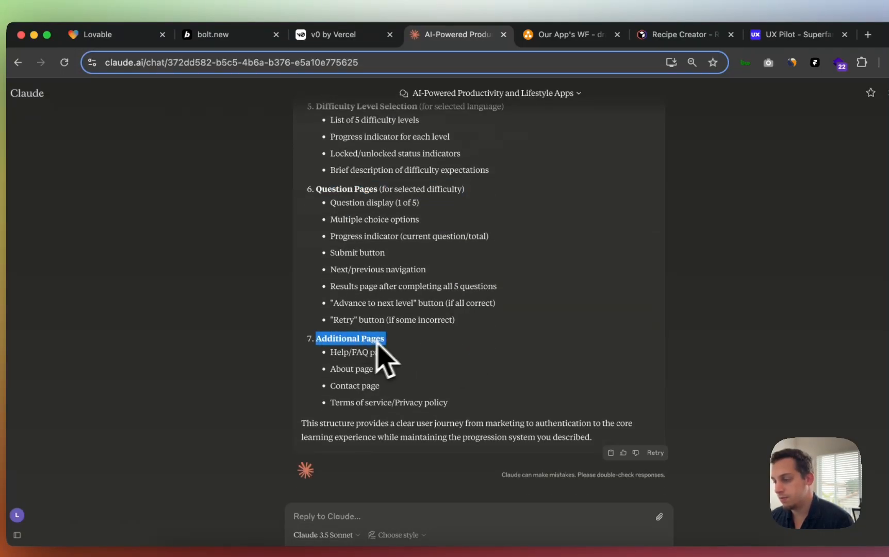
- Copy the sitemap text from Marketing Landing Page through the Question Pages section in Claude's reply
scroll(437, 353, up, 1)
click(437, 354)
drag(464, 373, 303, 92)
drag(276, 130, 269, 210)
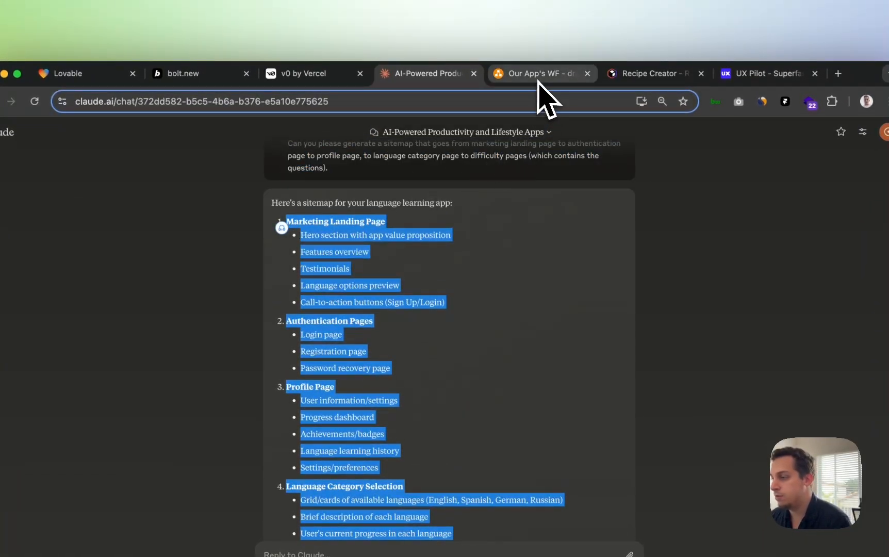
- Switch to Relume to look over the Recipe Creator sitemap, and close that project to reach UX Pilot
click(642, 74)
scroll(397, 260, down, 5)
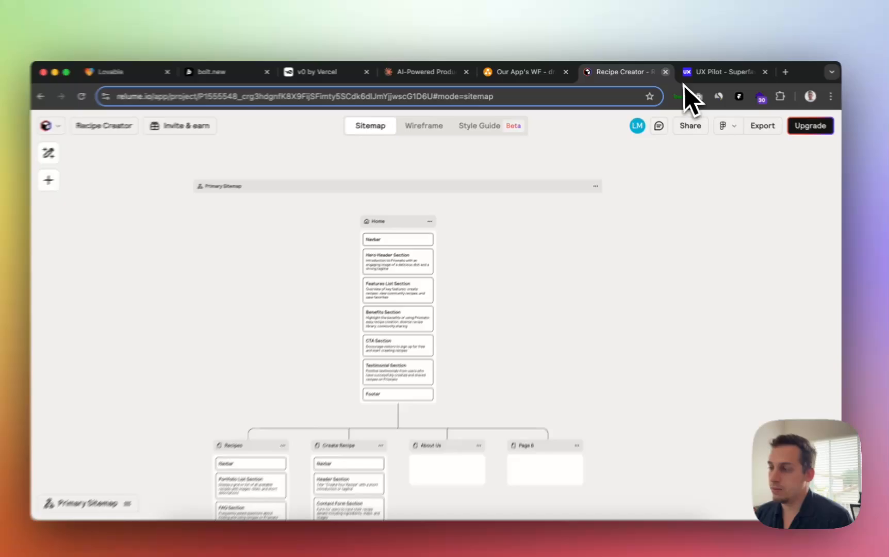
click(662, 71)
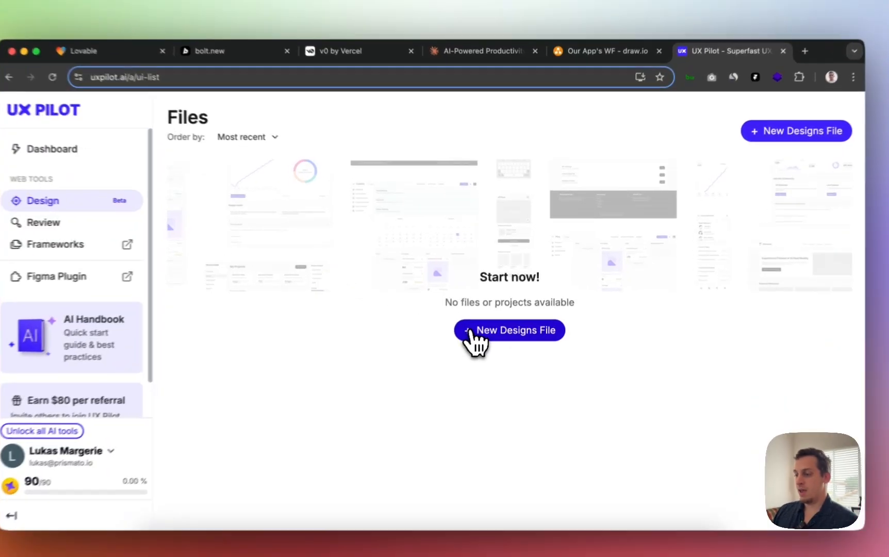
- Create a new designs file in UX Pilot with the page name Languages
click(471, 320)
click(447, 318)
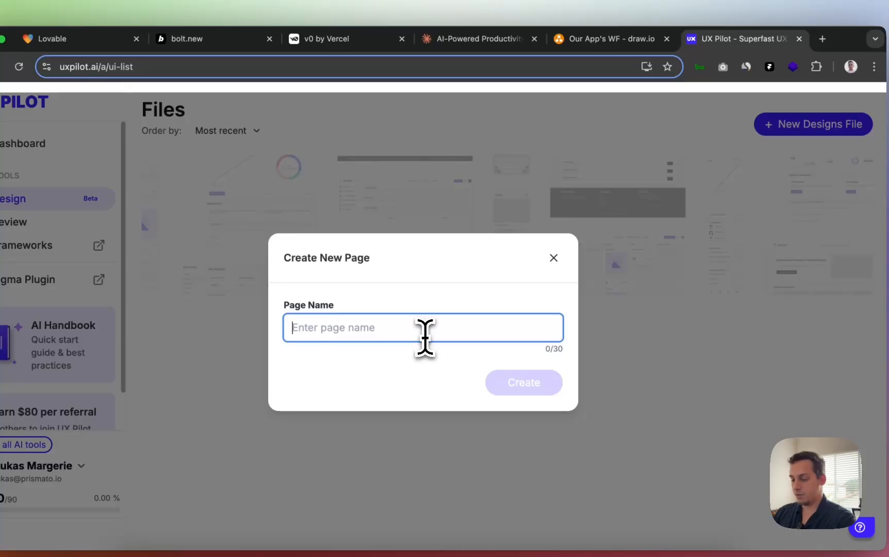
text(Lang)
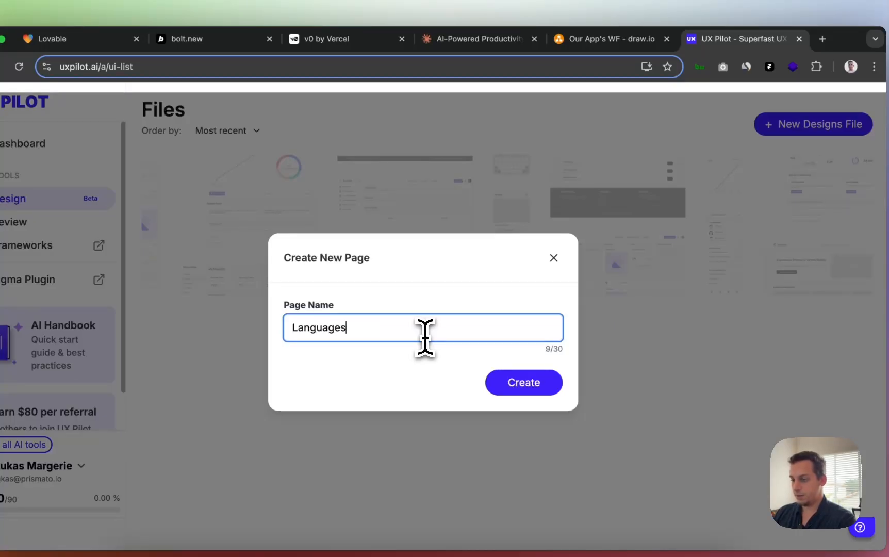
text(uages)
click(525, 382)
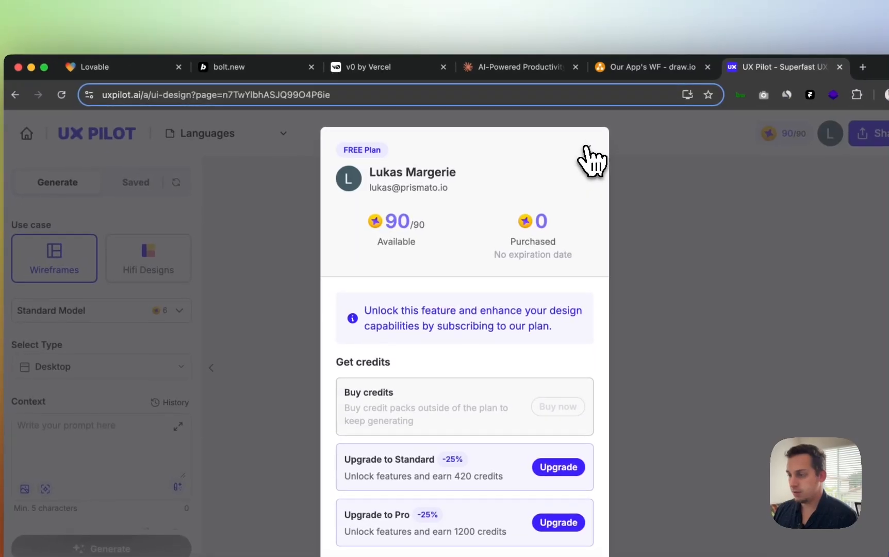
- Dismiss the credits and upgrade dialog, and choose Standard Model for the wireframes
click(582, 147)
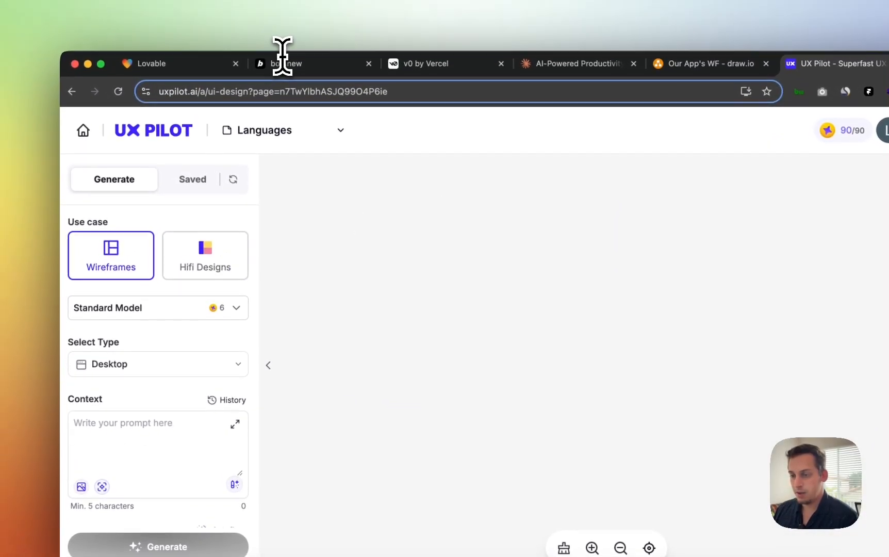
click(171, 302)
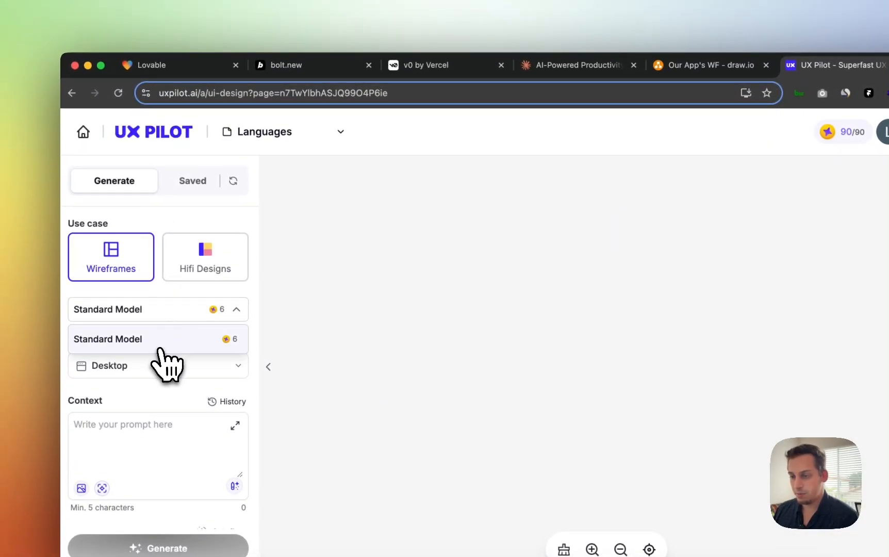
click(164, 343)
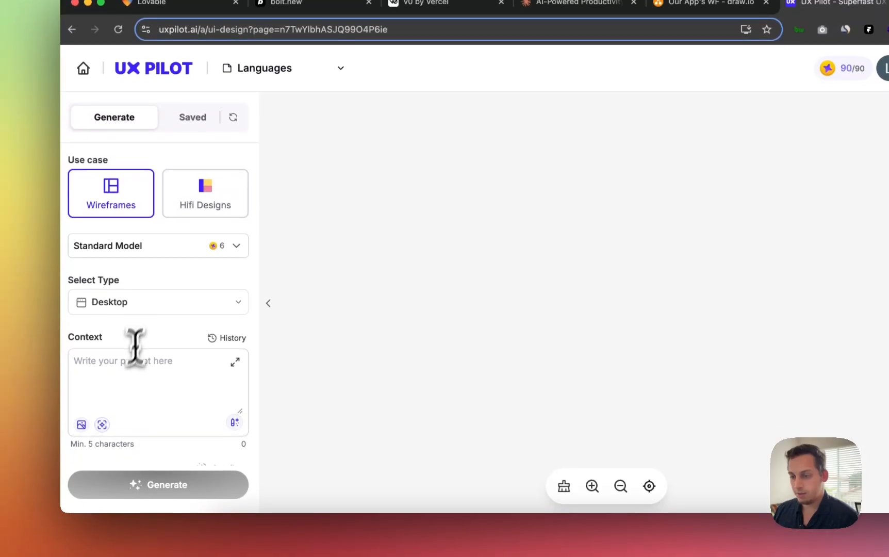
- Paste the copied sitemap into the wireframe prompt context and add blank lines above Marketing Landing Page
click(128, 377)
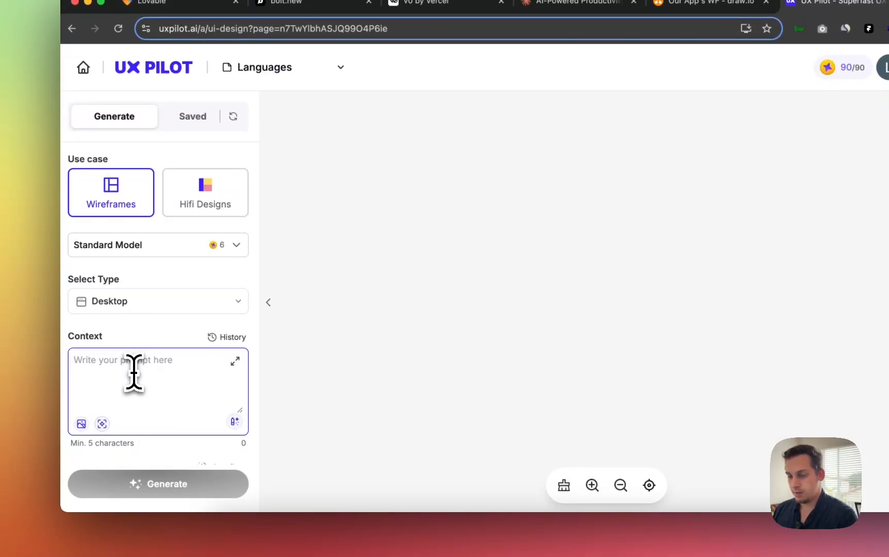
key(super+v)
scroll(134, 372, up, 5)
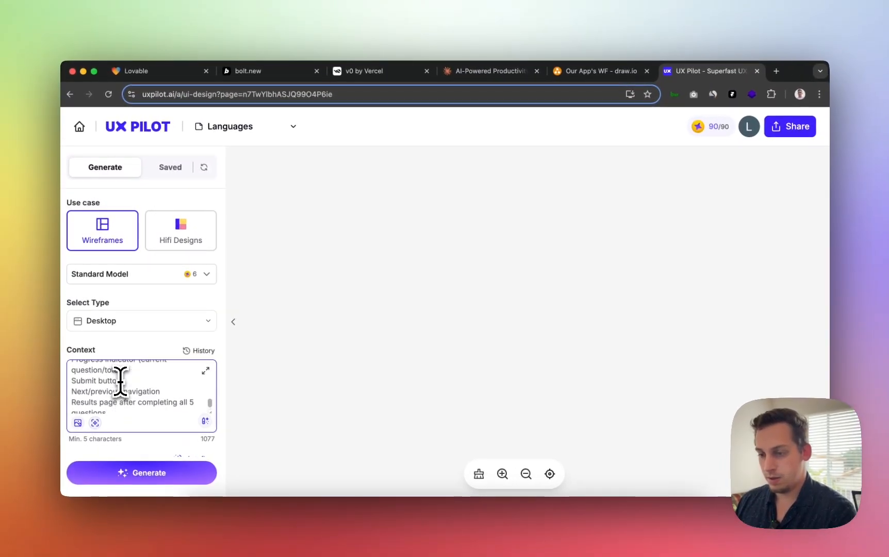
scroll(120, 381, up, 5)
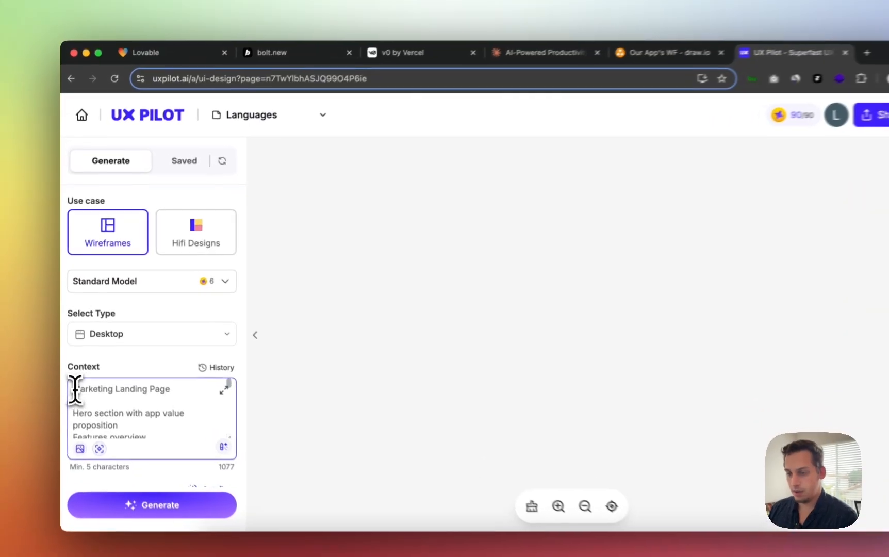
click(72, 370)
key(Return)
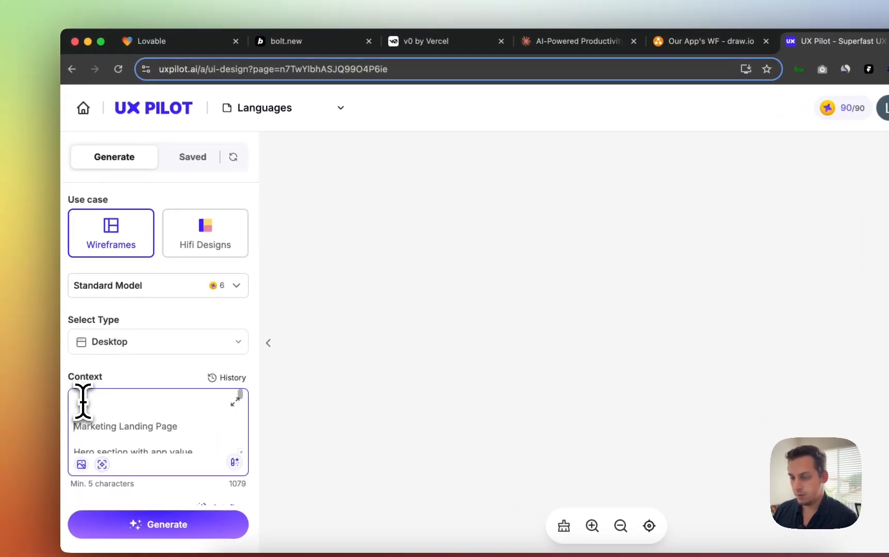
- Switch to Claude and copy the app description paragraph, from "So, I like idea number 4" to "the next difficulty stage"
click(572, 41)
scroll(428, 309, up, 3)
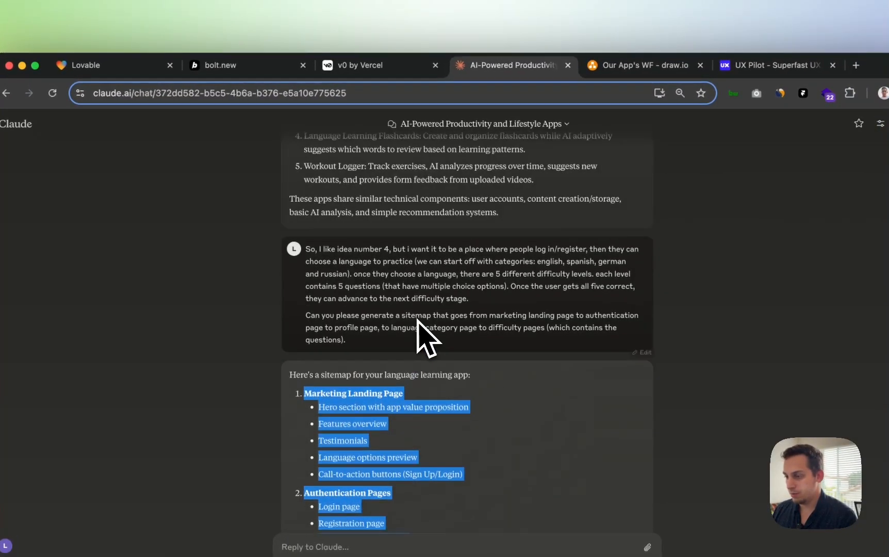
scroll(418, 320, up, 1)
click(488, 340)
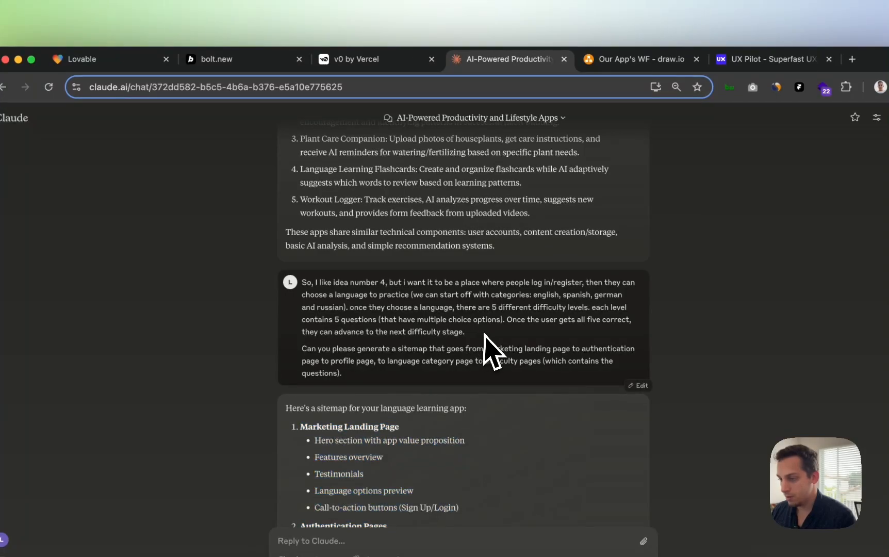
drag(484, 335, 301, 282)
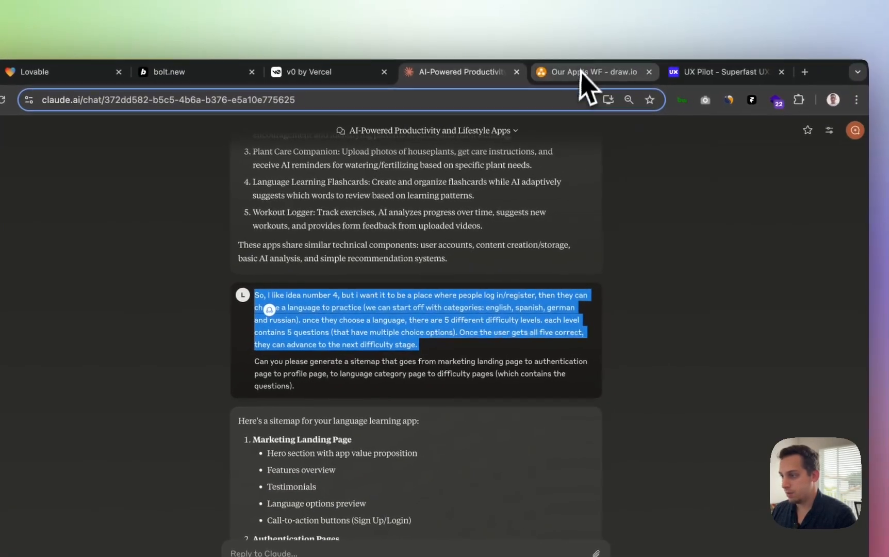
- Return to UX Pilot, paste the app description above the sitemap, and introduce the page list with "Sitemap includes:"
click(581, 72)
click(712, 72)
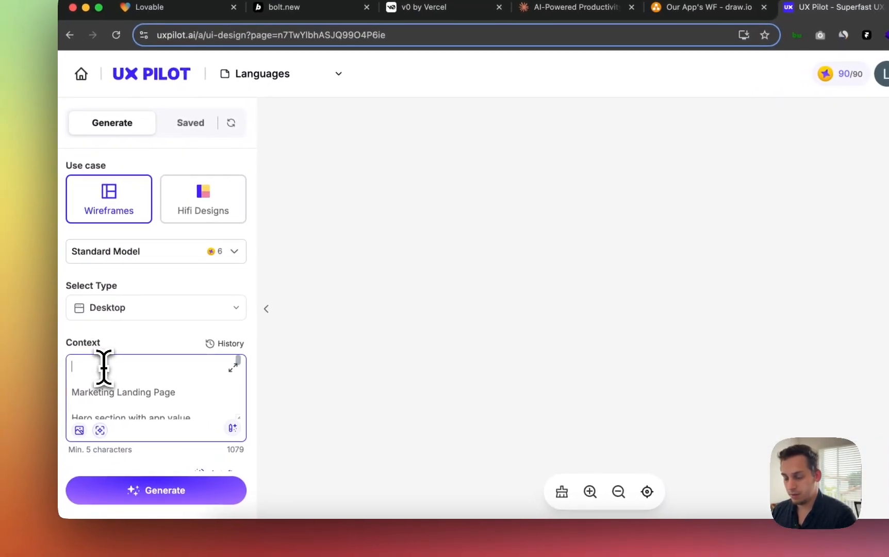
key(super+v)
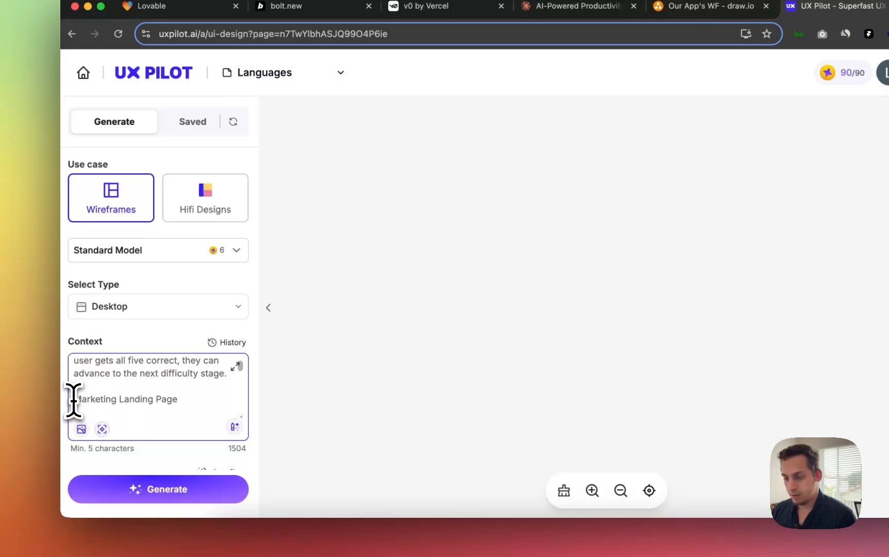
text(Sitemap)
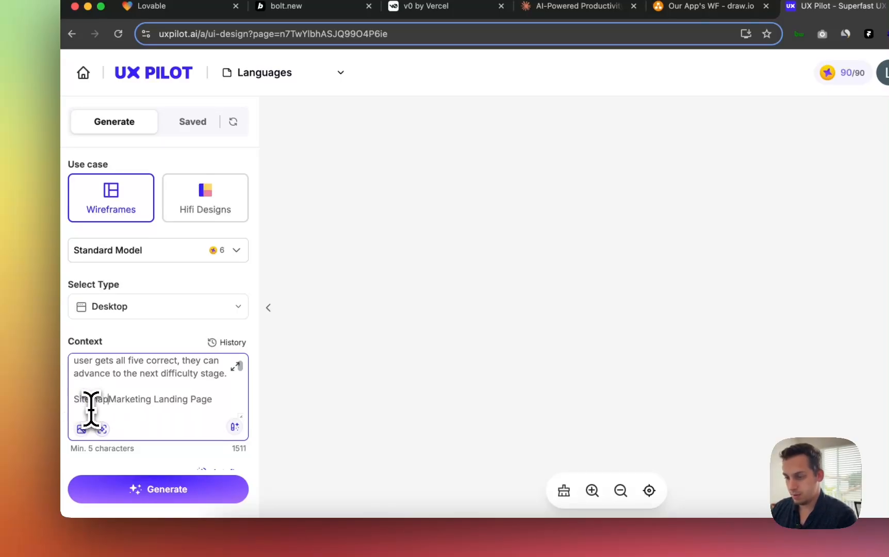
text( includes:)
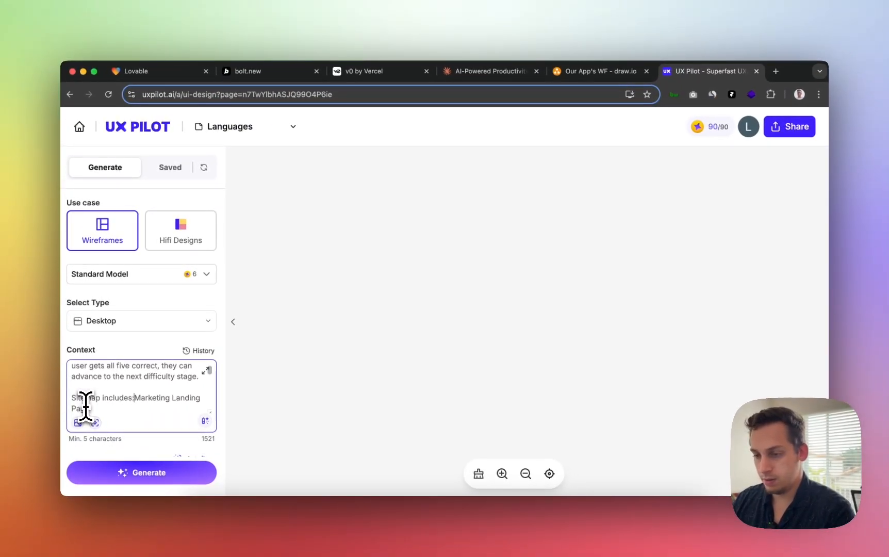
- Add a space after "Sitemap includes:" and insert FAQ below the call-to-action buttons line in the Marketing Landing Page section
scroll(104, 409, down, 1)
scroll(119, 408, down, 1)
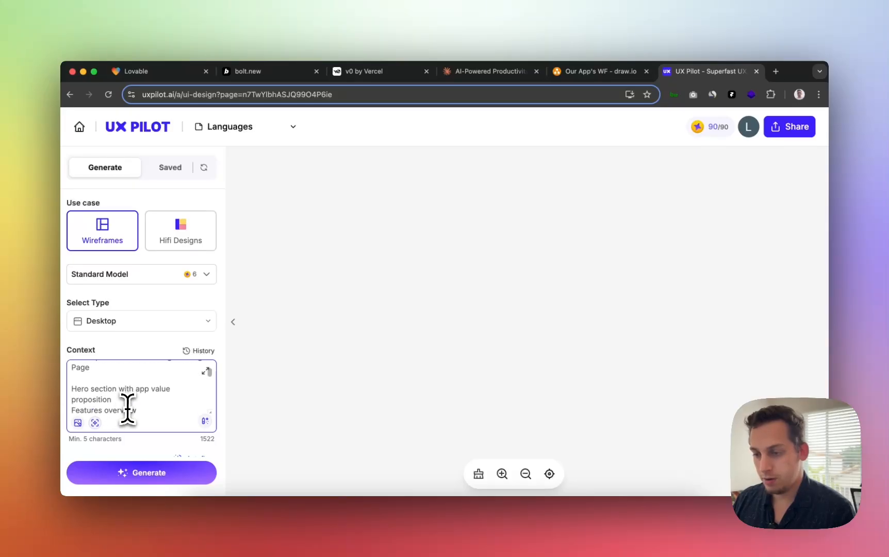
scroll(126, 405, down, 5)
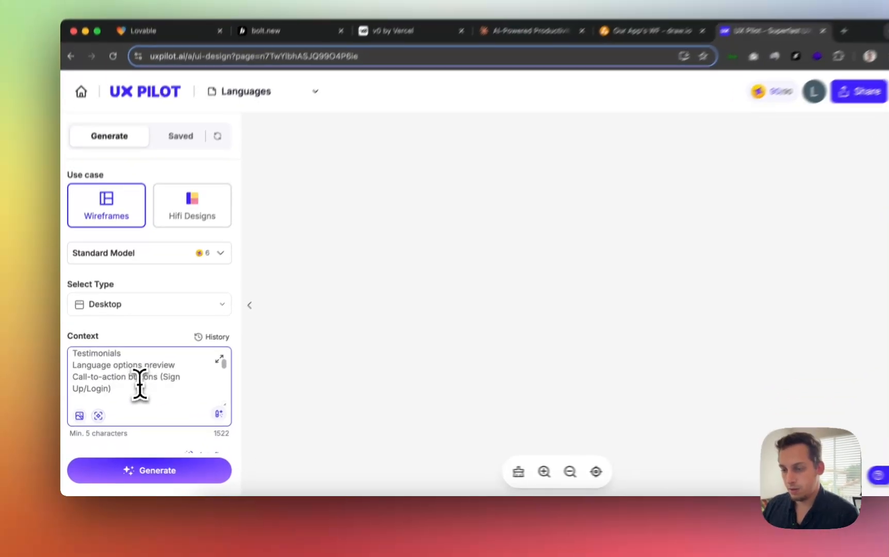
click(122, 401)
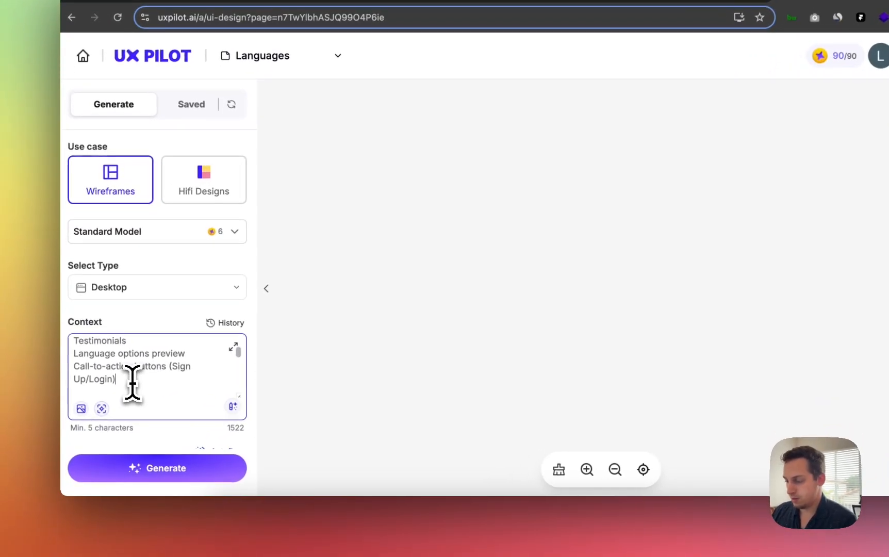
key(Return)
scroll(120, 401, down, 2)
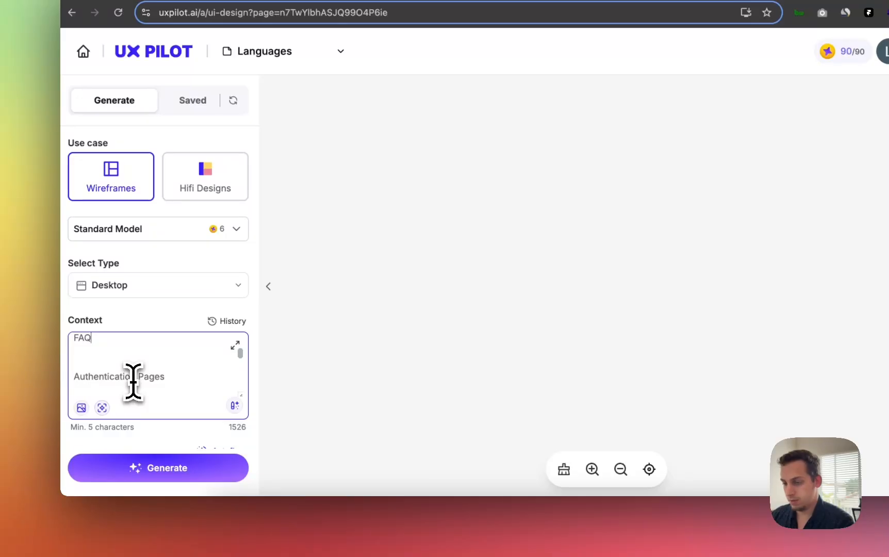
- Remove the blank lines below the Language Category Selection and Difficulty Level Selection headings in the prompt's sitemap
scroll(129, 381, up, 1)
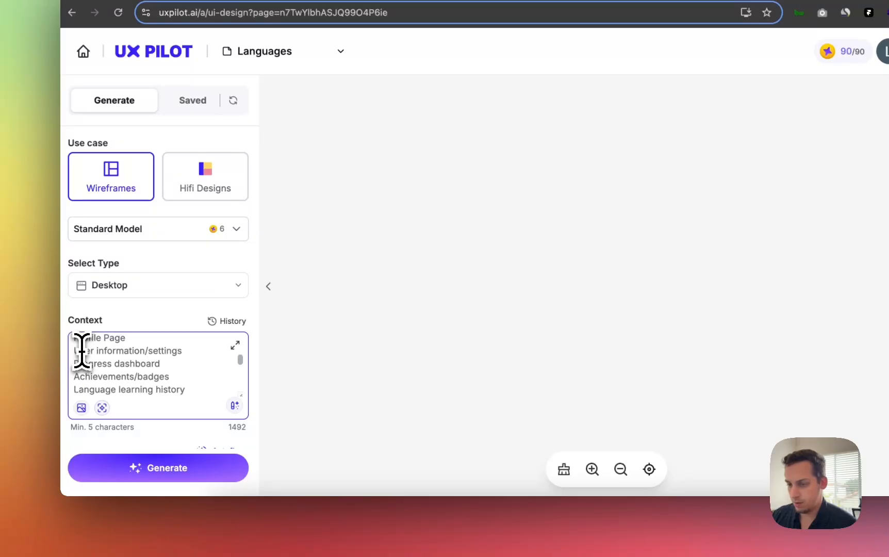
scroll(123, 357, down, 1)
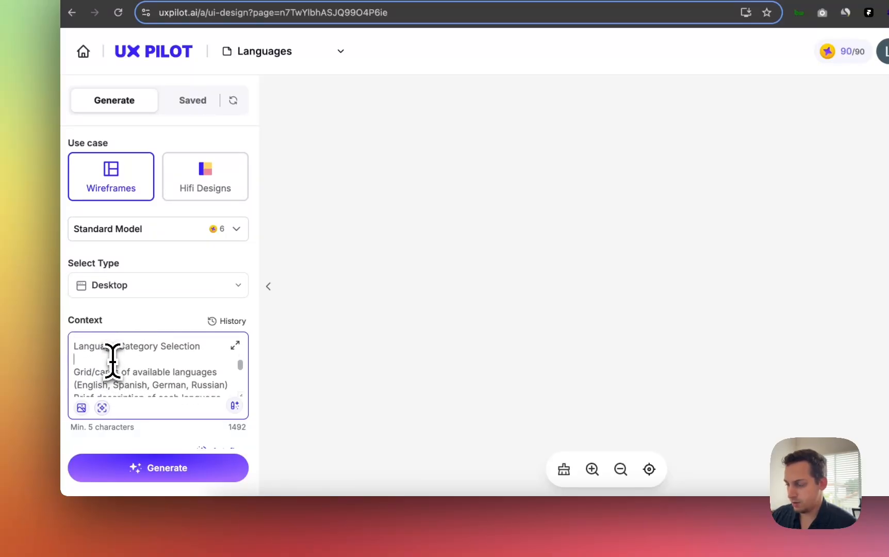
scroll(121, 397, down, 1)
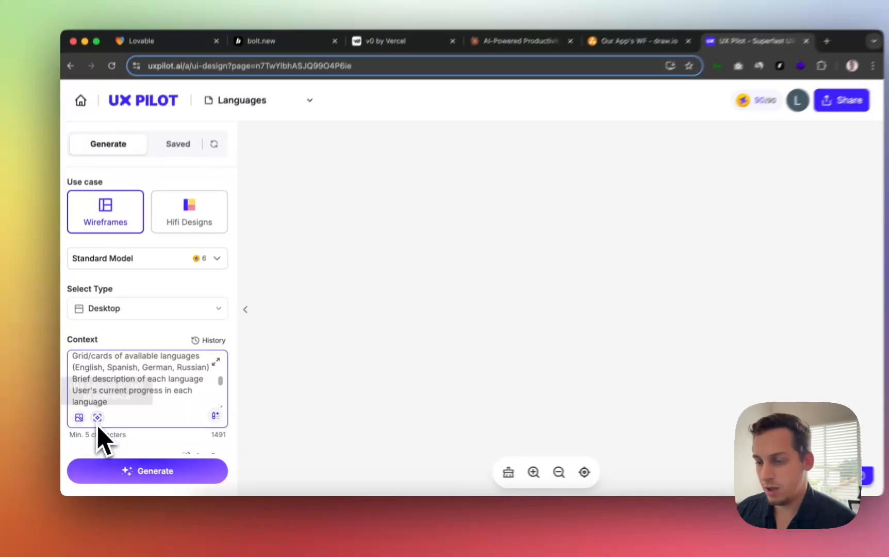
scroll(119, 400, down, 3)
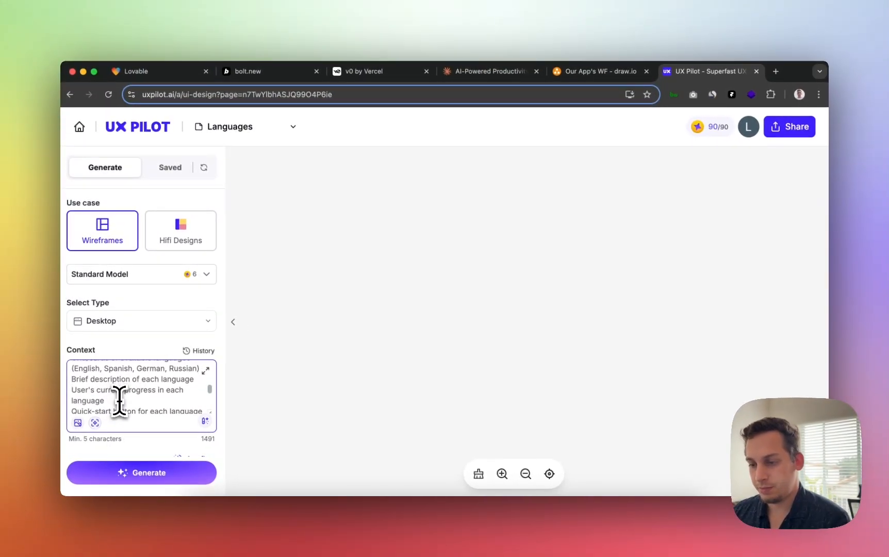
scroll(119, 400, down, 5)
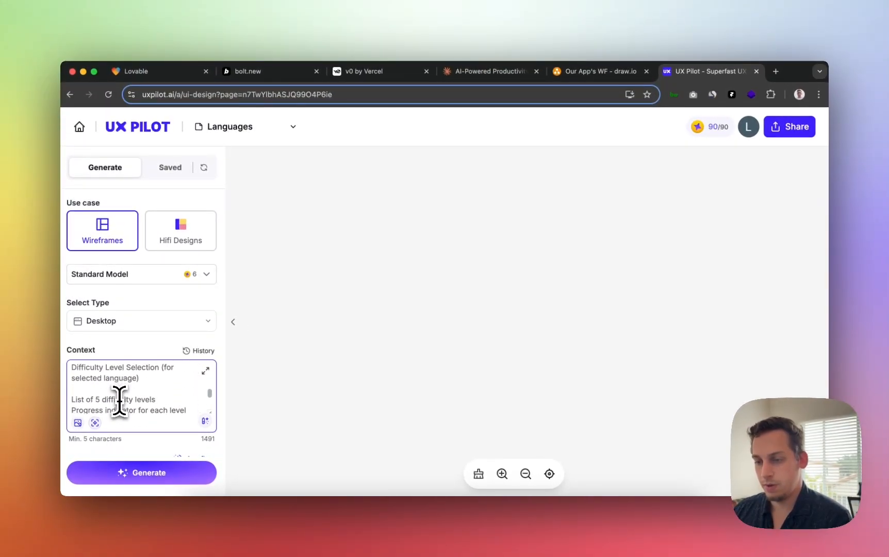
scroll(119, 400, up, 1)
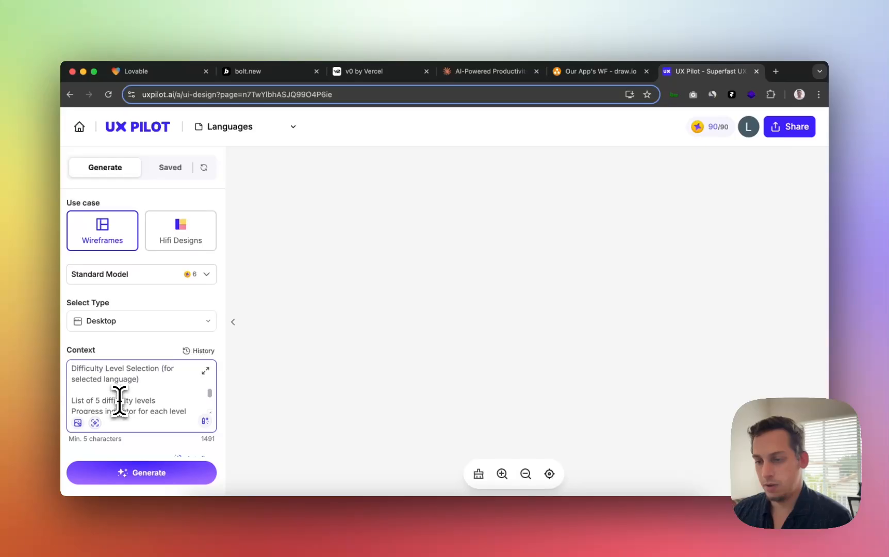
click(116, 391)
key(BackSpace)
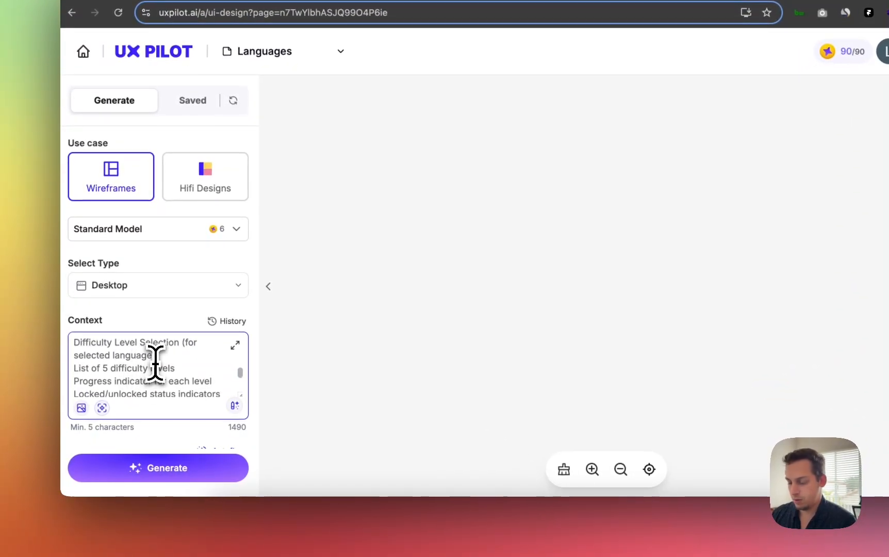
- Remove the blank line below the Marketing Landing Page heading and join the hero section to it with a colon
scroll(157, 363, up, 8)
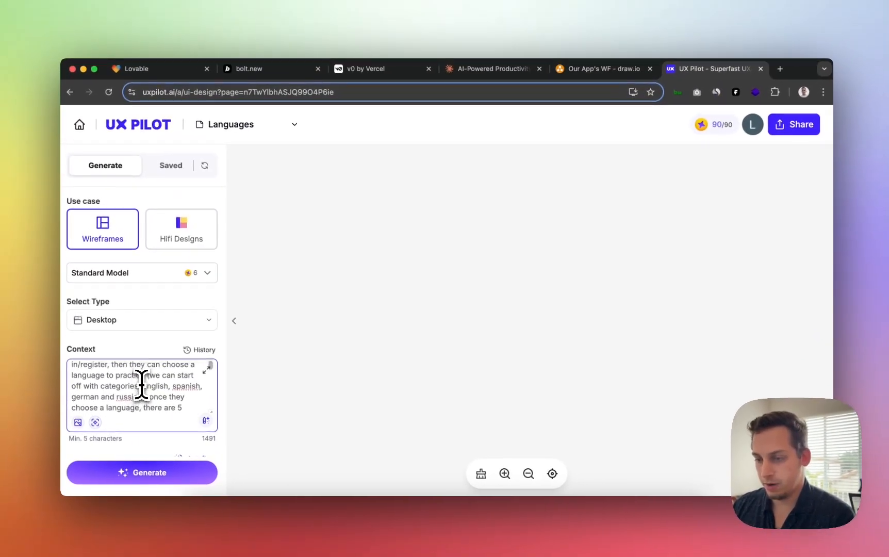
scroll(141, 384, down, 3)
scroll(141, 384, down, 3)
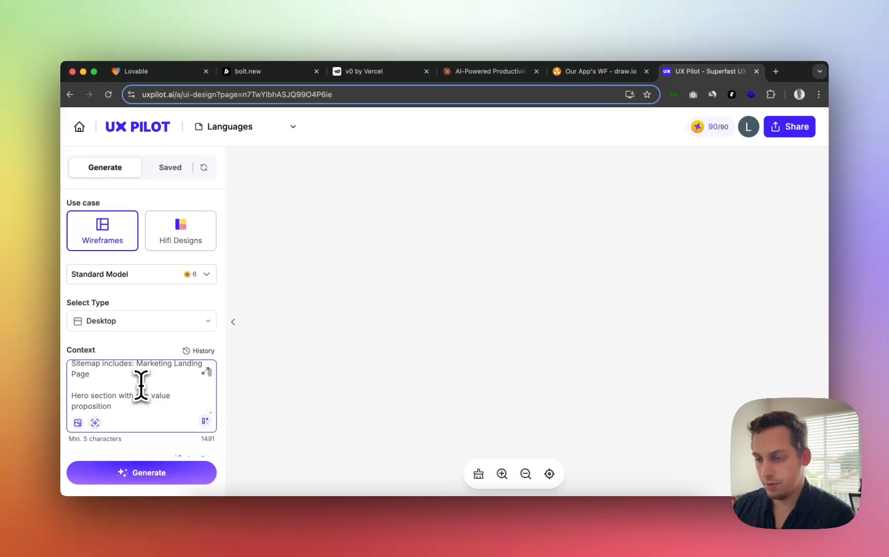
click(72, 399)
key(BackSpace)
key(BackSpace)
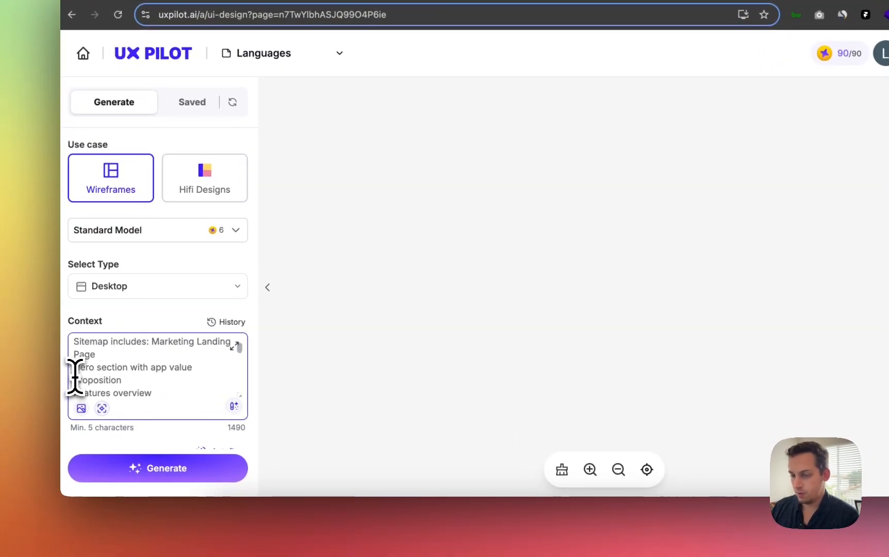
- Add colons after the Authentication Pages, Profile Page and Language Category Selection headings in the sitemap
scroll(77, 381, down, 2)
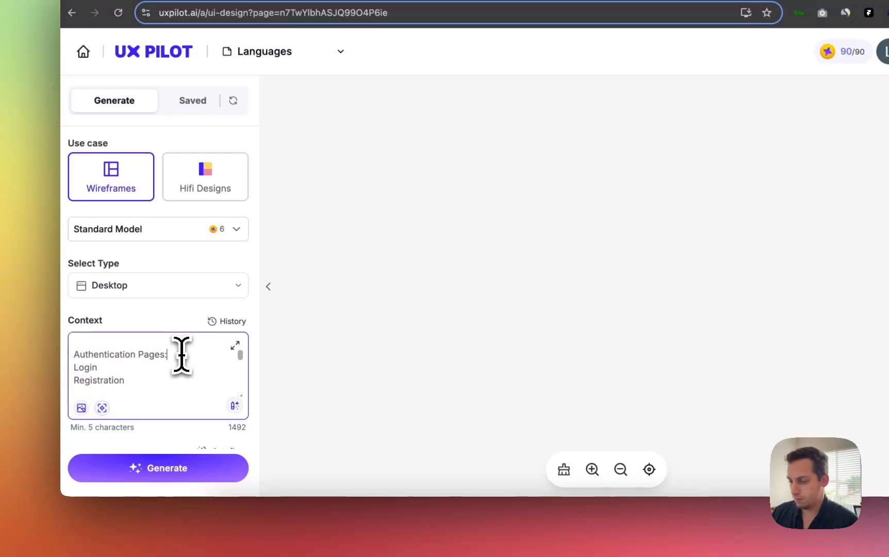
scroll(148, 370, down, 1)
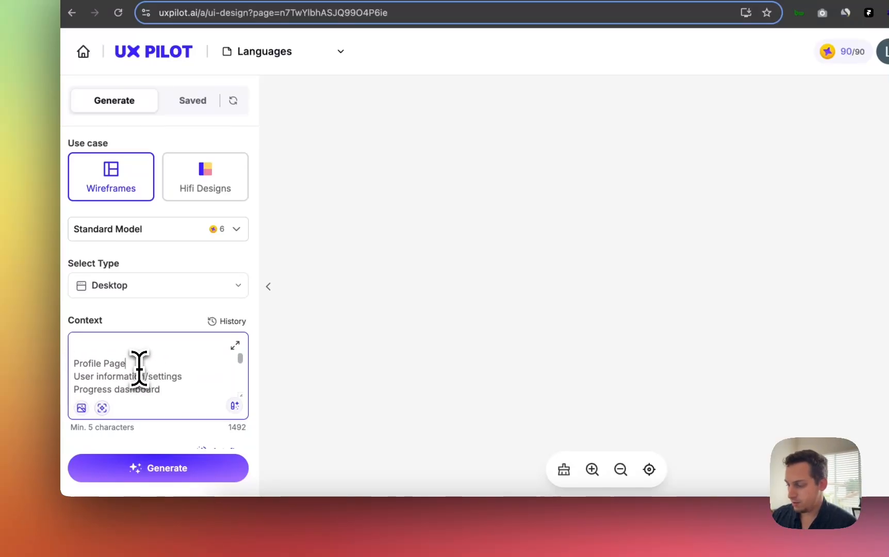
scroll(139, 367, down, 5)
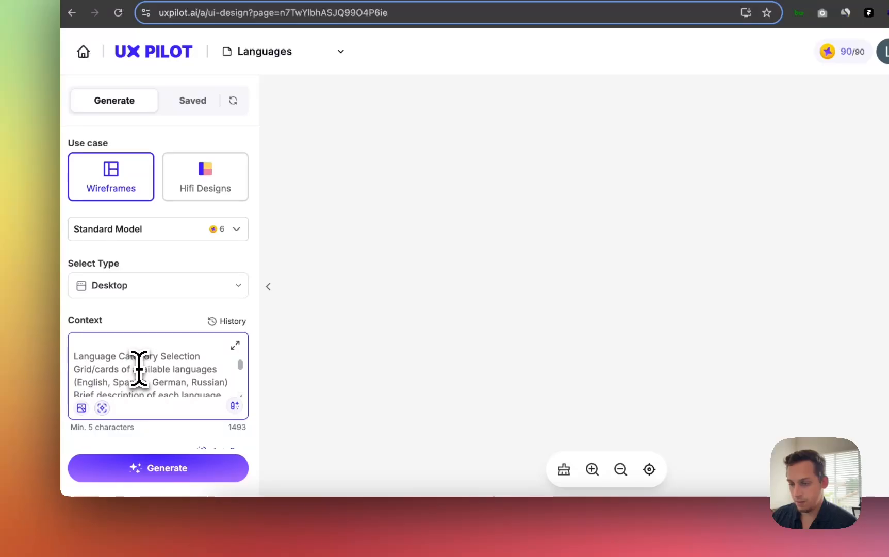
scroll(203, 349, down, 4)
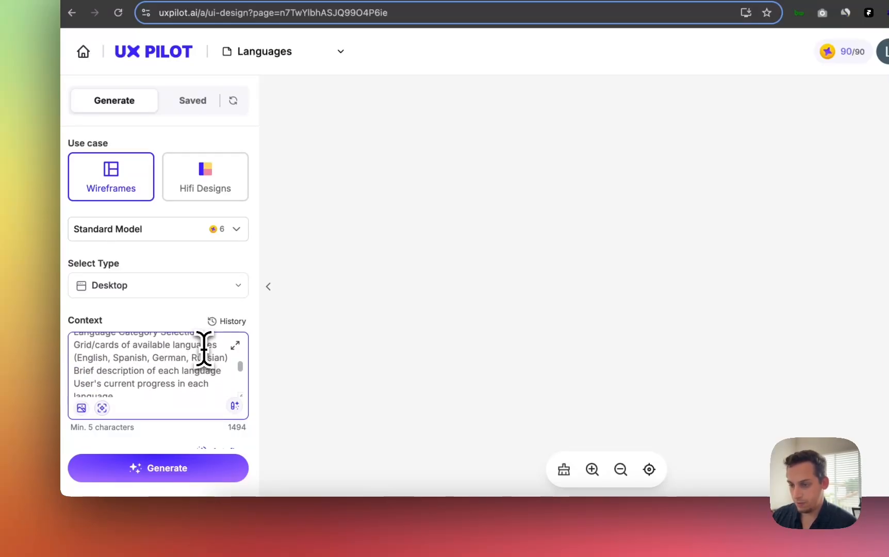
scroll(203, 356, down, 5)
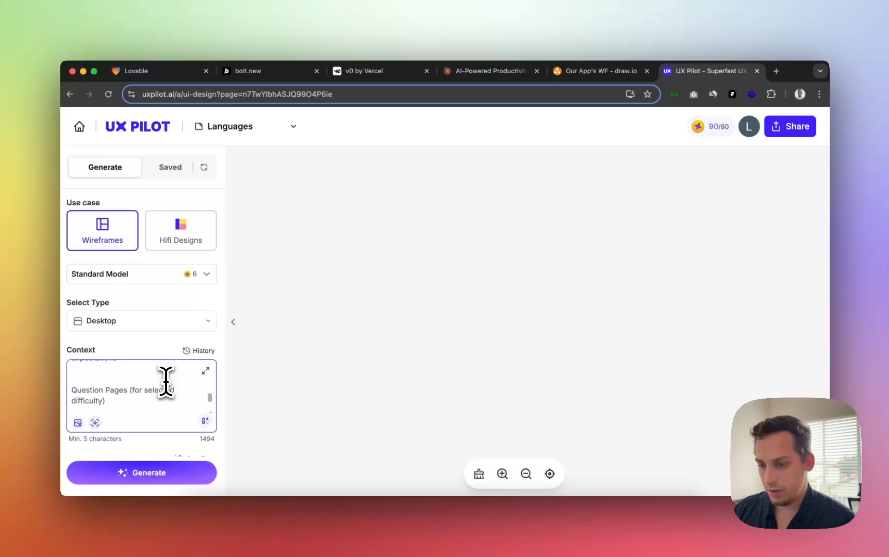
- Add a colon to the Question Pages (for selected difficulty) heading and remove the blank line below it
scroll(158, 383, down, 1)
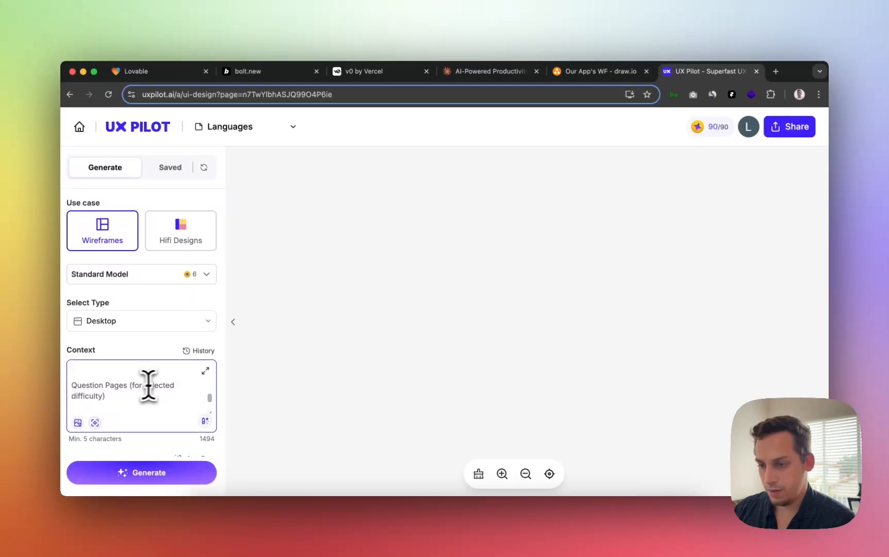
scroll(131, 385, up, 1)
click(119, 387)
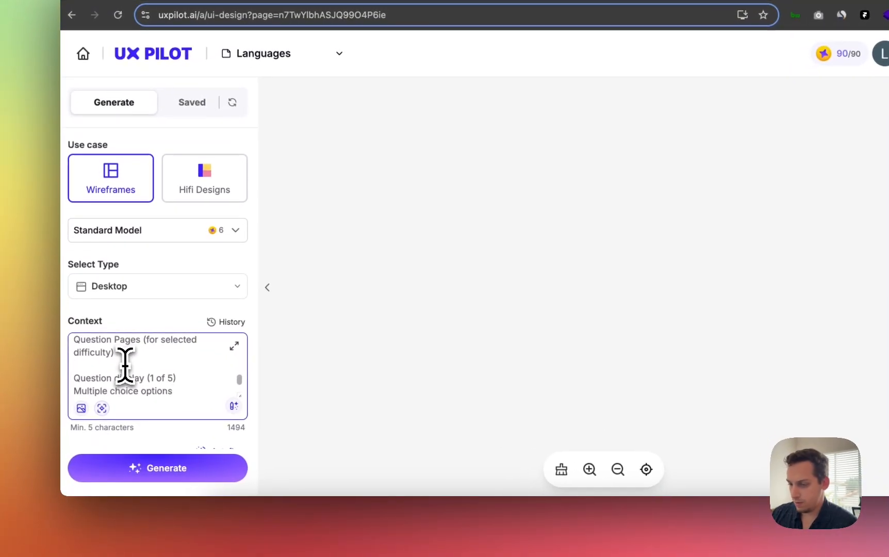
key(BackSpace)
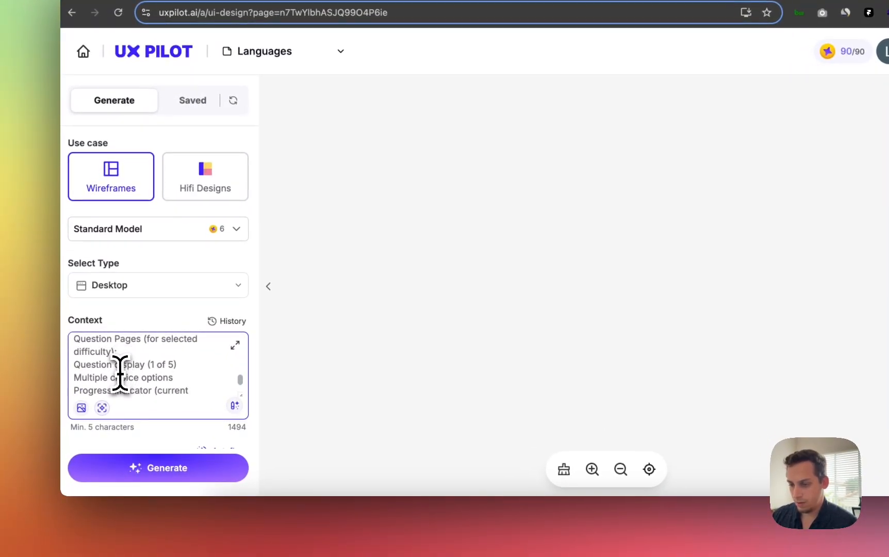
- Lower the generated screens per round to 2, and set the number back to 3
scroll(119, 372, down, 10)
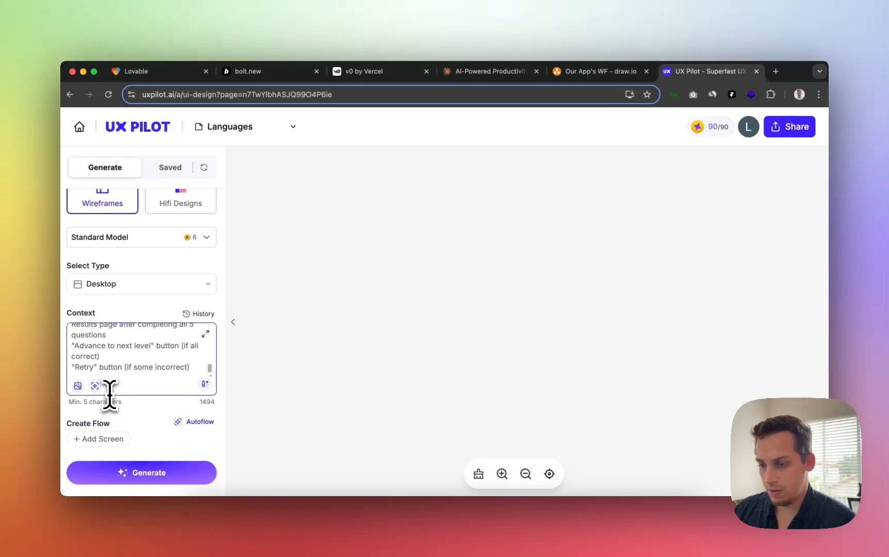
scroll(116, 412, down, 3)
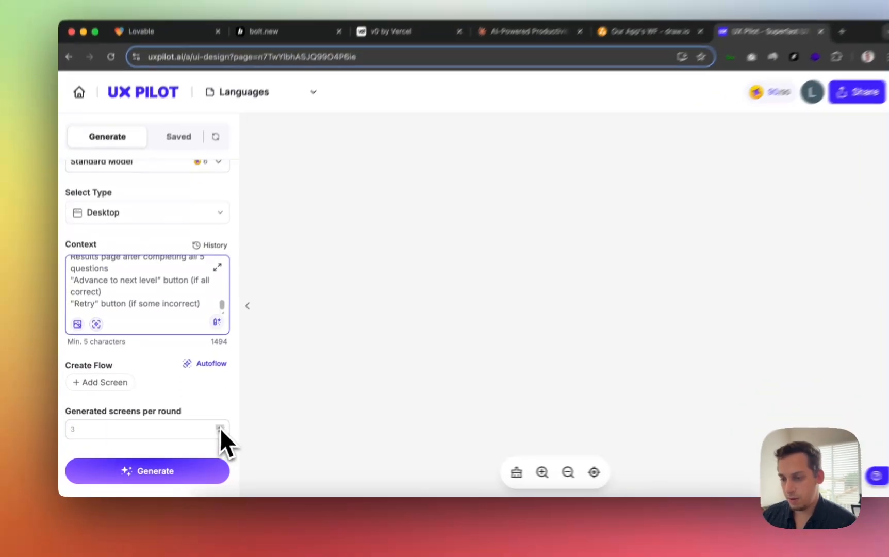
double_click(208, 433)
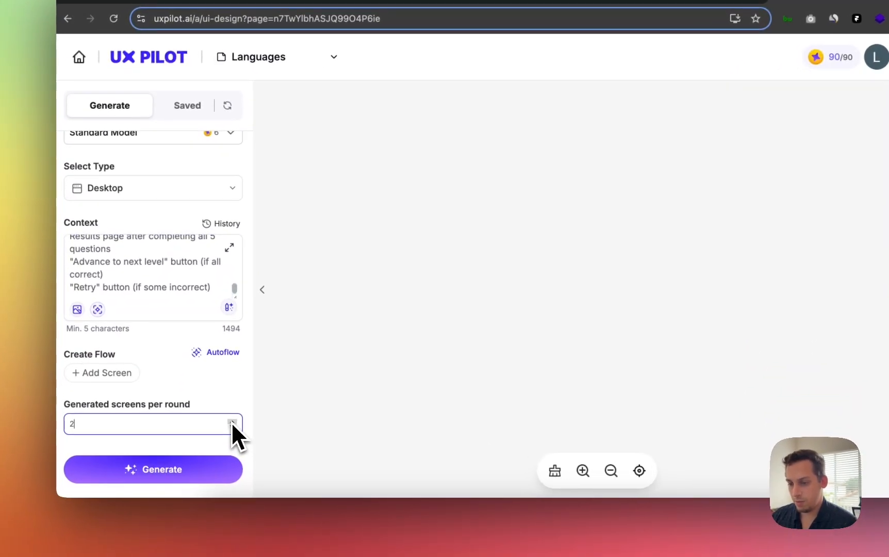
click(231, 422)
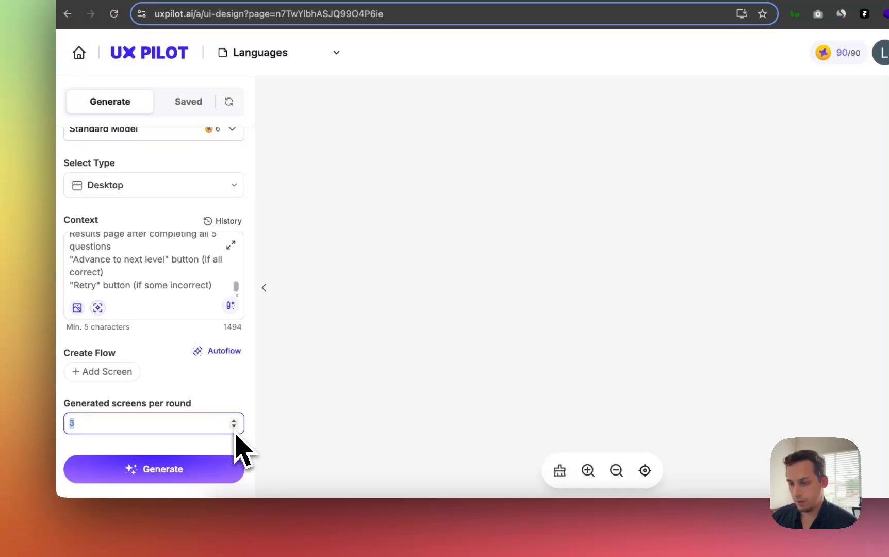
click(235, 430)
click(233, 422)
- Try to create a screen flow with Autoflow and with Add Screen, closing the credits dialog each time
click(219, 352)
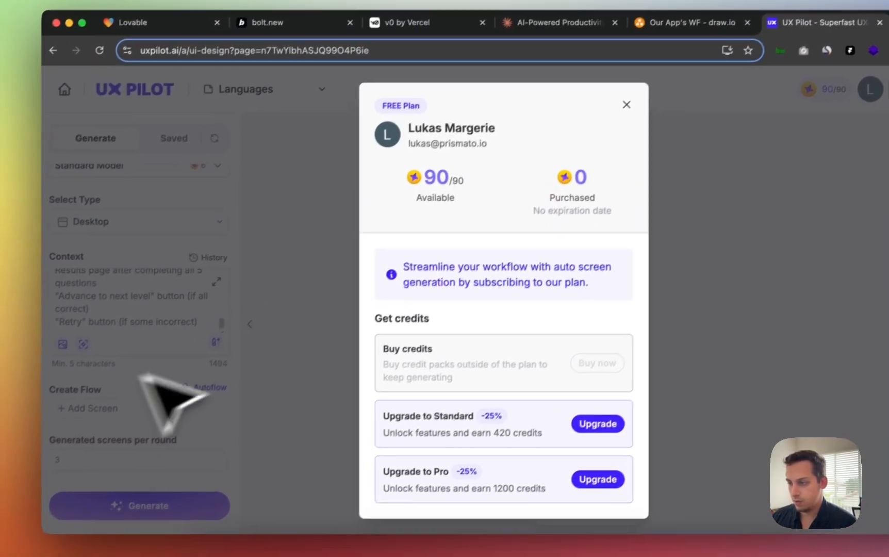
click(626, 104)
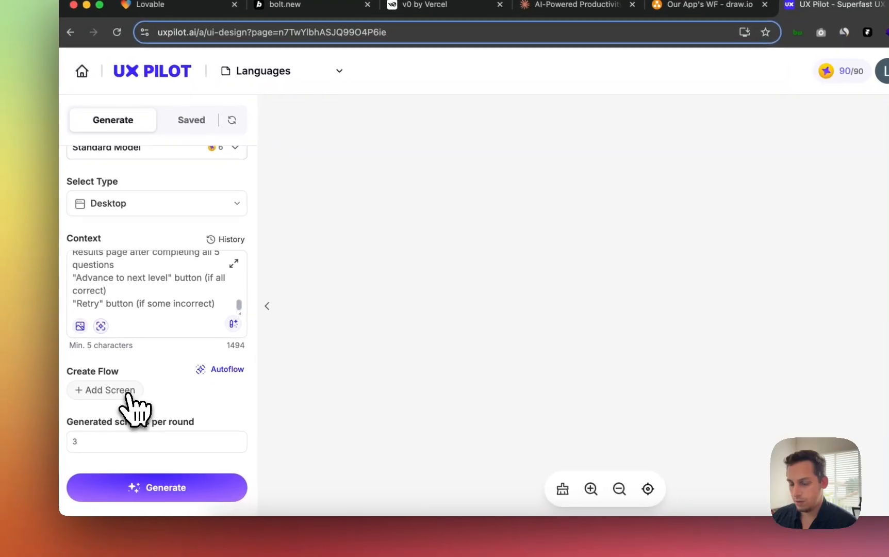
click(131, 393)
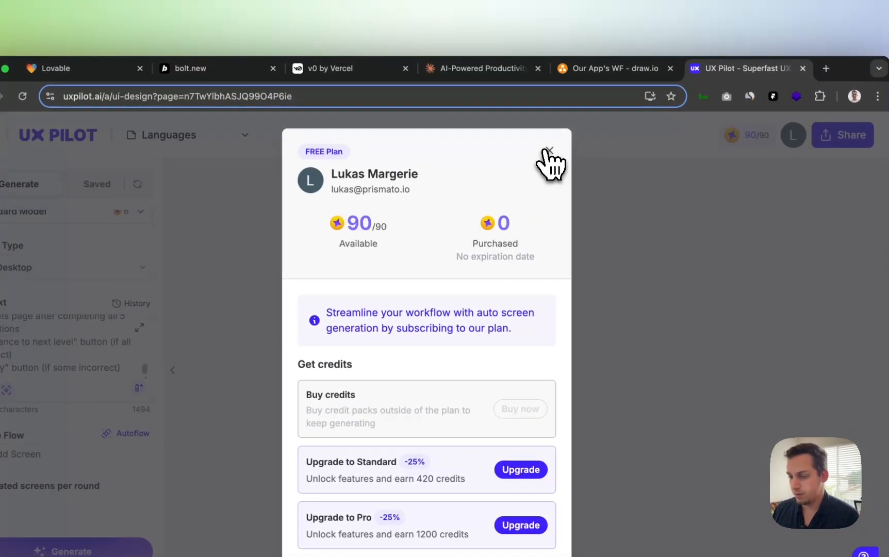
click(587, 124)
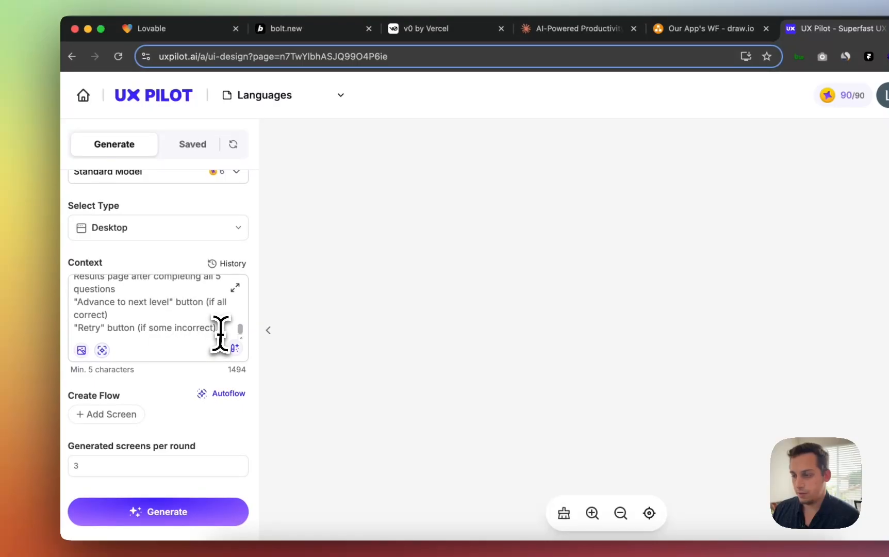
- Delete the whole sitemap from the context, keeping only the app description, and generate the wireframe screens
drag(223, 331, 68, 284)
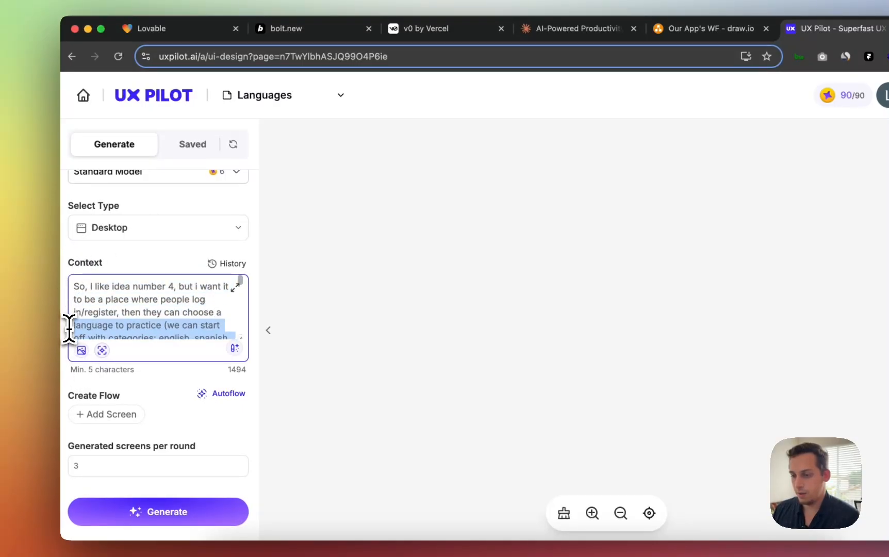
mouse_move(69, 329)
mouse_down()
mouse_move(72, 339)
mouse_move(71, 324)
mouse_up()
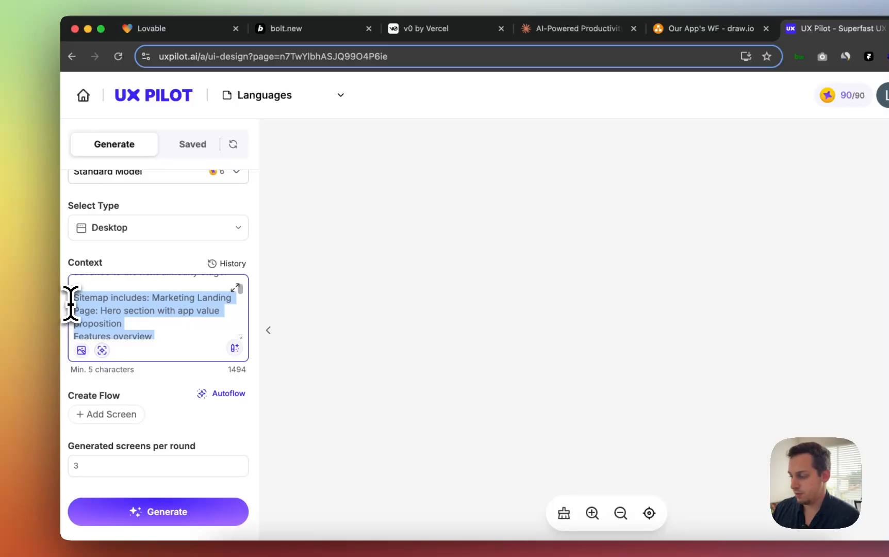
key(BackSpace)
key(BackSpace)
key(BackSpace)
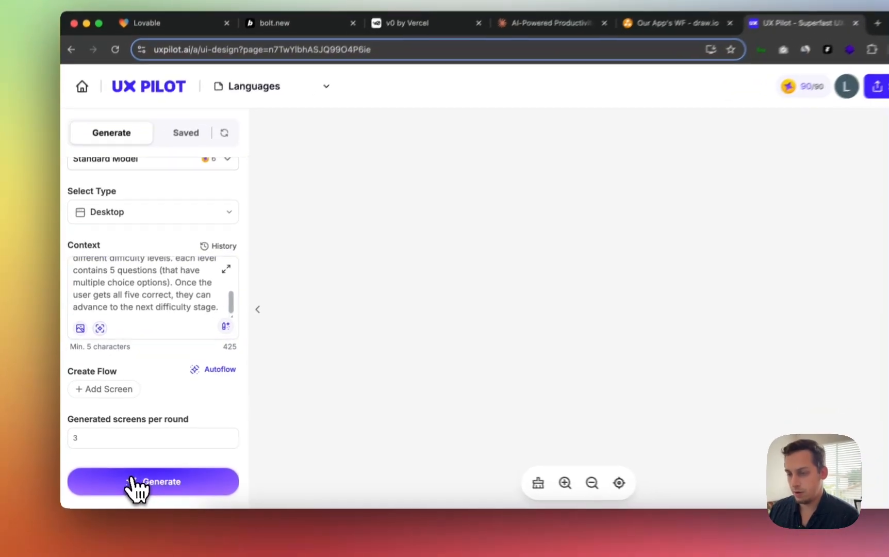
click(135, 472)
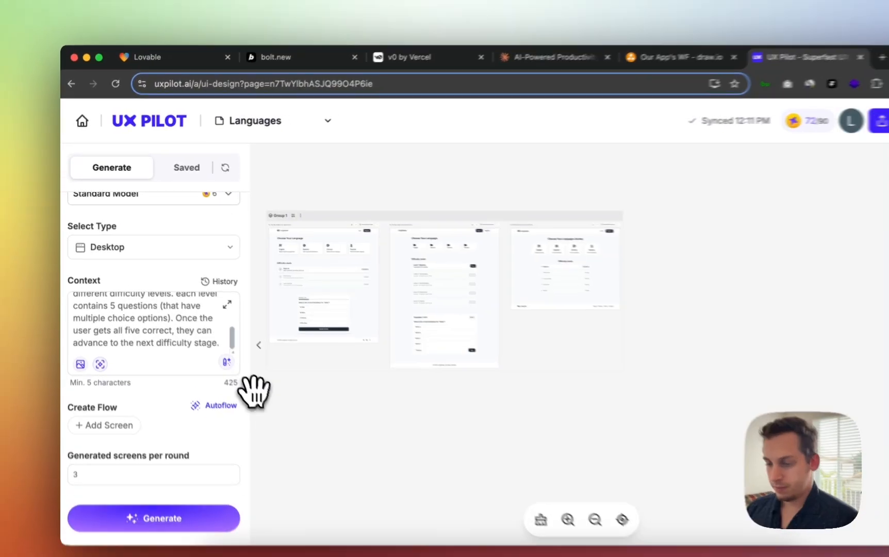
scroll(384, 253, up, 10)
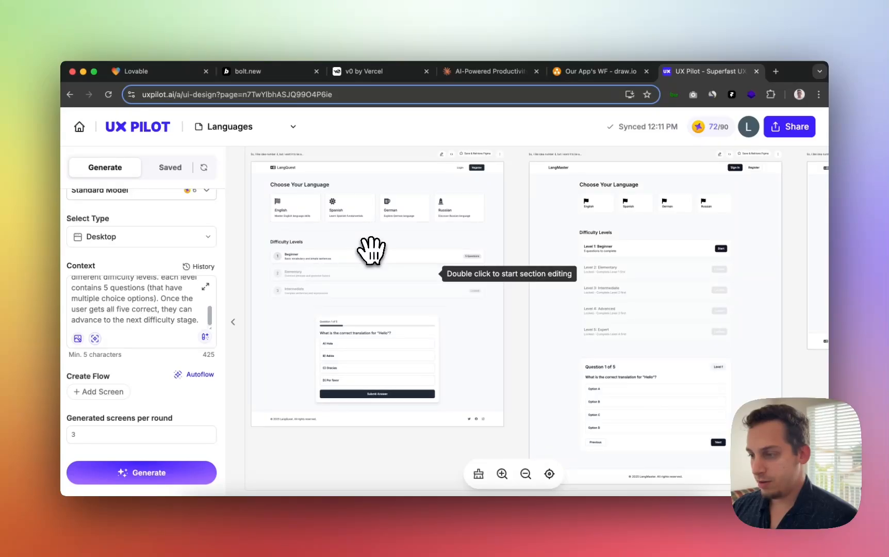
- Look over the three generated wireframes and compare them with the app description in the context
scroll(372, 251, right, 5)
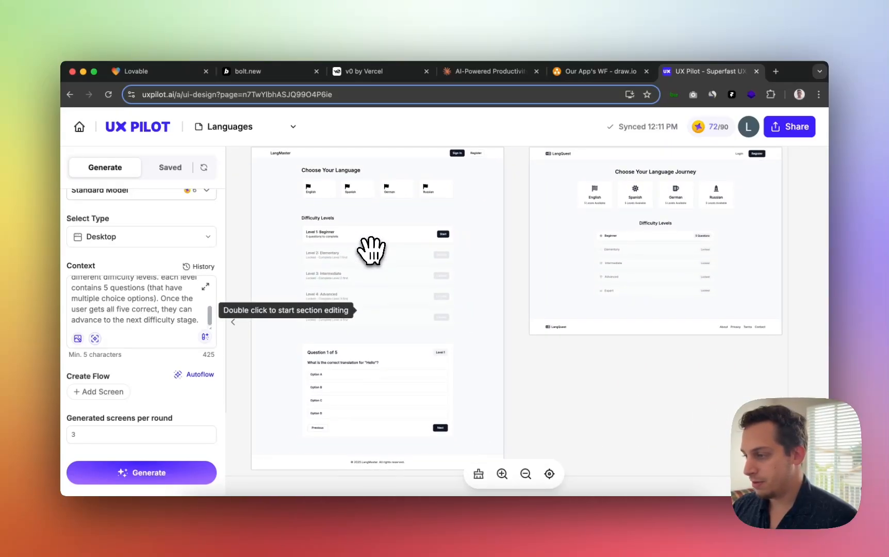
scroll(372, 251, left, 5)
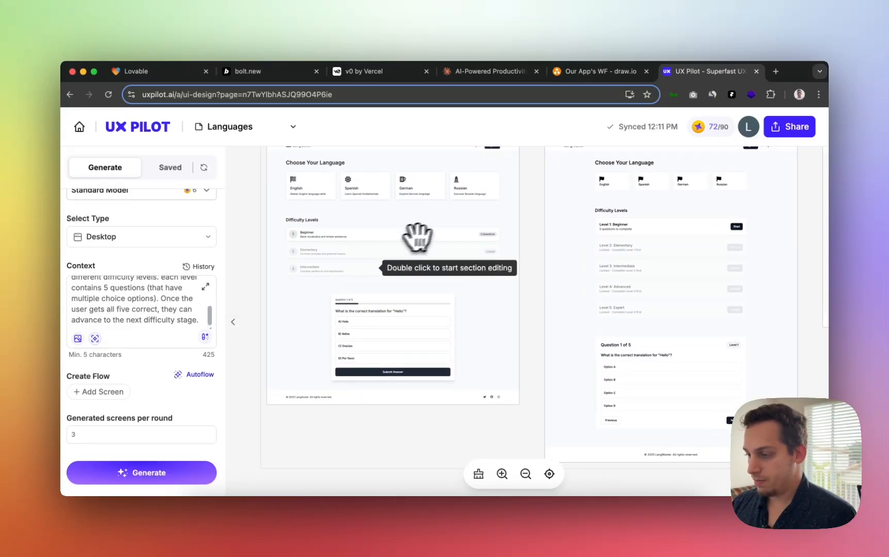
scroll(511, 278, right, 4)
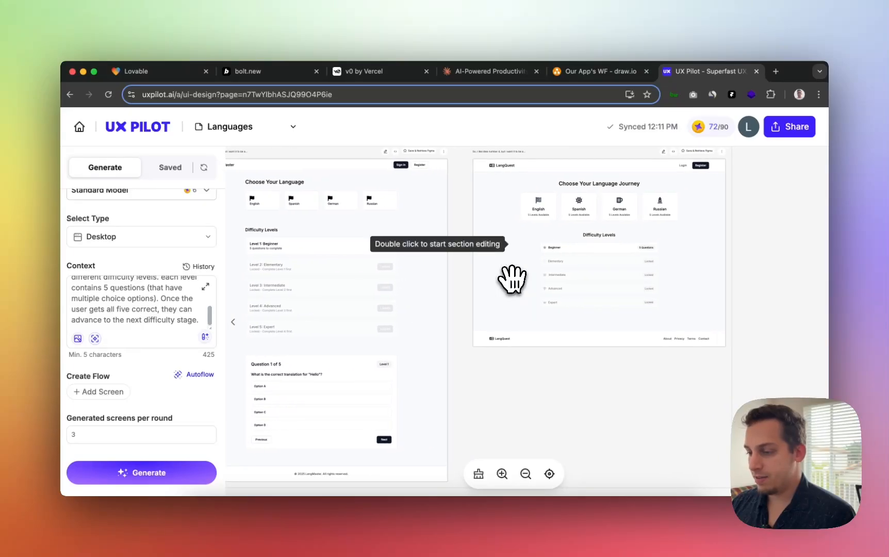
scroll(511, 278, left, 2)
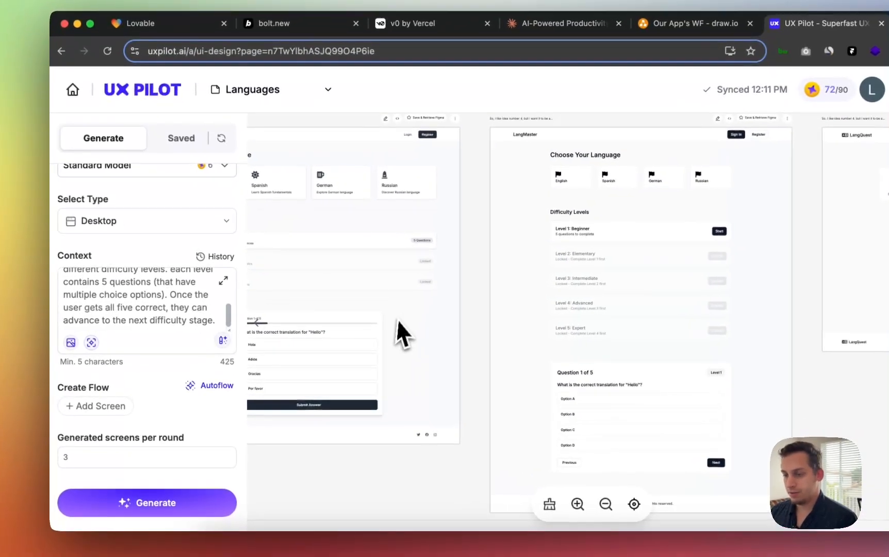
scroll(213, 317, up, 2)
scroll(226, 318, down, 2)
scroll(490, 257, left, 3)
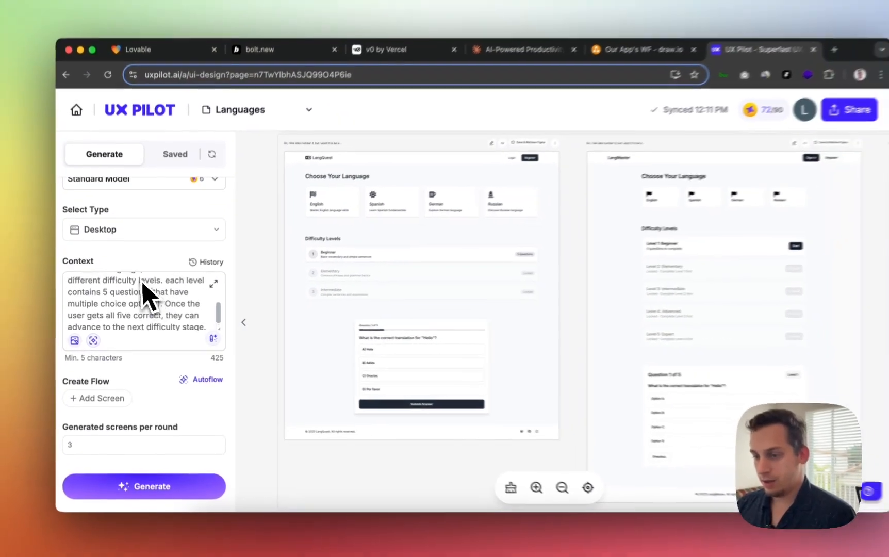
scroll(144, 280, up, 5)
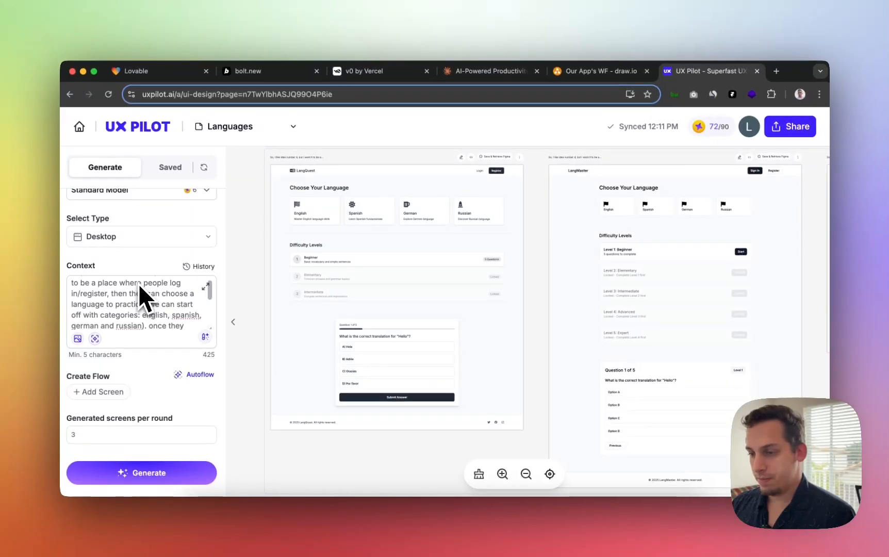
scroll(415, 180, down, 3)
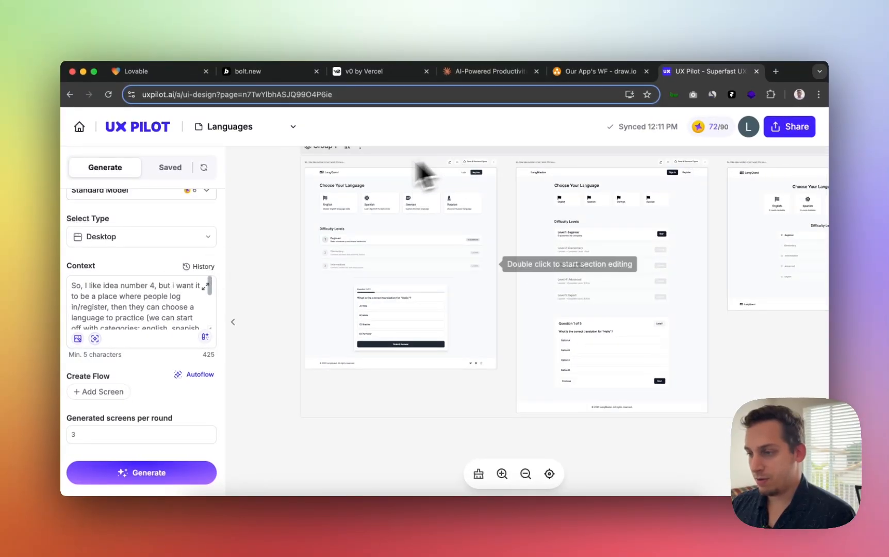
- Examine the login and register header, language choices and difficulty levels of the generated wireframes up close
scroll(315, 164, up, 5)
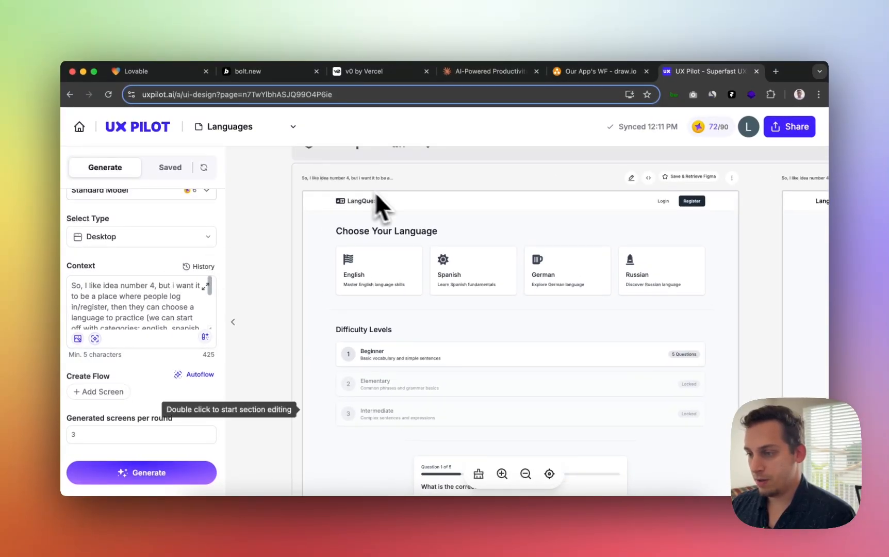
scroll(389, 196, up, 2)
scroll(392, 198, right, 5)
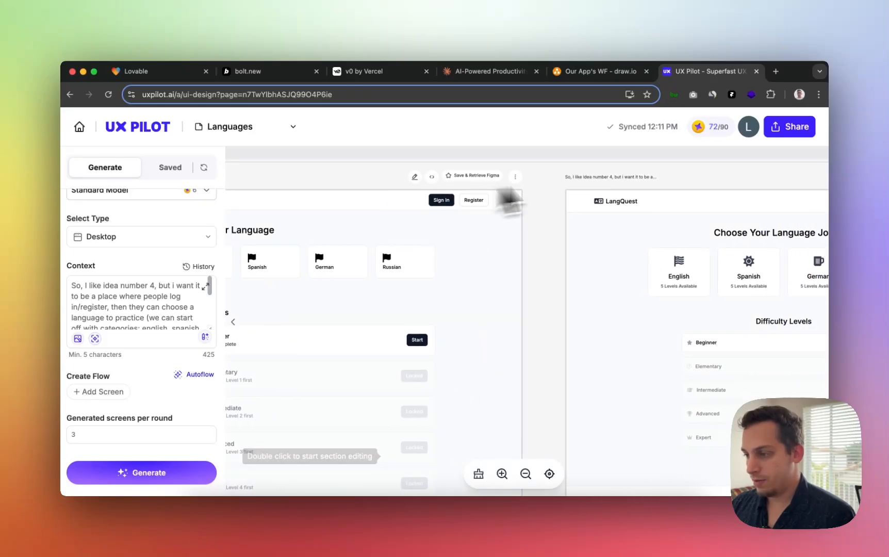
scroll(590, 181, down, 3)
scroll(696, 301, up, 5)
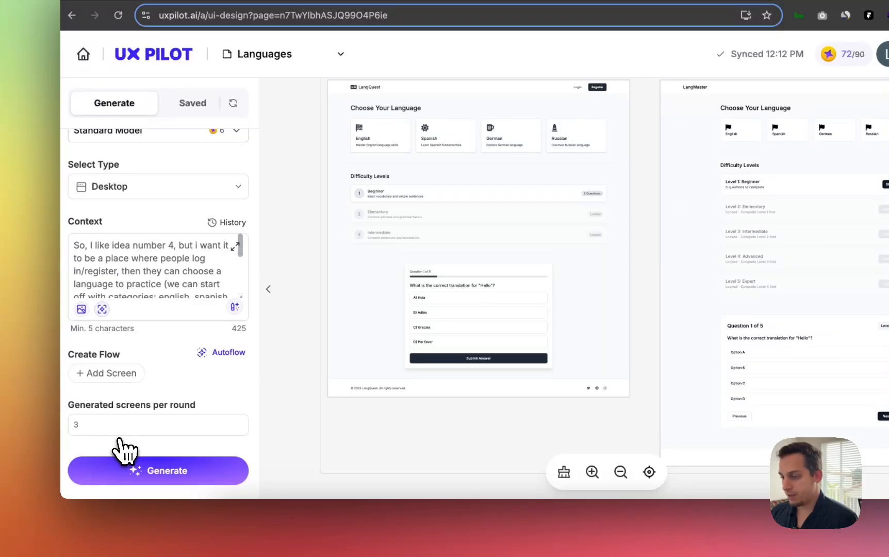
scroll(325, 330, right, 5)
scroll(332, 323, down, 5)
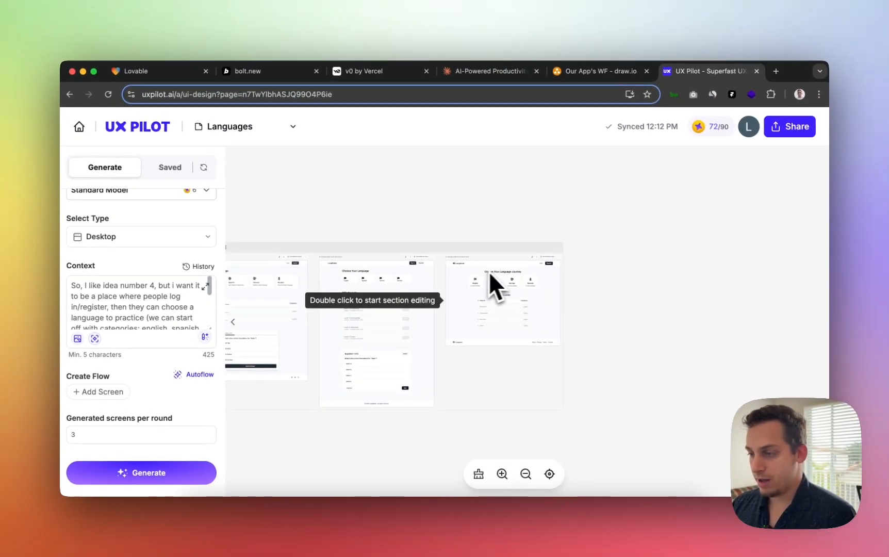
scroll(519, 284, up, 5)
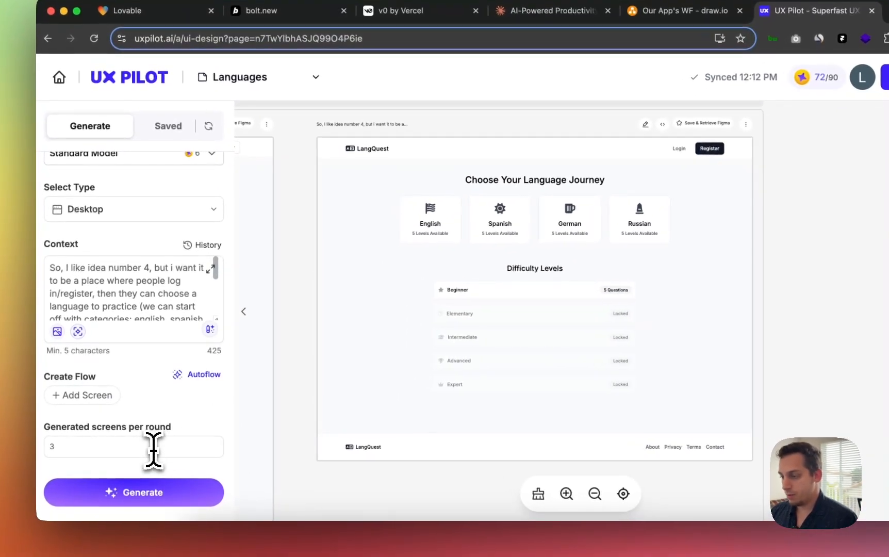
scroll(356, 381, down, 2)
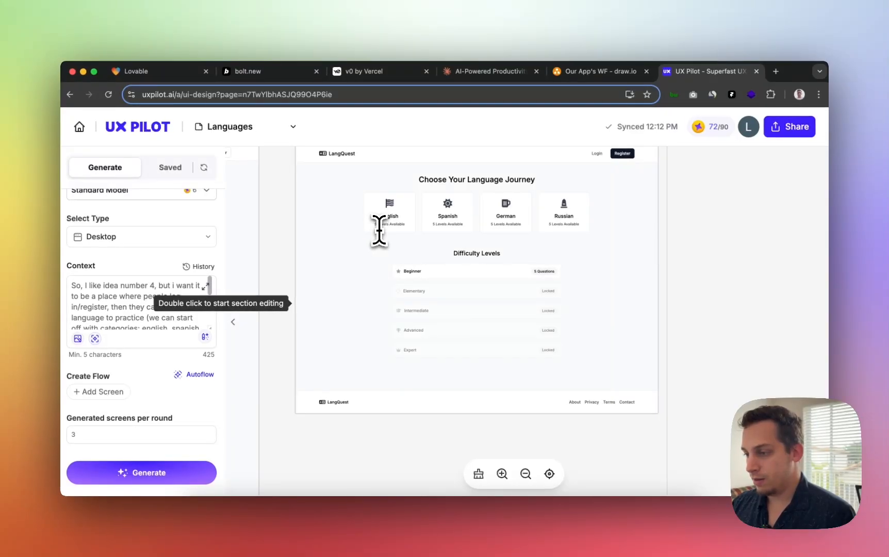
- Compare the difficulty lists and question sections of the three wireframes to decide which parts to reuse
scroll(379, 230, left, 10)
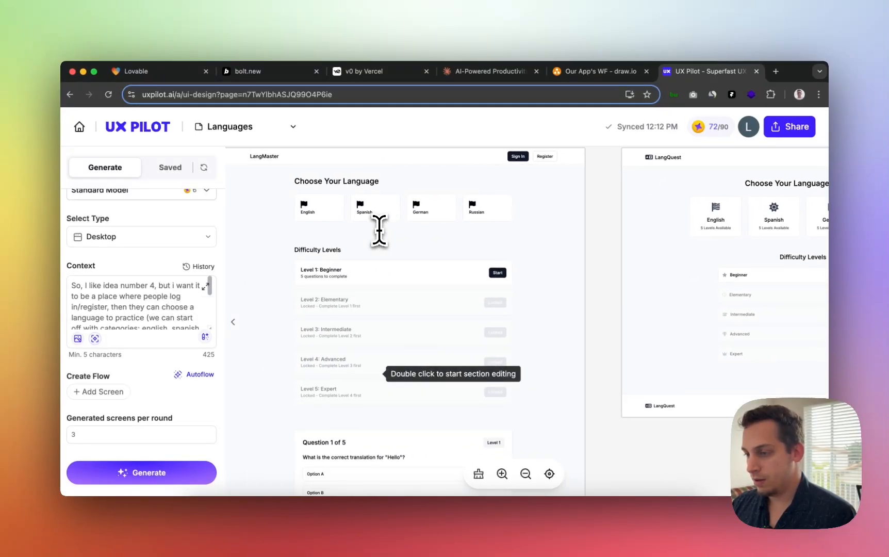
scroll(378, 230, right, 5)
scroll(379, 230, down, 2)
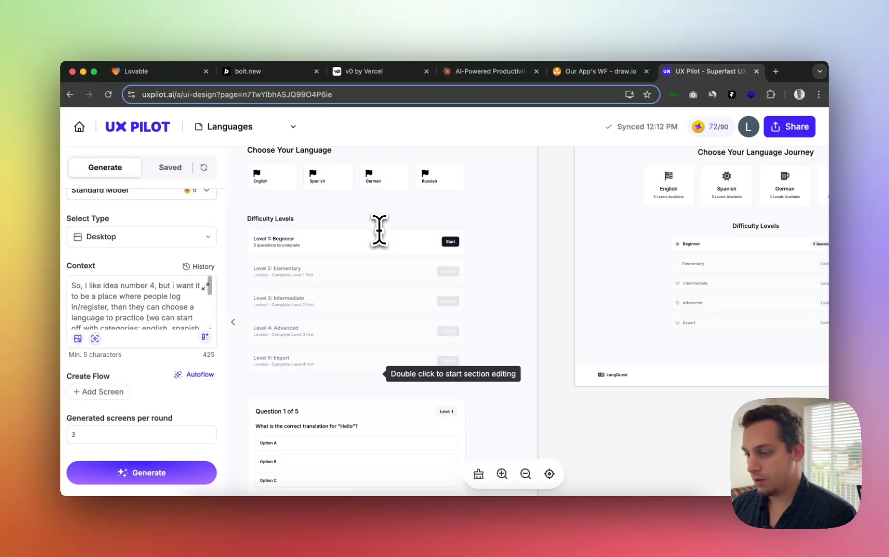
scroll(379, 230, left, 10)
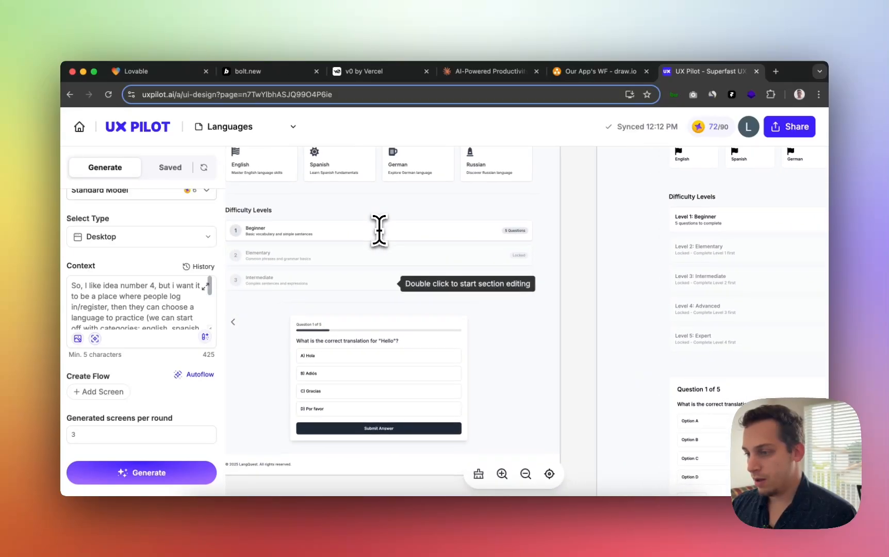
scroll(380, 230, right, 11)
scroll(380, 231, right, 2)
scroll(380, 231, up, 1)
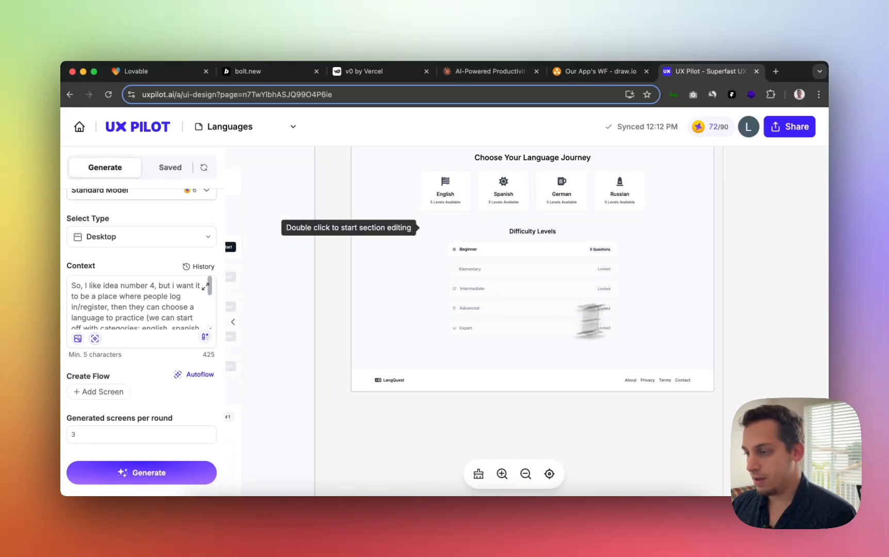
scroll(485, 234, up, 2)
scroll(474, 234, right, 1)
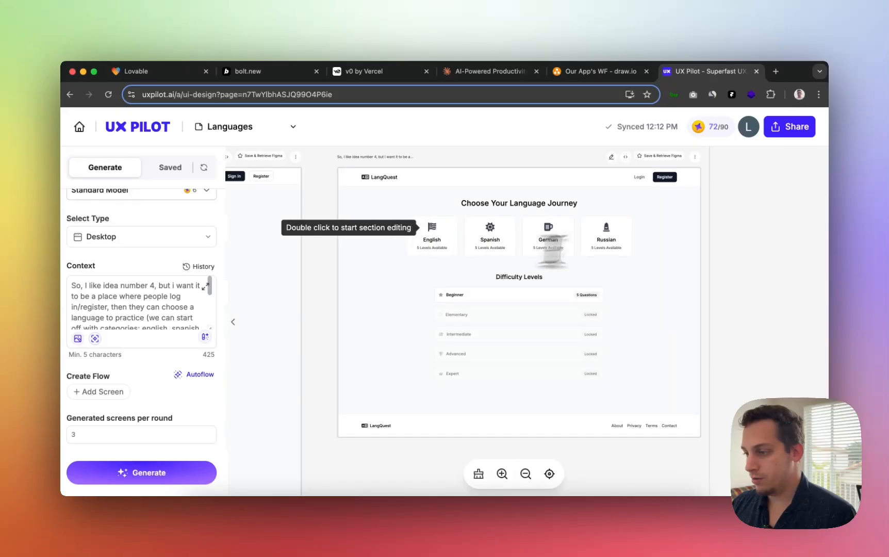
- Take a screenshot of the header and language cards of the "Choose Your Language Journey" wireframe
scroll(400, 206, up, 4)
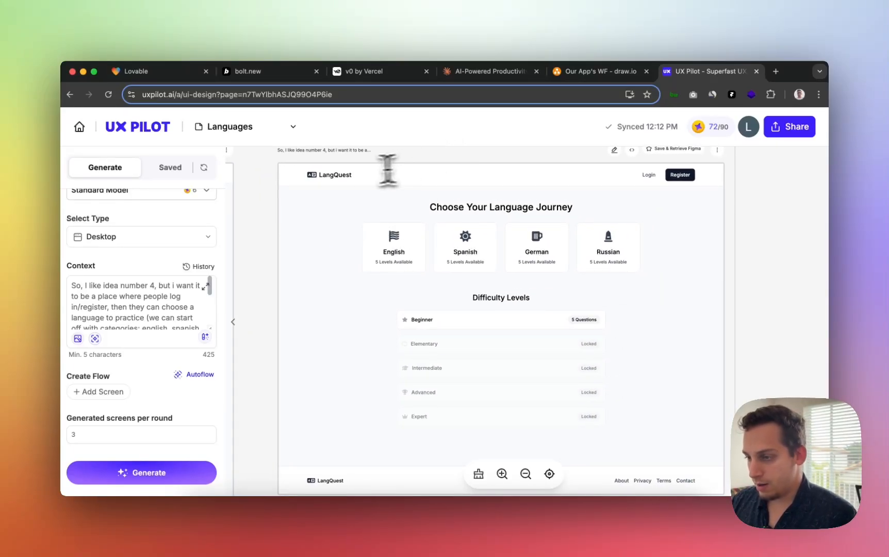
key(super+shift+4)
drag(278, 164, 720, 290)
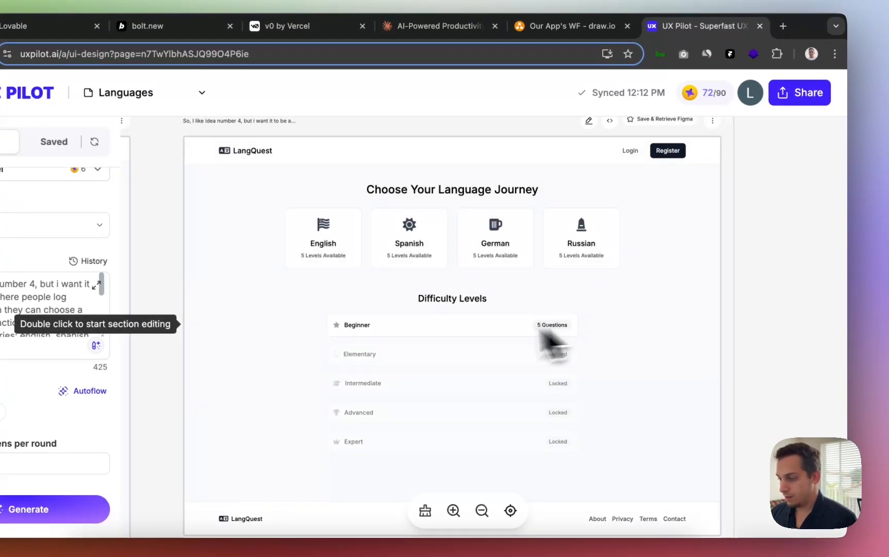
- Take a screenshot of the "Question 1 of 5" card with the Submit Answer button in the first LangQuest wireframe
scroll(460, 331, down, 3)
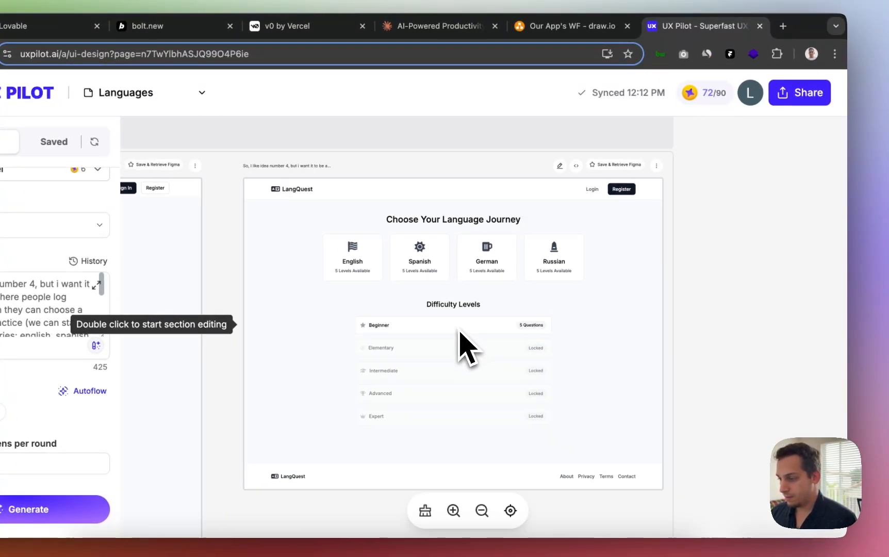
scroll(413, 343, up, 2)
scroll(412, 343, up, 1)
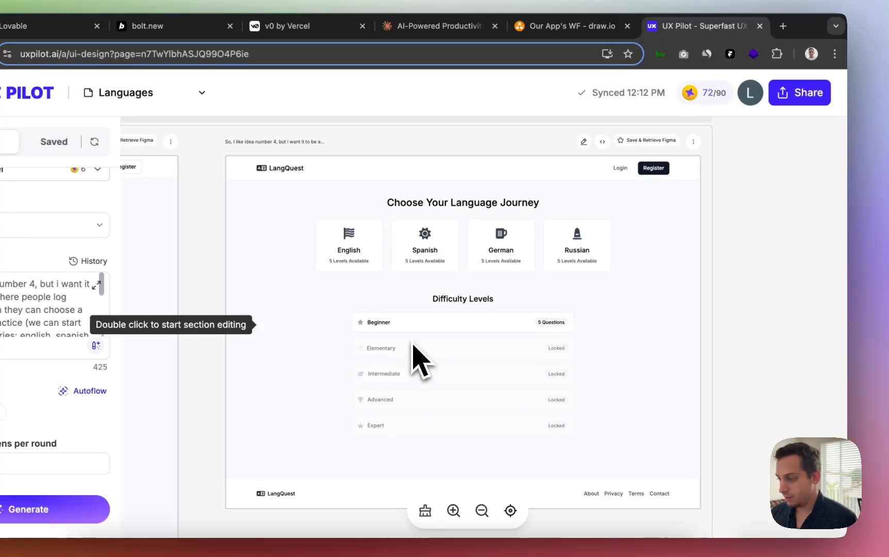
scroll(413, 343, down, 1)
scroll(207, 394, down, 1)
scroll(266, 369, down, 2)
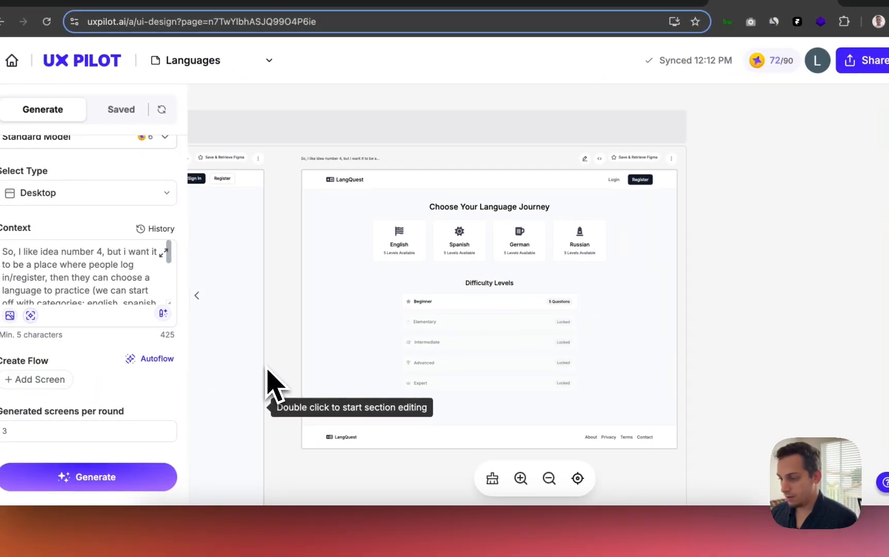
drag(698, 387, 833, 252)
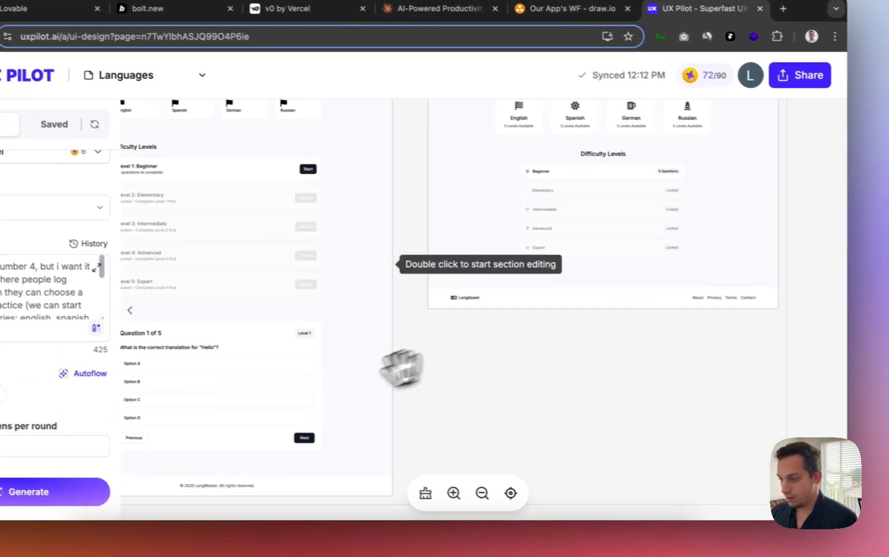
scroll(315, 383, down, 3)
drag(316, 383, 647, 322)
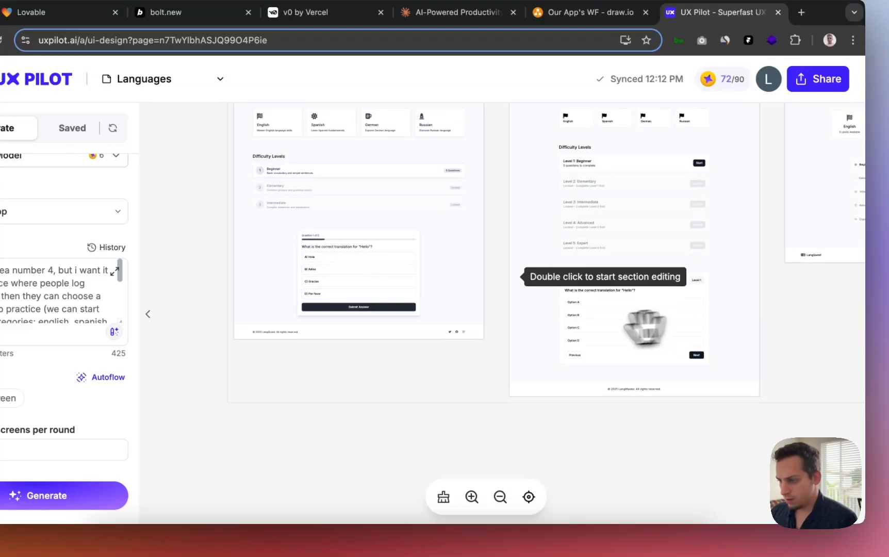
scroll(351, 237, up, 5)
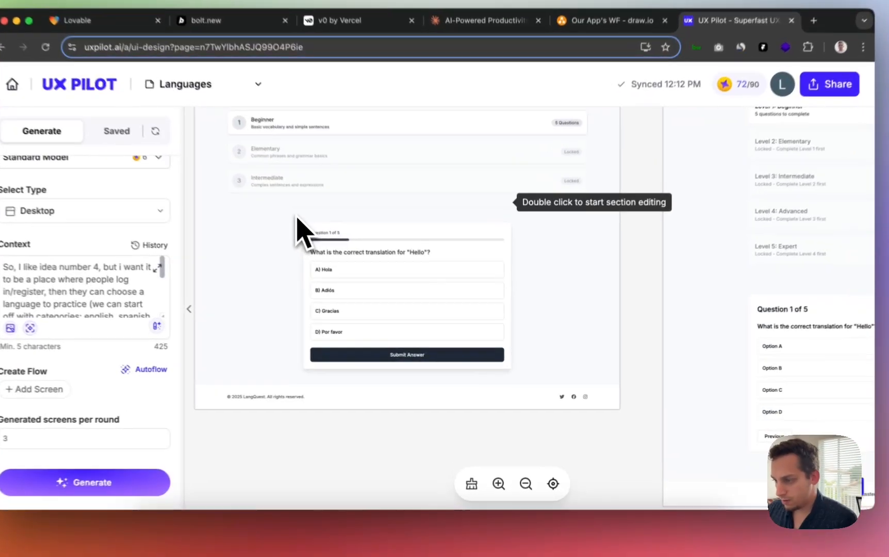
key(super+shift+4)
drag(325, 239, 519, 377)
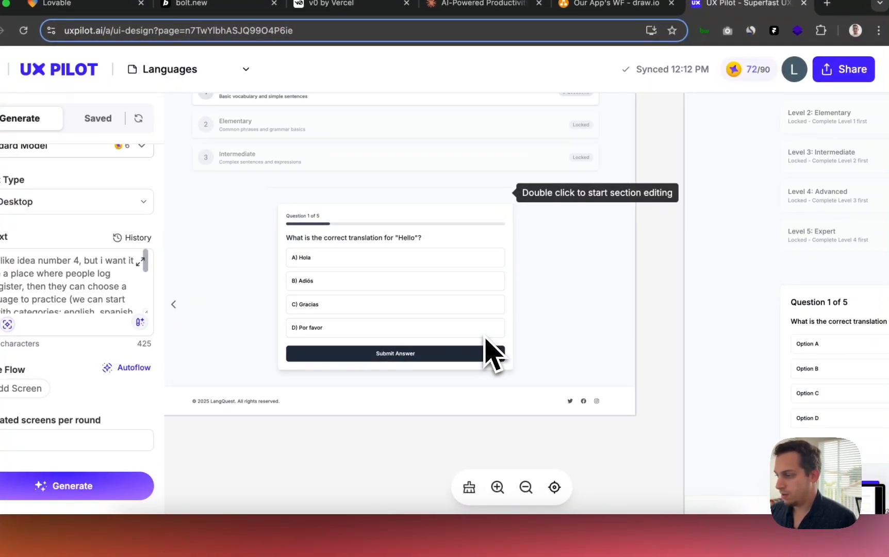
- Take a screenshot of the Difficulty Levels list, Level 1 to Level 5, in the LangMaster wireframe
scroll(485, 337, down, 3)
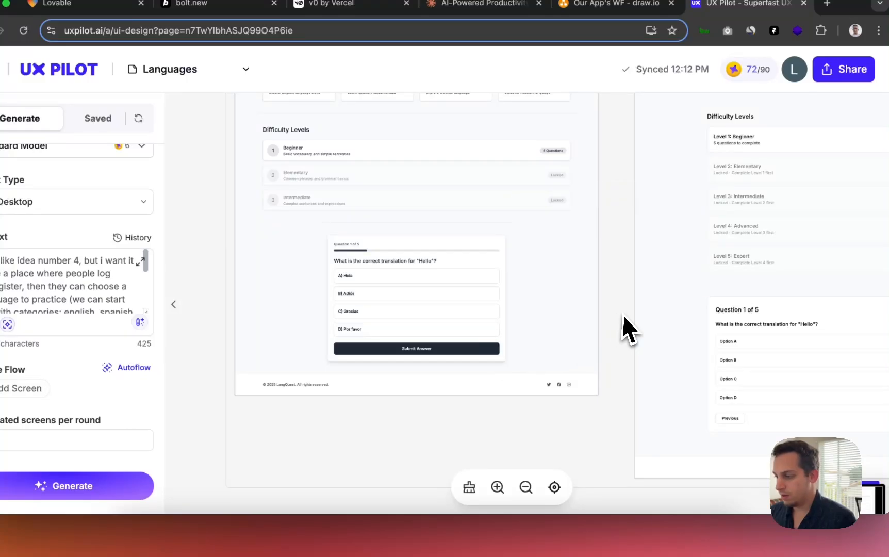
drag(622, 314, 287, 347)
drag(640, 341, 689, 400)
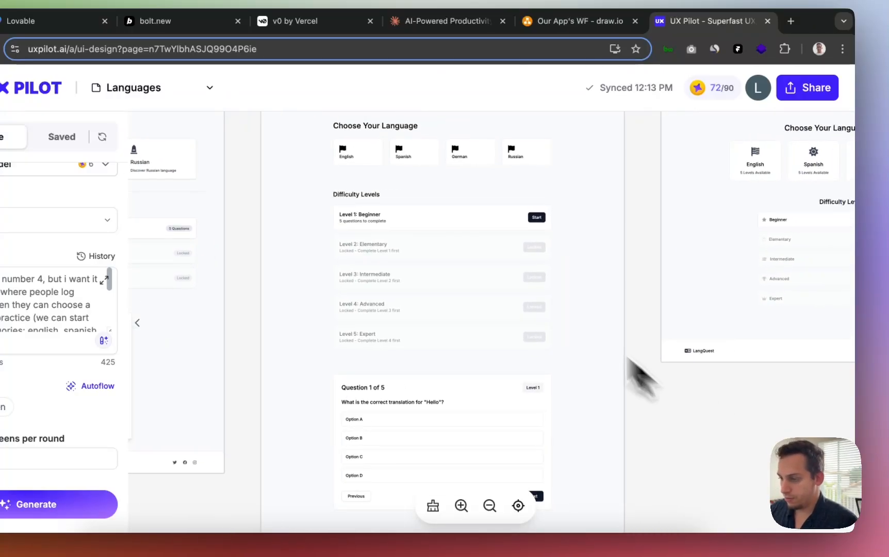
key(super+shift+4)
drag(322, 186, 586, 362)
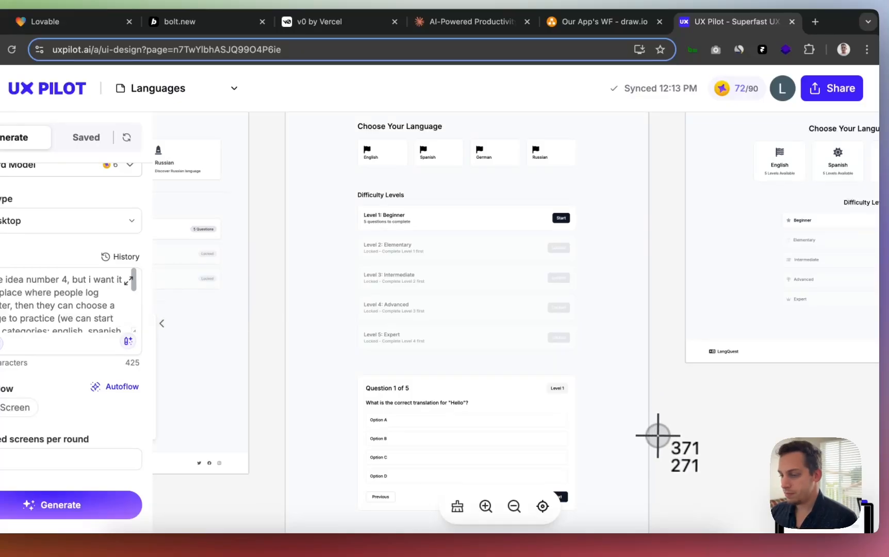
- Look through the Lovable, bolt.new and v0 start pages and end on Lovable's
scroll(658, 435, down, 2)
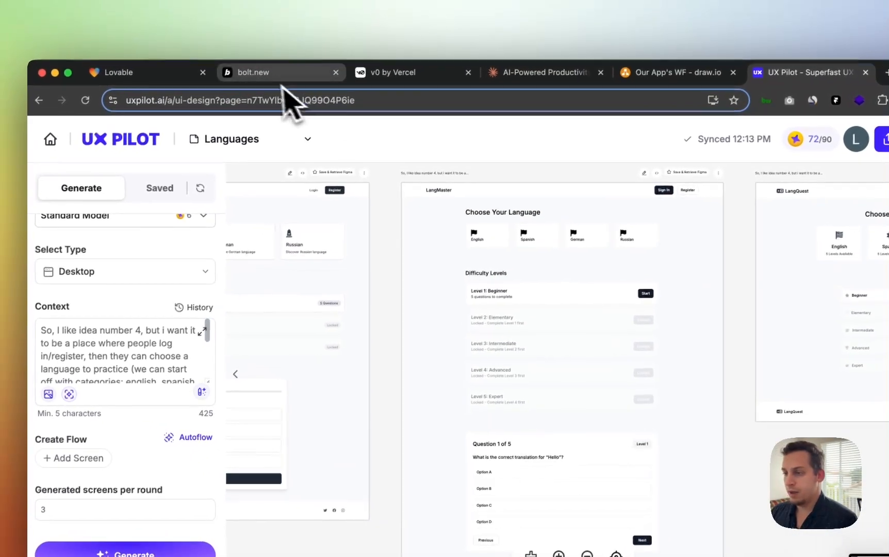
click(150, 73)
click(286, 75)
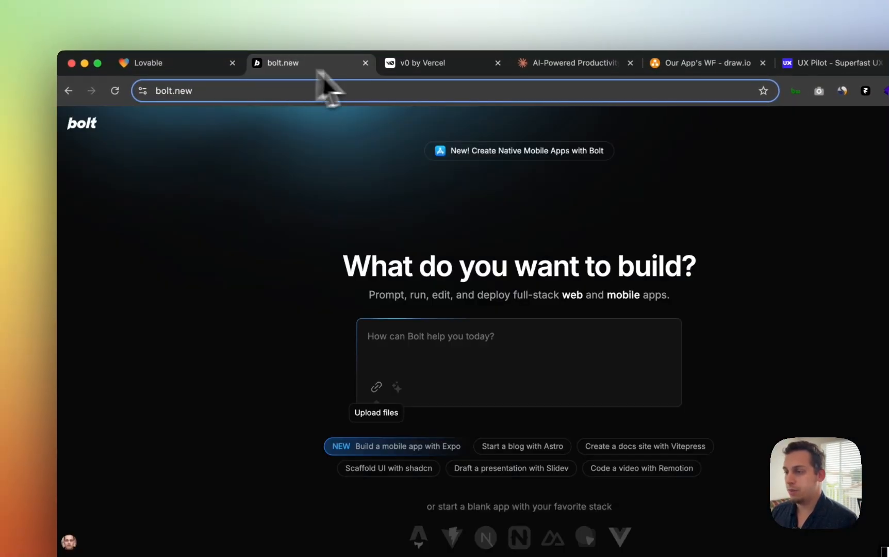
click(423, 62)
click(202, 62)
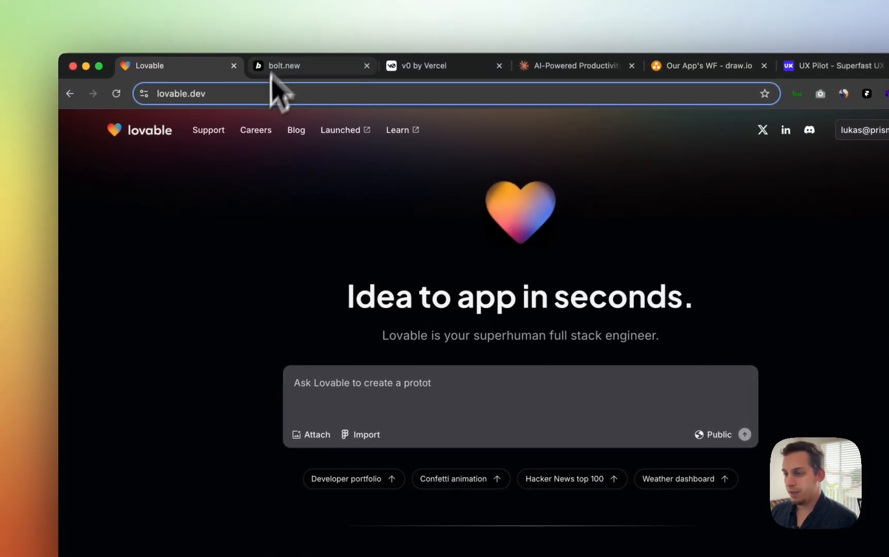
click(286, 73)
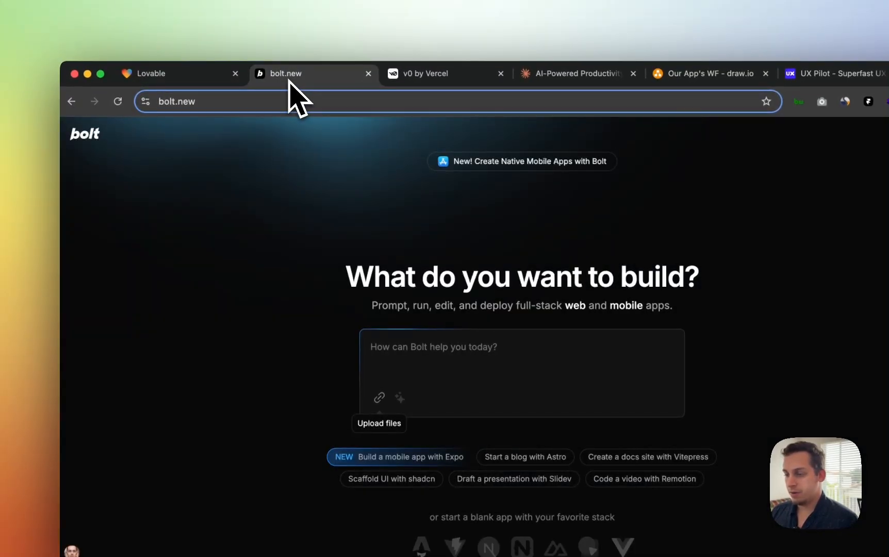
click(166, 79)
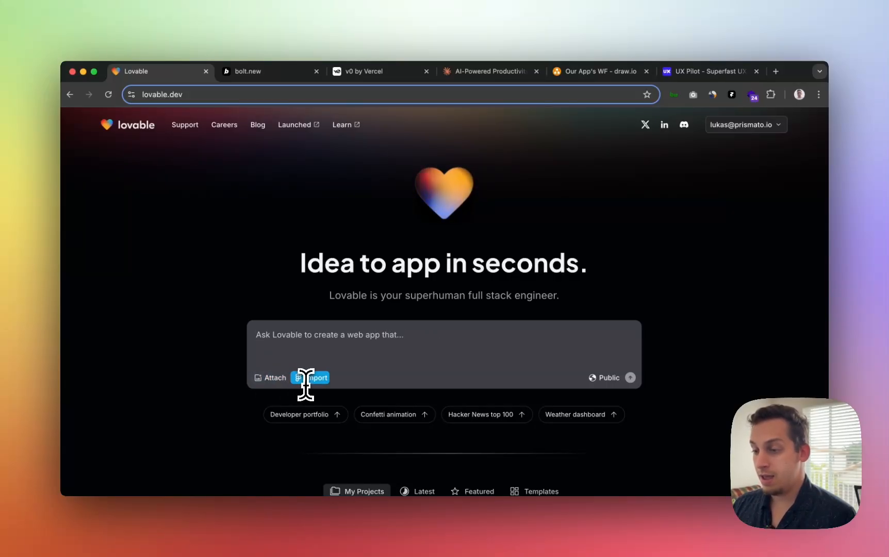
- Examine bolt.new's start page with its starter stacks and v0's community projects, and return to Lovable
click(282, 72)
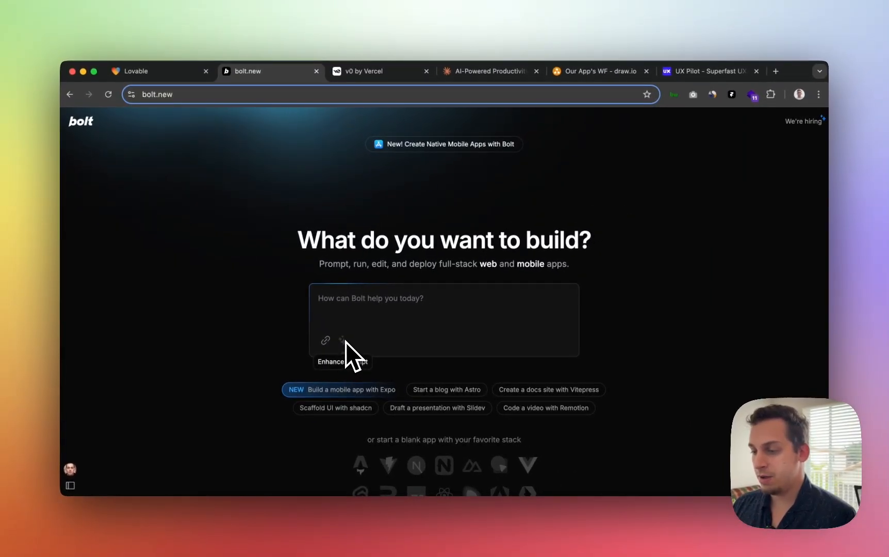
scroll(397, 344, down, 2)
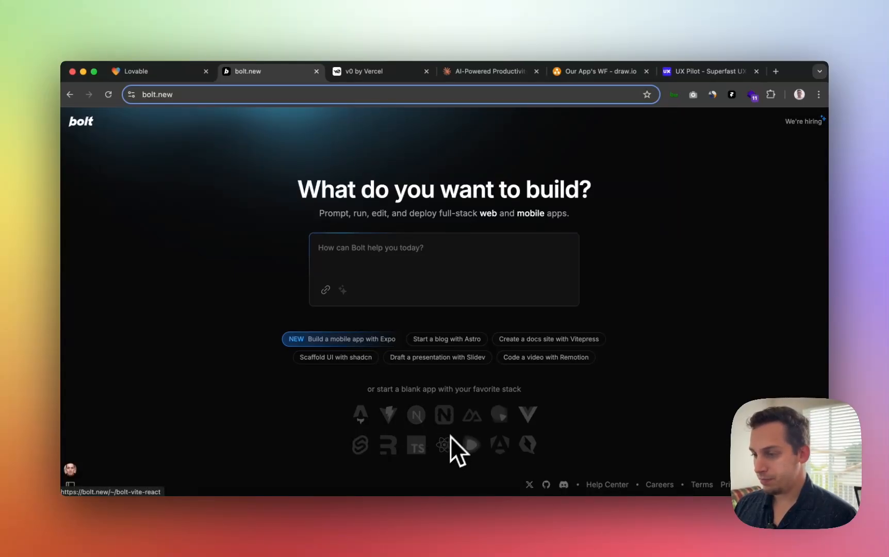
scroll(433, 392, up, 2)
scroll(415, 349, up, 1)
scroll(415, 348, down, 2)
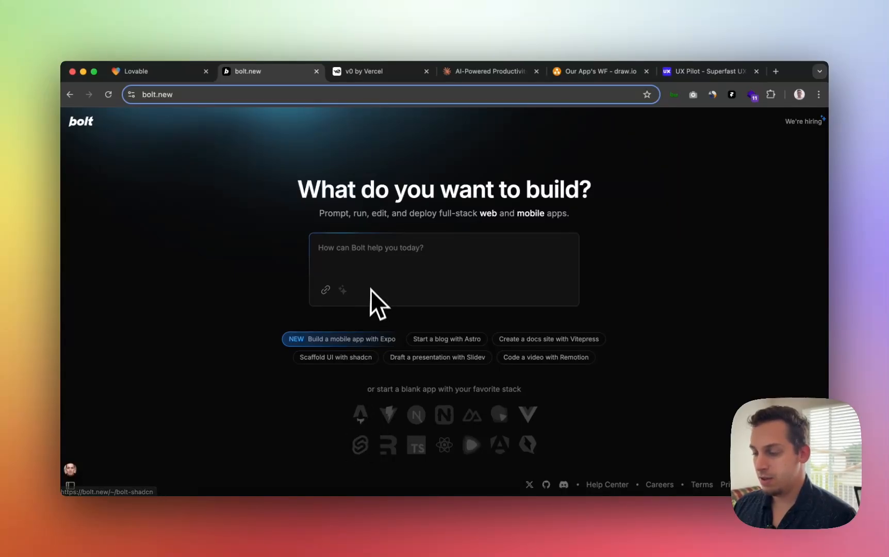
scroll(372, 289, up, 2)
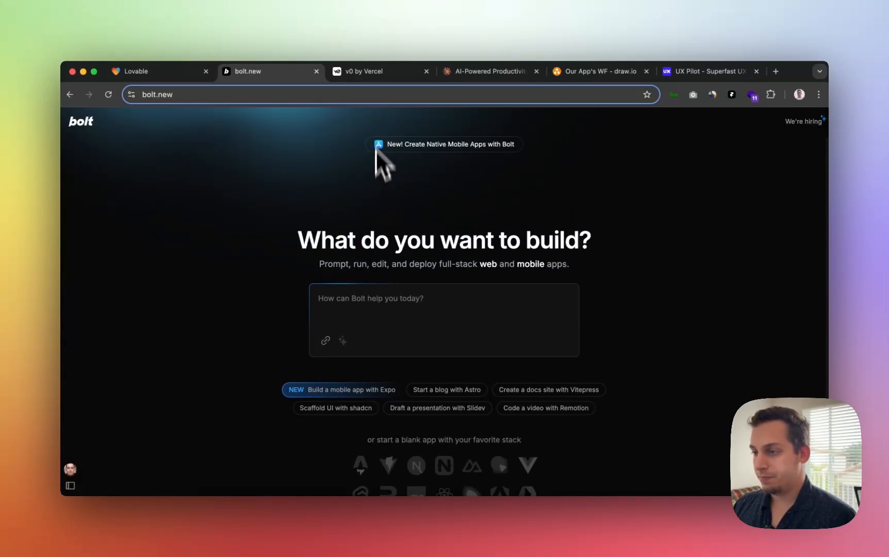
click(367, 71)
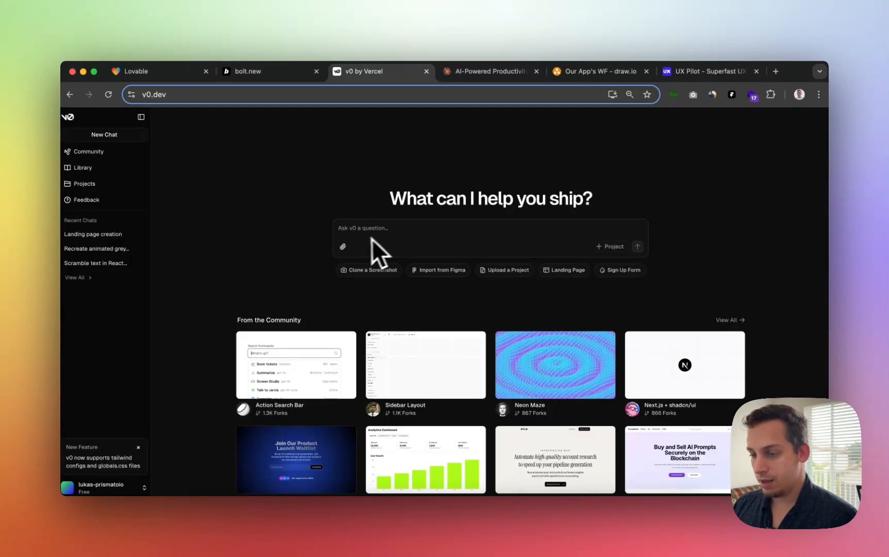
scroll(281, 263, down, 2)
scroll(315, 289, down, 4)
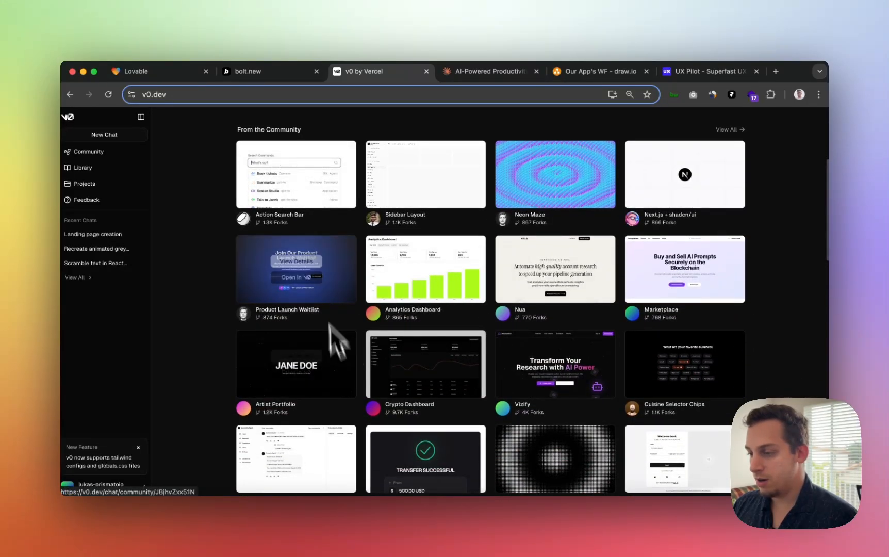
scroll(403, 323, down, 4)
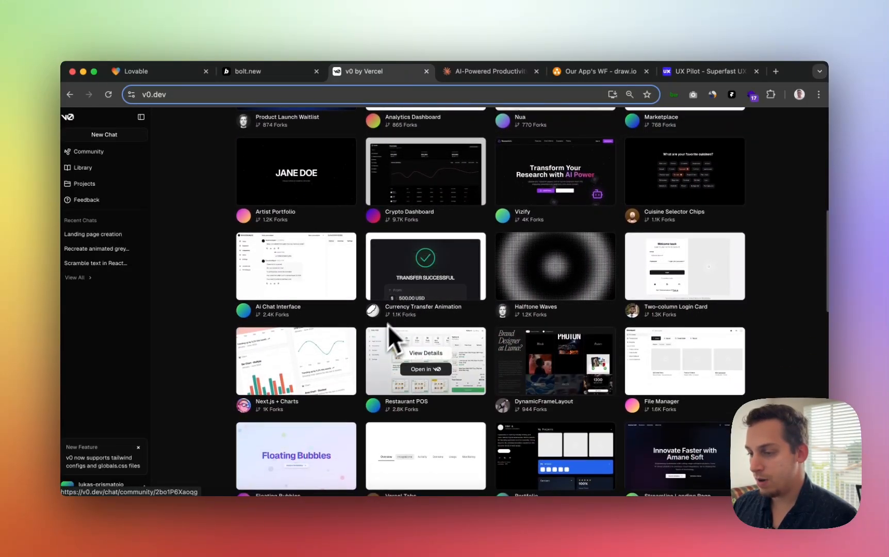
scroll(361, 346, down, 5)
scroll(360, 345, up, 12)
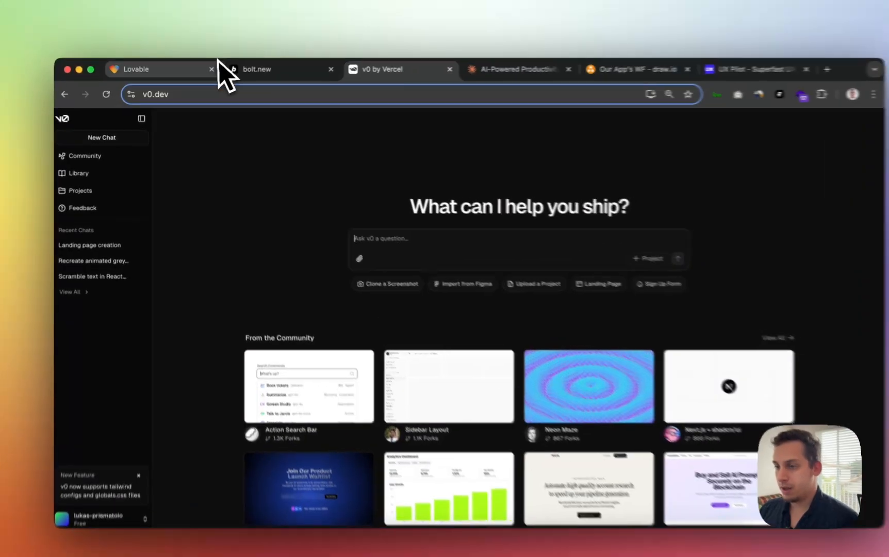
click(180, 71)
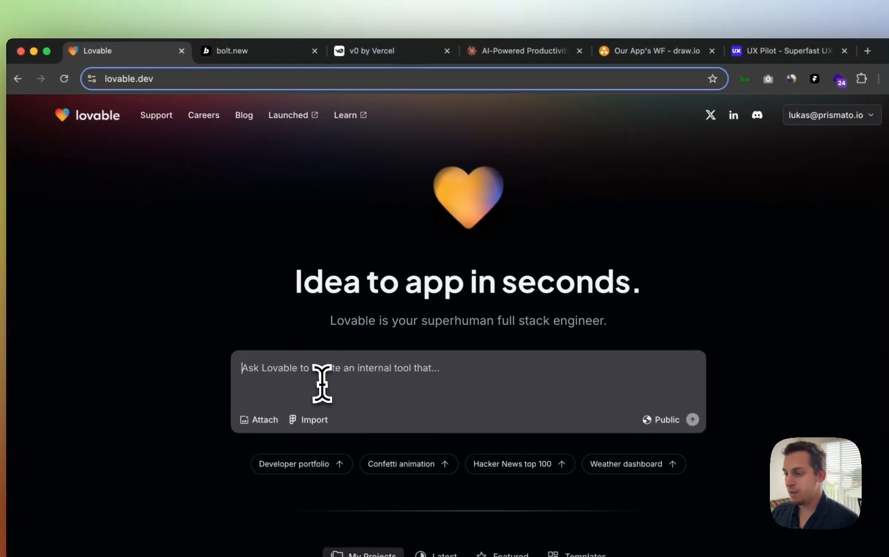
- Copy the app description, from "i want it to be a place" to "next difficulty stage.", from the Claude chat into Lovable's prompt
click(521, 50)
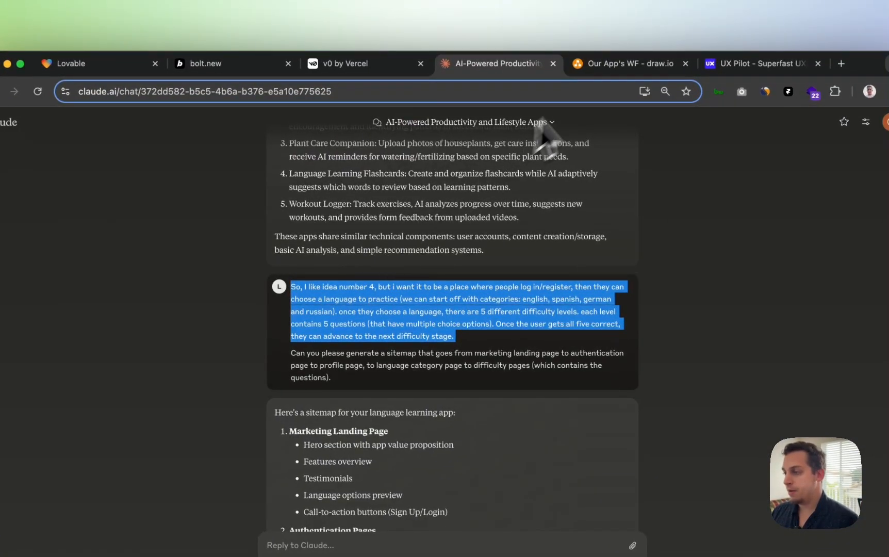
click(379, 334)
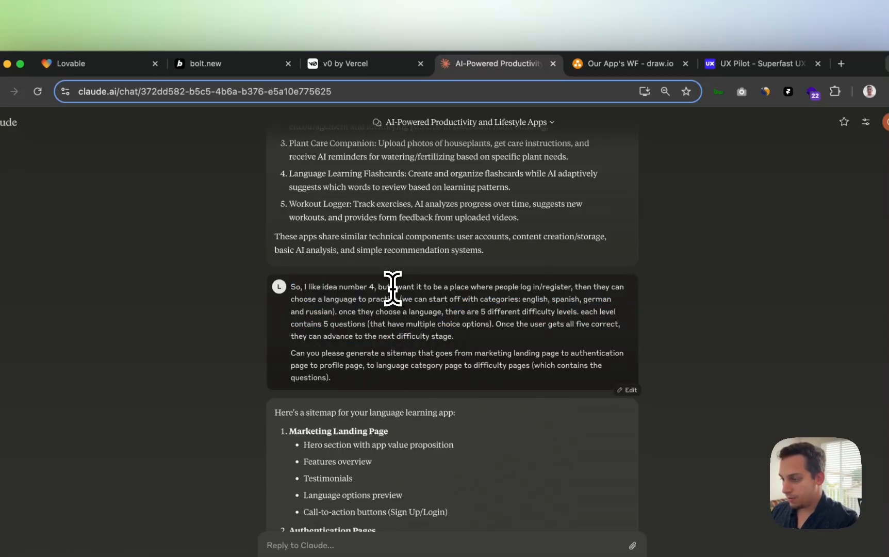
scroll(392, 288, up, 3)
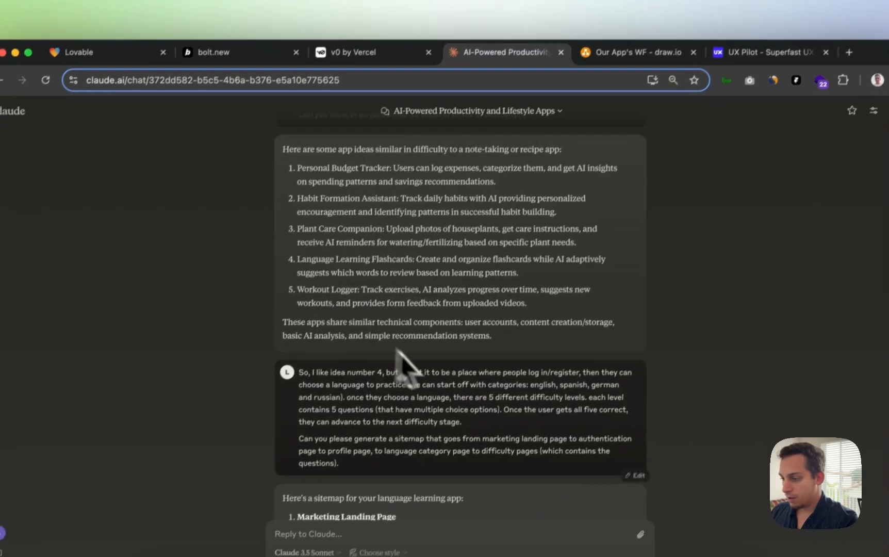
drag(388, 384, 408, 401)
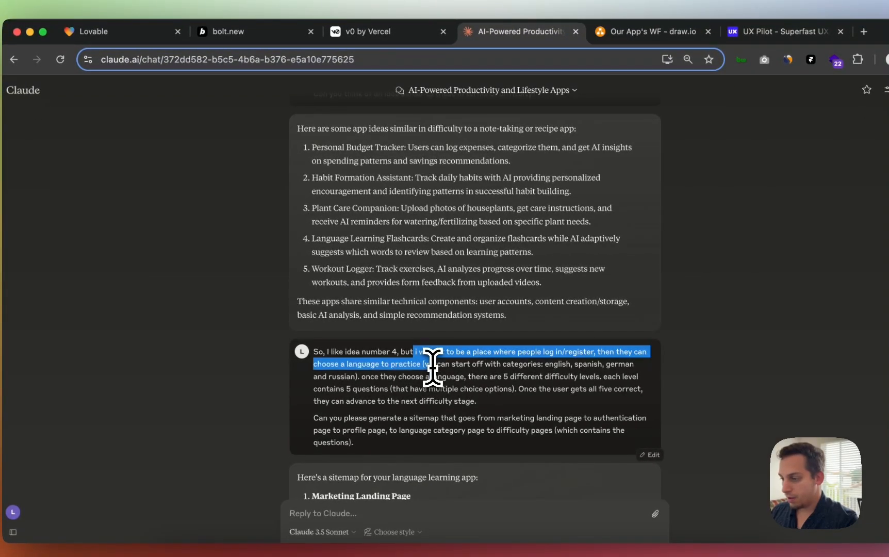
drag(432, 364, 467, 396)
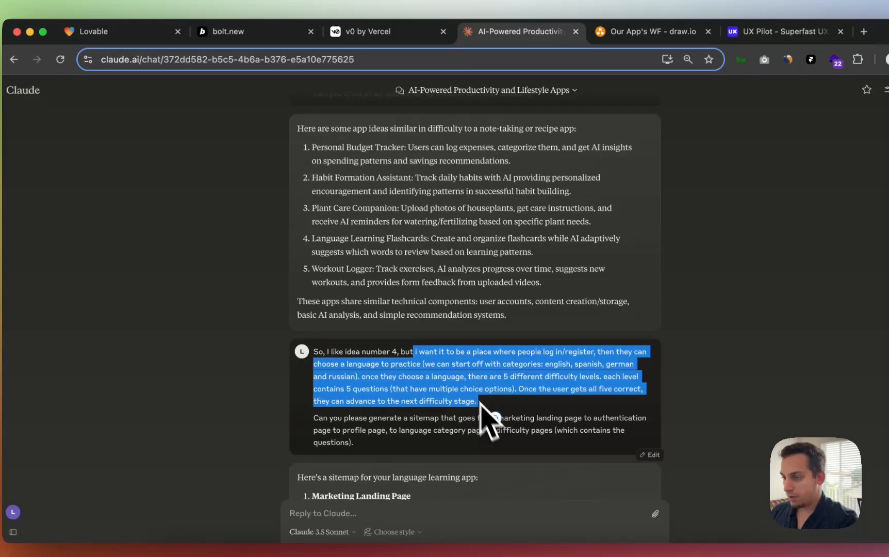
key(cmd+c)
click(88, 31)
key(cmd+v)
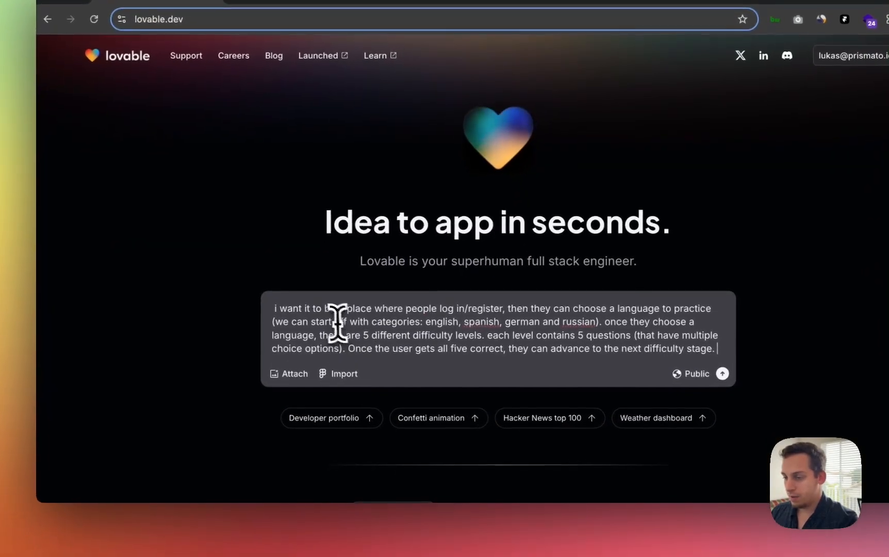
- Add two line breaks above the description in Lovable's prompt and paste "Language Learning" from Claude's idea 4 as the opening line
click(274, 307)
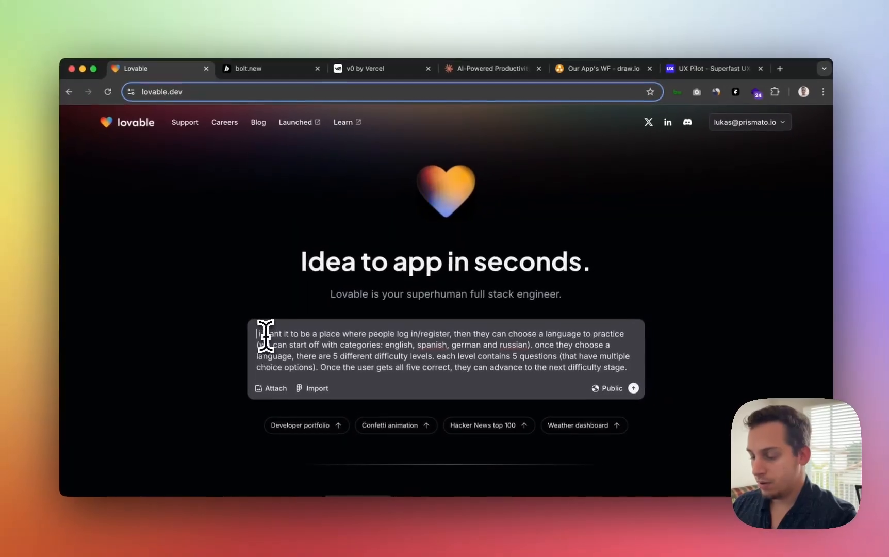
key(shift+Return)
key(shift+Return)
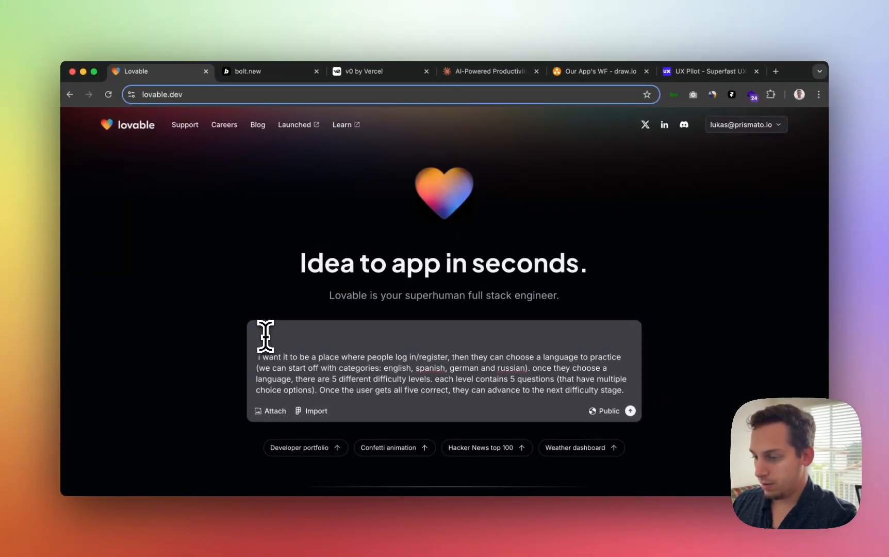
click(490, 71)
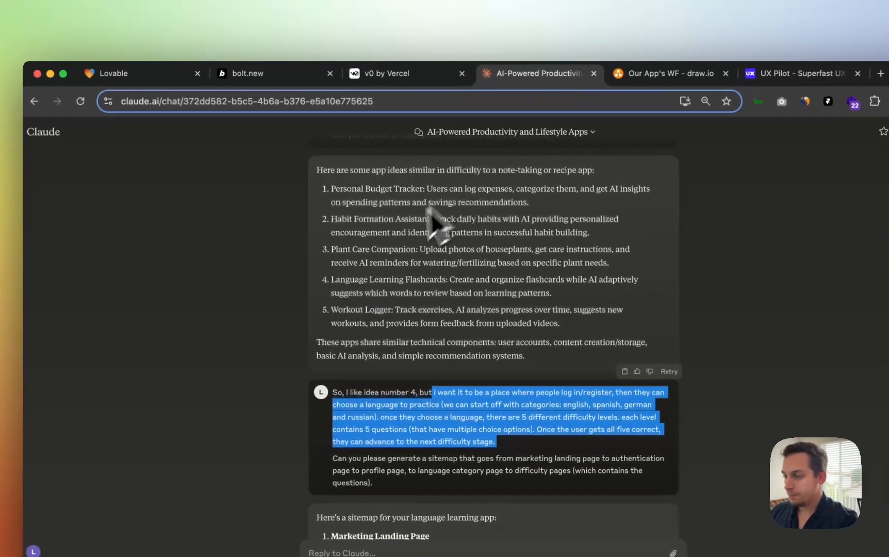
click(332, 281)
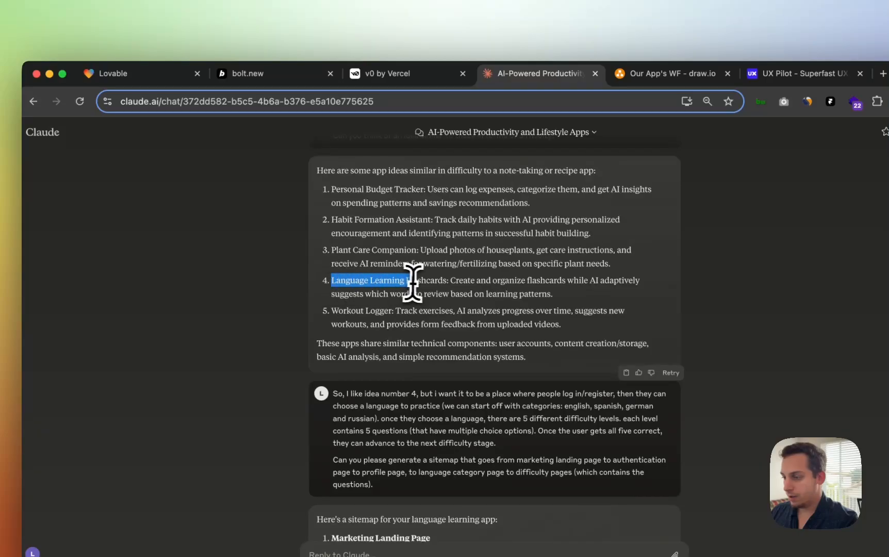
drag(475, 285, 454, 285)
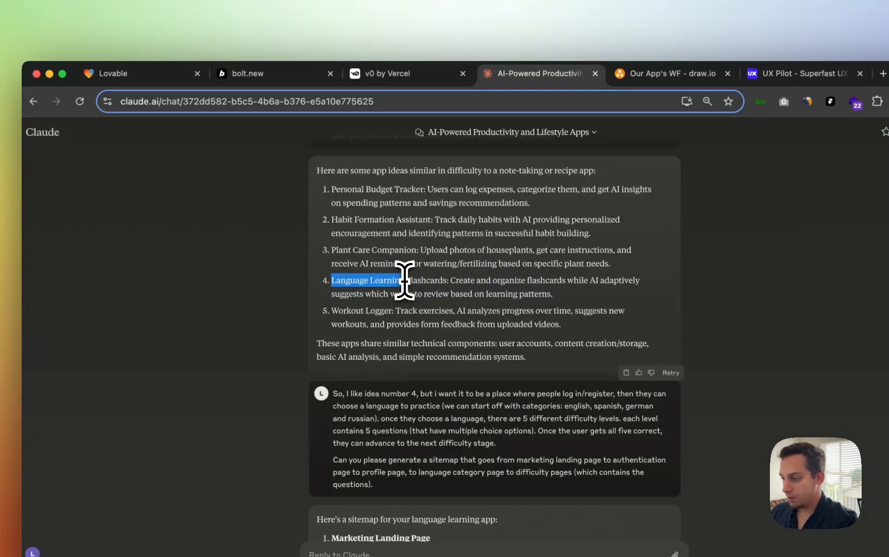
key(super+c)
click(148, 77)
key(super+v)
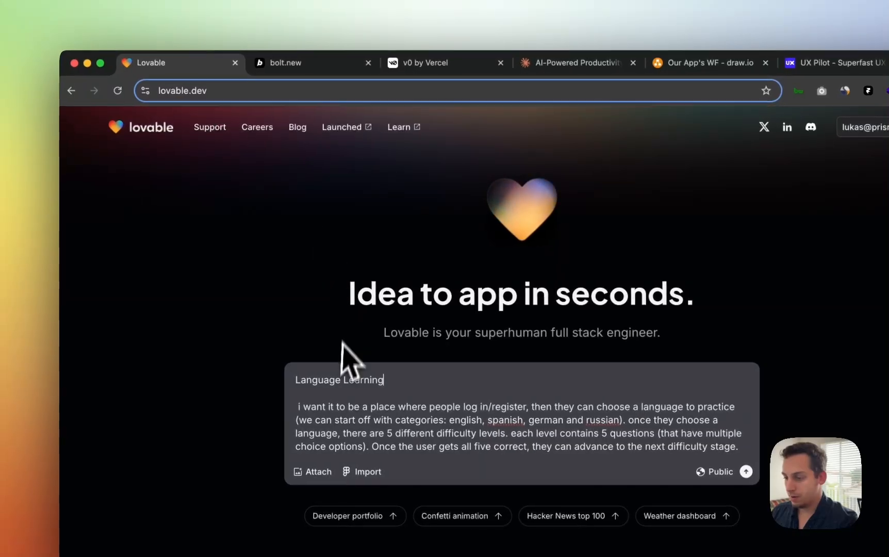
- Complete the opening line to read "Language Learning Platform. A place where users can sign up/login and learn 5 different languages."
text(Platform. A pl)
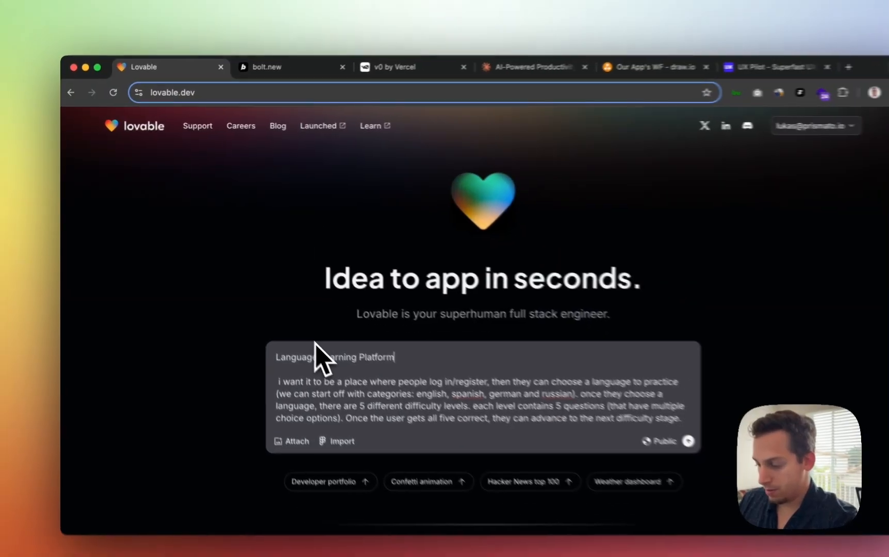
text(ace)
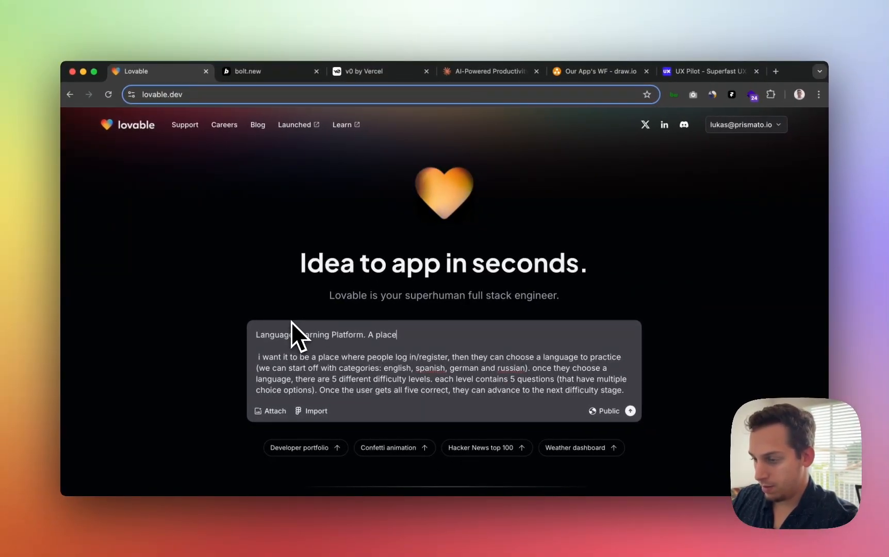
text( where peo)
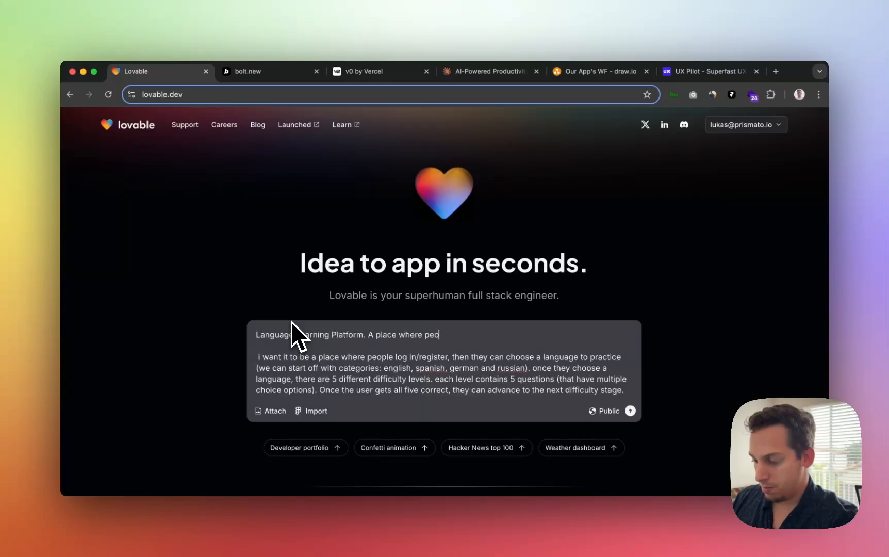
key(BackSpace)
key(BackSpace)
key(BackSpace)
text(users can sign up/login and learn 5 diffe)
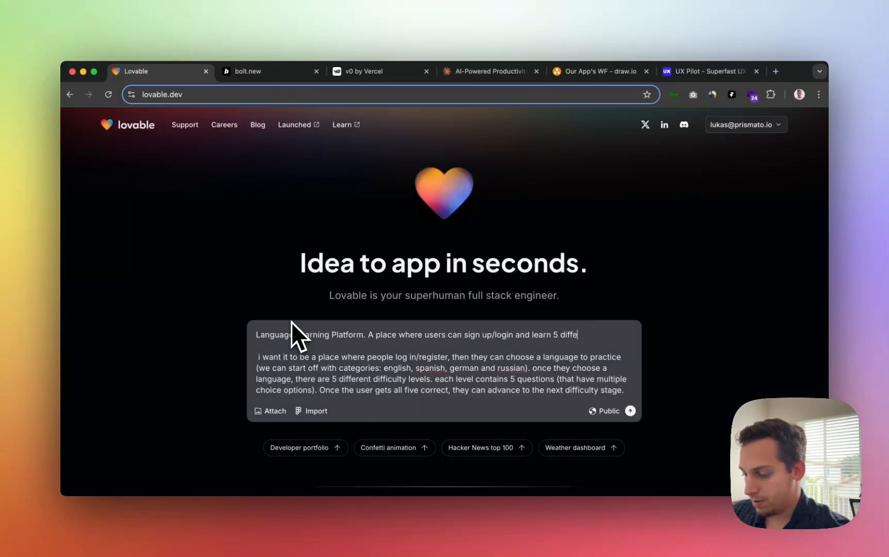
text(ges.)
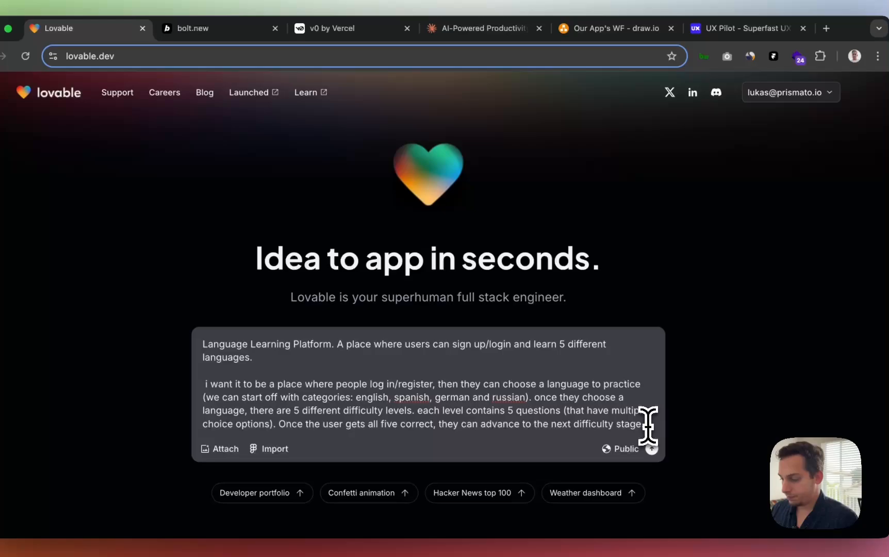
- Add a "Sitemap:" heading with an empty line beneath it below the description in the Lovable prompt
key(shift+Return)
key(shift+Return)
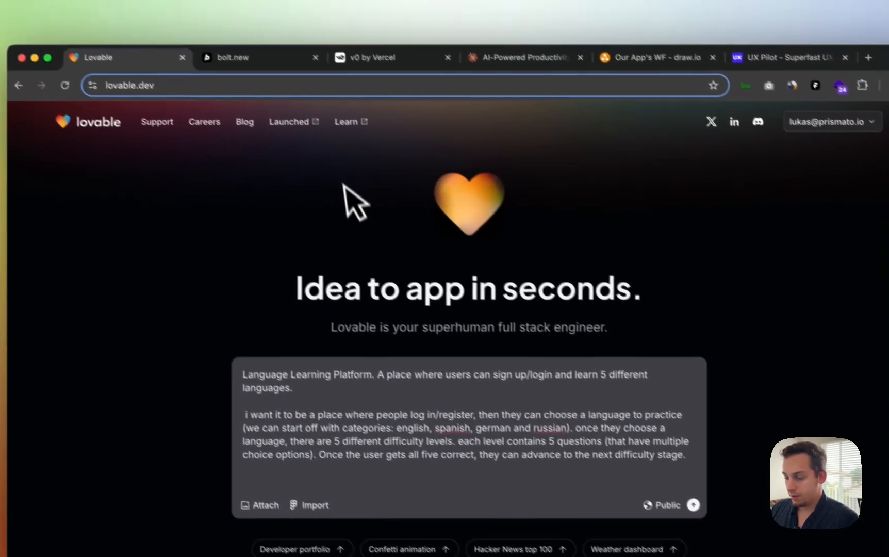
text(Sitemap)
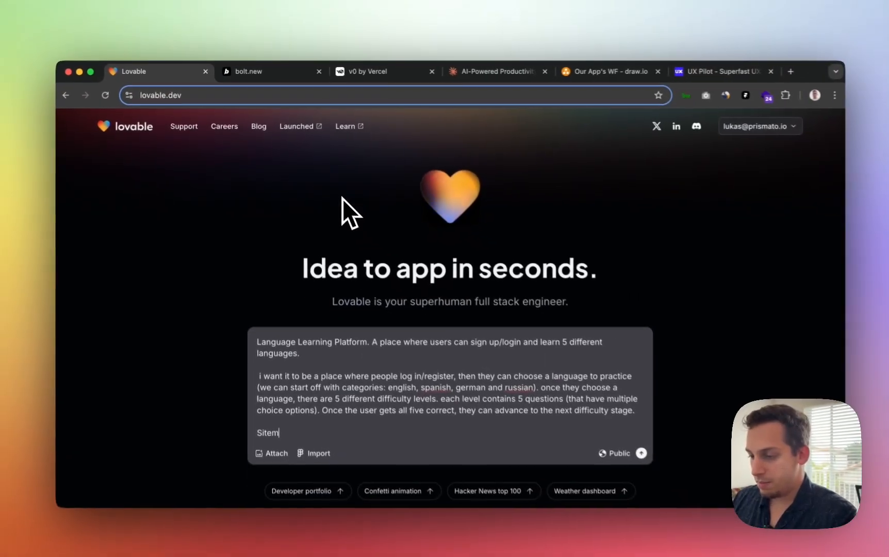
text(:)
key(shift+Return)
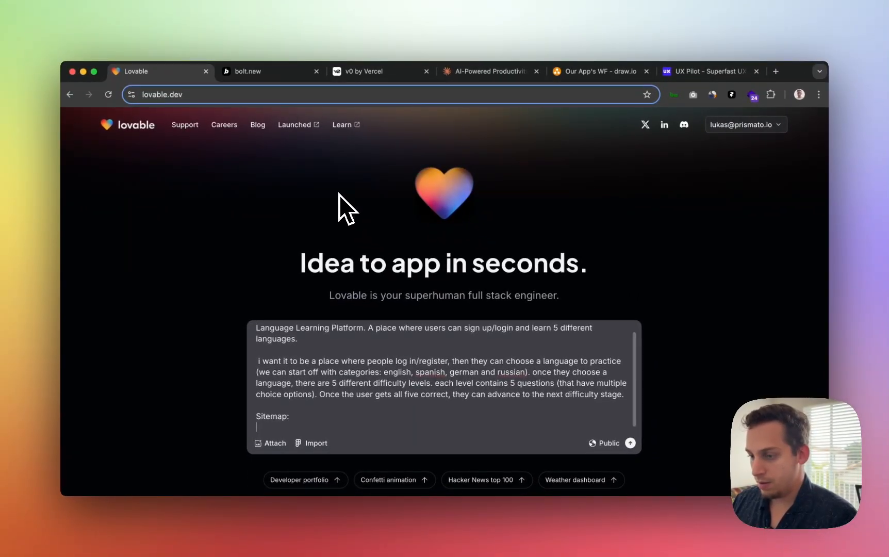
click(250, 71)
click(365, 71)
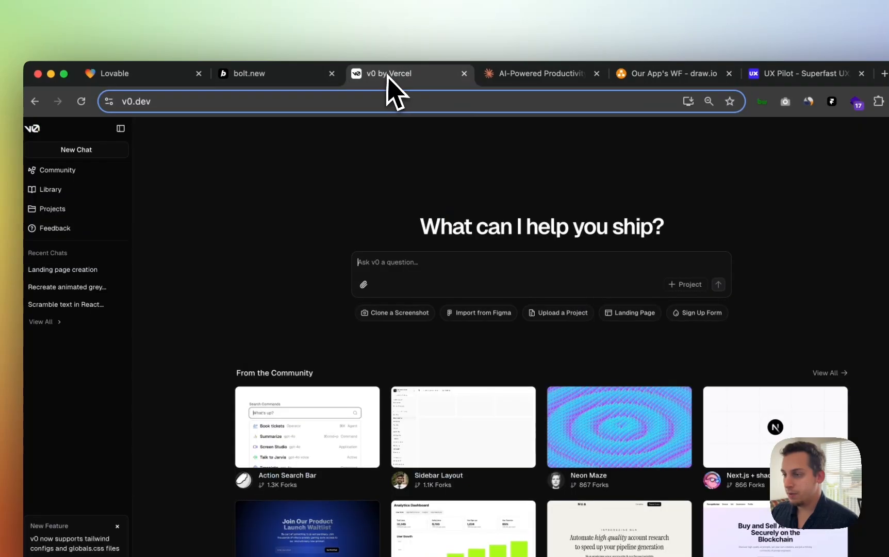
click(175, 75)
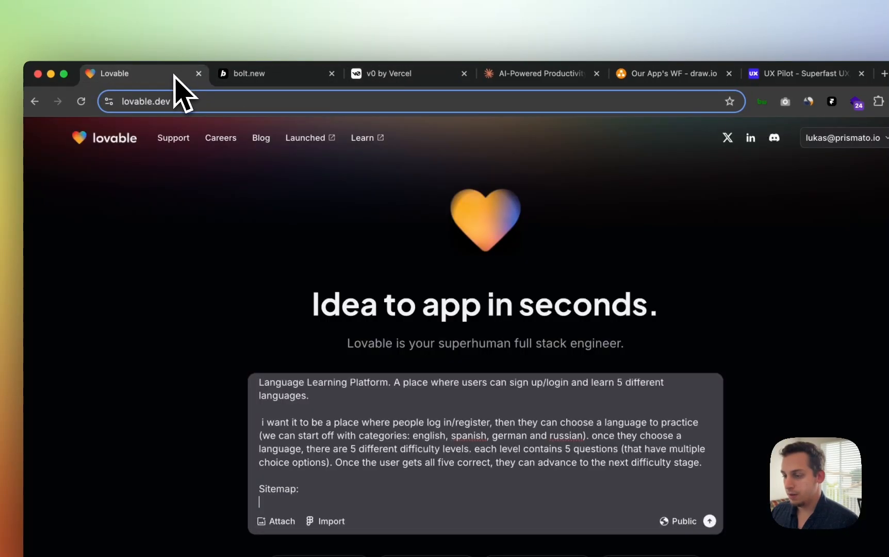
- Copy sitemap items 1 to 6, from "Marketing Landing Page" to the "Retry" button line, from the Claude chat into Lovable's prompt under "Sitemap:"
click(552, 73)
scroll(391, 283, down, 10)
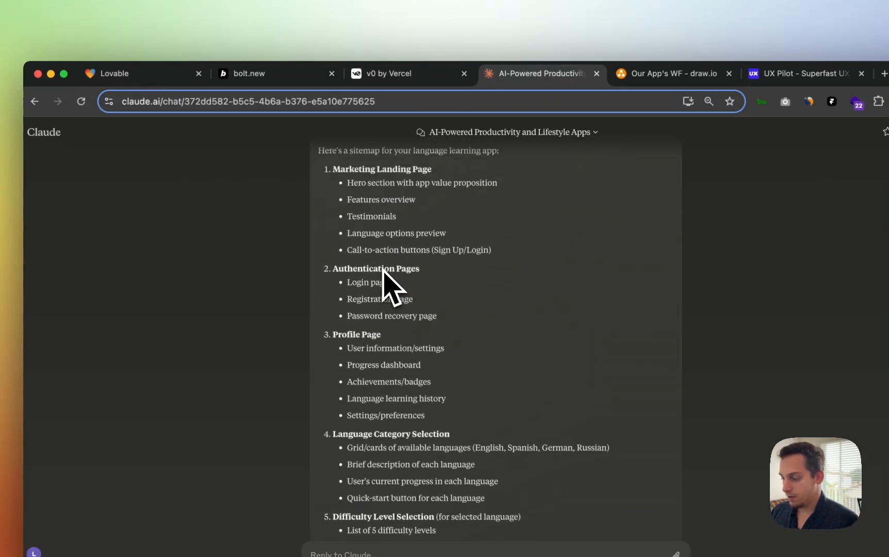
key(super+minus)
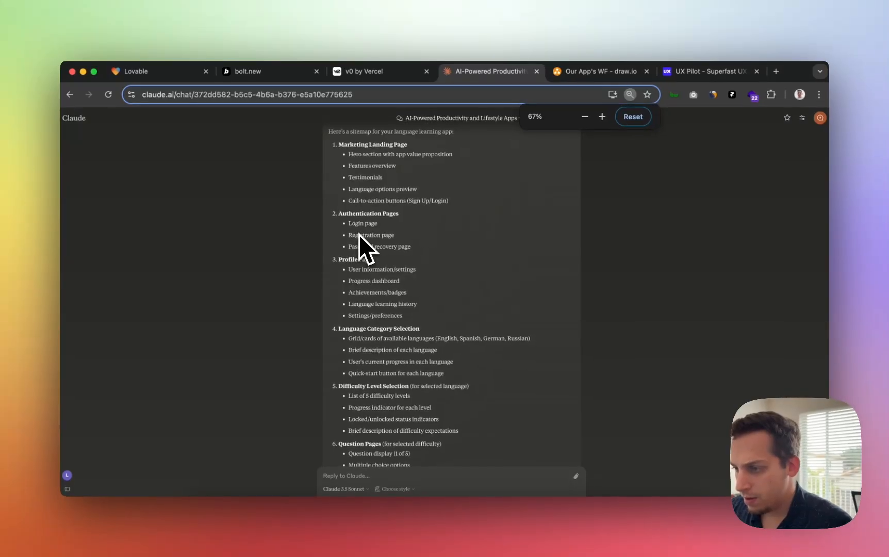
scroll(355, 254, up, 3)
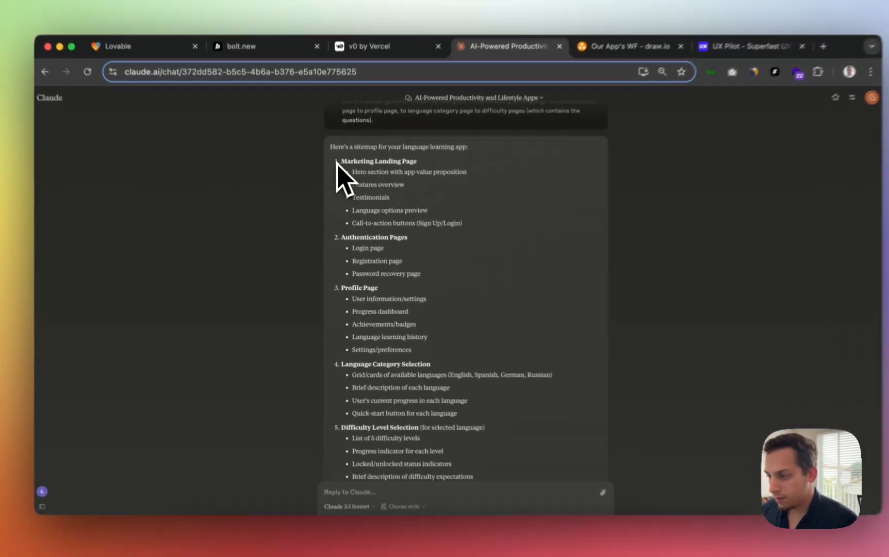
drag(336, 161, 433, 493)
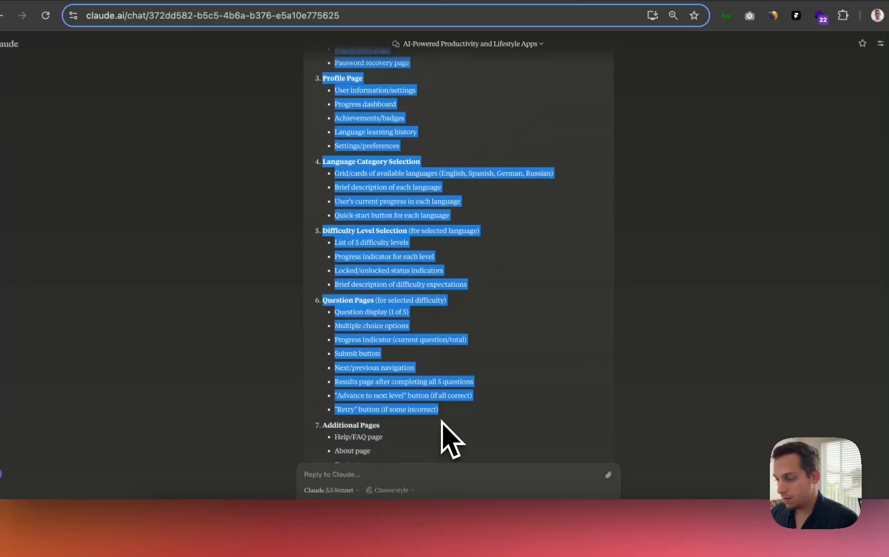
key(super+c)
click(103, 0)
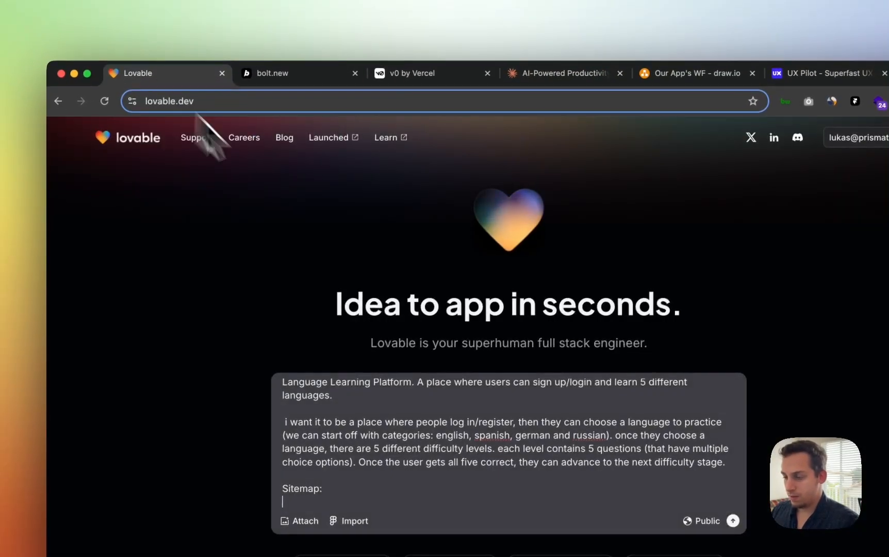
key(super+v)
- Remove the blank line beneath each sitemap section heading in the Lovable prompt and add a colon after "Question Pages (for selected difficulty)"
scroll(374, 402, up, 5)
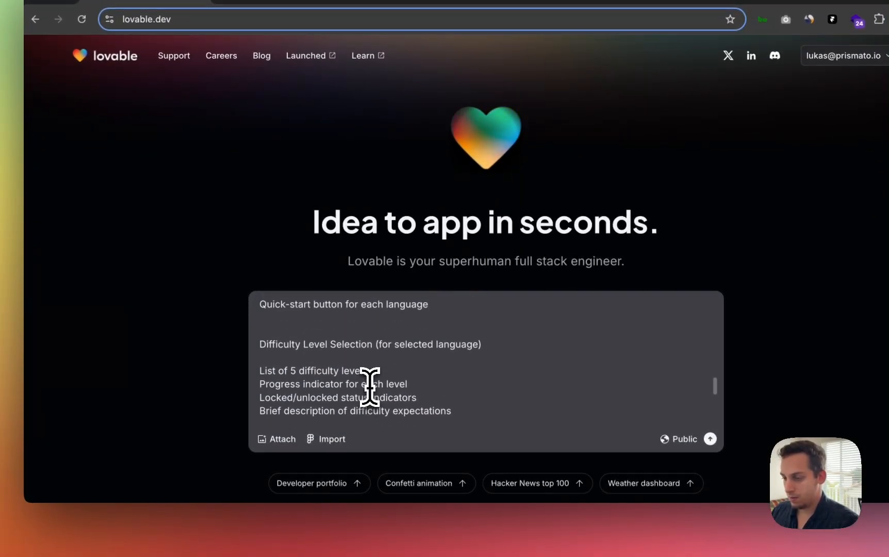
scroll(369, 386, up, 10)
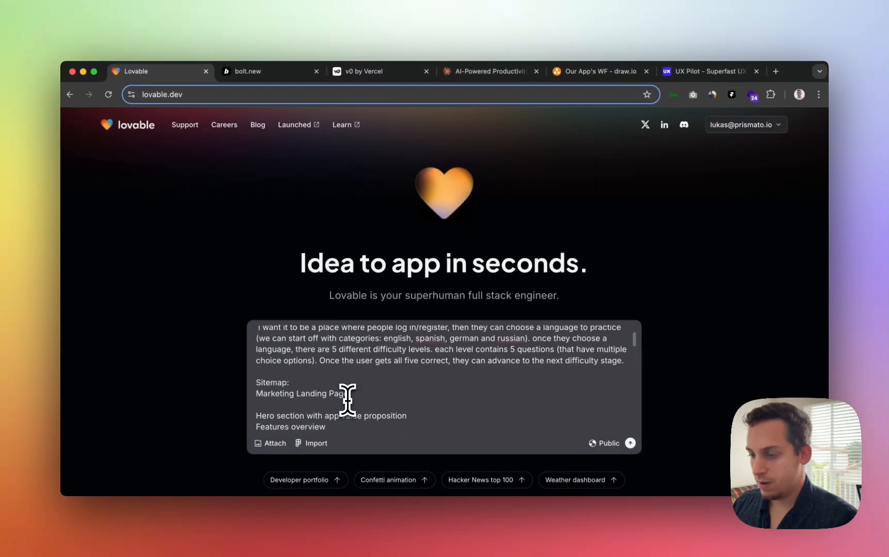
scroll(348, 402, up, 3)
scroll(347, 403, down, 3)
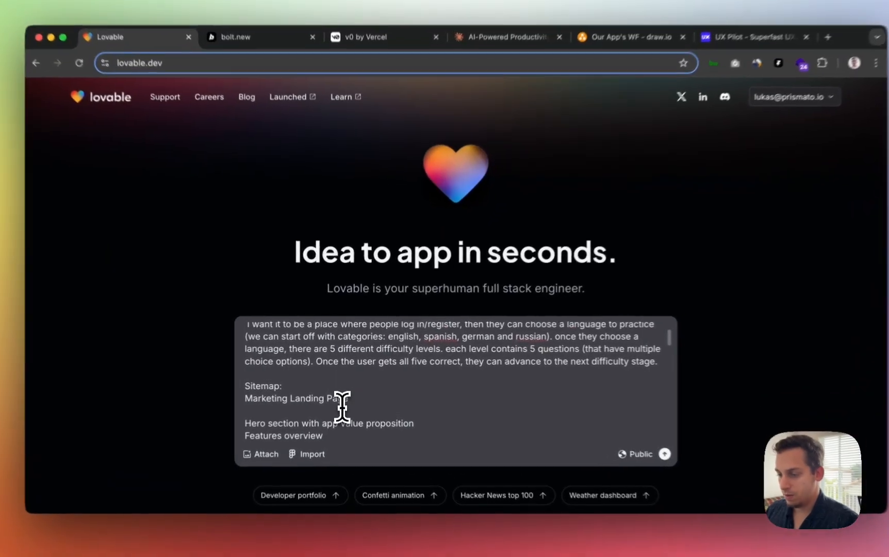
click(343, 409)
key(BackSpace)
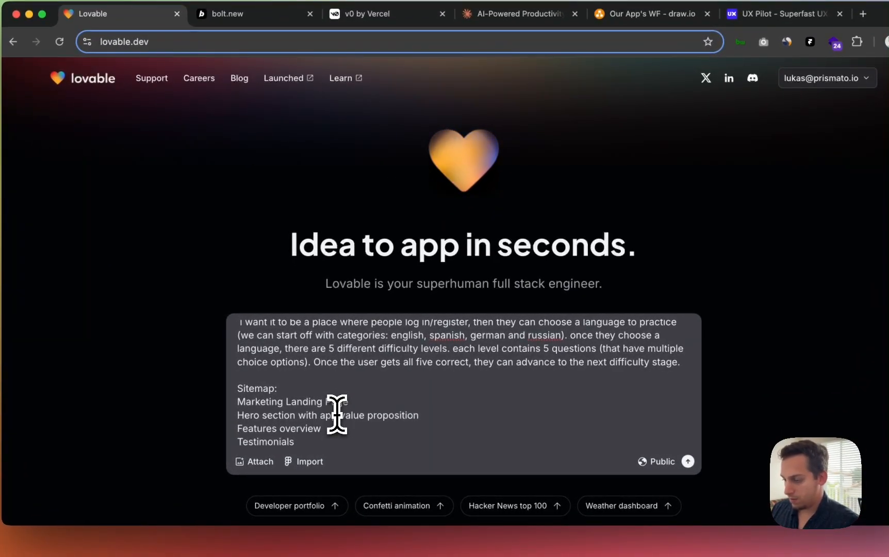
scroll(337, 412, down, 4)
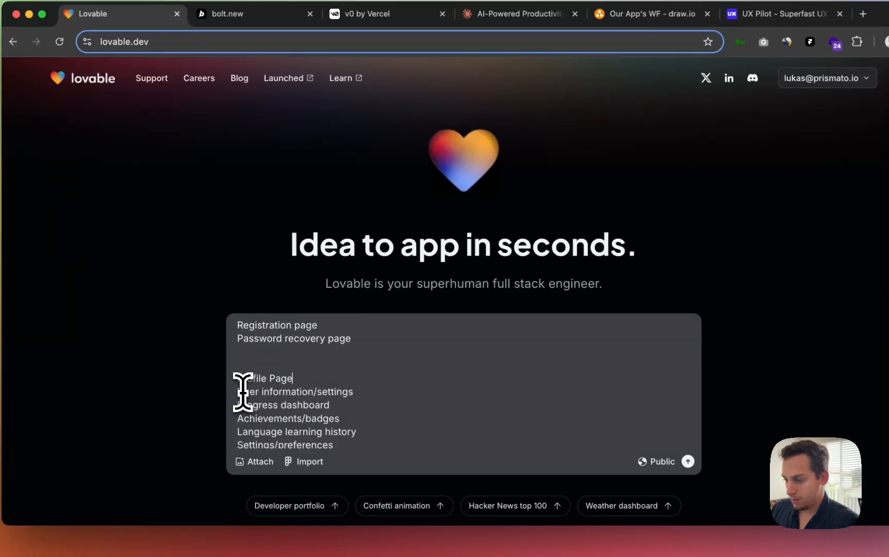
scroll(243, 392, down, 1)
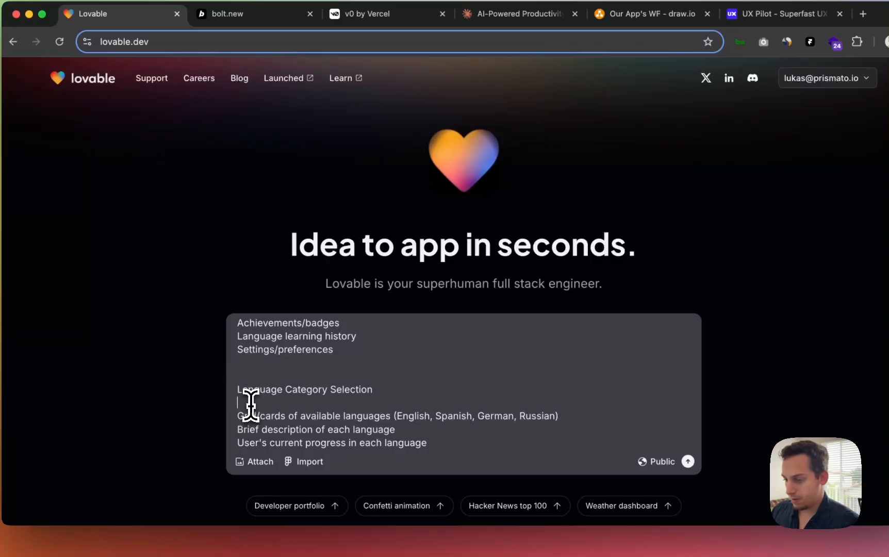
key(BackSpace)
scroll(250, 402, down, 4)
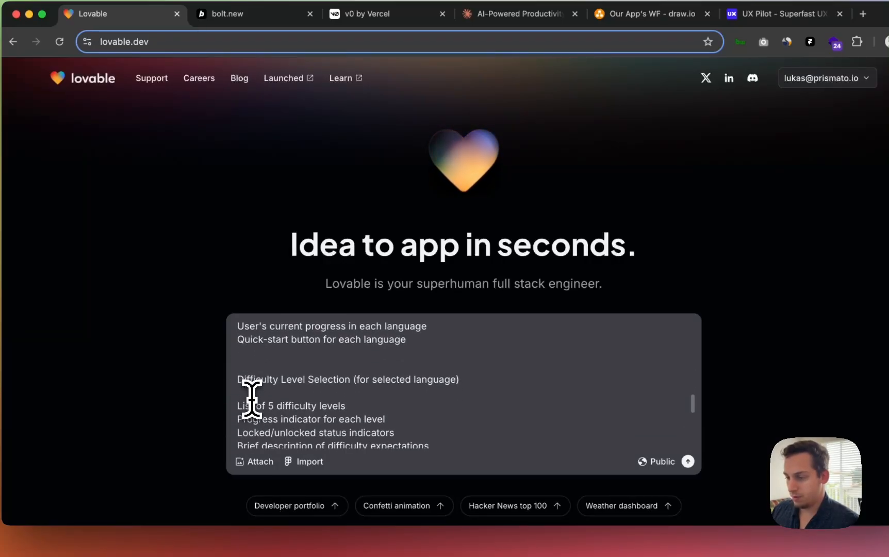
scroll(251, 395, down, 4)
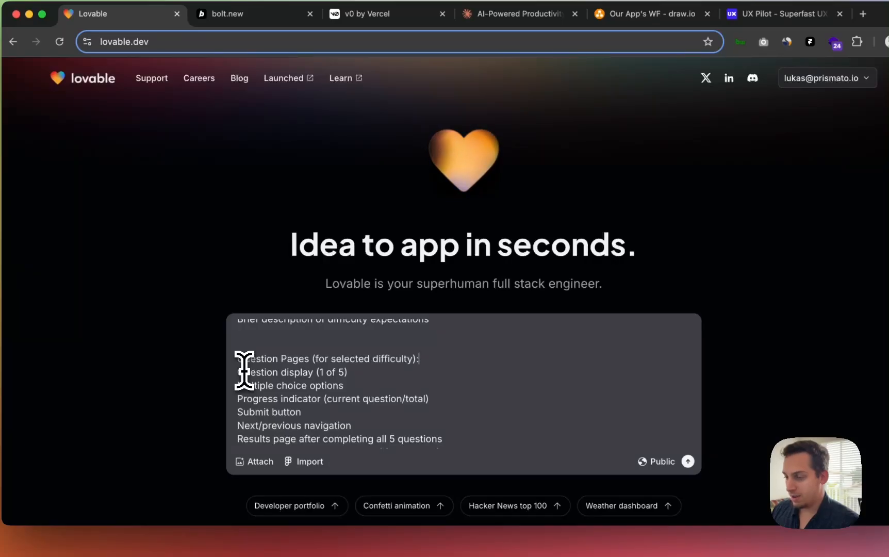
- Attach today's three recent screenshots (12.12.39 PM, 12.12.57 PM and 12.13.11 PM) to the Lovable prompt
scroll(244, 370, down, 3)
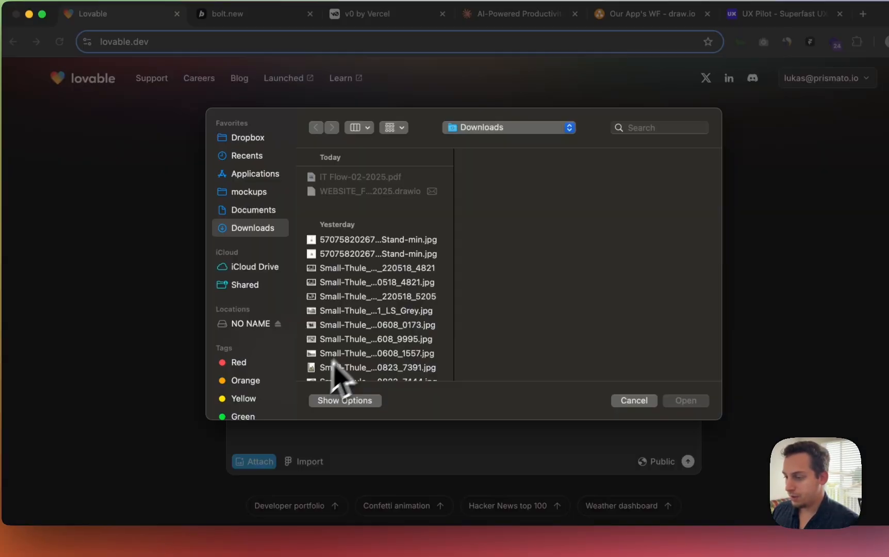
click(248, 159)
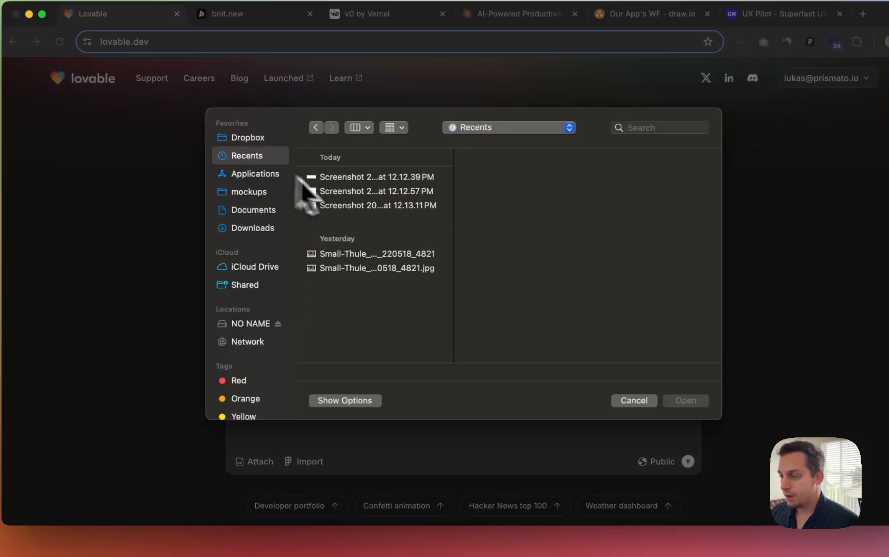
shift+click(361, 177)
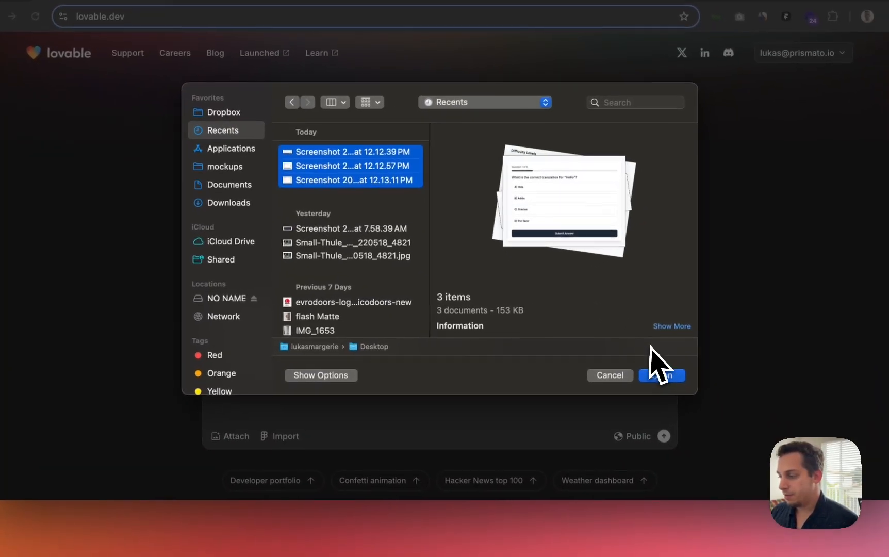
click(652, 369)
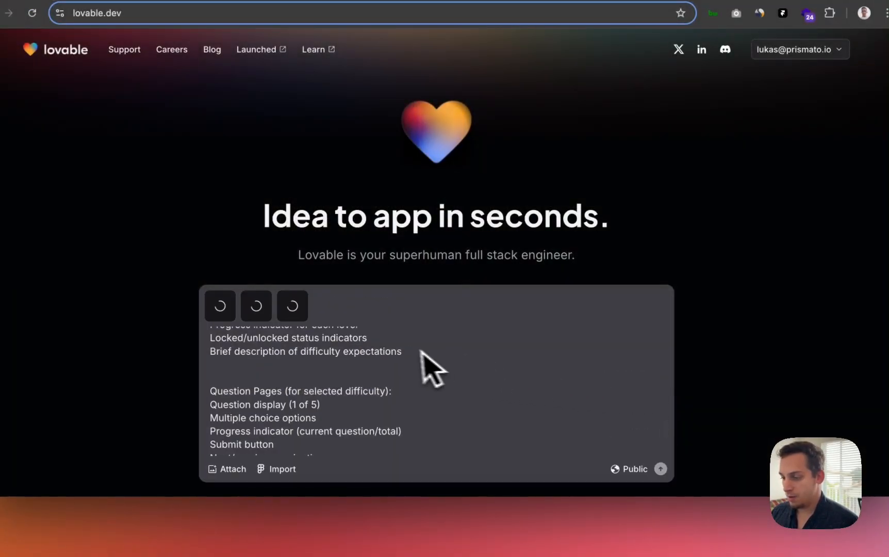
- Copy the entire Lovable prompt text, from "Language Learning Platform." through the sitemap, and paste it into the prompt box in Bolt
scroll(356, 433, up, 15)
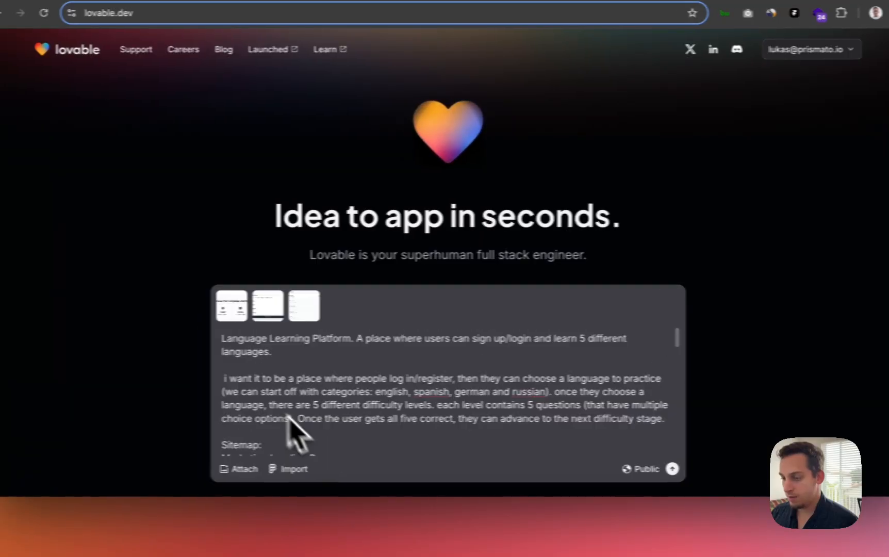
drag(266, 338, 408, 503)
key(super+c)
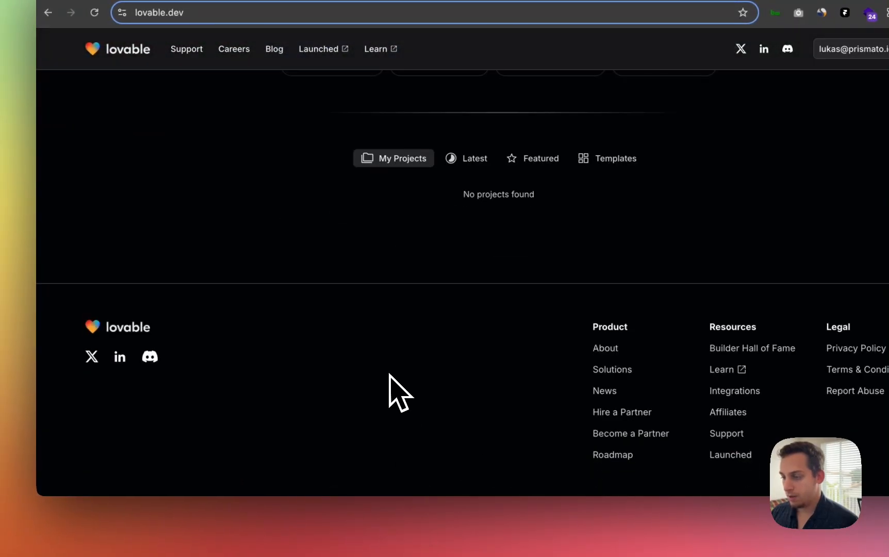
scroll(390, 374, up, 3)
scroll(398, 388, up, 6)
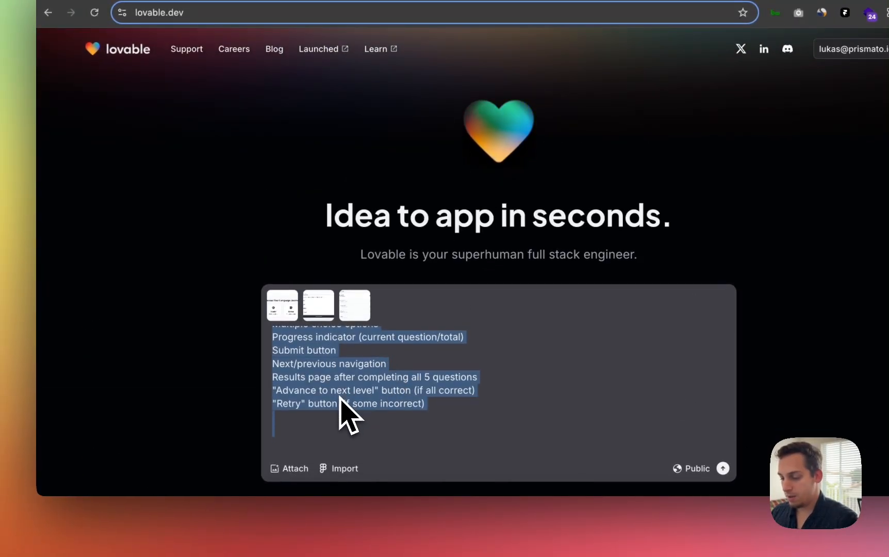
scroll(340, 384, up, 10)
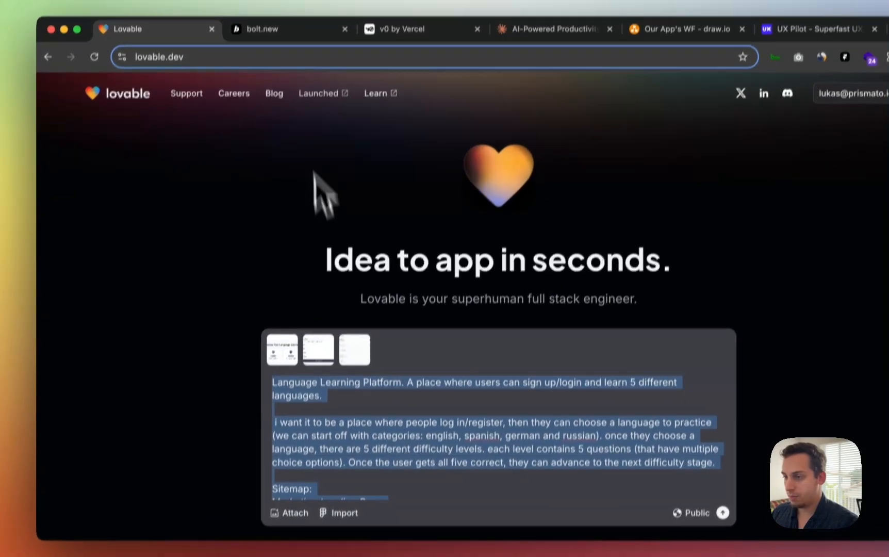
click(263, 29)
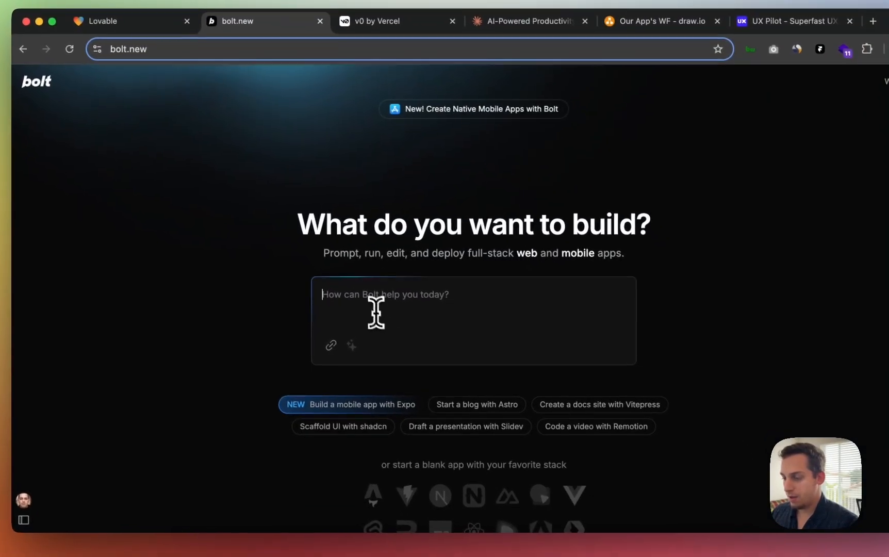
click(400, 320)
key(super+v)
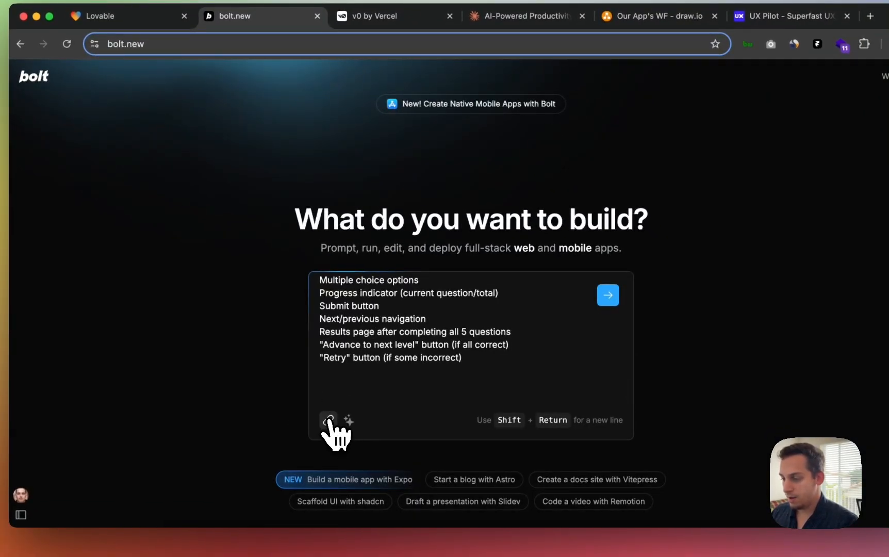
- Attach the same three screenshots (12.12.39 PM, 12.12.57 PM and 12.13.11 PM) to the Bolt prompt and have Bolt enhance the prompt
click(329, 421)
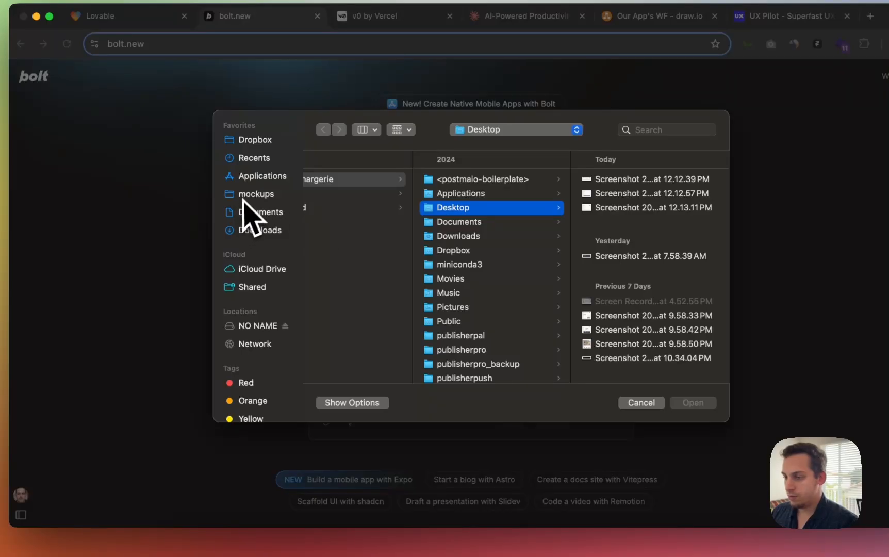
click(247, 159)
click(358, 179)
shift+click(371, 205)
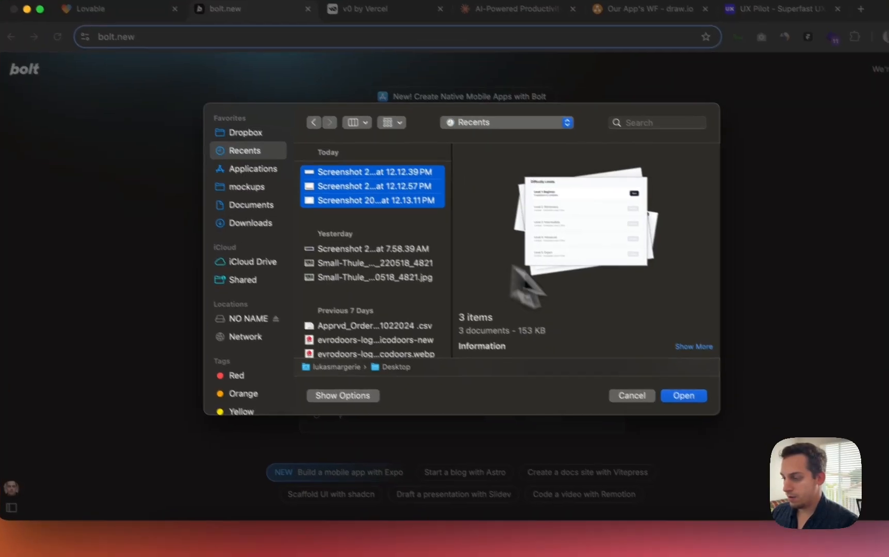
click(653, 374)
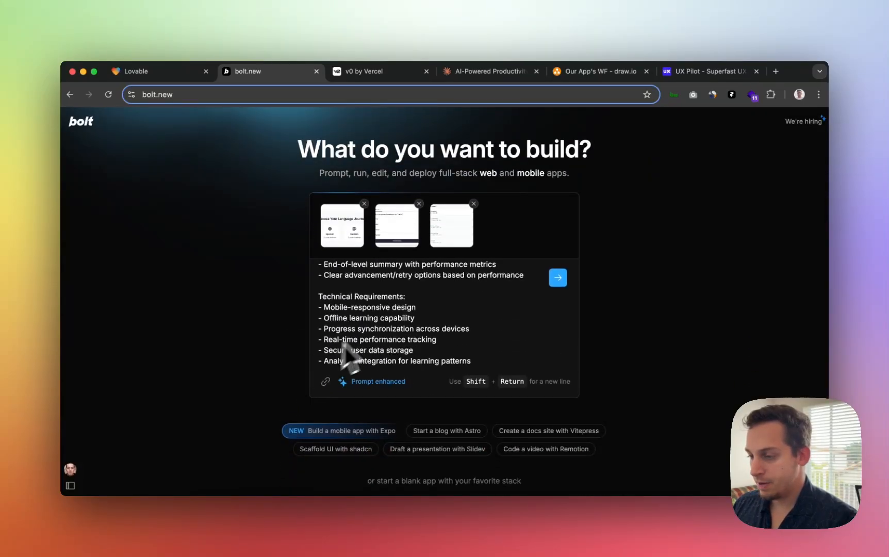
- Read through the enhanced Bolt prompt, examining its core features, page requirements, level navigation, question interface and technical requirements
scroll(374, 326, up, 12)
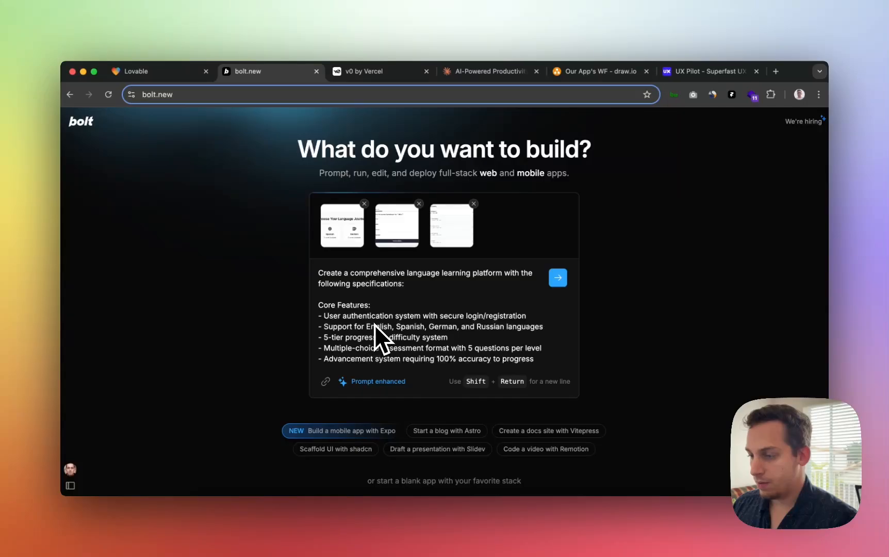
scroll(374, 325, down, 5)
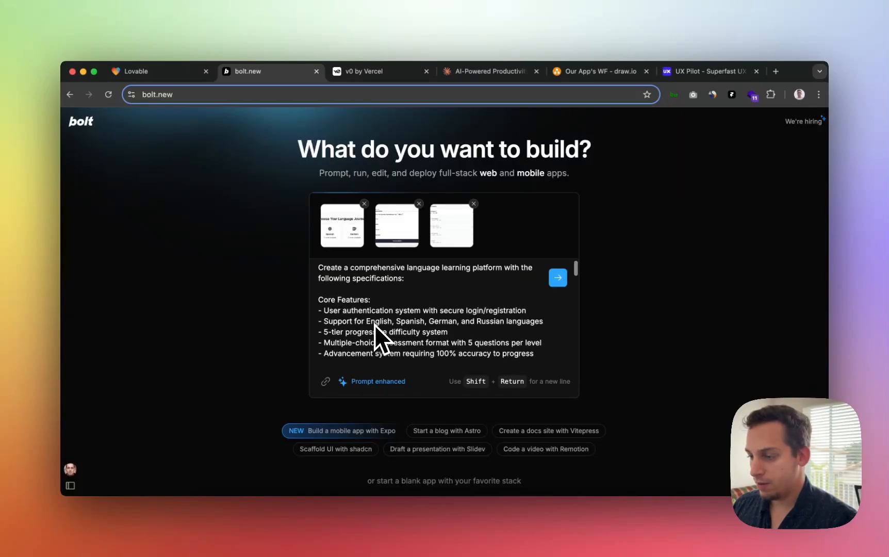
scroll(375, 325, down, 15)
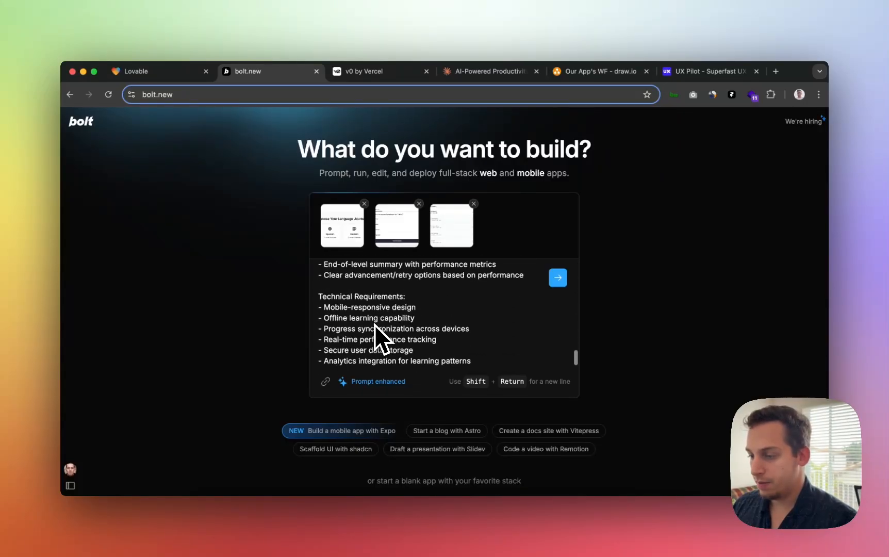
scroll(372, 294, up, 10)
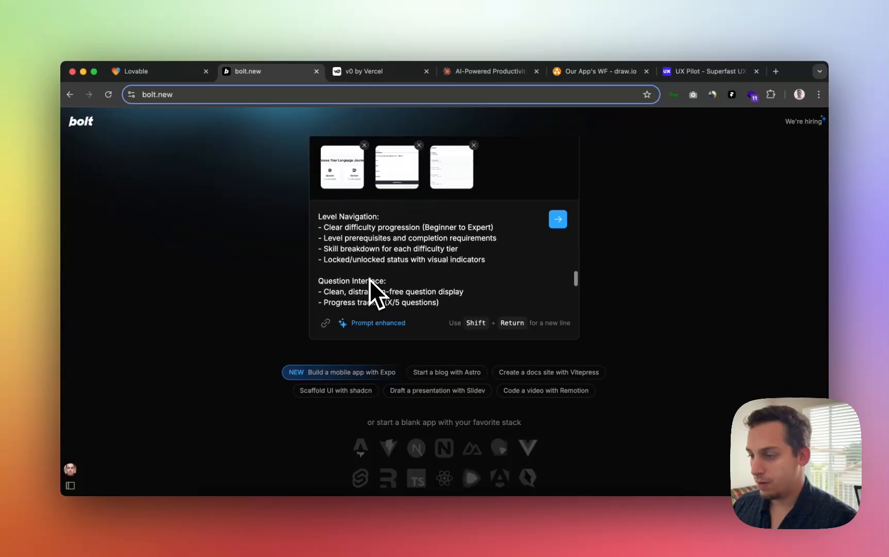
scroll(370, 279, up, 10)
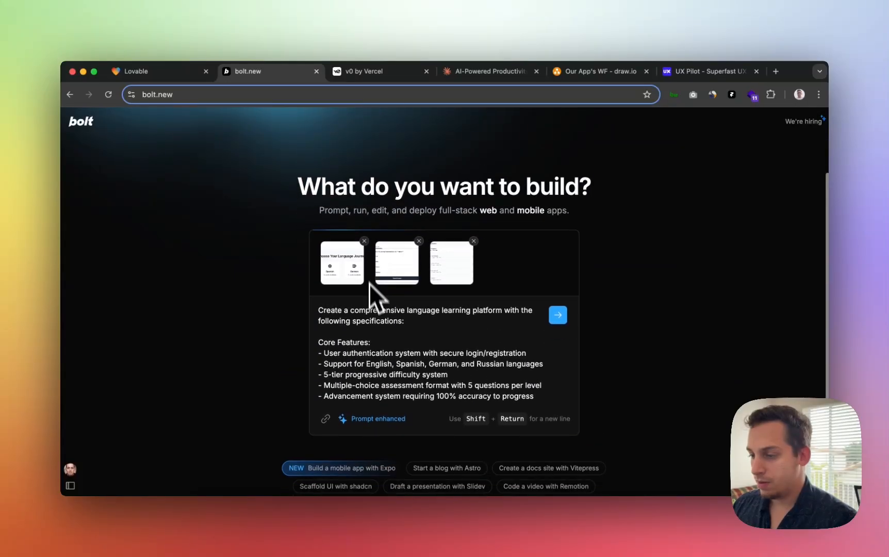
scroll(371, 381, down, 1)
scroll(370, 382, down, 5)
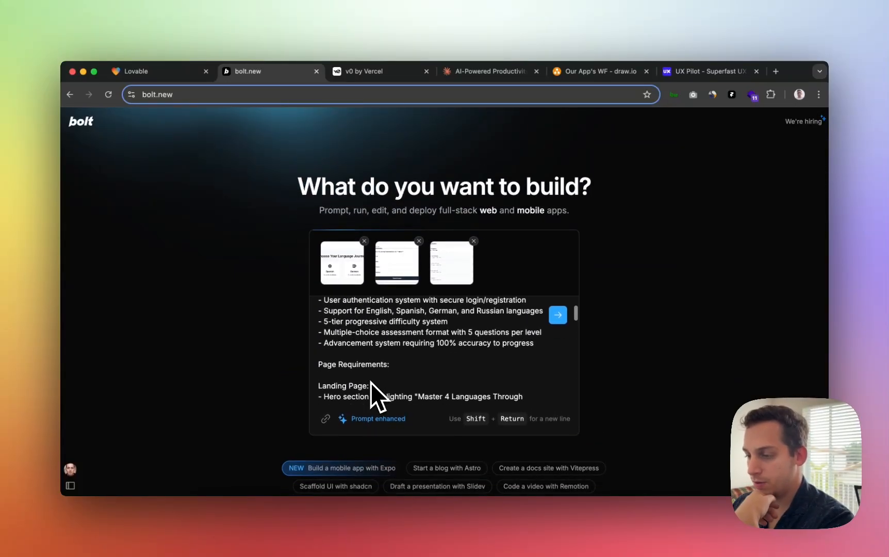
scroll(371, 382, down, 15)
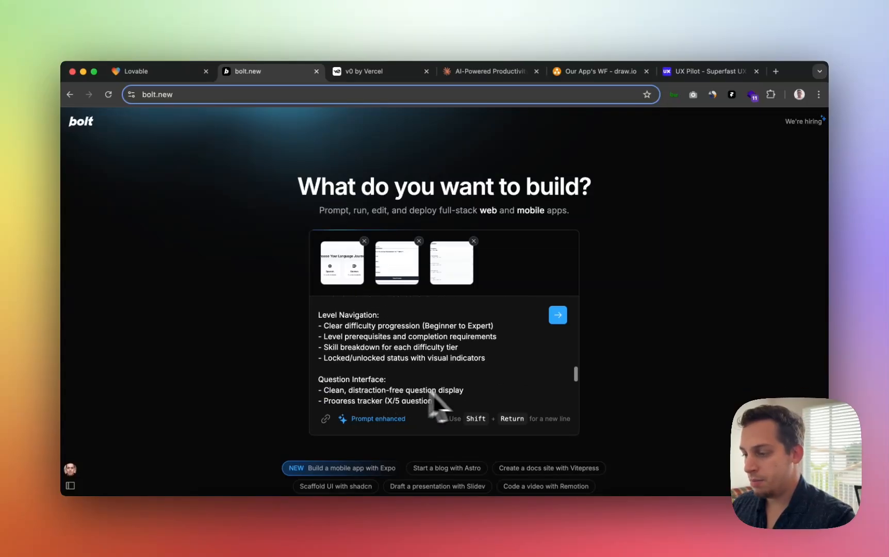
- Copy the entire enhanced prompt from Bolt and replace the existing Lovable prompt text with it
scroll(467, 395, down, 3)
drag(484, 400, 313, 274)
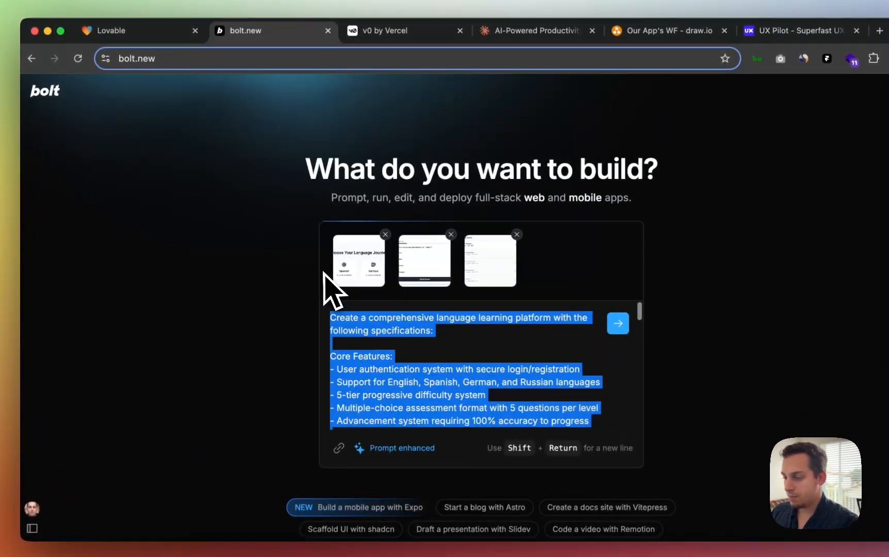
click(114, 30)
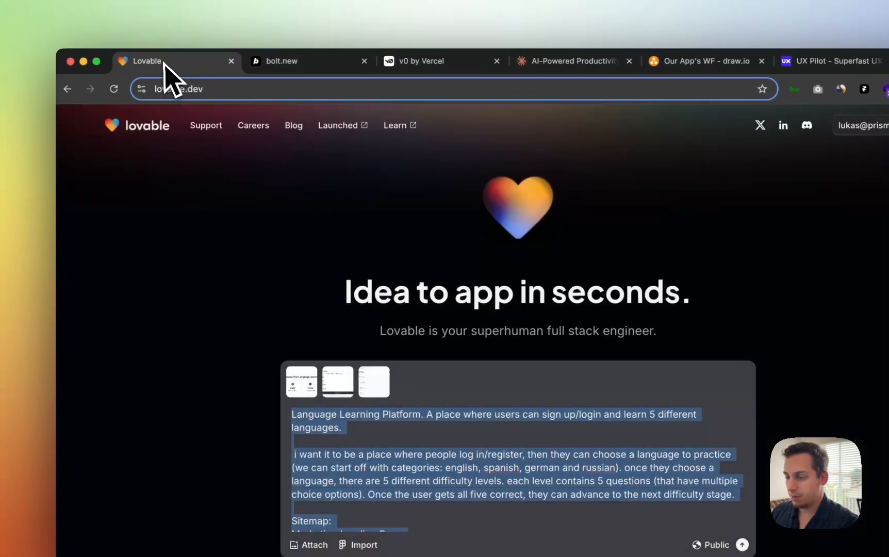
key(super+v)
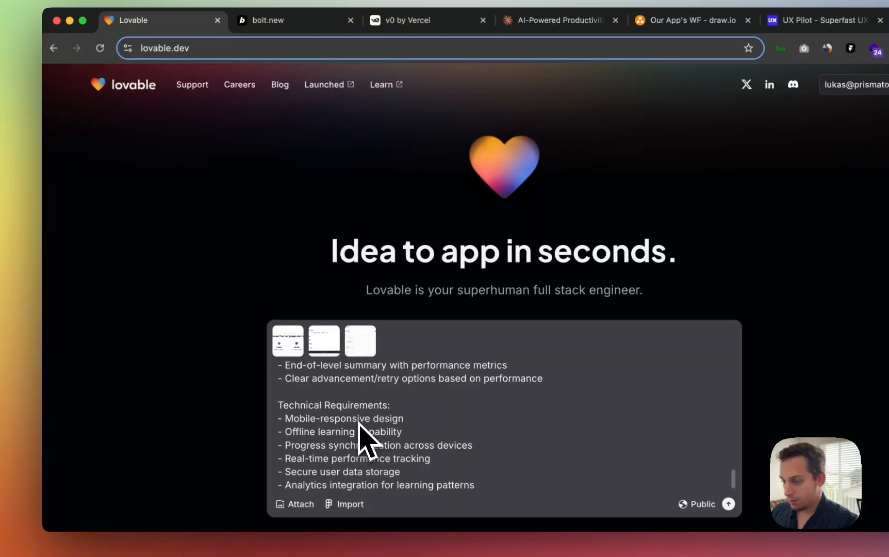
scroll(361, 434, up, 10)
- Switch to v0 and paste the enhanced language learning platform prompt into its empty question box
click(298, 20)
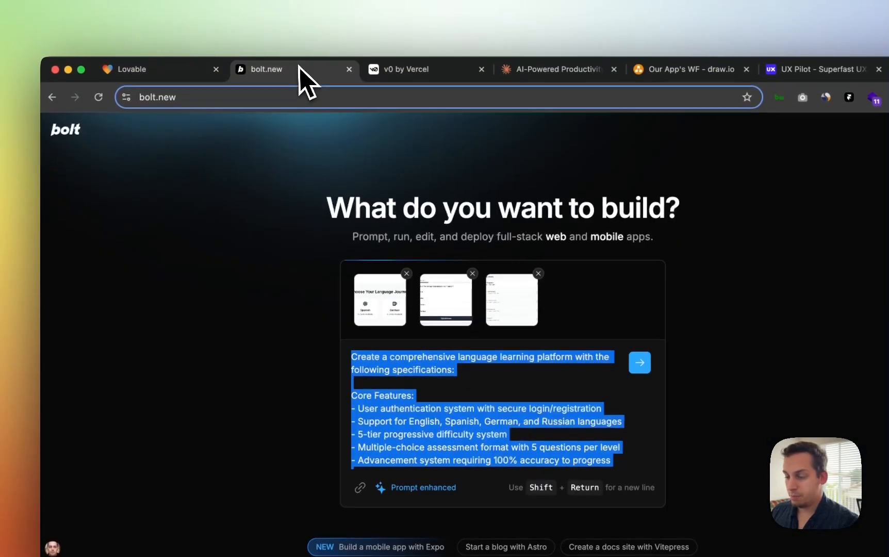
click(401, 81)
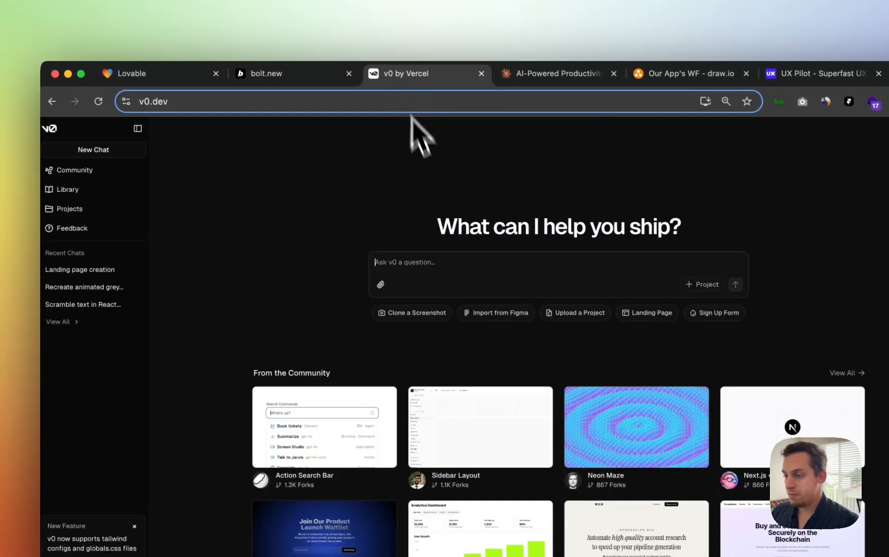
click(410, 265)
key(super+v)
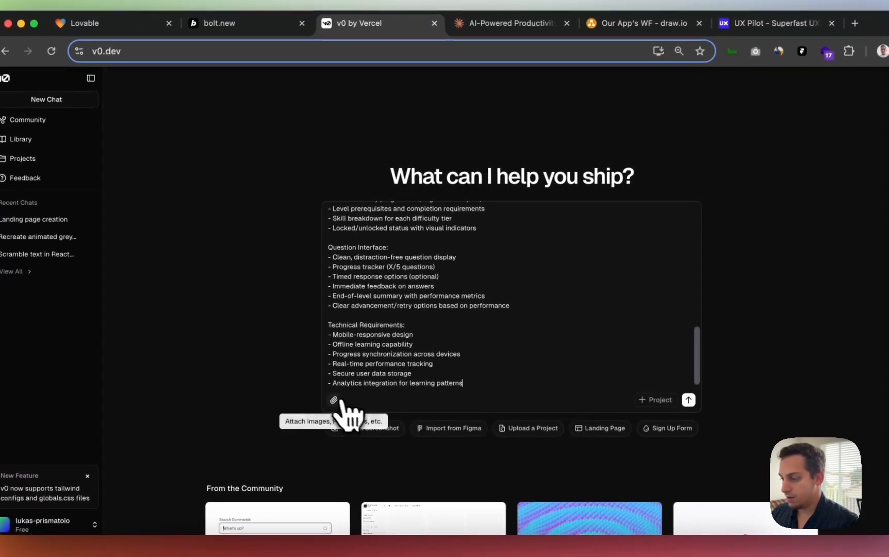
- Attach today's three recent screenshots (12.12.39 PM, 12.12.57 PM and 12.13.11 PM) to the v0 prompt
click(380, 450)
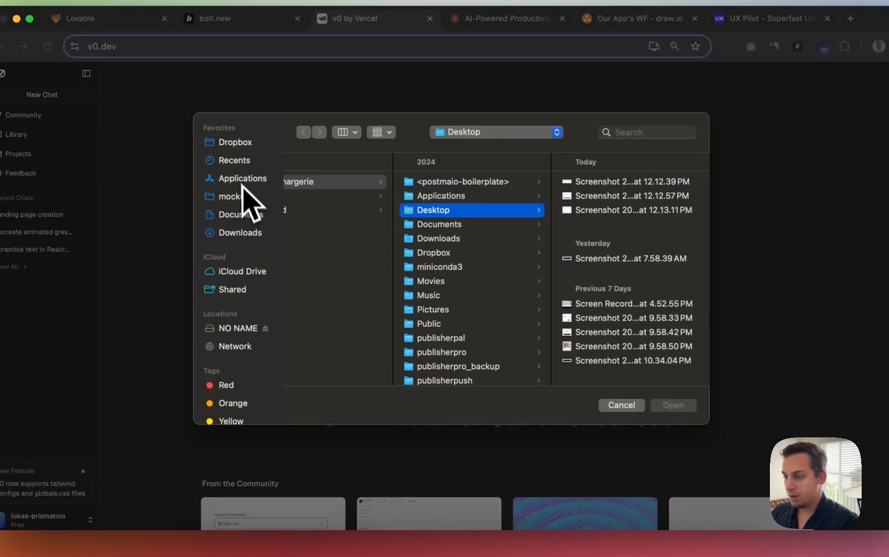
click(252, 165)
click(368, 209)
shift+click(367, 182)
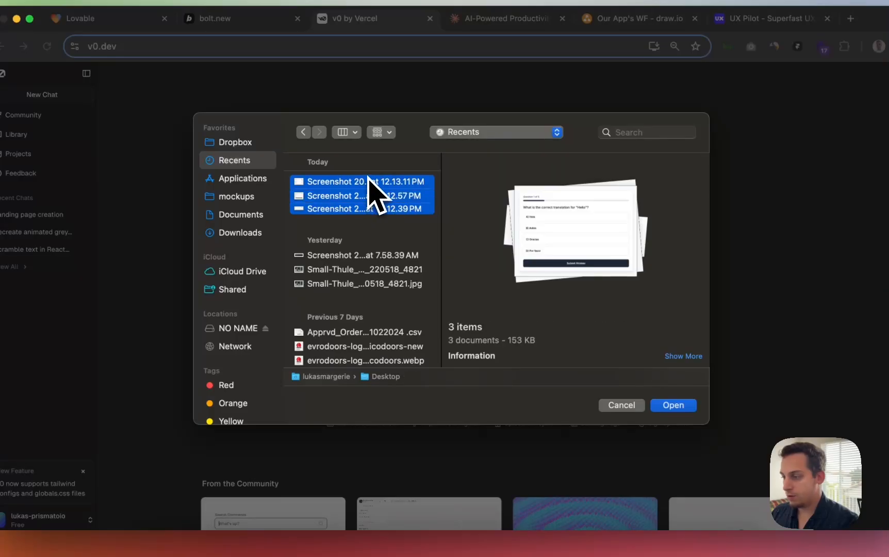
click(660, 406)
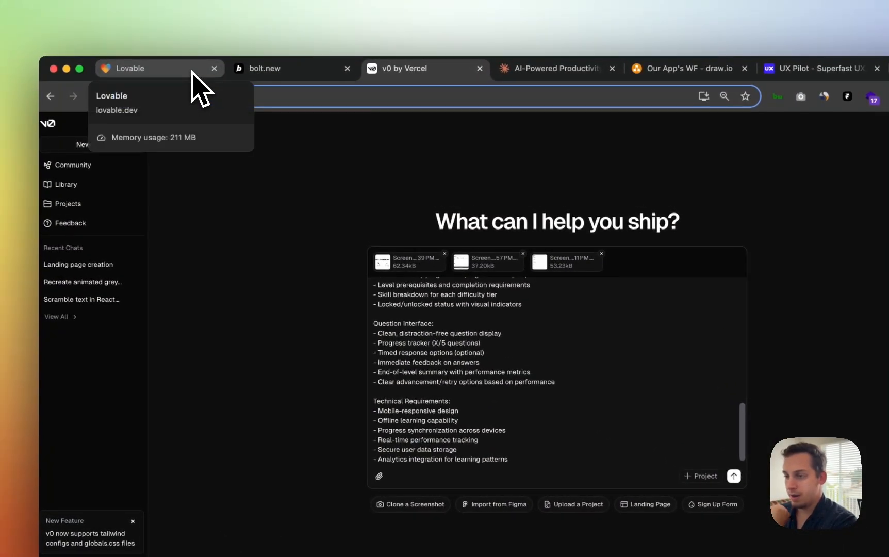
- Submit the enhanced prompt with its screenshots in Lovable, Bolt and v0 to start generating all three apps
click(192, 71)
click(305, 71)
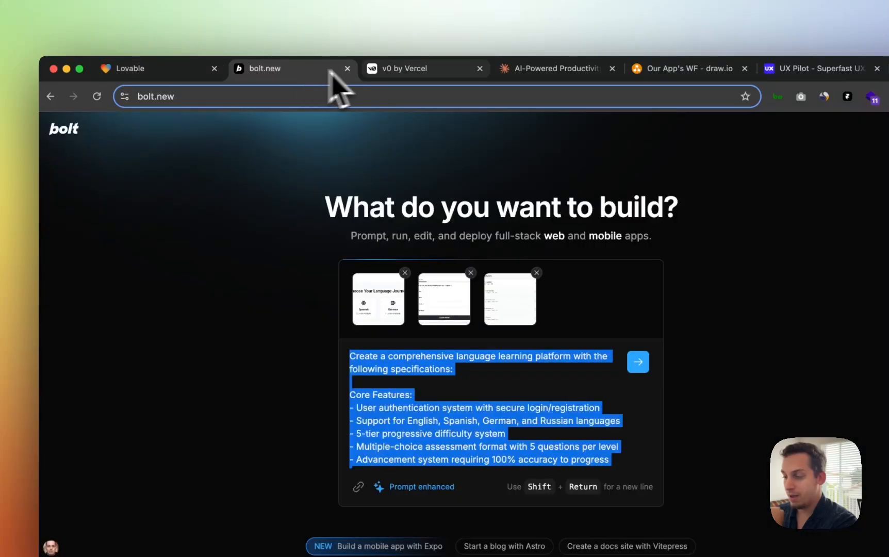
click(406, 72)
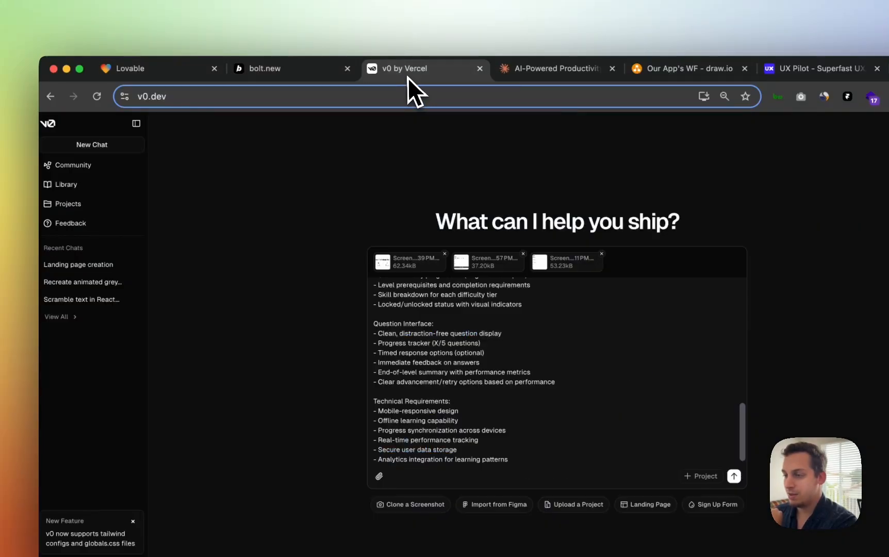
click(147, 72)
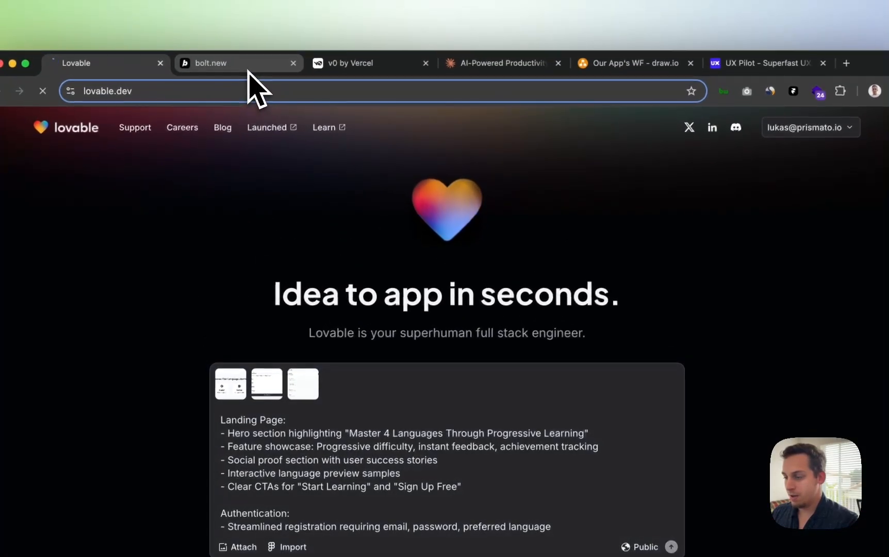
click(227, 2)
click(585, 357)
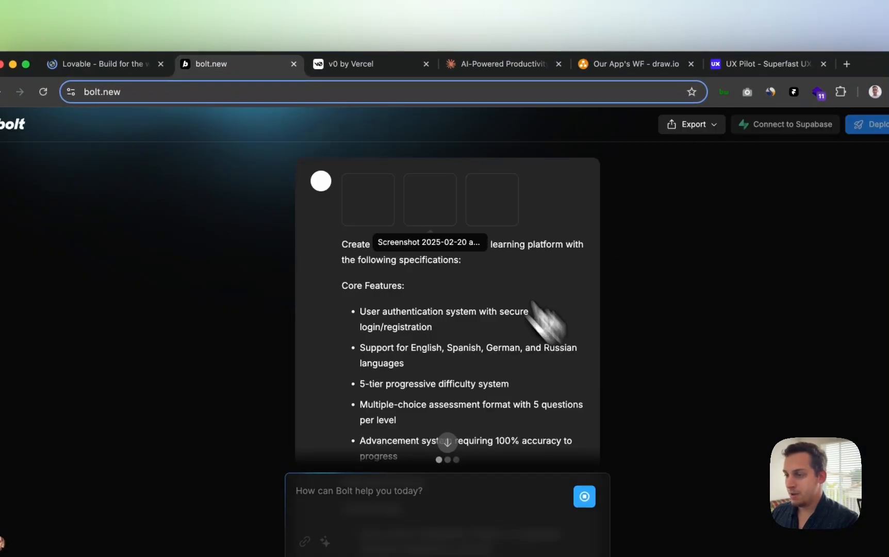
click(366, 63)
click(661, 428)
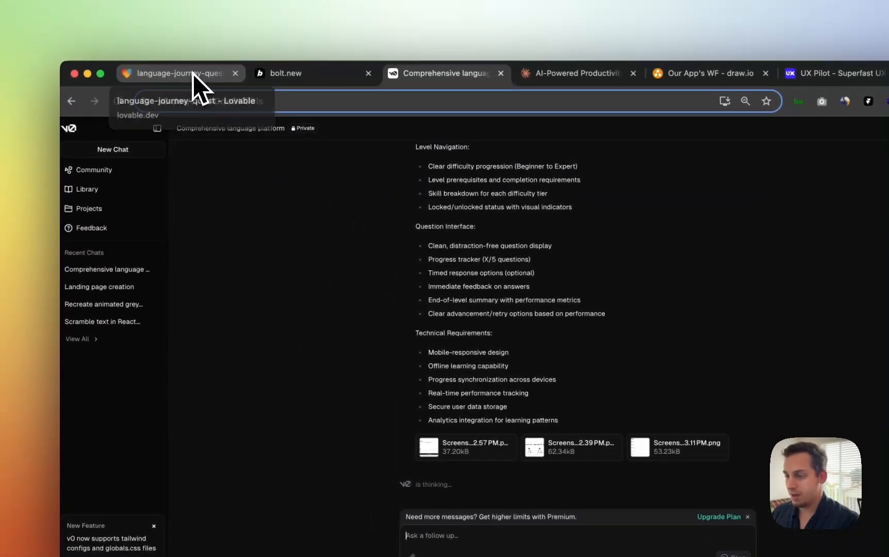
- Check the app generation progress in Lovable, Bolt and v0, comparing the previews and code being written
click(154, 52)
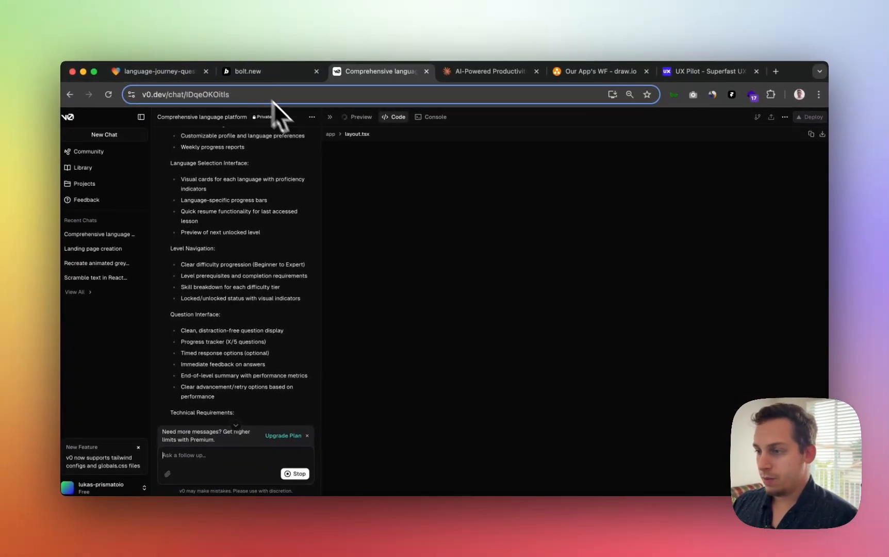
click(279, 74)
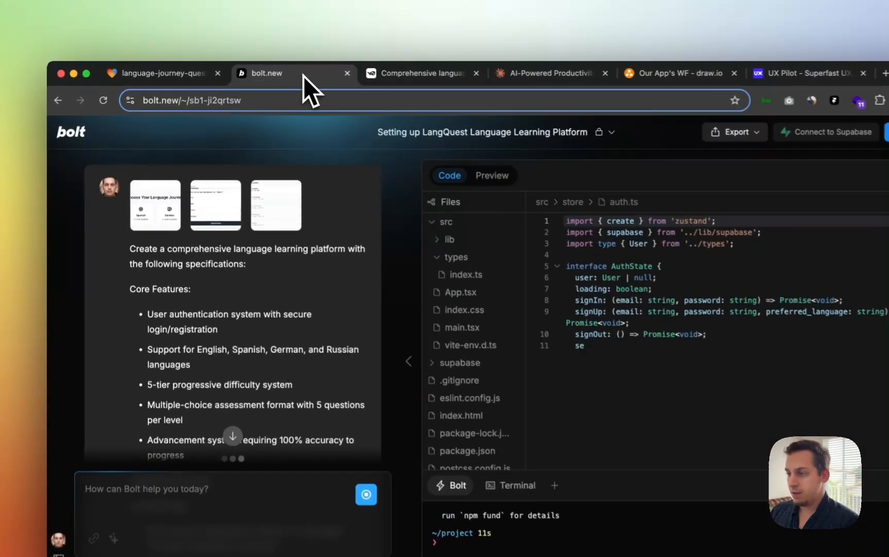
click(194, 76)
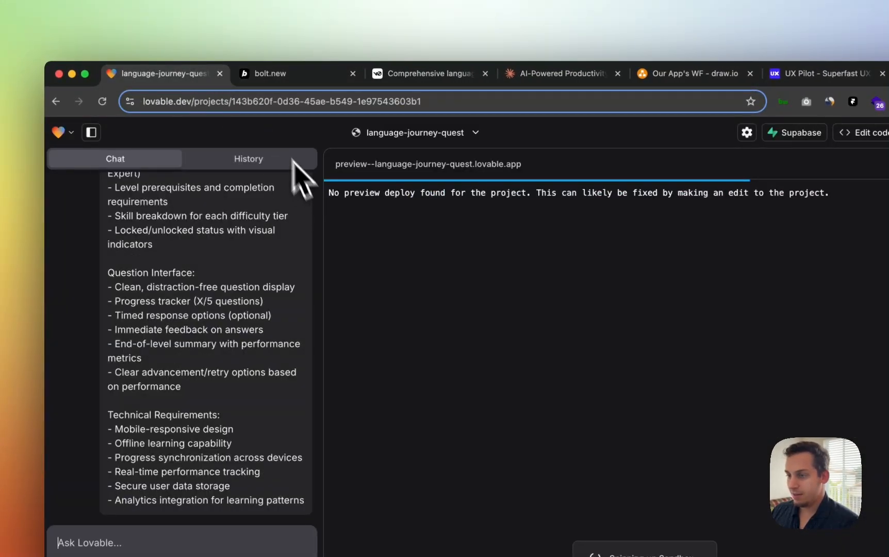
click(281, 78)
click(402, 78)
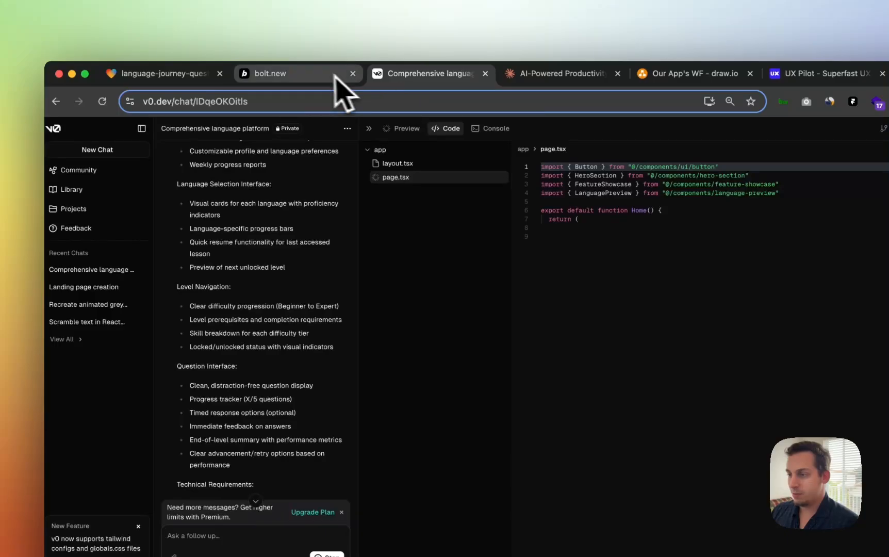
click(317, 74)
click(206, 75)
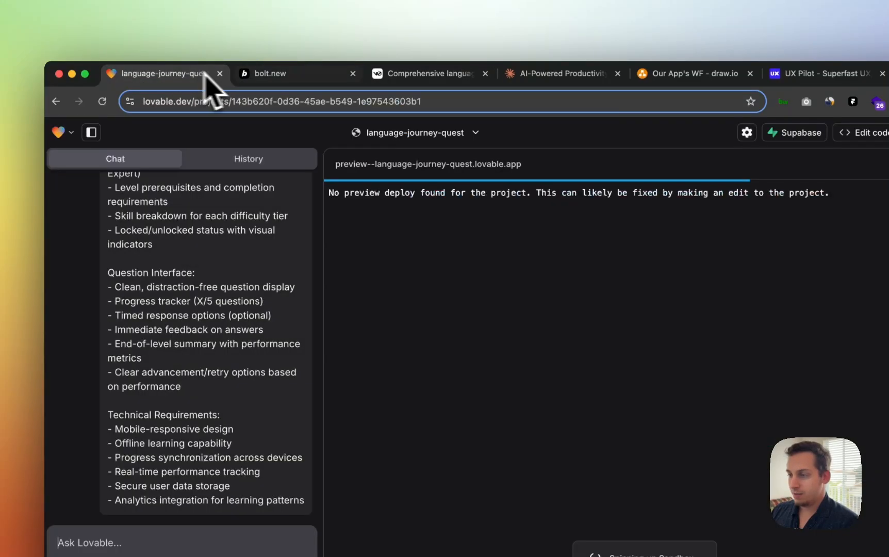
click(302, 86)
click(421, 85)
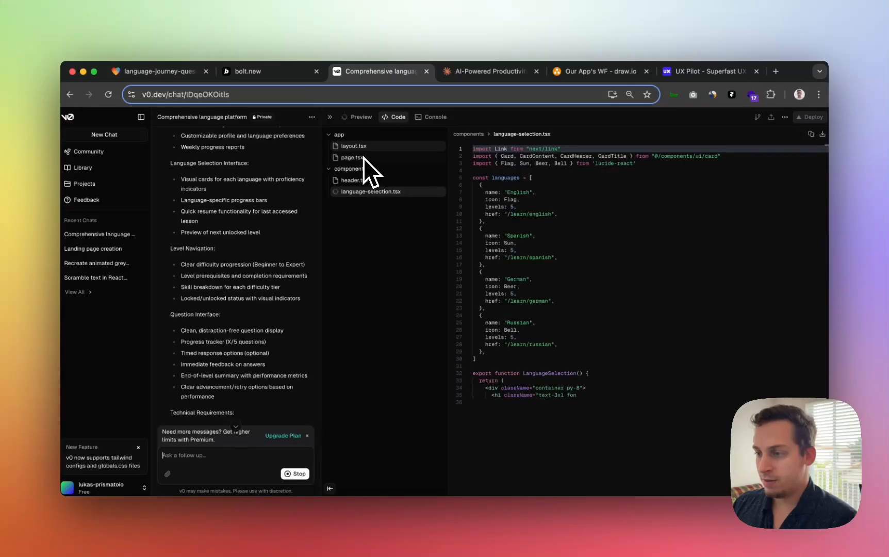
- Look through the project file list and landing page code that Bolt is generating
click(273, 70)
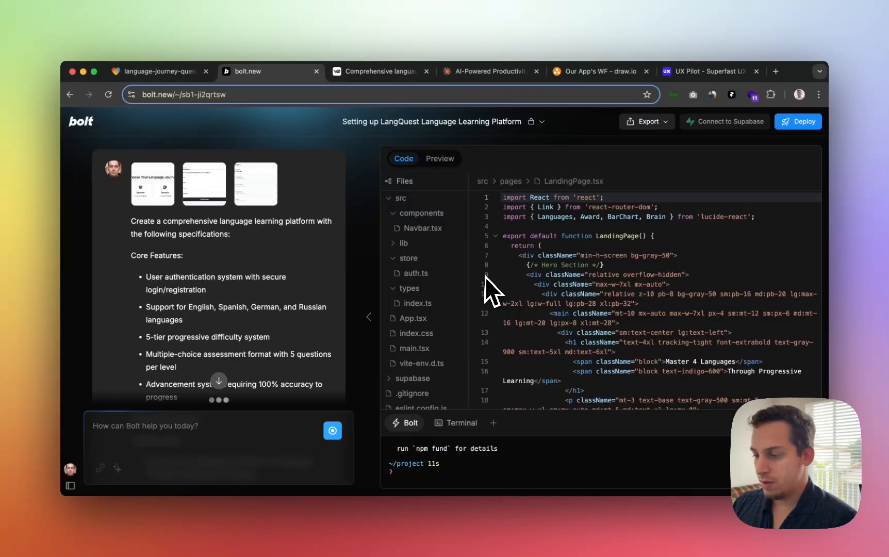
scroll(440, 292, down, 3)
scroll(441, 292, up, 1)
scroll(441, 291, down, 3)
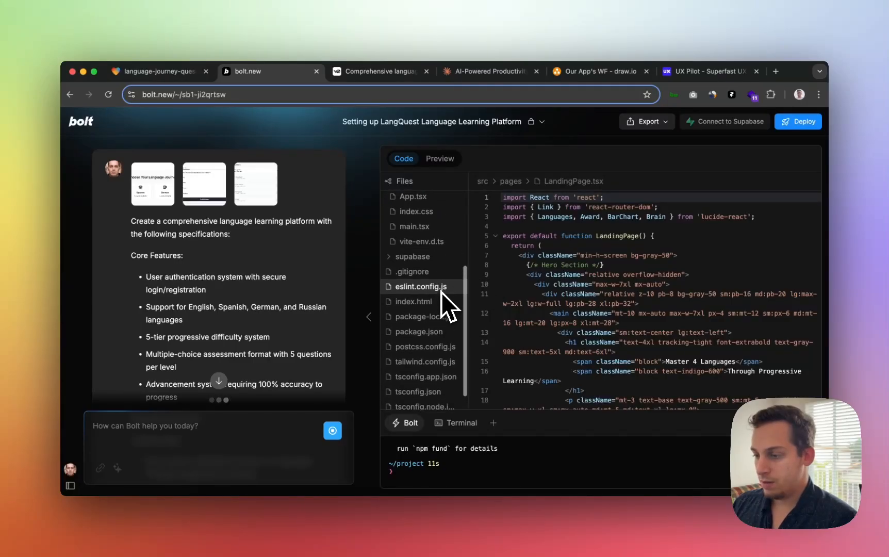
scroll(440, 292, up, 3)
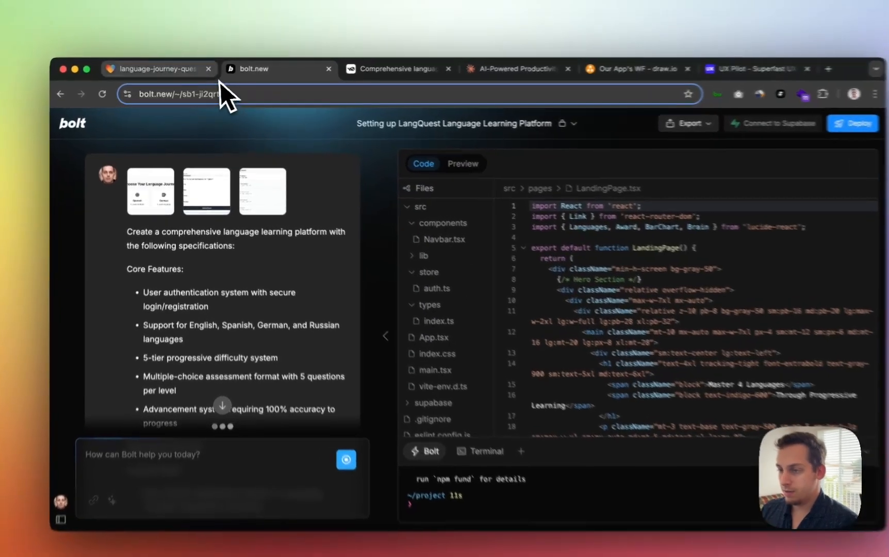
- Examine the LangQuest landing page in the Lovable preview, covering the hero section, language cards and feature section
click(190, 74)
click(526, 156)
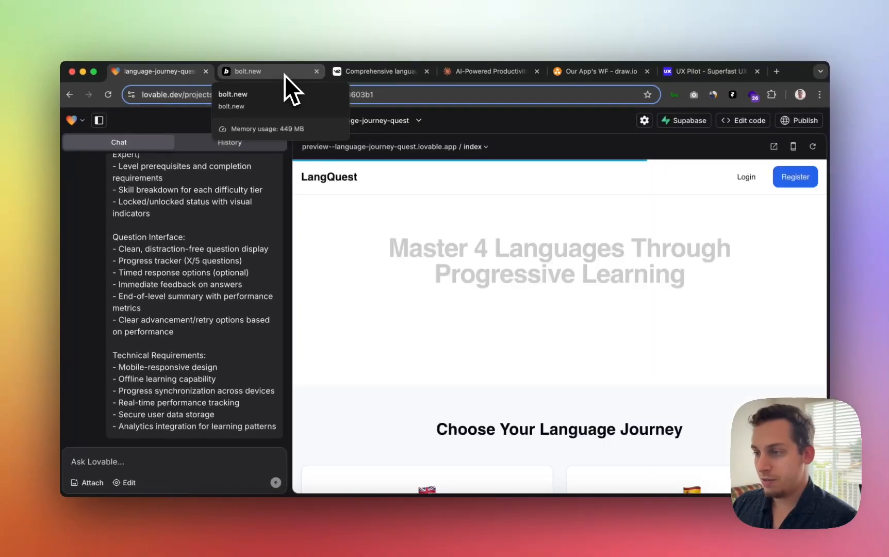
scroll(390, 280, down, 10)
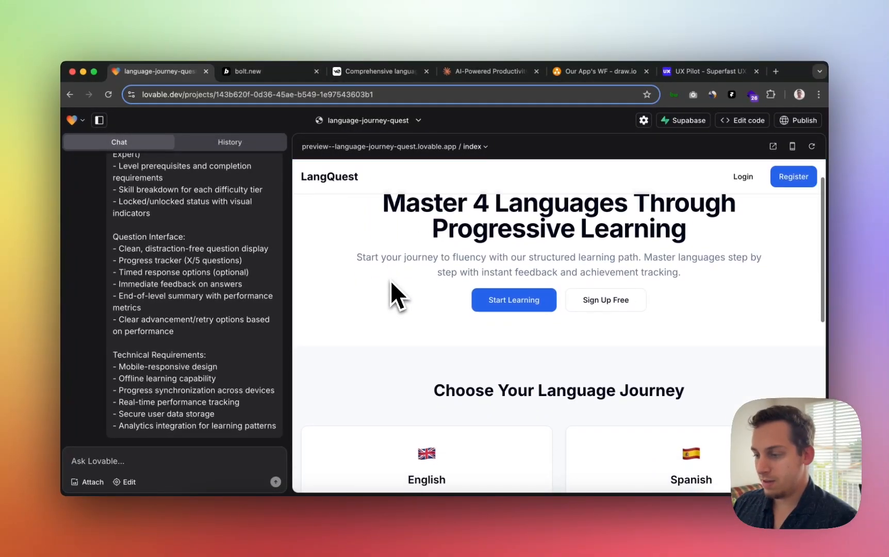
scroll(390, 280, up, 7)
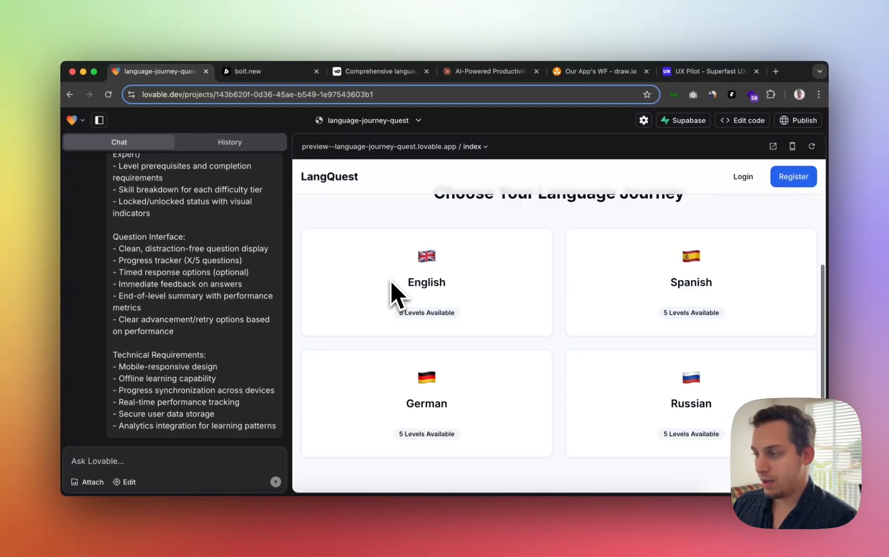
scroll(390, 280, down, 8)
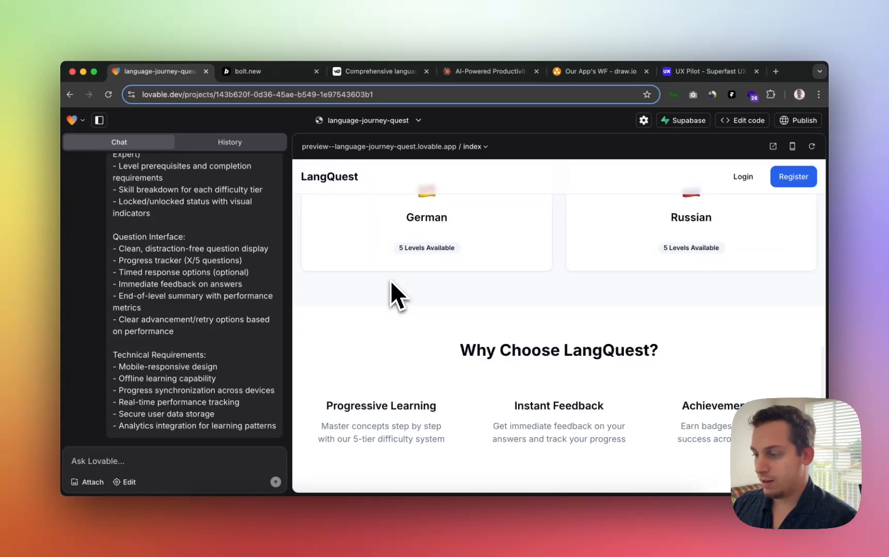
scroll(390, 280, up, 7)
scroll(361, 257, down, 8)
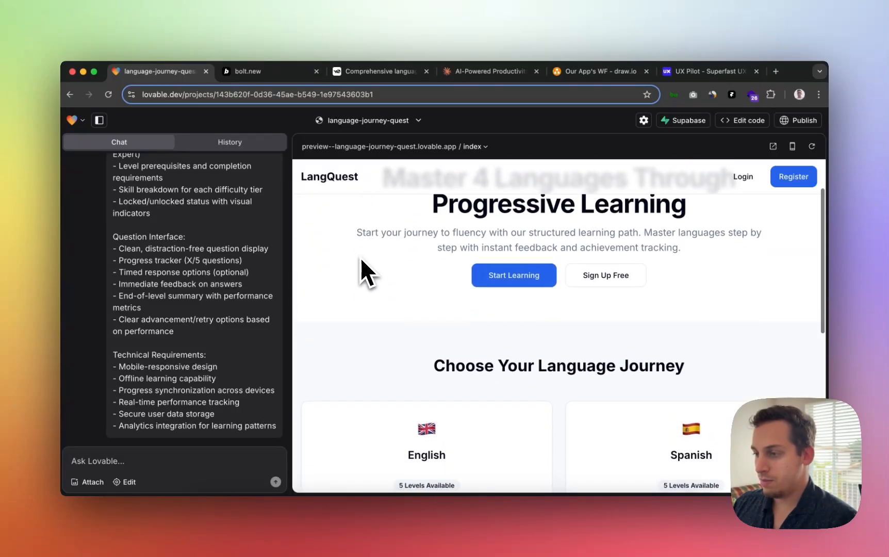
scroll(360, 258, up, 2)
scroll(361, 258, down, 2)
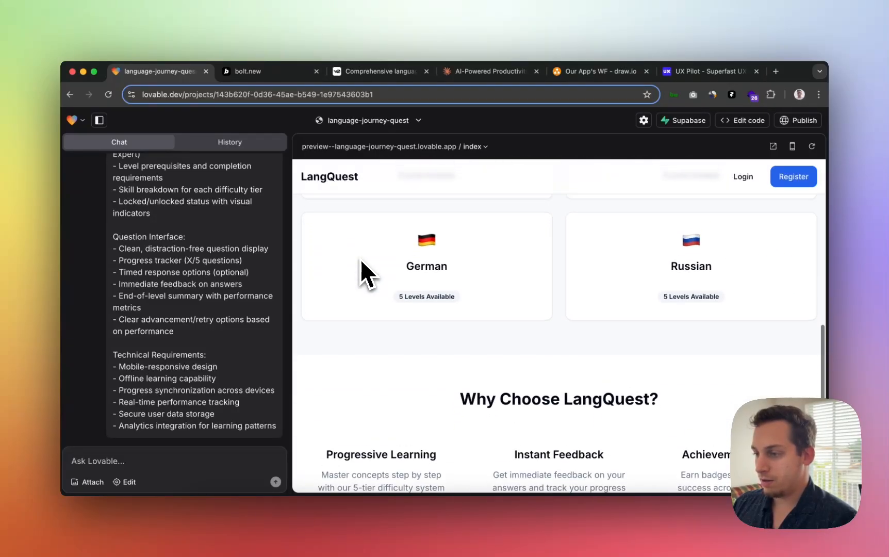
scroll(361, 260, up, 5)
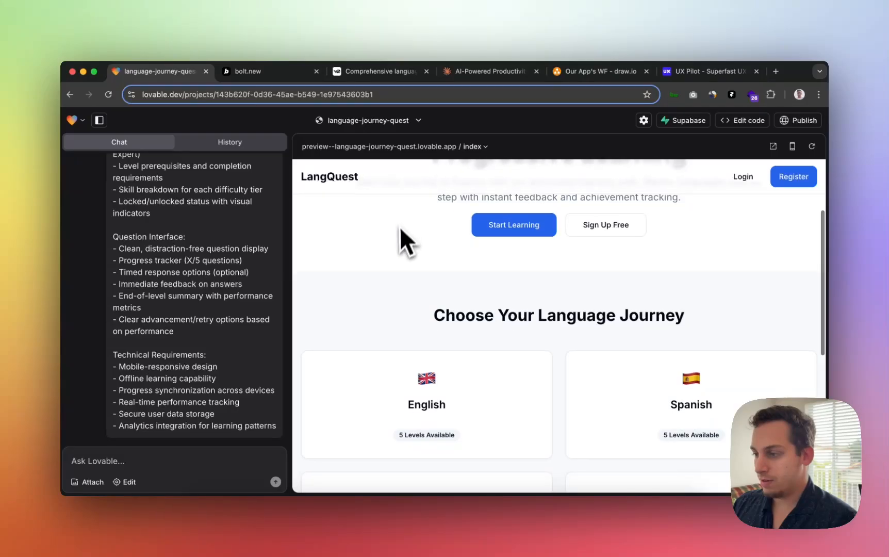
scroll(398, 235, down, 5)
scroll(398, 242, down, 2)
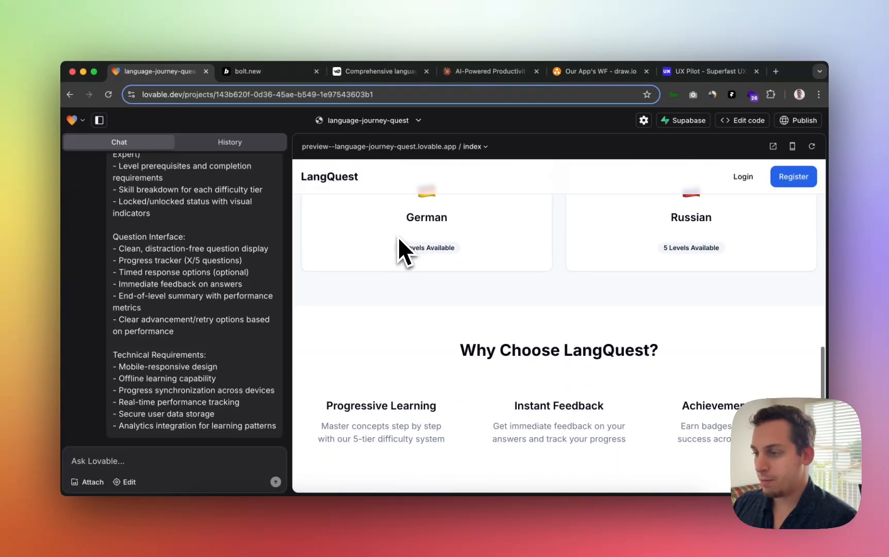
scroll(399, 242, up, 10)
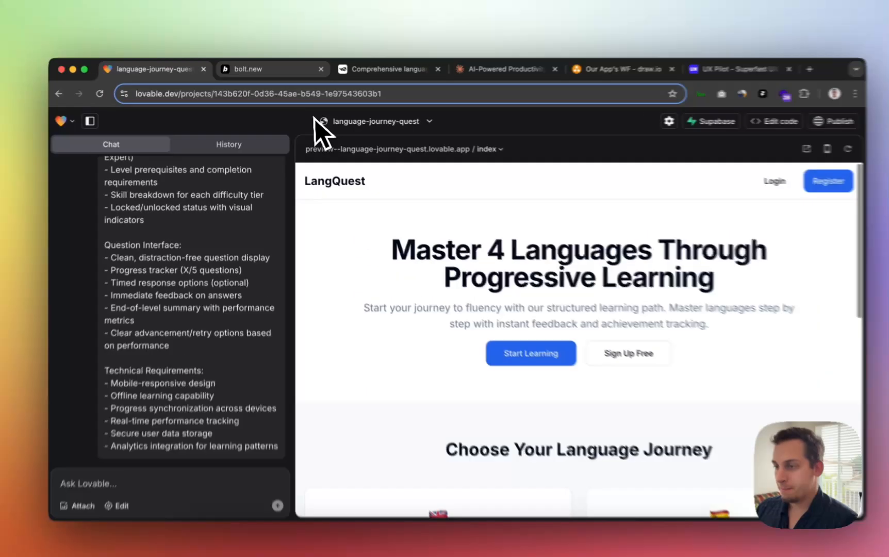
- Switch to Bolt and examine its implementation summary, the proposed remaining components and the import error in the preview
click(273, 70)
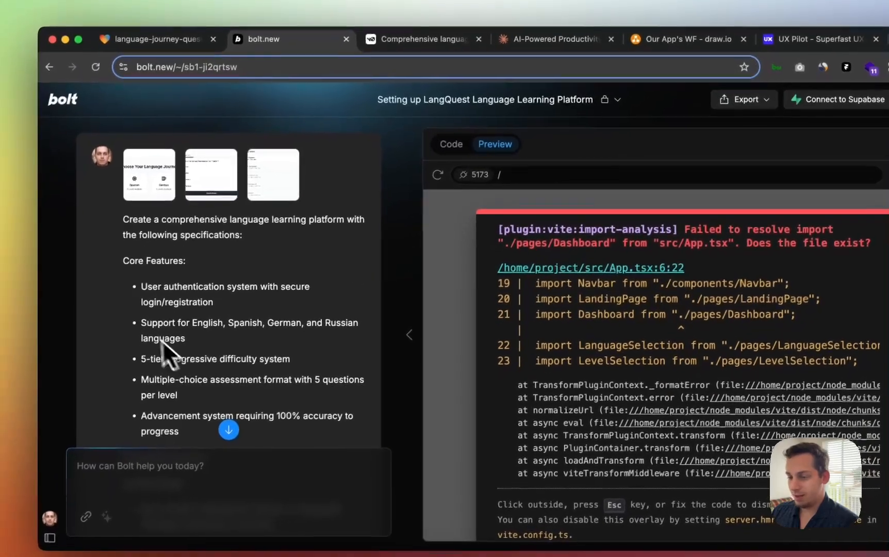
scroll(279, 413, down, 15)
scroll(300, 387, down, 10)
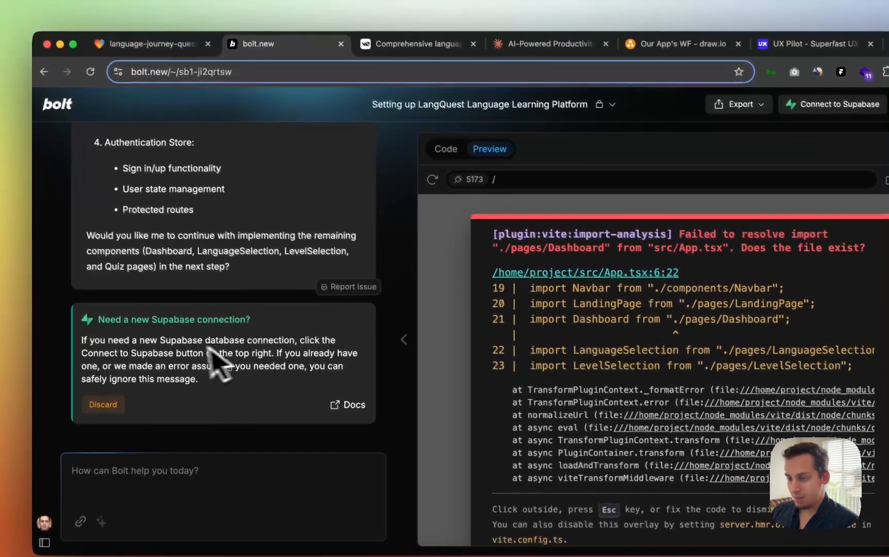
scroll(245, 330, up, 20)
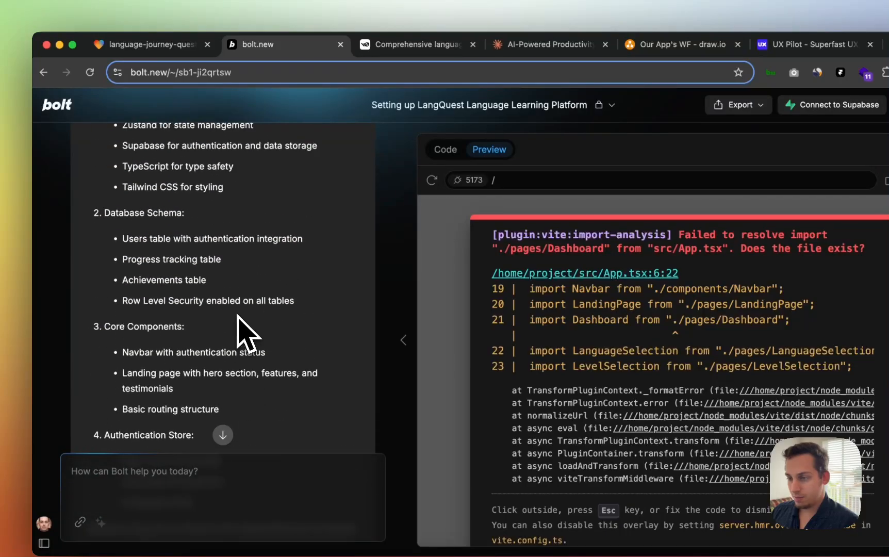
scroll(237, 314, up, 3)
scroll(236, 312, down, 20)
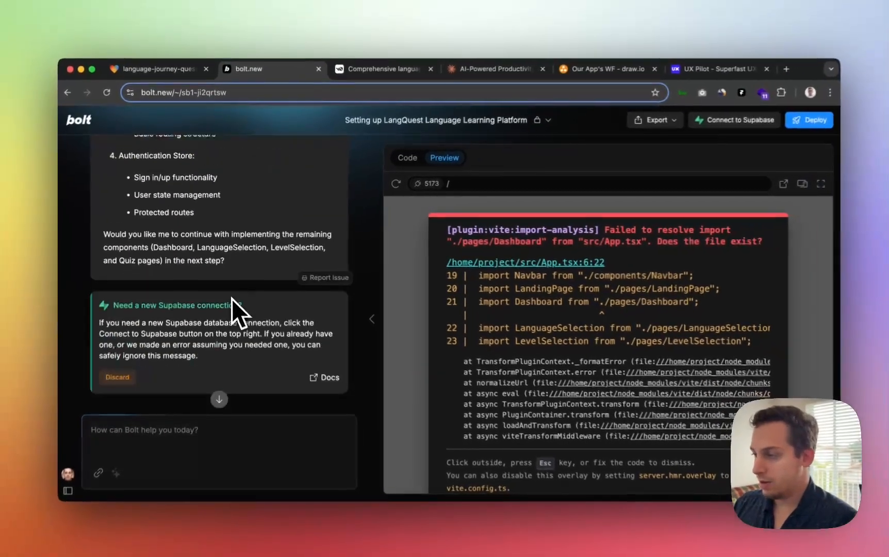
scroll(681, 316, down, 2)
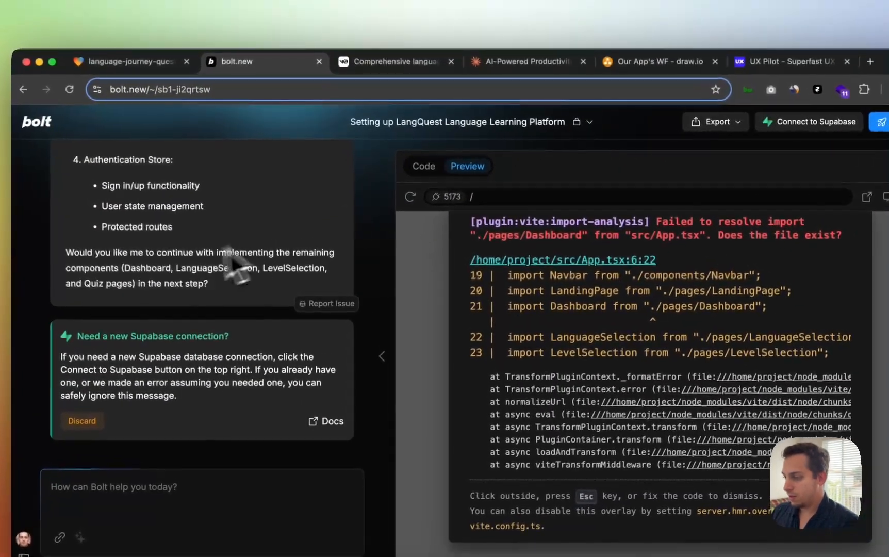
scroll(469, 279, up, 2)
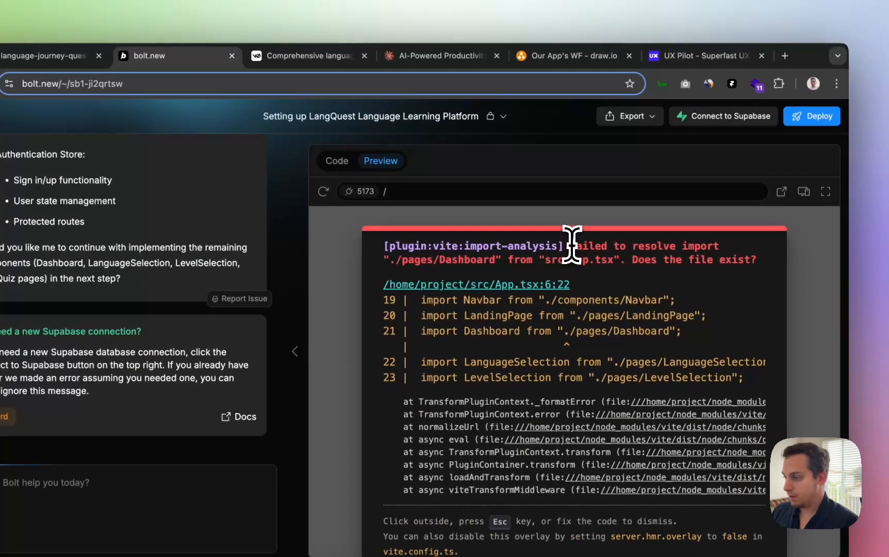
drag(656, 251, 847, 278)
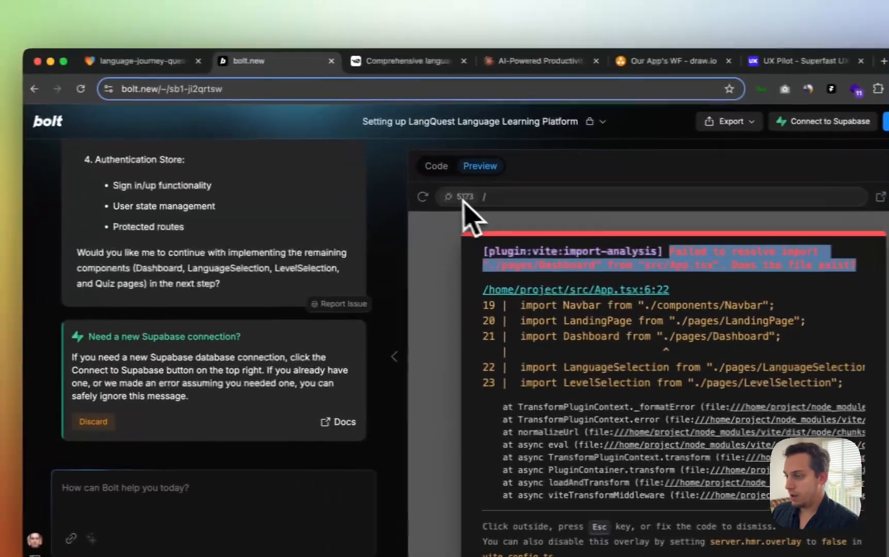
- Switch to v0 and submit its automatic fix request for the missing "/components/hero-section" import error
click(419, 63)
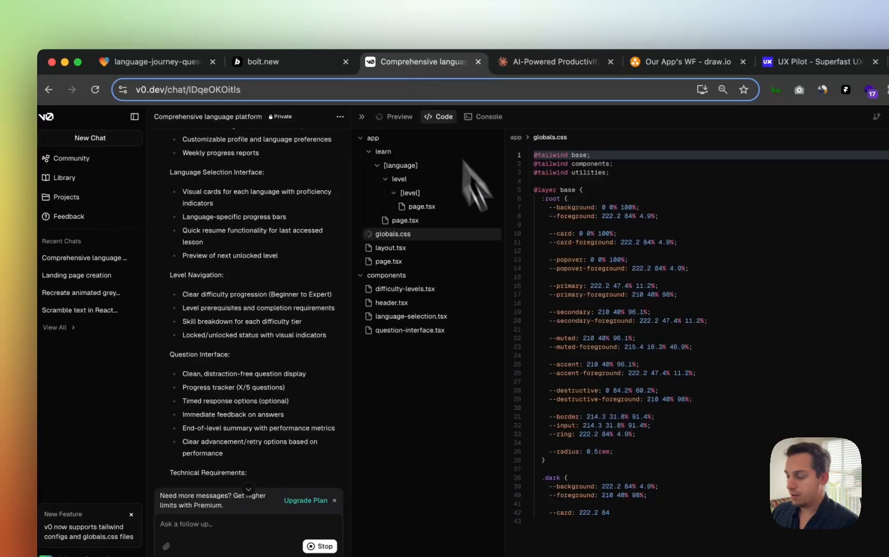
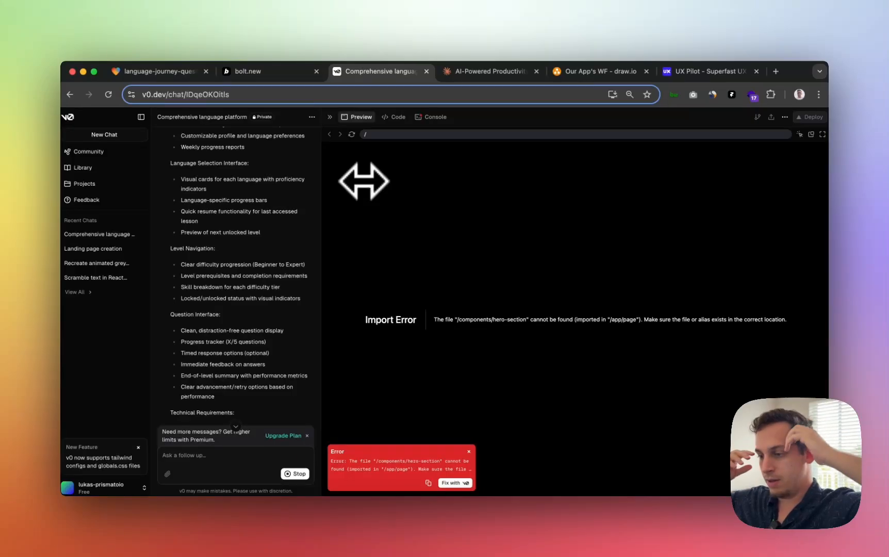
click(454, 483)
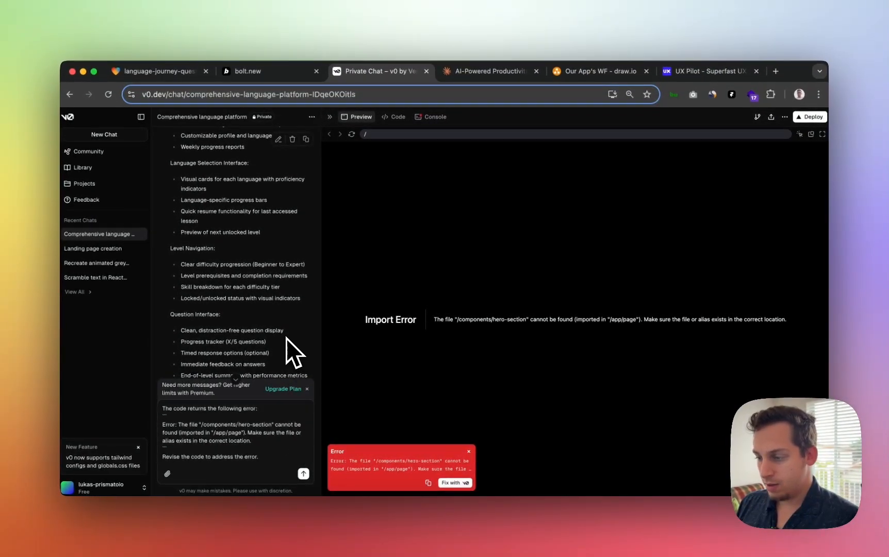
scroll(286, 338, down, 10)
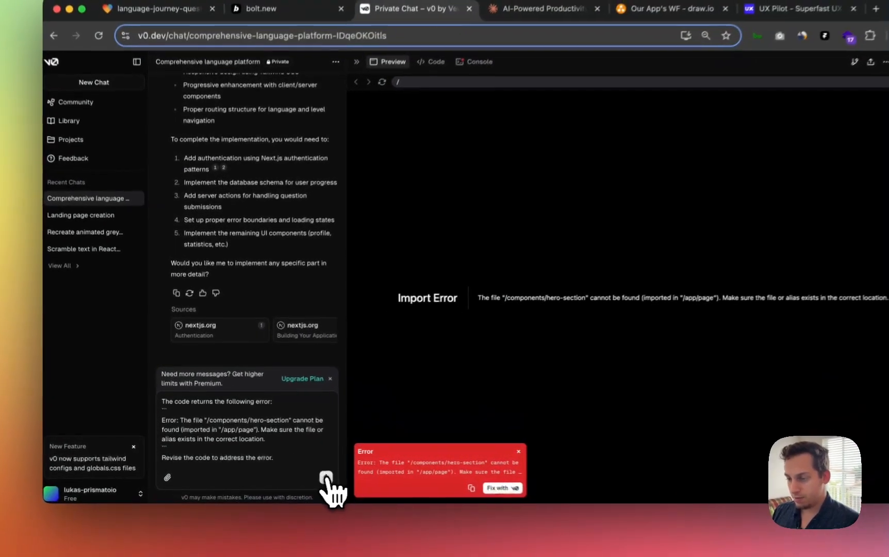
click(303, 474)
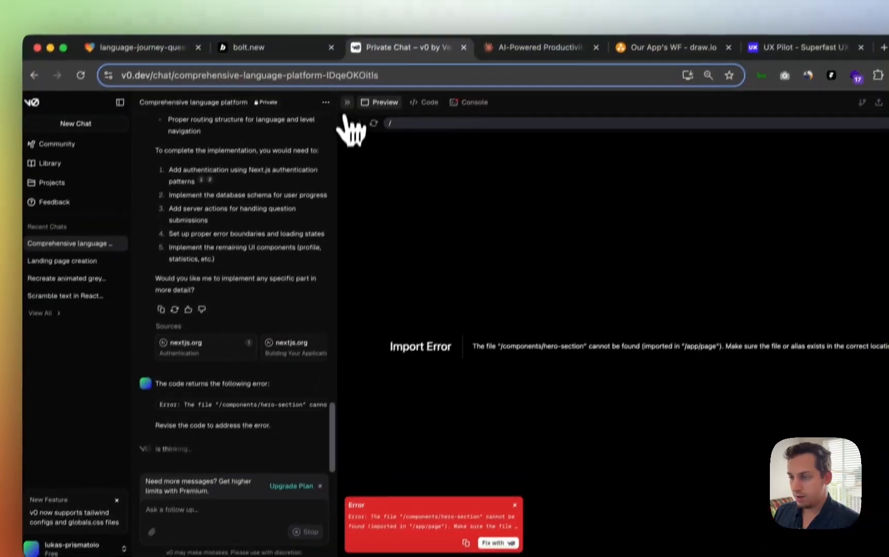
- In Bolt, copy the full import-analysis error from the preview and send it in the chat, introduced by "i got this error:"
click(293, 67)
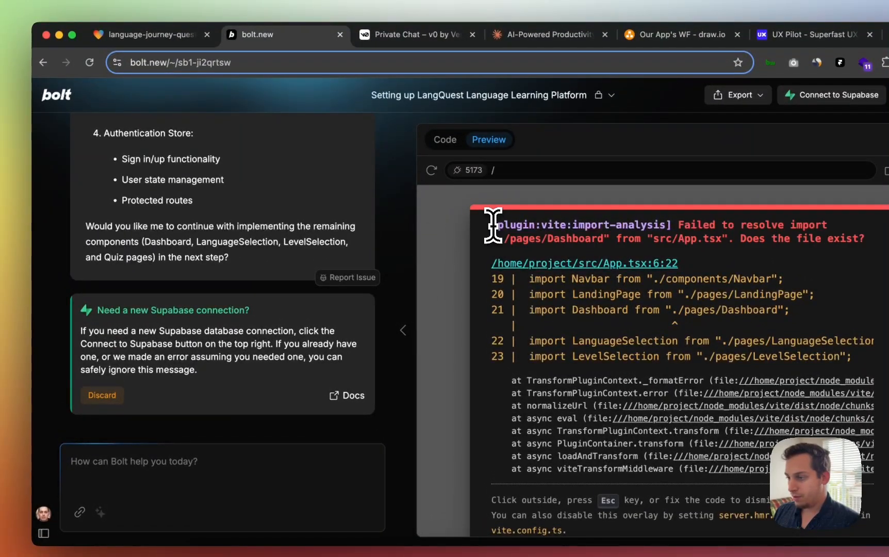
drag(492, 227, 802, 517)
key(super+c)
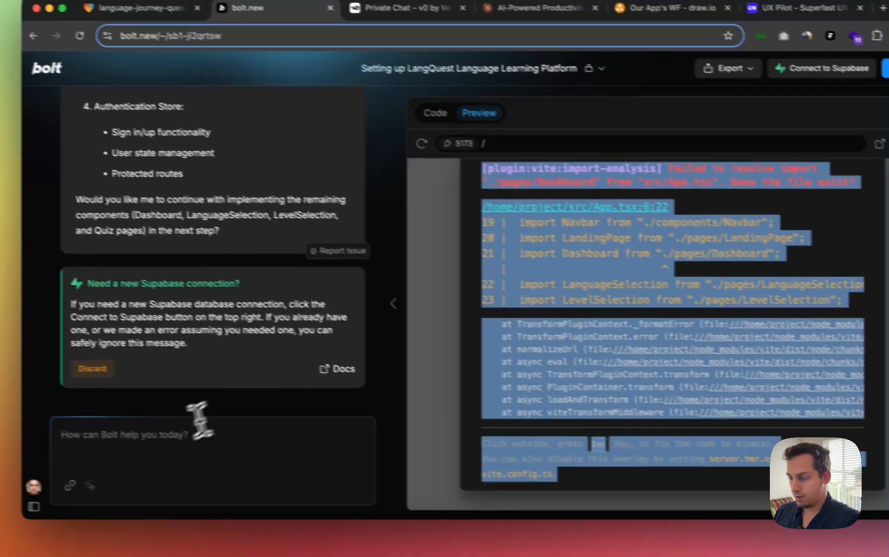
click(76, 418)
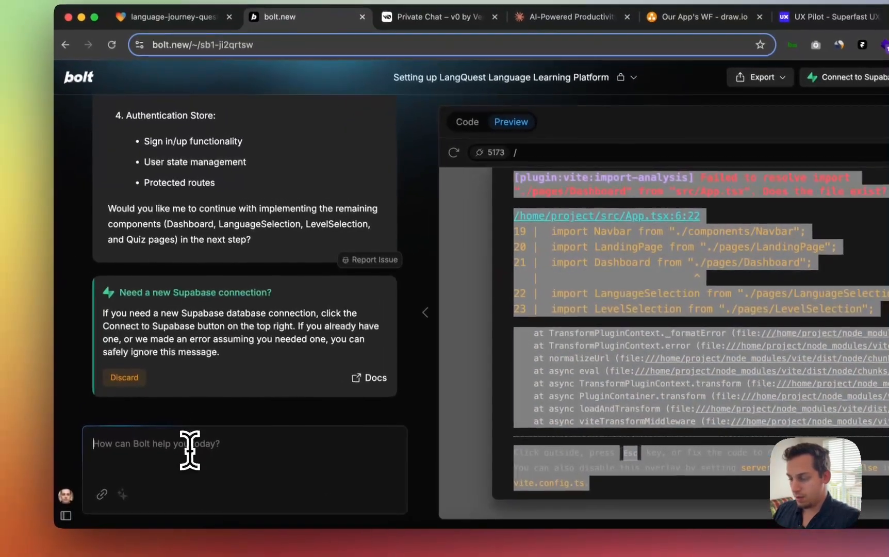
text(i got this err)
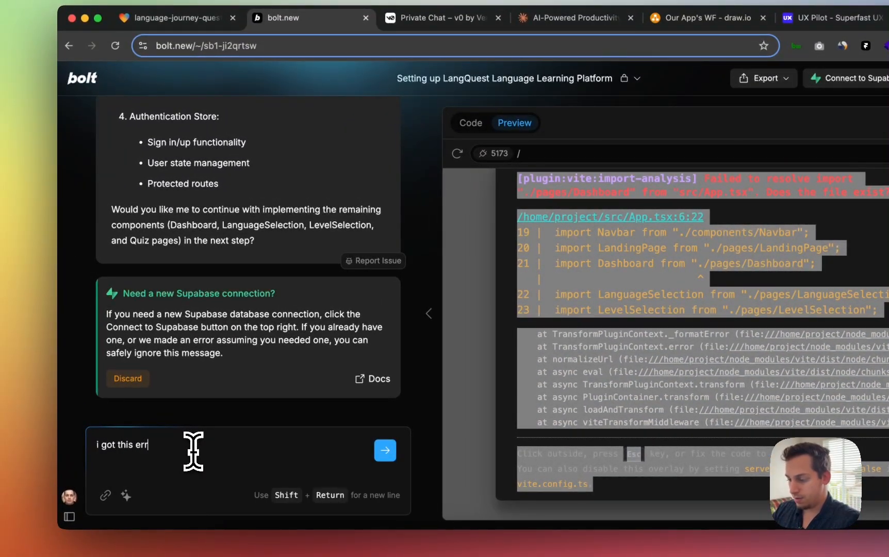
text(or:)
key(super+v)
key(Return)
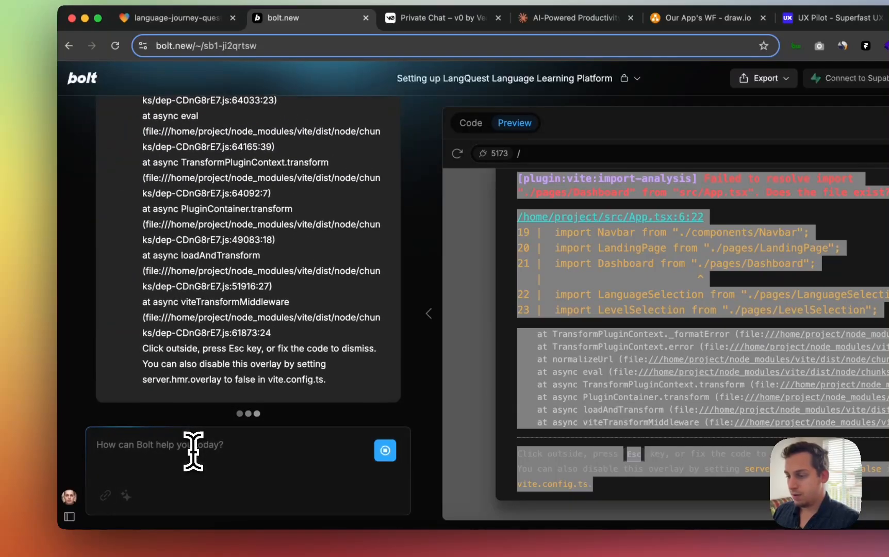
- Switch to Lovable and test the Start Learning button and the English language card in the preview, returning to the home page
click(183, 20)
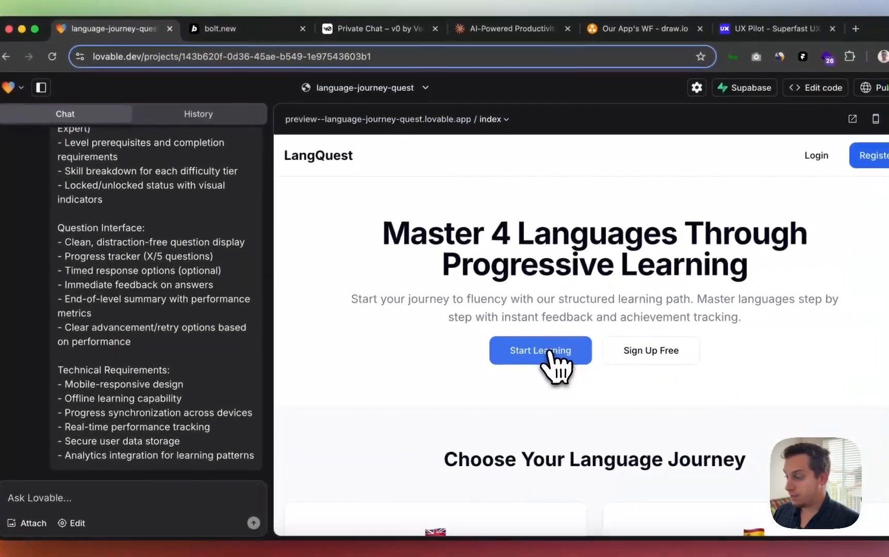
click(542, 353)
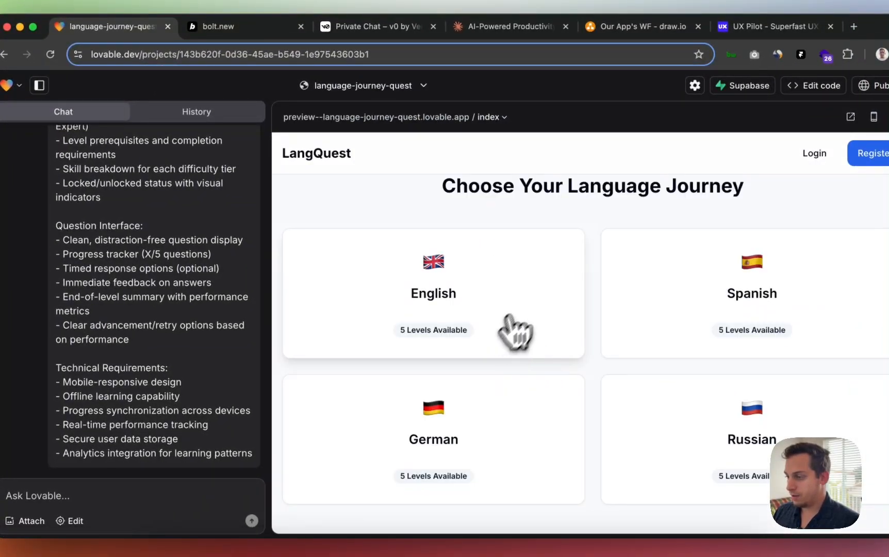
click(535, 291)
click(592, 365)
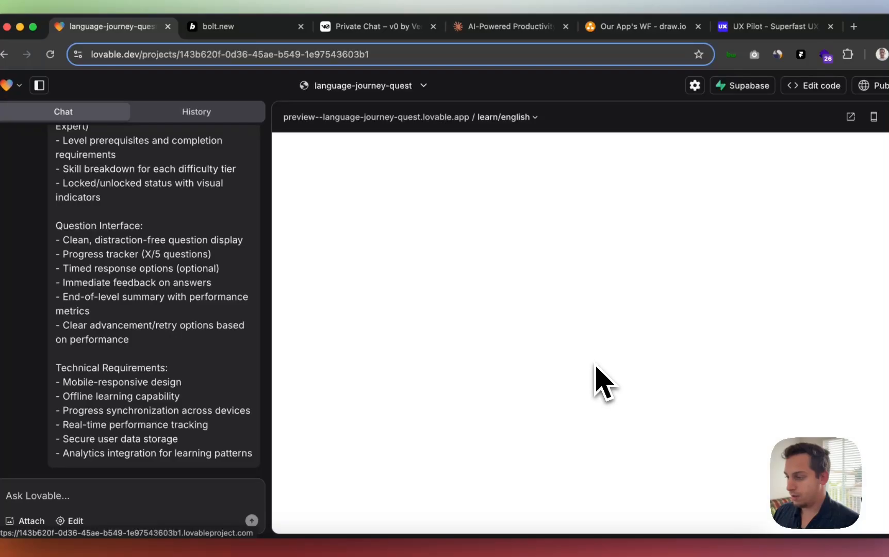
scroll(661, 373, down, 4)
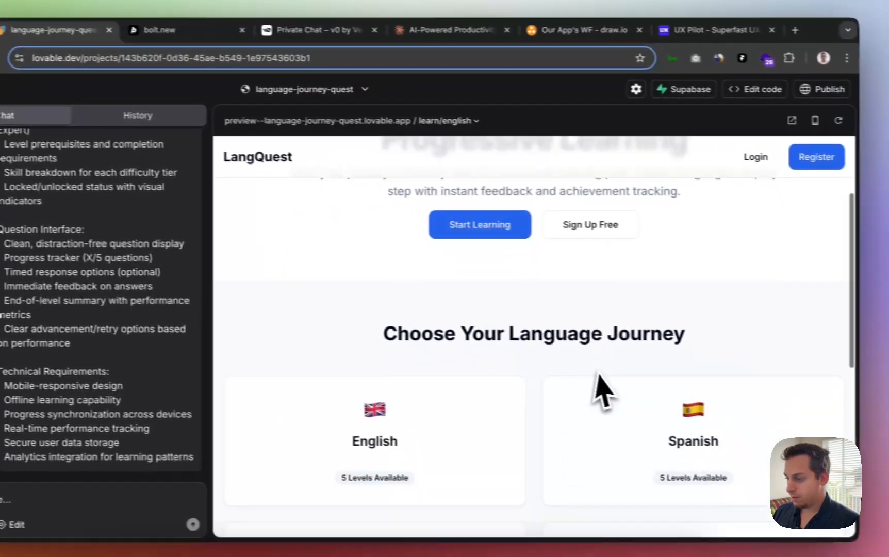
scroll(763, 274, up, 2)
scroll(670, 268, down, 1)
click(402, 431)
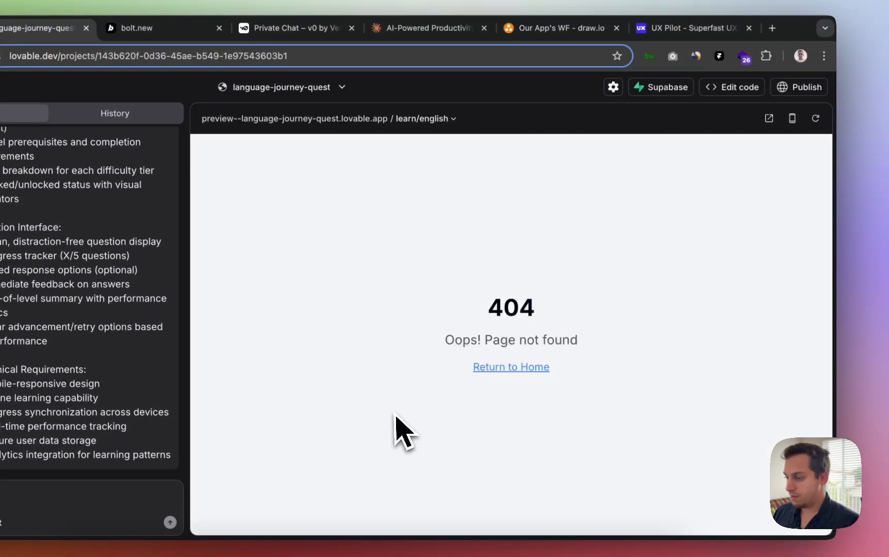
click(490, 369)
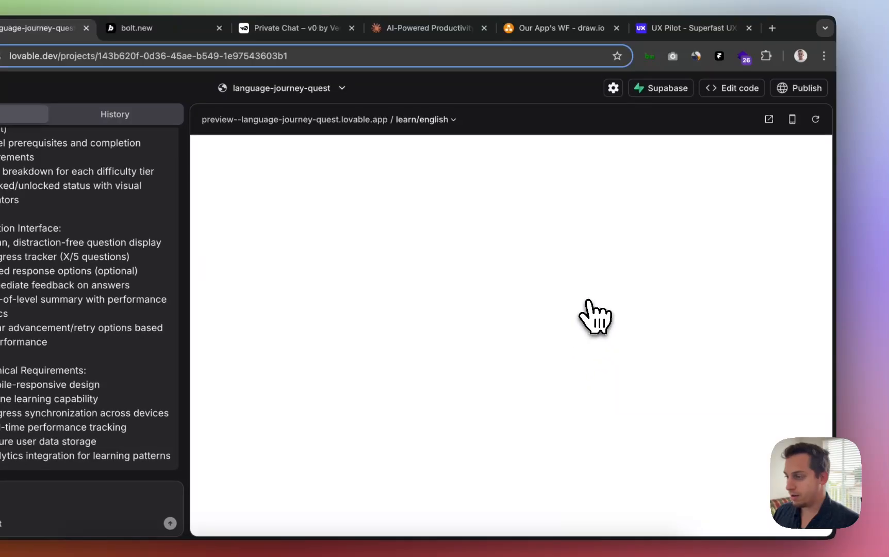
- Test the Login, Register and Sign Up Free links in the LangQuest preview, returning home each time, and check Lovable's chat summary
click(739, 154)
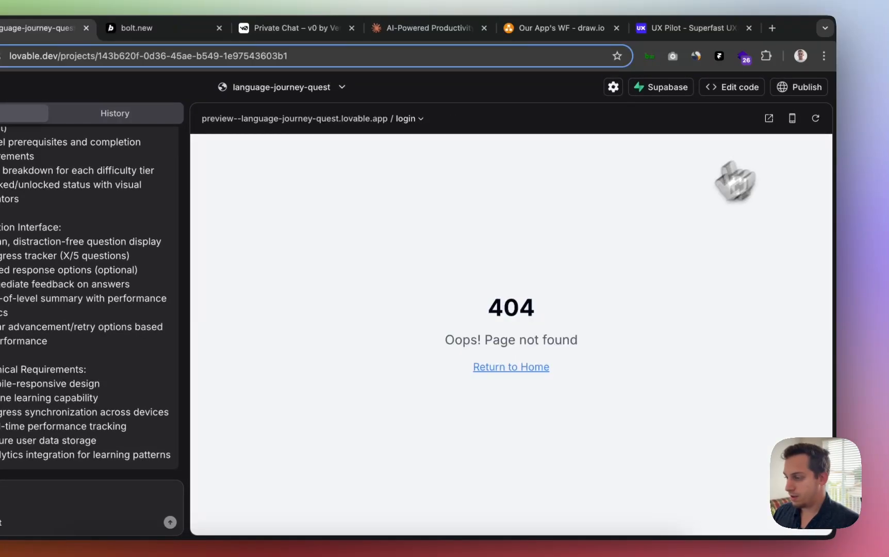
click(496, 369)
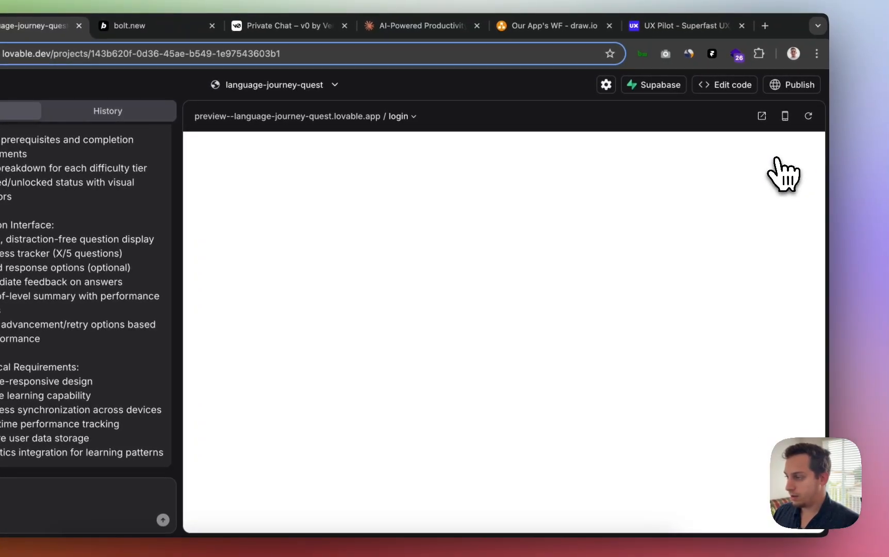
click(780, 170)
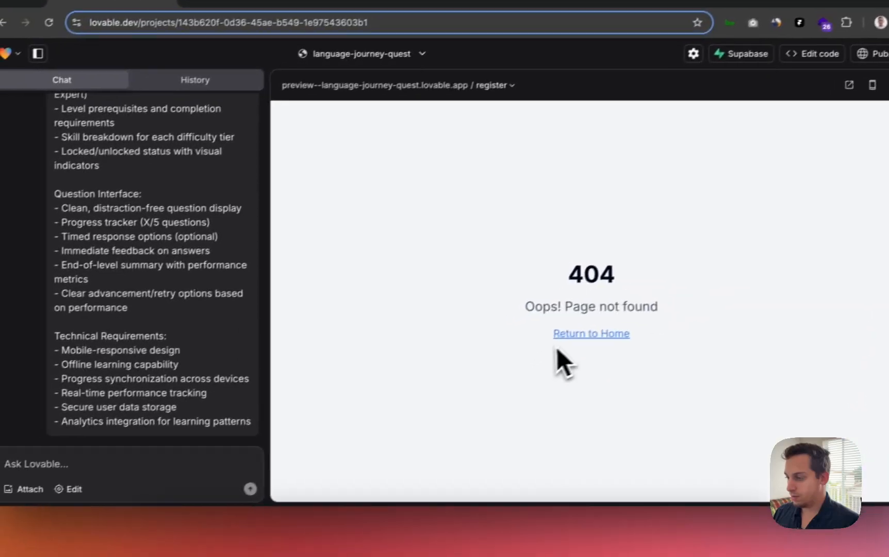
click(585, 329)
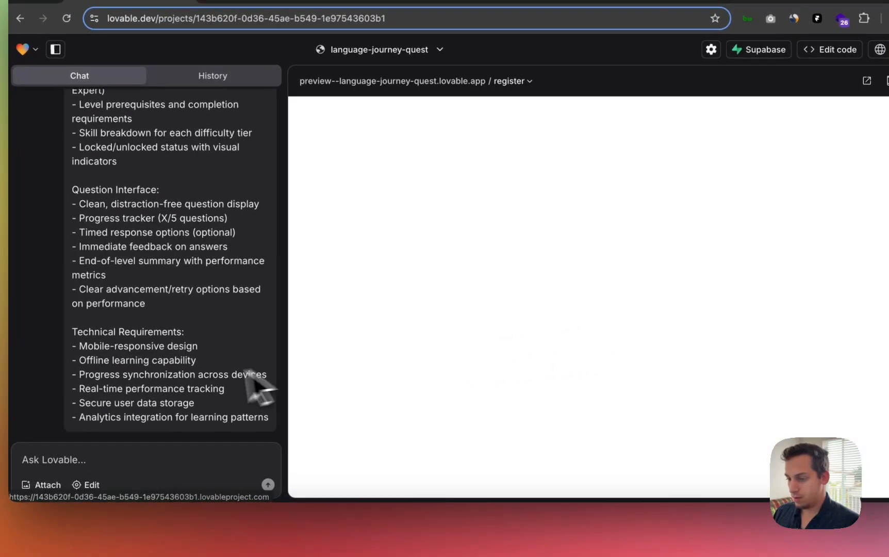
scroll(208, 386, down, 10)
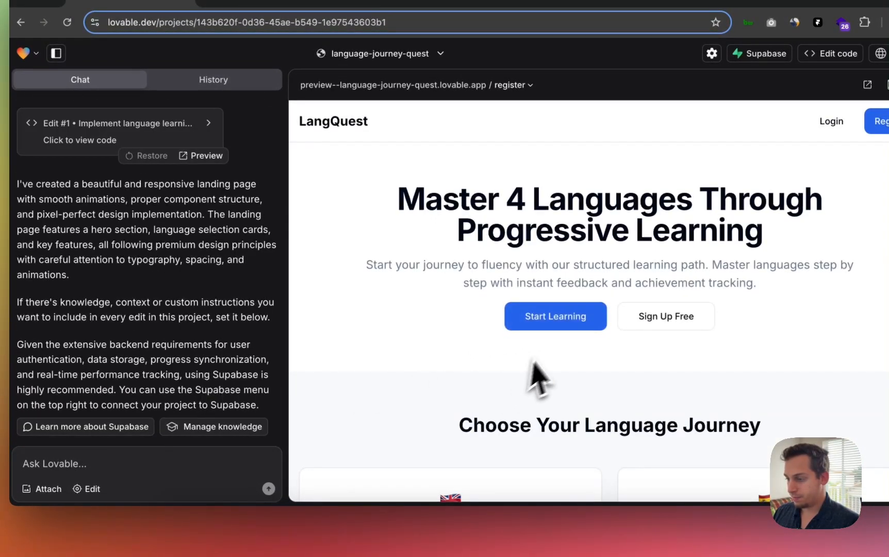
click(633, 324)
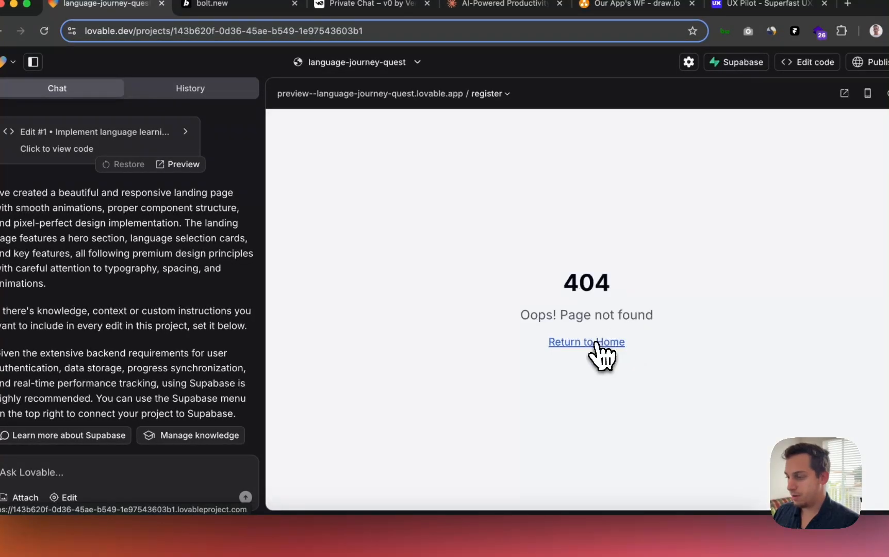
click(598, 343)
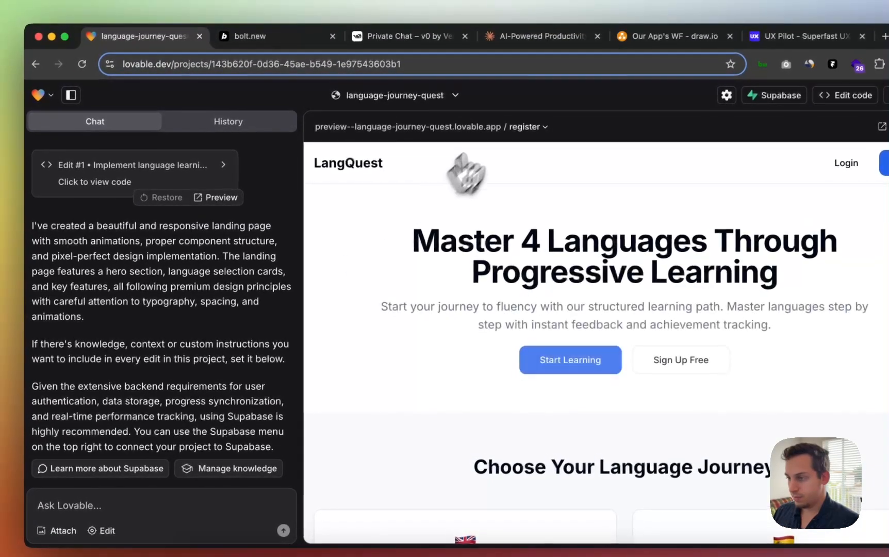
- Check the app's available routes by previewing the Index and NotFound pages, ending on Index
click(506, 95)
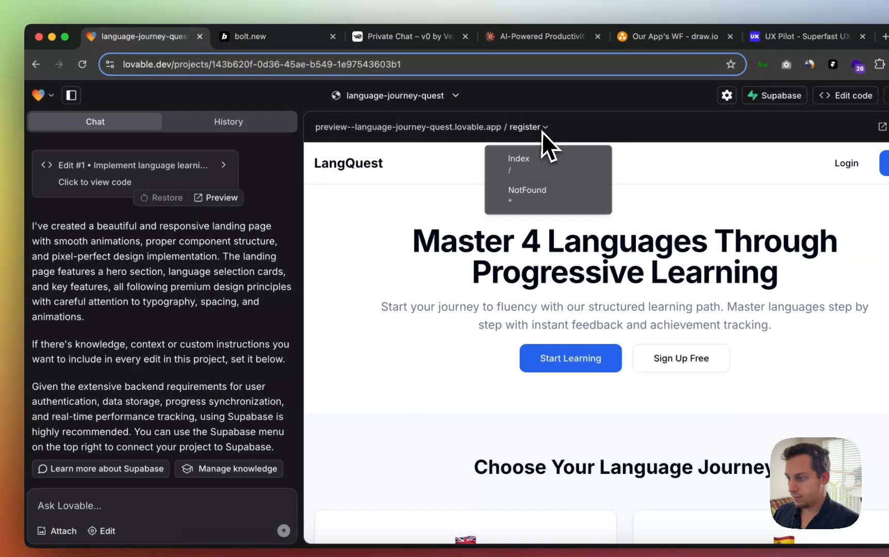
click(539, 166)
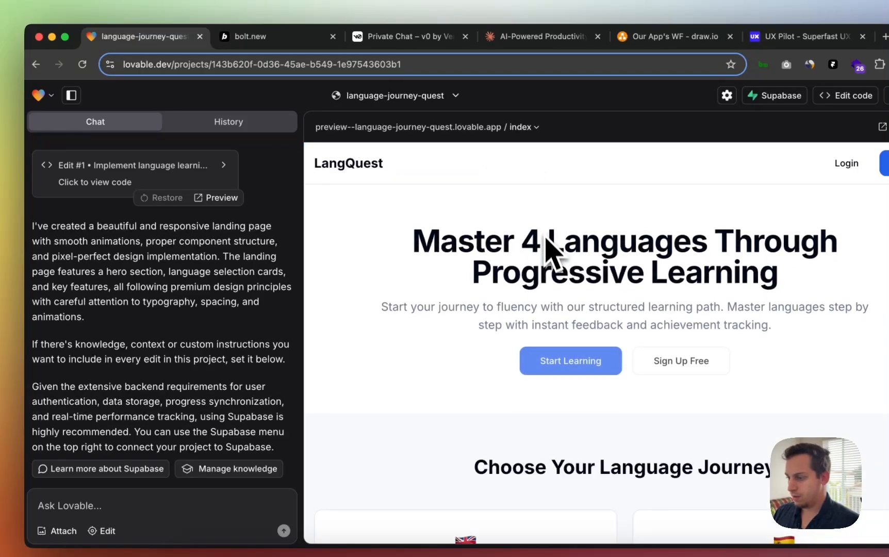
scroll(554, 261, down, 3)
click(520, 129)
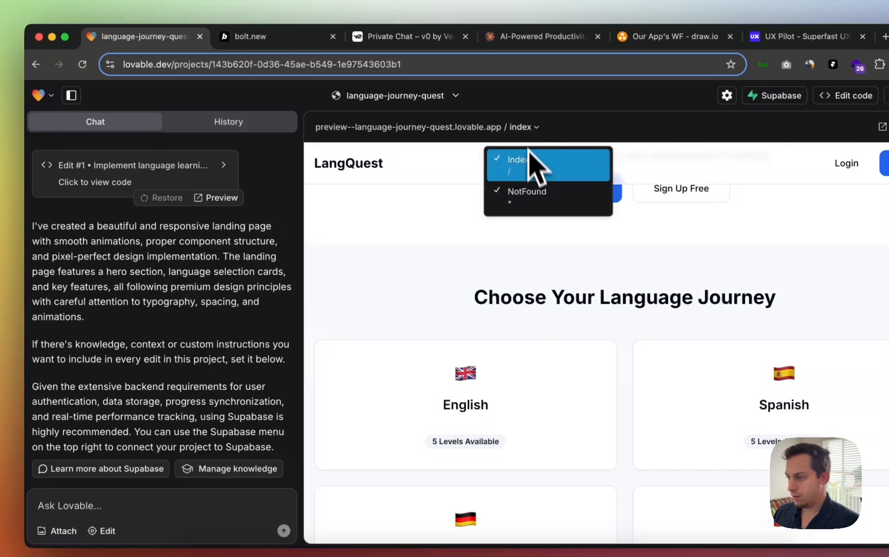
click(518, 129)
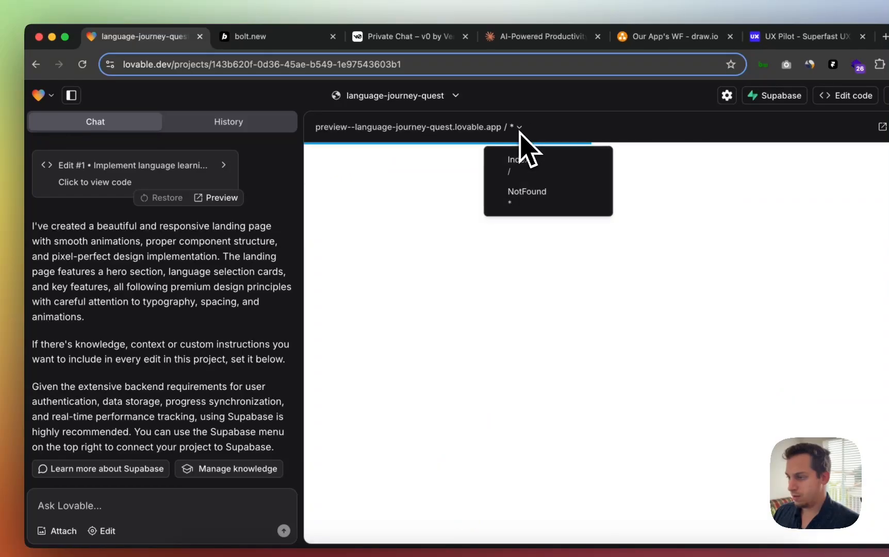
click(525, 175)
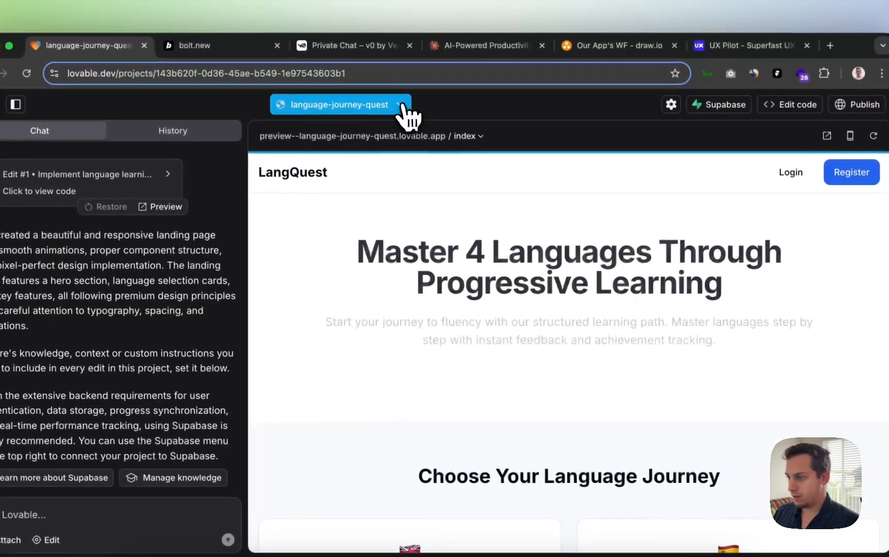
- Check the language-journey-quest project's visibility options, and look through the language cards and Why Choose LangQuest section in the preview
click(456, 97)
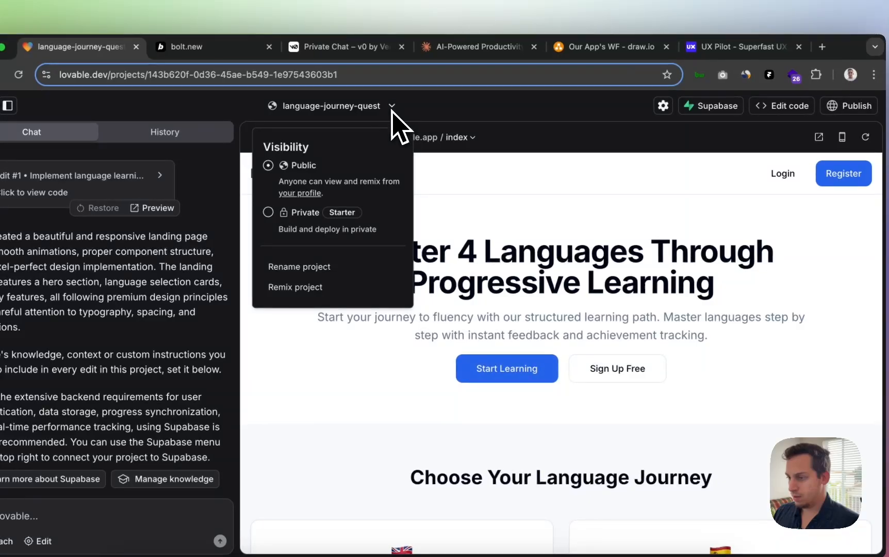
click(392, 109)
scroll(518, 412, down, 7)
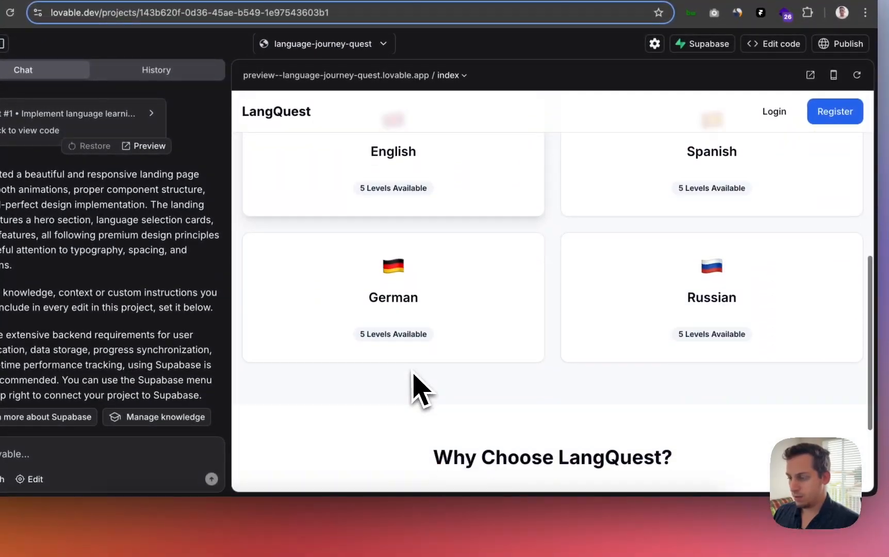
scroll(413, 374, down, 3)
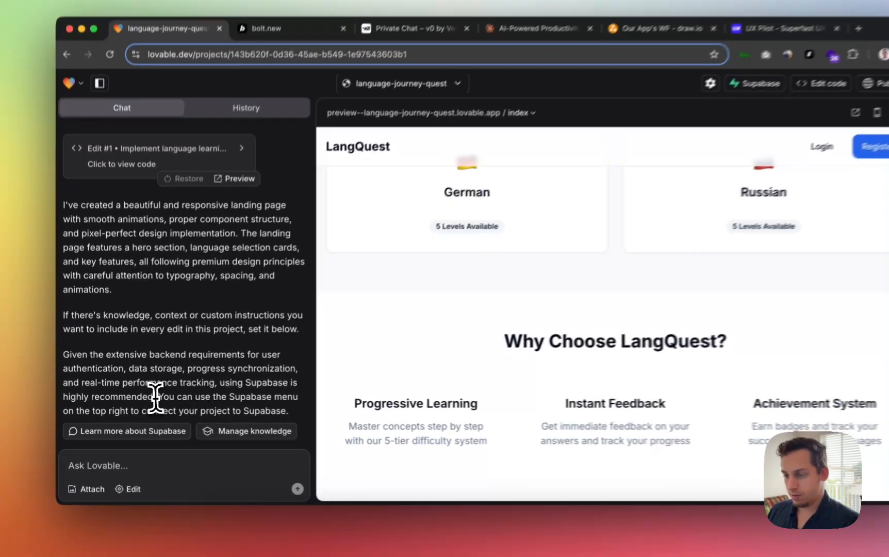
- Highlight the Supabase recommendation in Lovable's chat and start connecting Supabase to the project, opening its authorization window
drag(150, 399, 295, 396)
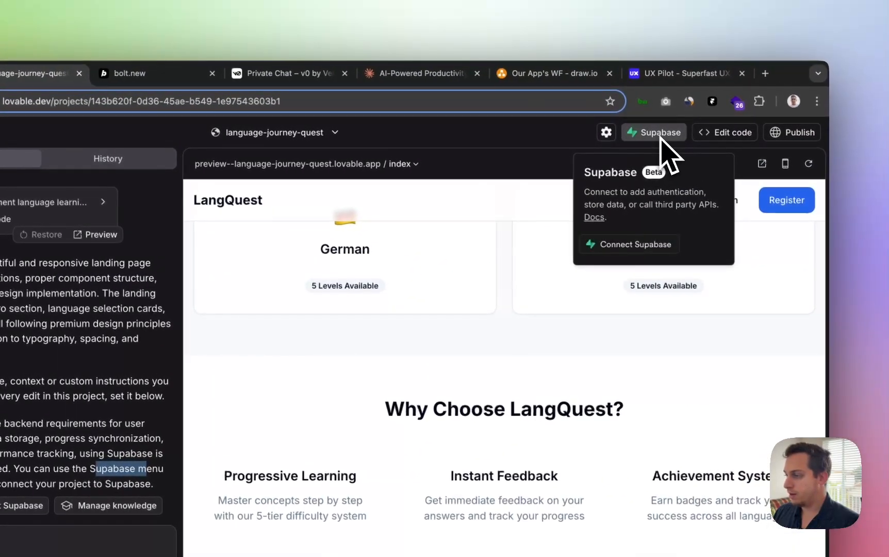
click(654, 244)
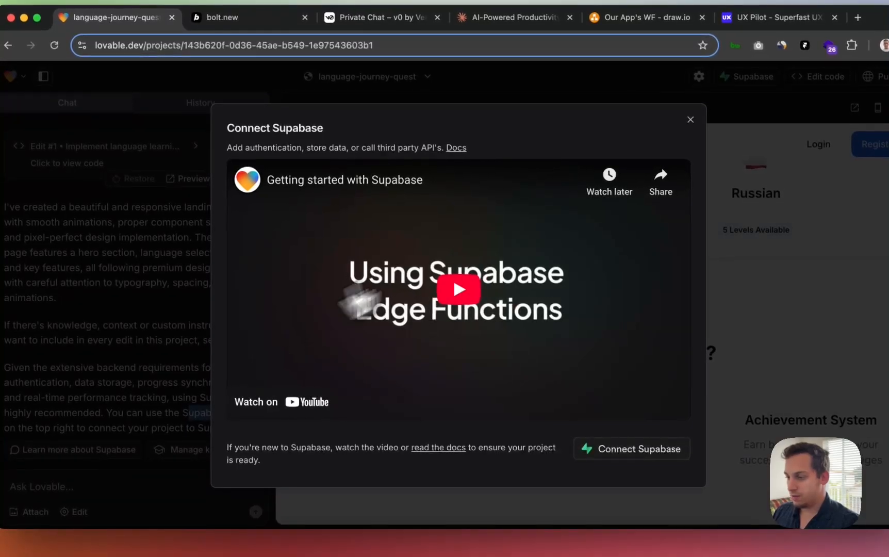
click(602, 458)
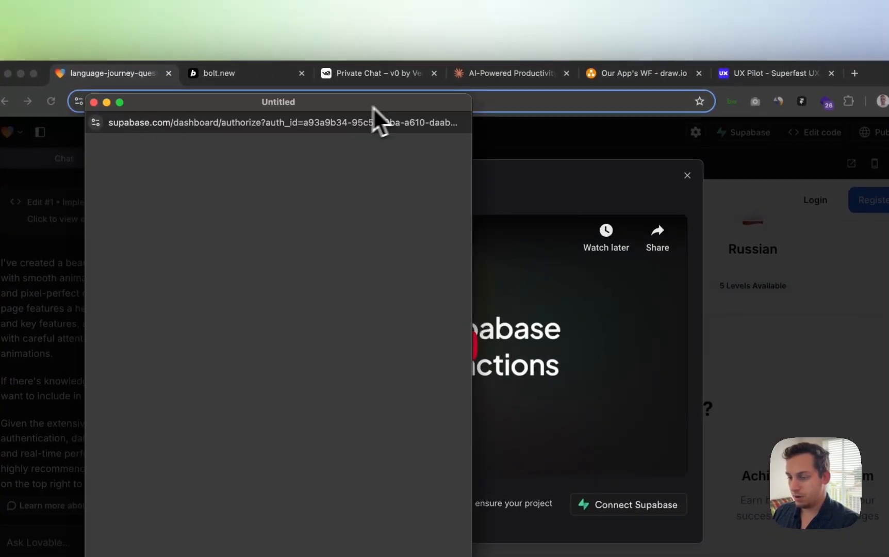
drag(373, 106, 499, 97)
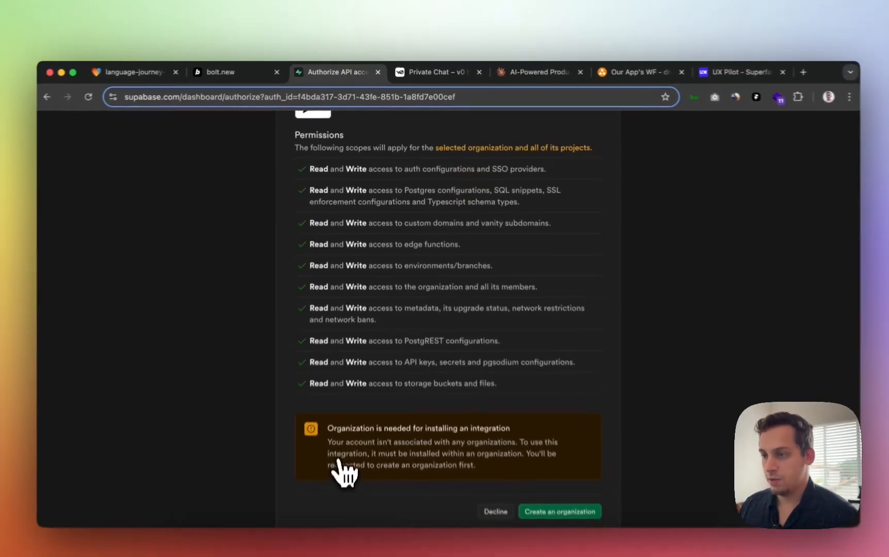
- Review Bolt's requested Supabase permissions, create a Personal organization on the Free plan, and authorize Bolt's API access to it
scroll(309, 165, up, 3)
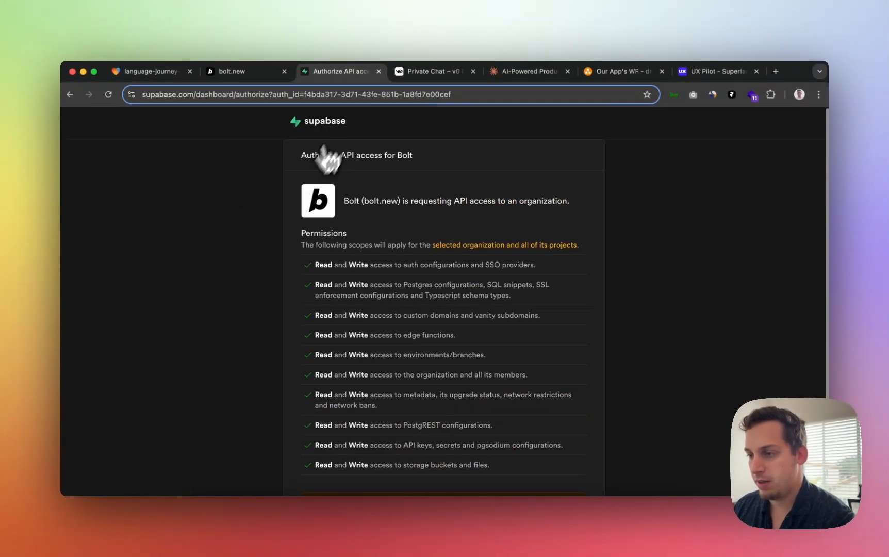
scroll(316, 198, down, 2)
scroll(314, 205, down, 1)
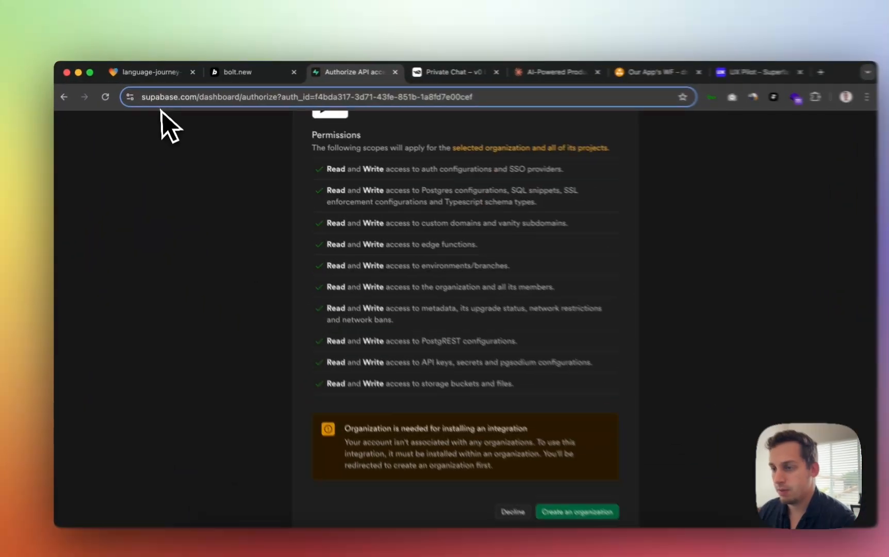
click(147, 72)
click(356, 75)
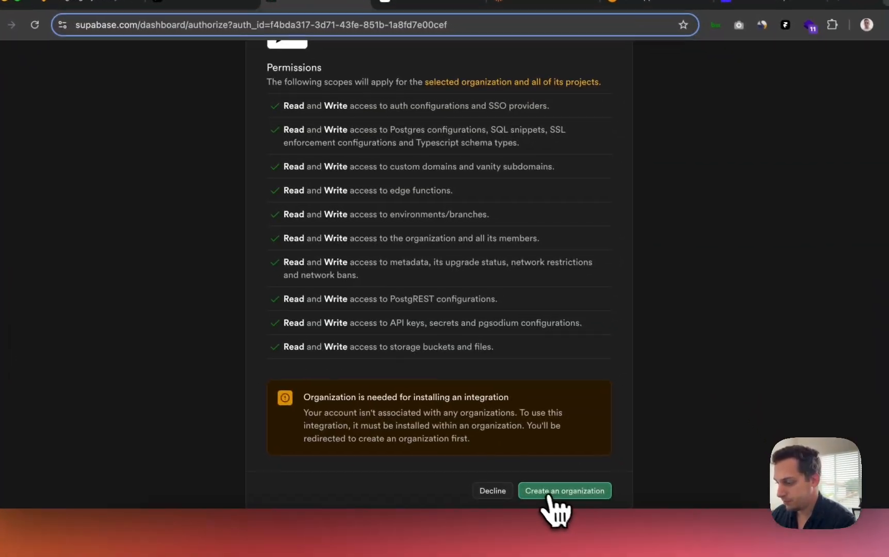
click(549, 495)
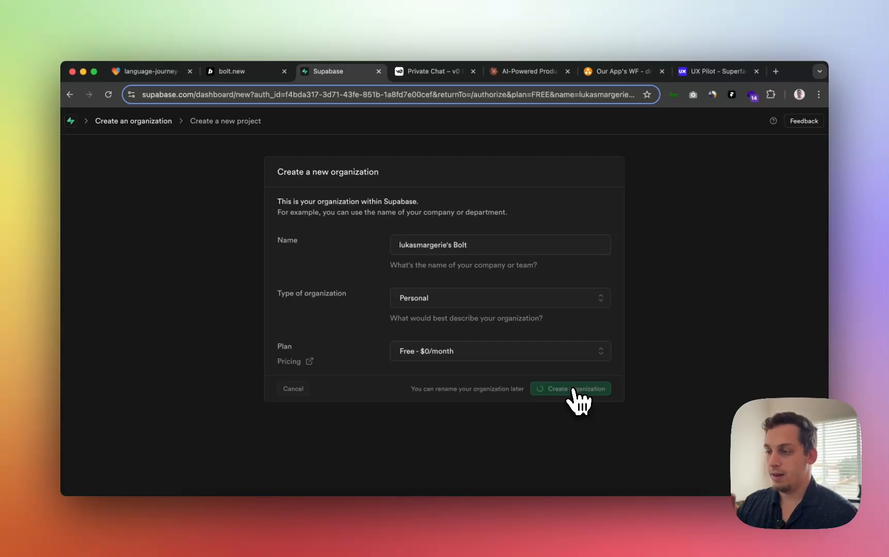
scroll(574, 392, down, 5)
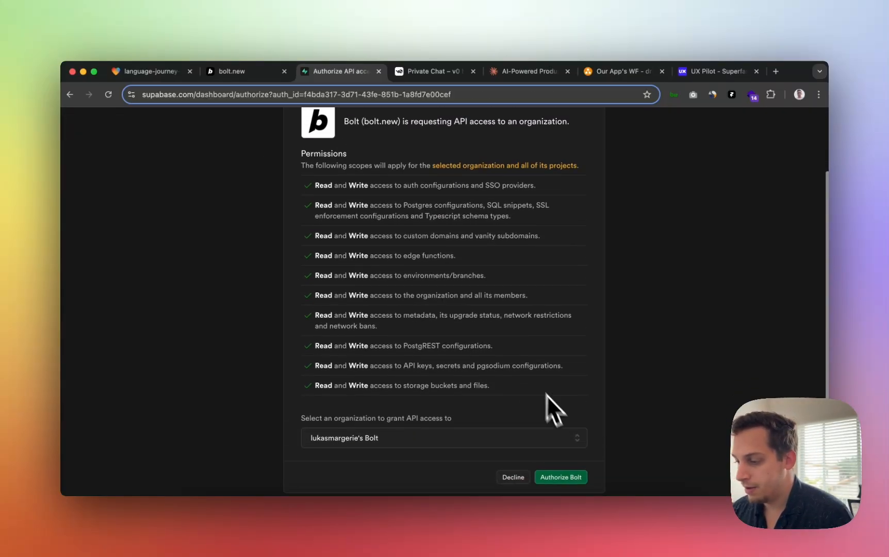
click(554, 482)
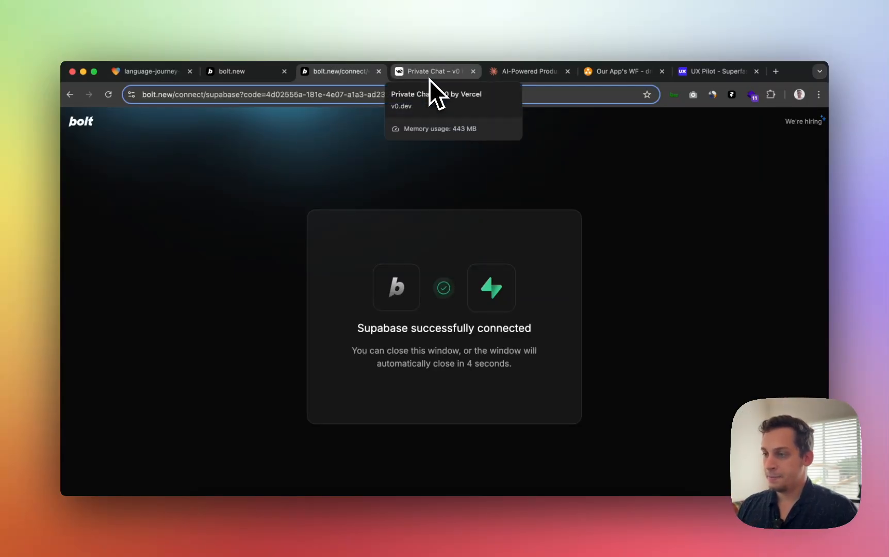
- Return to the Bolt project and submit the import-analysis error message in its chat
click(431, 74)
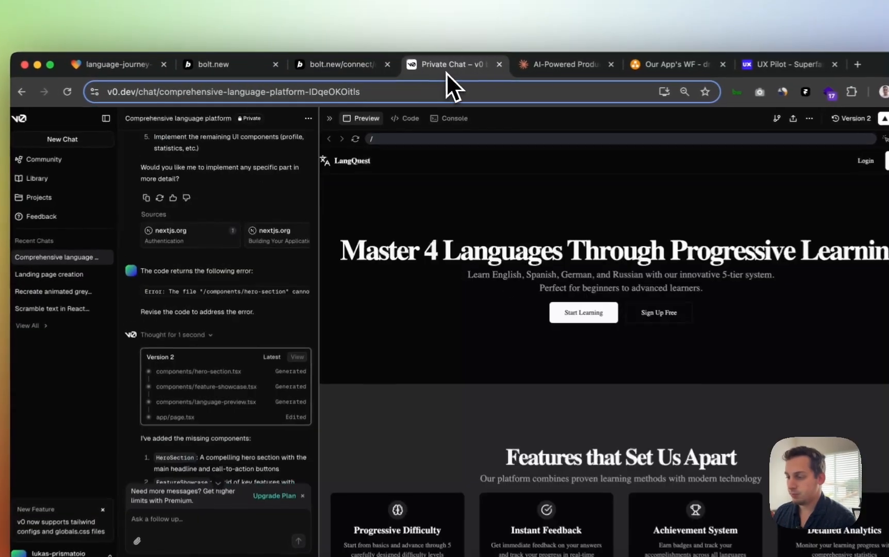
click(350, 78)
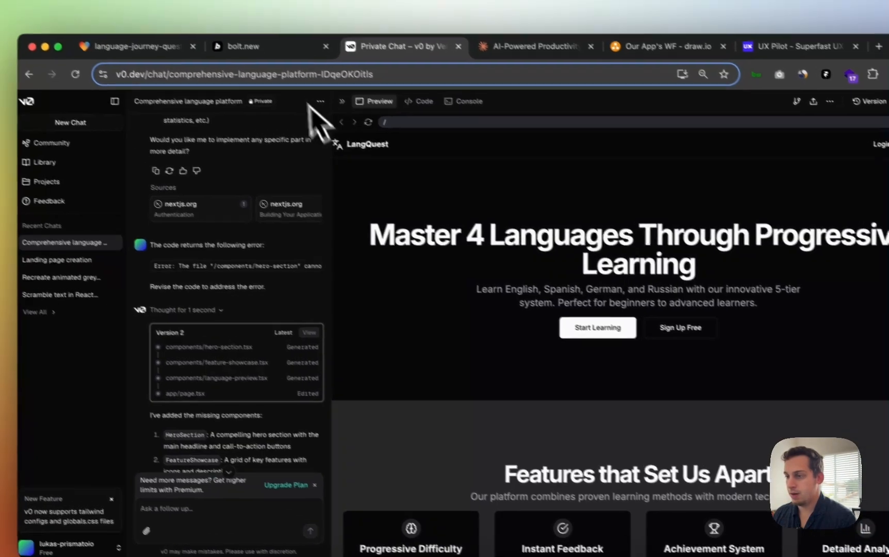
click(216, 32)
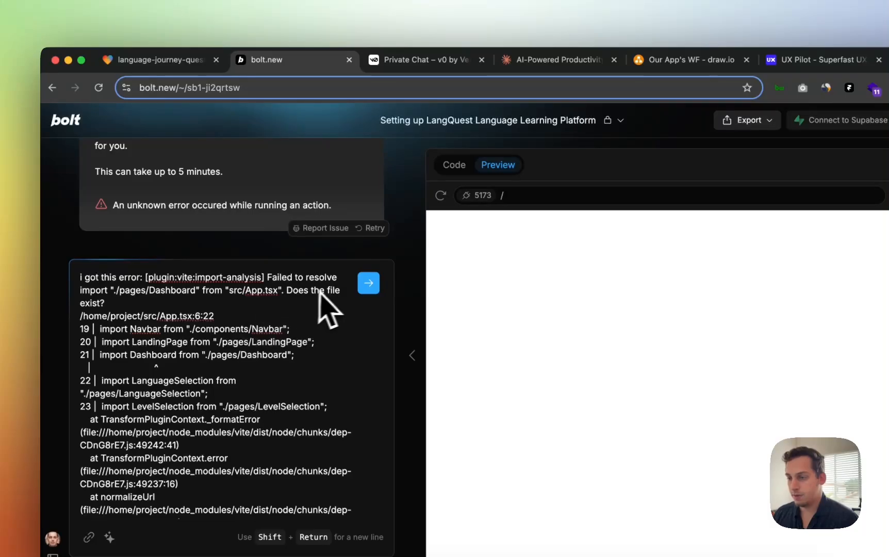
scroll(319, 310, down, 10)
click(369, 284)
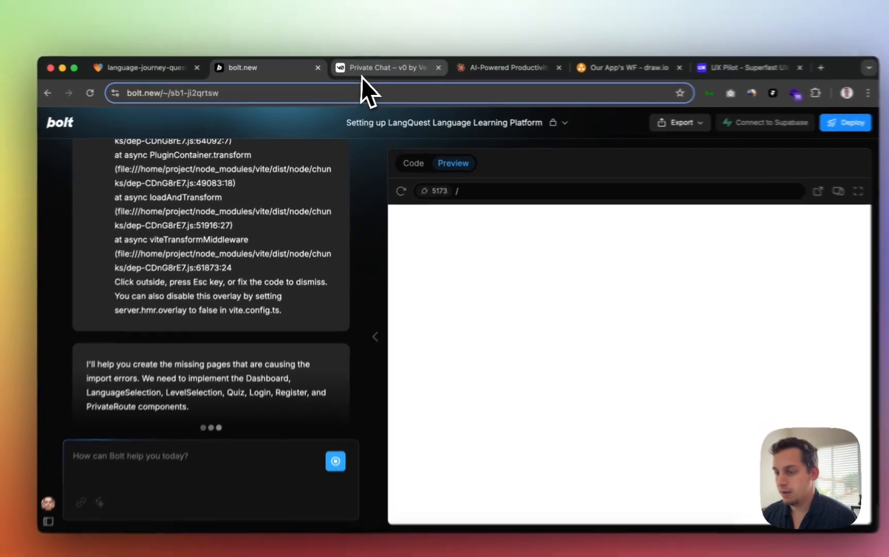
- Switch to v0, collapse the sidebar, and review the chat summary and the sections of the LangQuest landing page
click(379, 71)
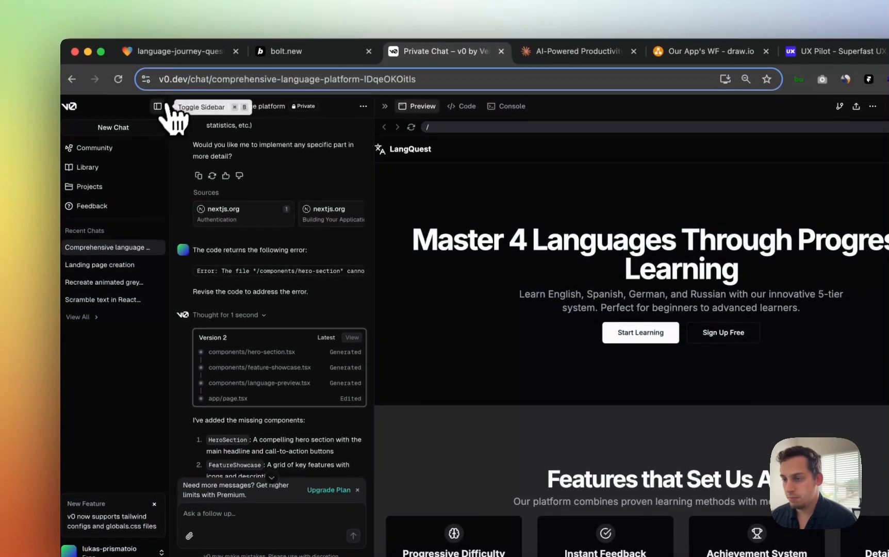
click(157, 88)
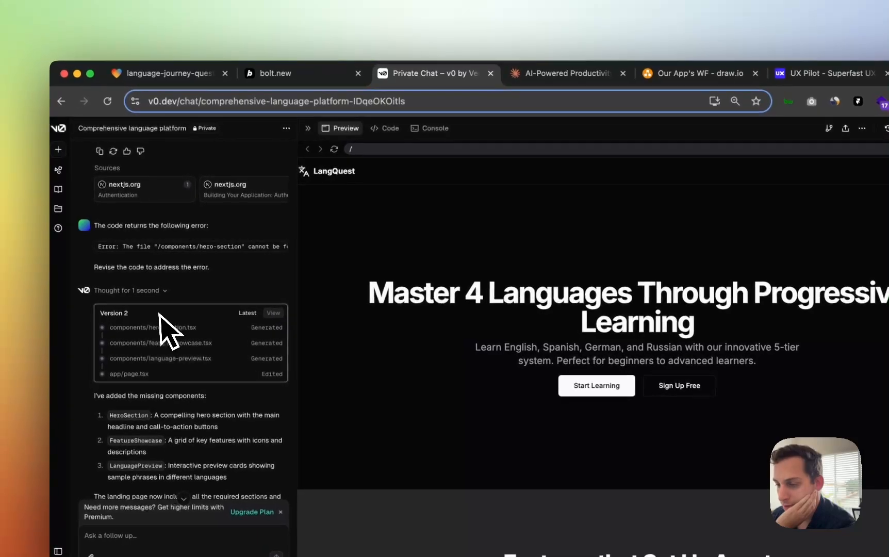
scroll(206, 262, down, 5)
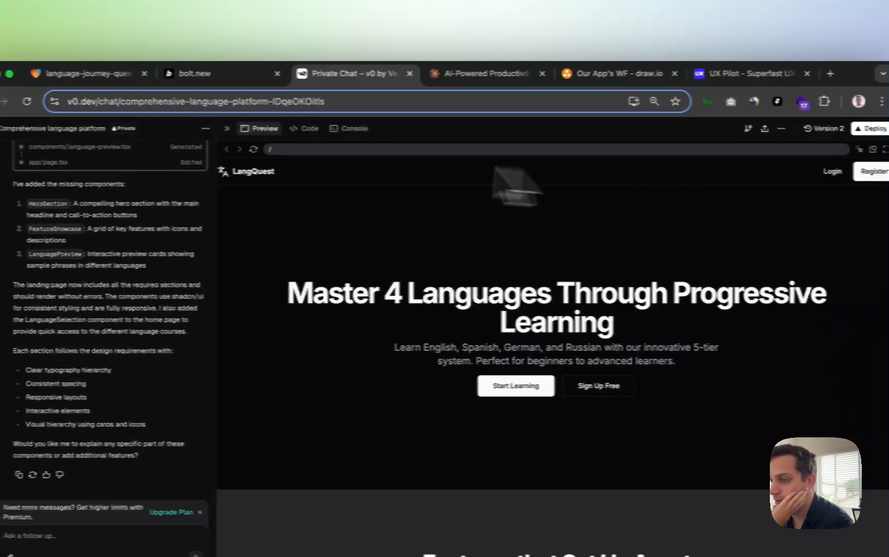
click(165, 73)
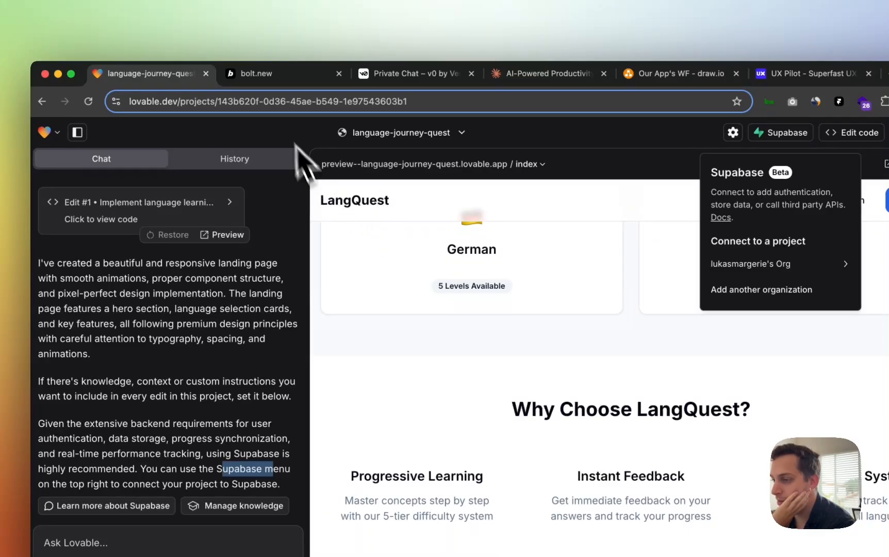
click(410, 73)
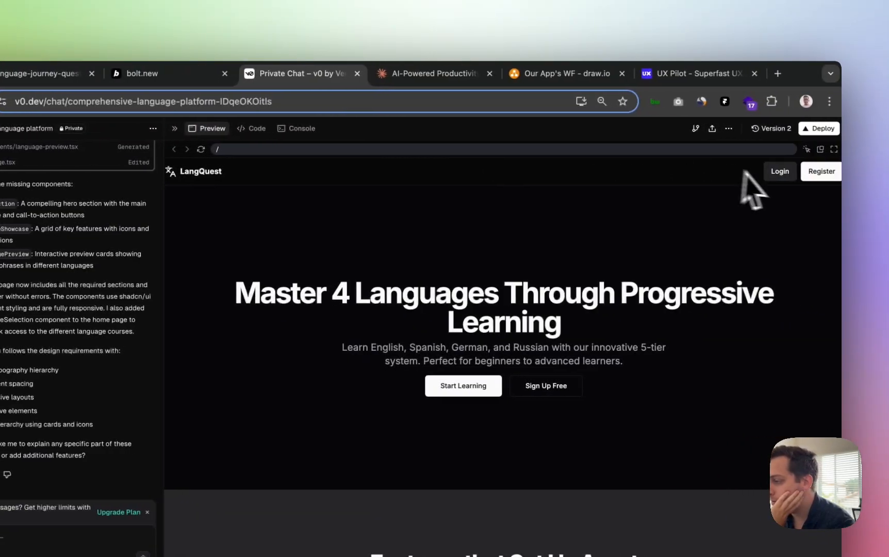
scroll(457, 363, down, 10)
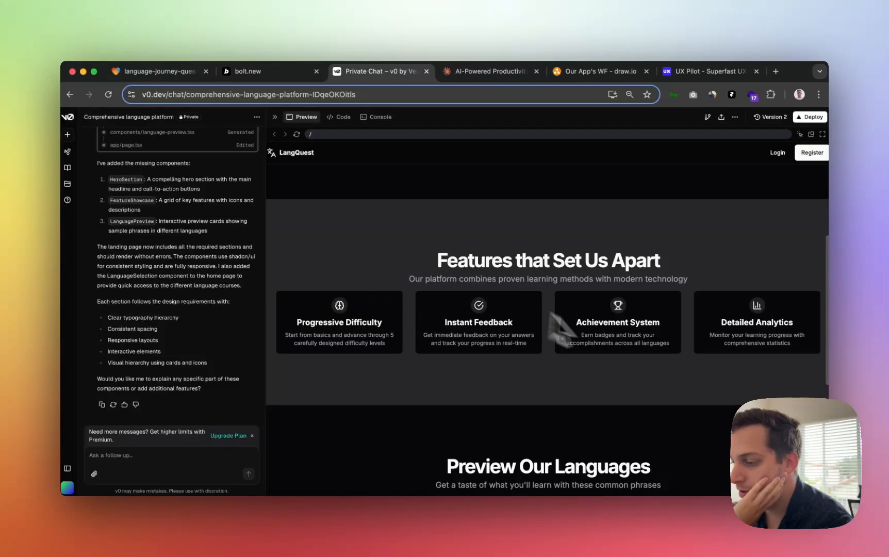
scroll(624, 348, down, 5)
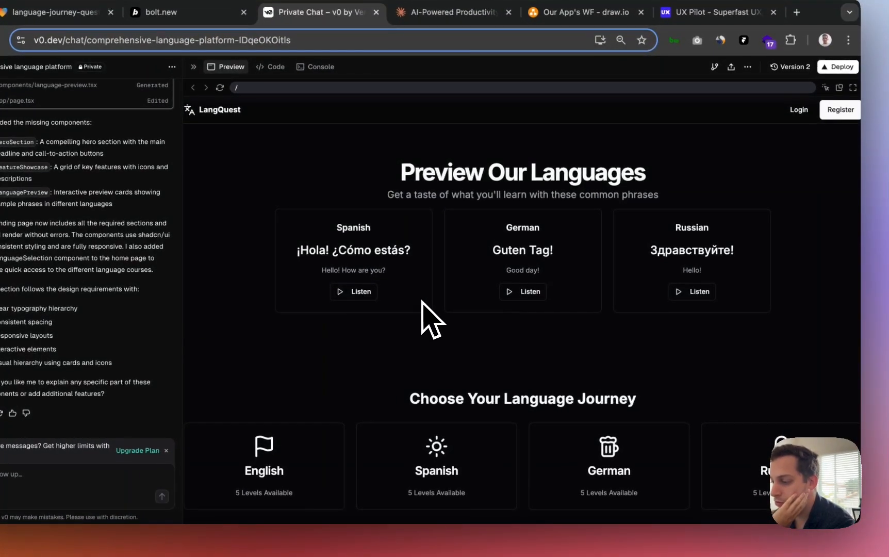
- Test the Spanish language card and the Login and Register links in v0's preview, returning to the home page
click(408, 464)
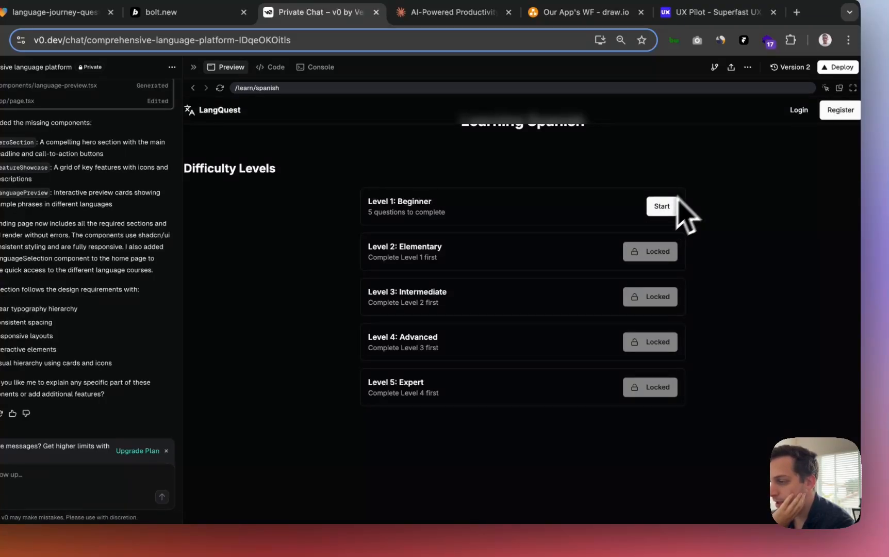
click(799, 110)
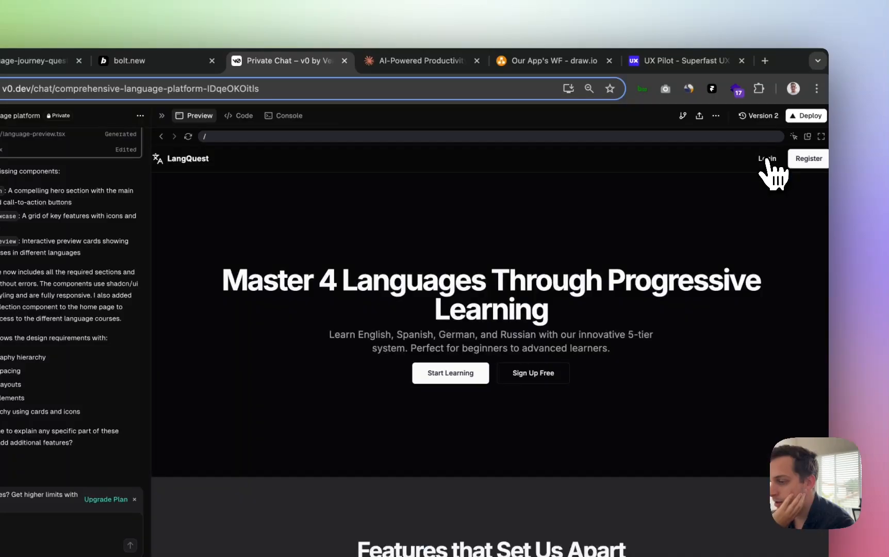
click(760, 164)
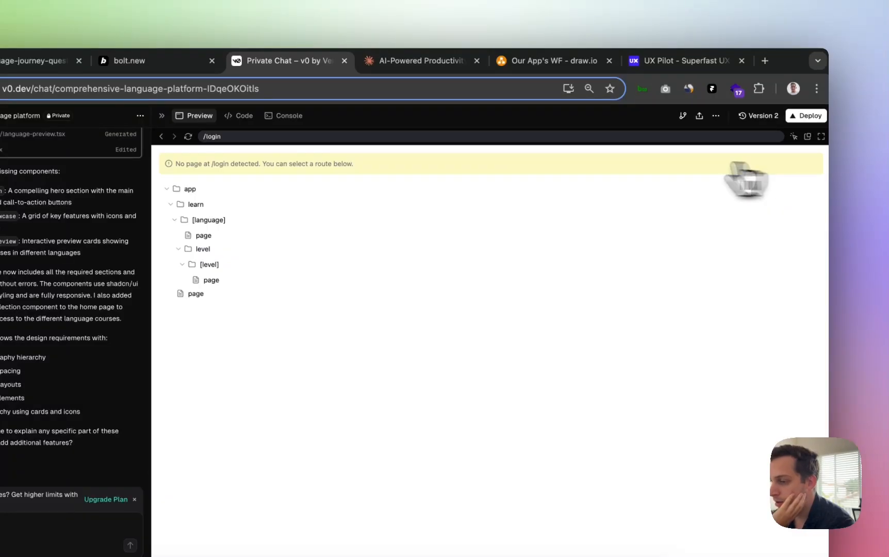
click(161, 136)
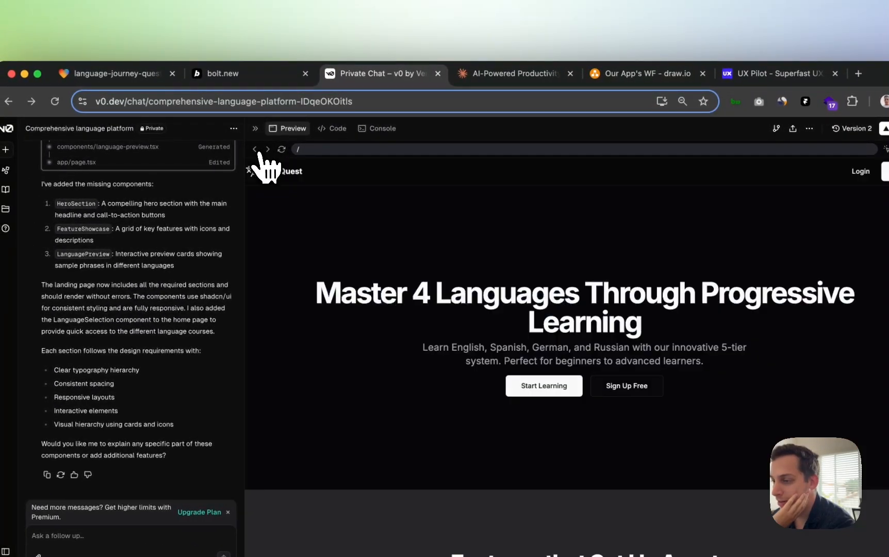
click(885, 172)
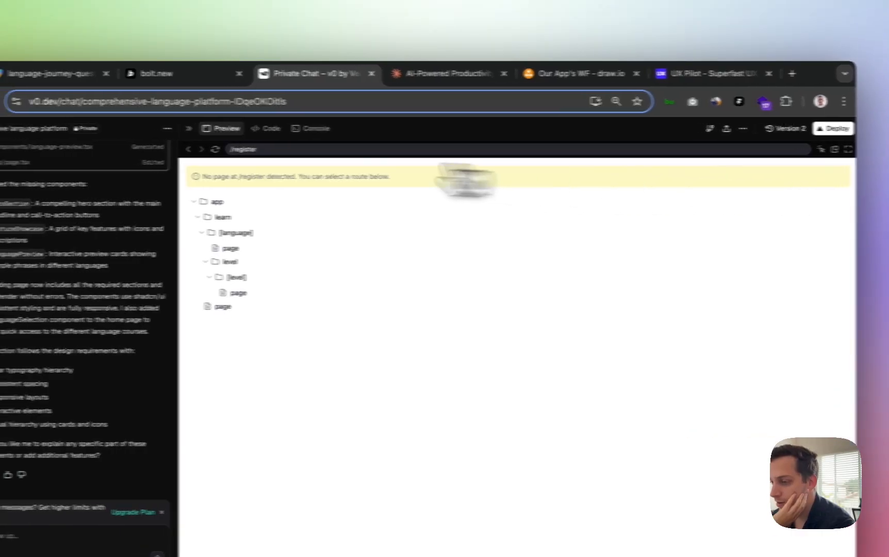
click(188, 149)
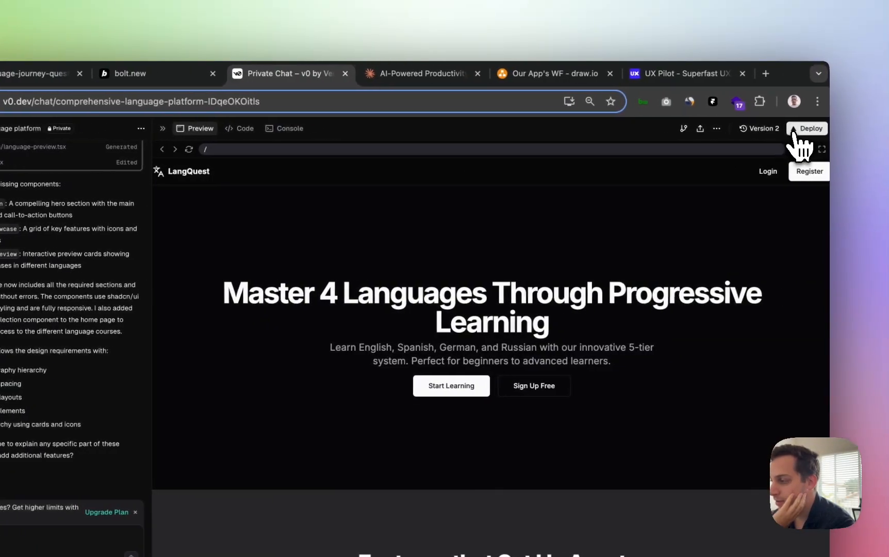
- Deploy Version 2 of the LangQuest app and open its additional export and publishing options
click(794, 133)
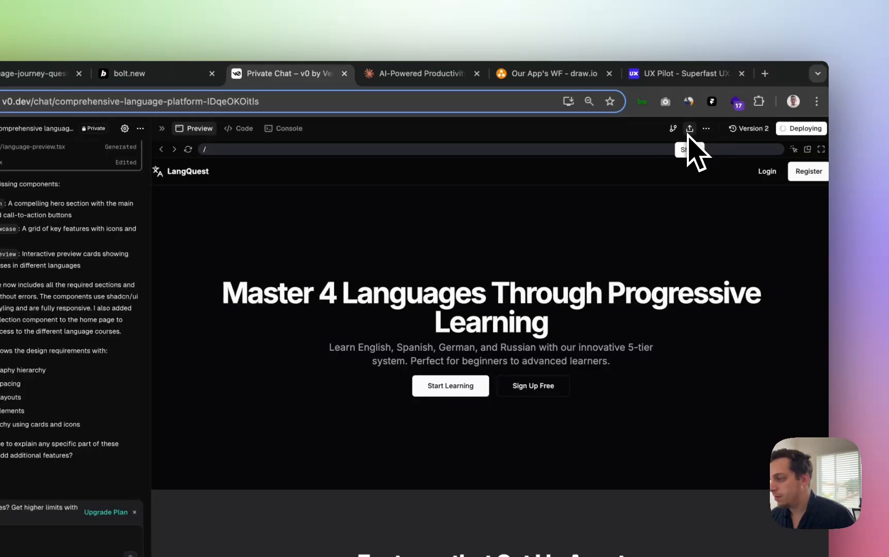
click(706, 130)
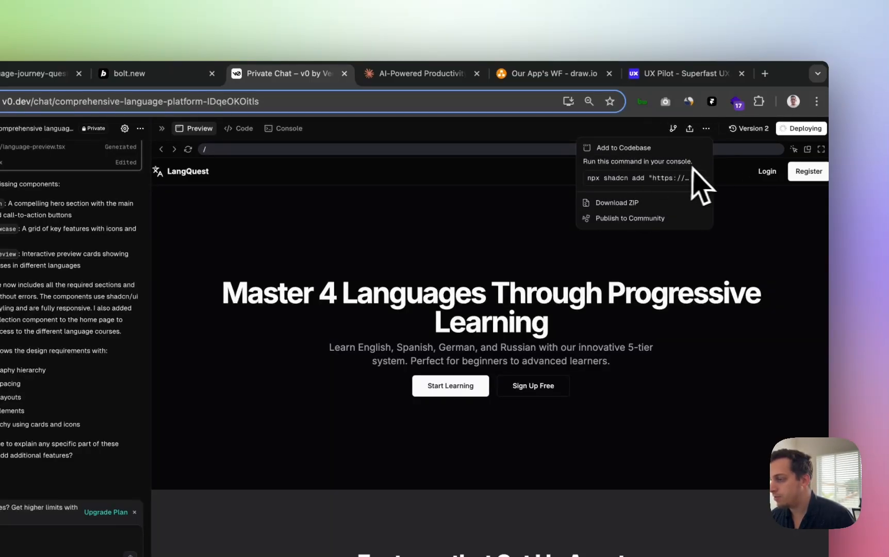
- Switch from v0 to the bolt.new project and review its latest chat response and the Supabase connection notice
click(725, 165)
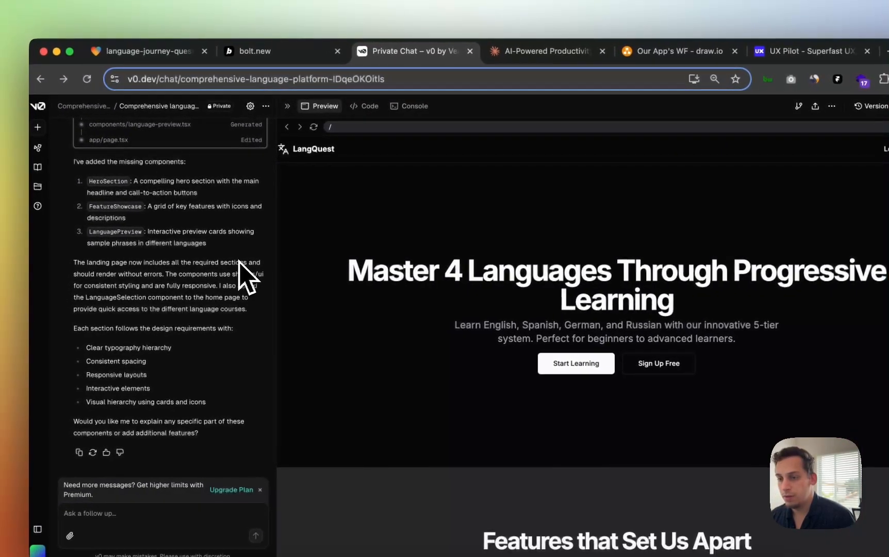
scroll(151, 180, up, 1)
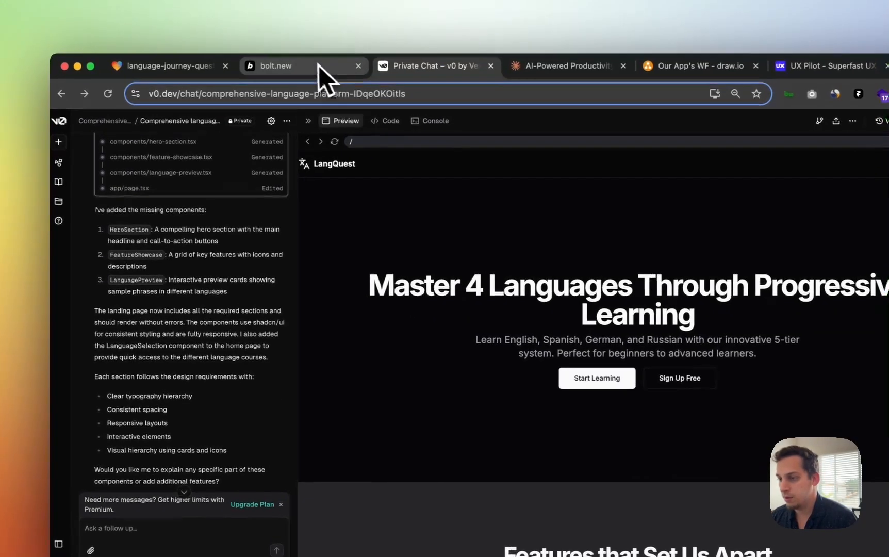
click(309, 63)
scroll(289, 304, down, 10)
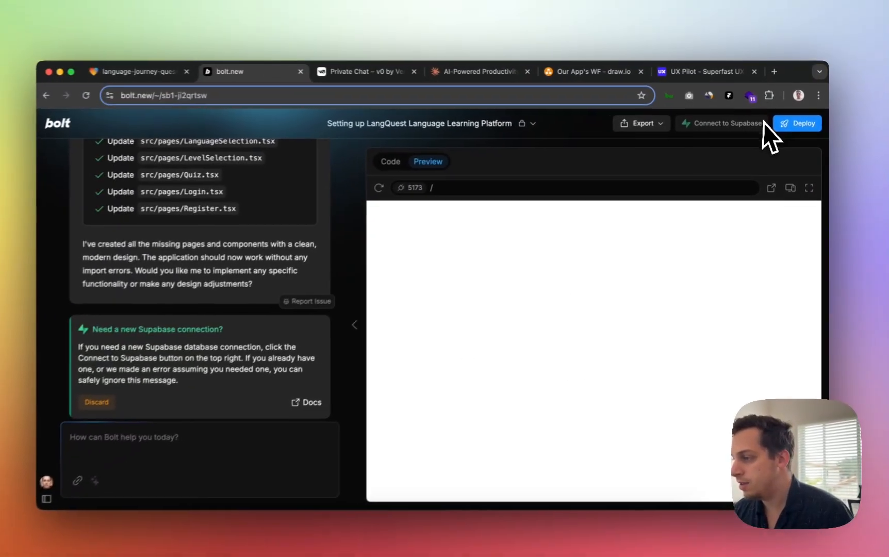
scroll(216, 283, down, 1)
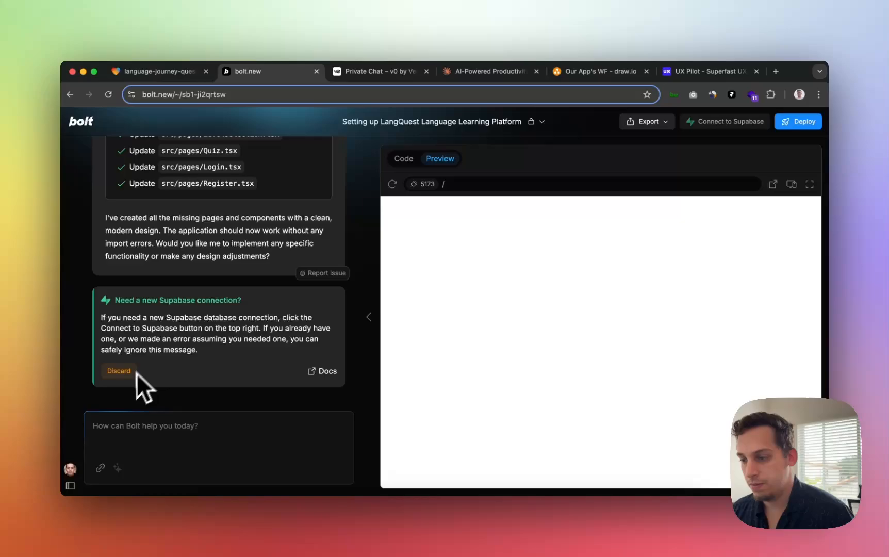
scroll(162, 351, up, 1)
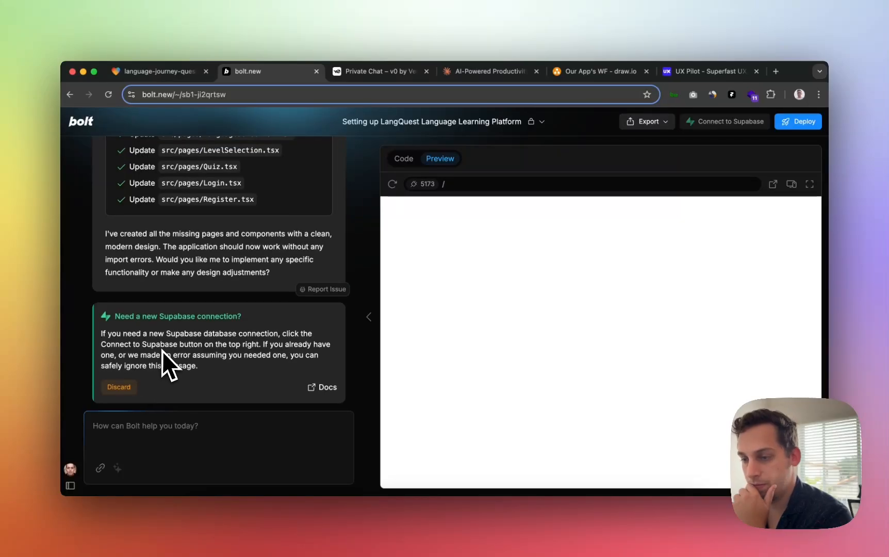
scroll(162, 351, up, 2)
scroll(162, 351, up, 3)
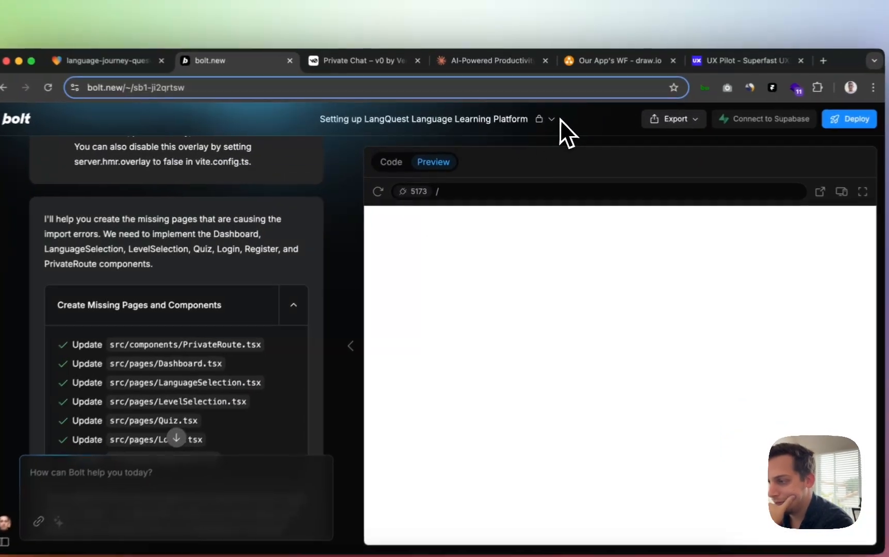
- Set the LangQuest project's visibility to Public and deploy the application
click(541, 121)
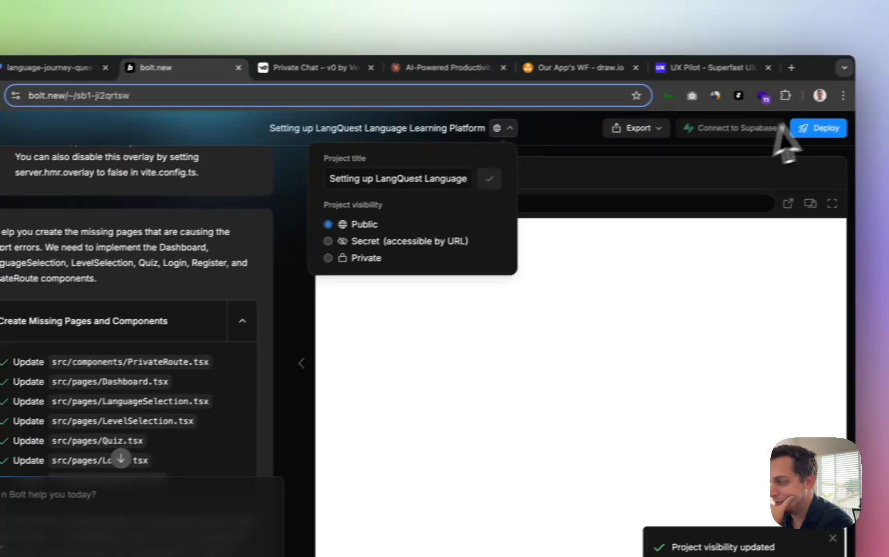
click(864, 118)
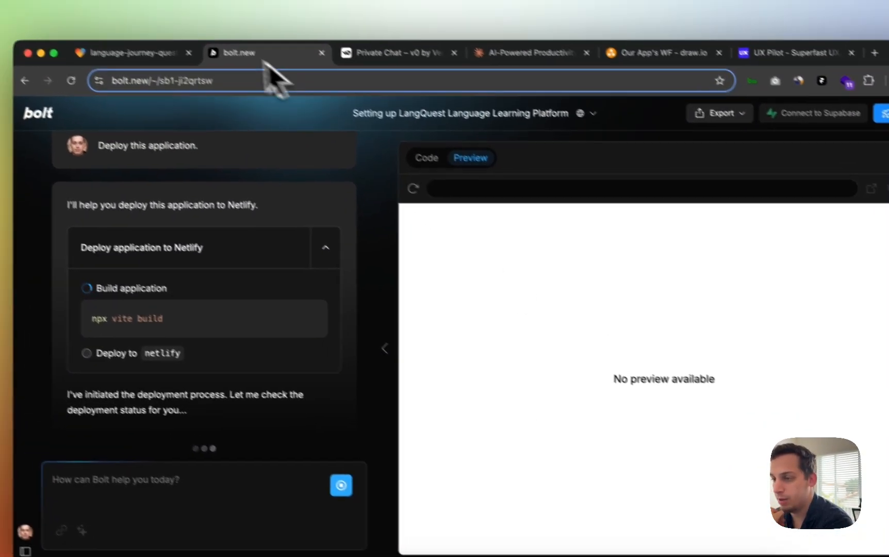
- Switch to the Lovable project, test the Register link in the LangQuest preview and return to the home page
click(98, 32)
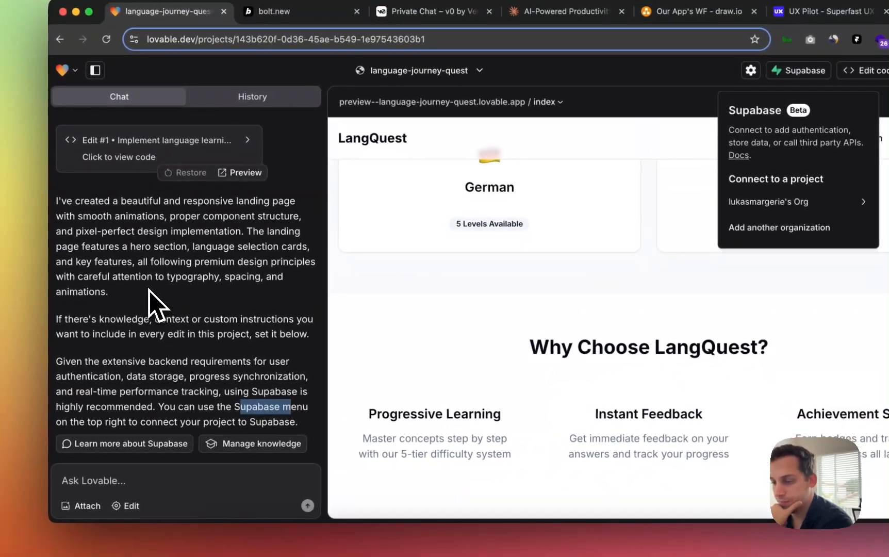
click(123, 391)
scroll(177, 381, up, 3)
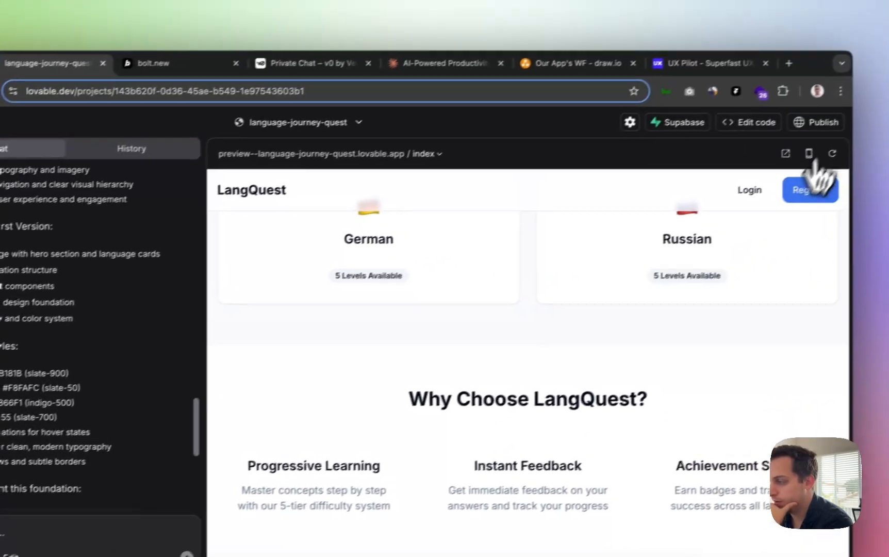
click(888, 138)
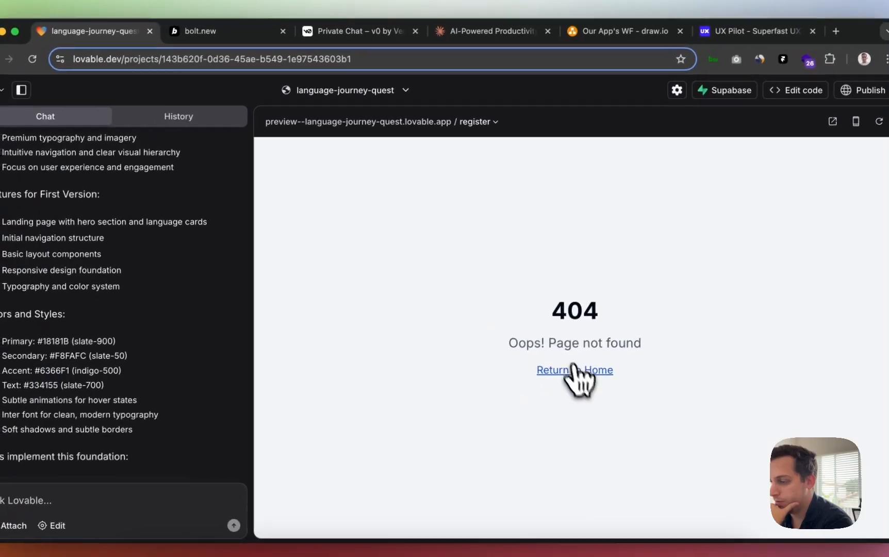
click(574, 370)
- Ask Lovable to create the login and register page using the added Supabase account, and let logged-in users view and take the quizzes
scroll(103, 299, down, 5)
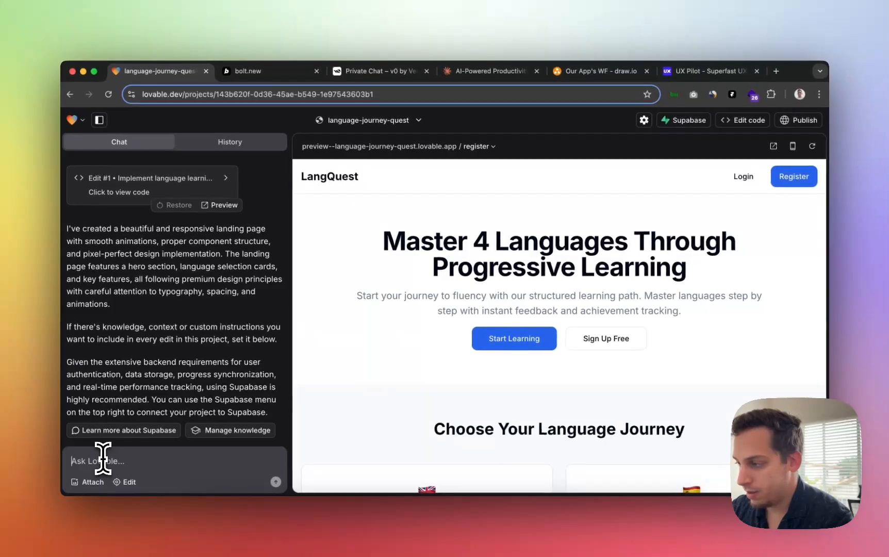
text(can)
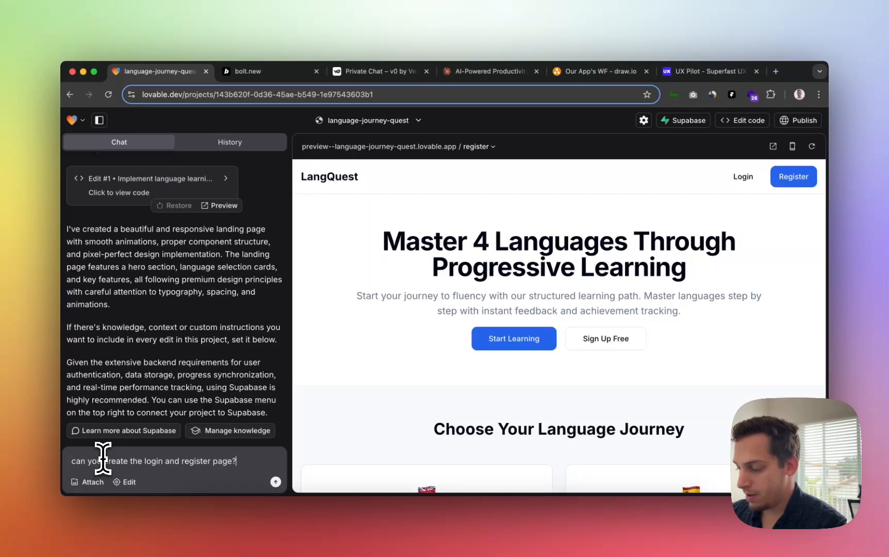
text(dded my supabase account. Also,)
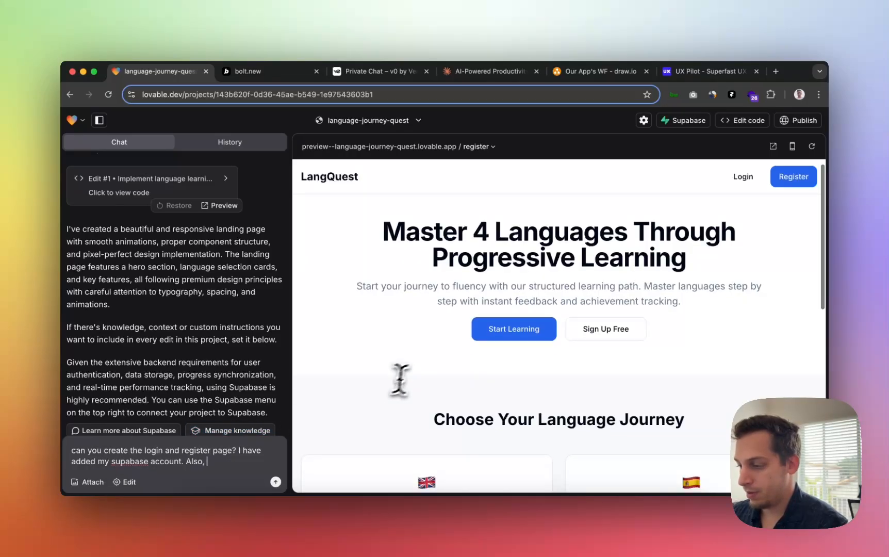
scroll(399, 377, down, 5)
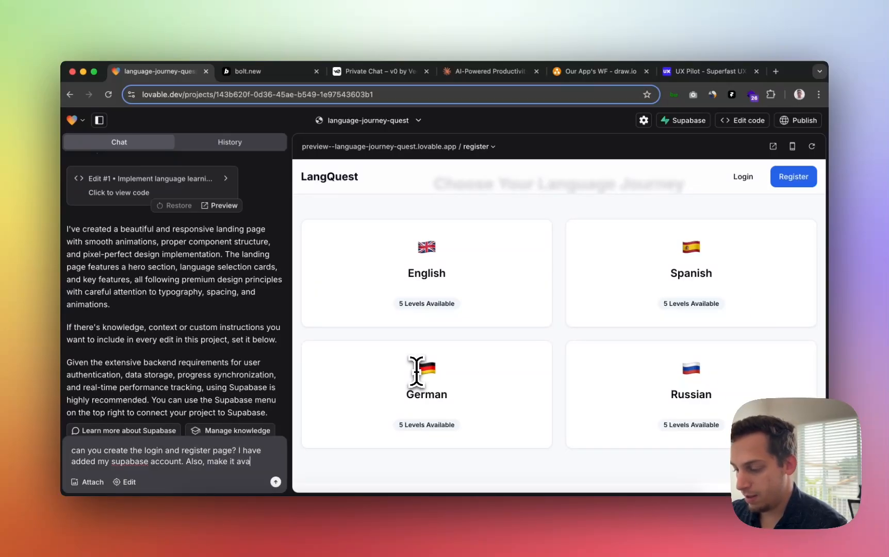
text(for users to view and take the quizes after they)
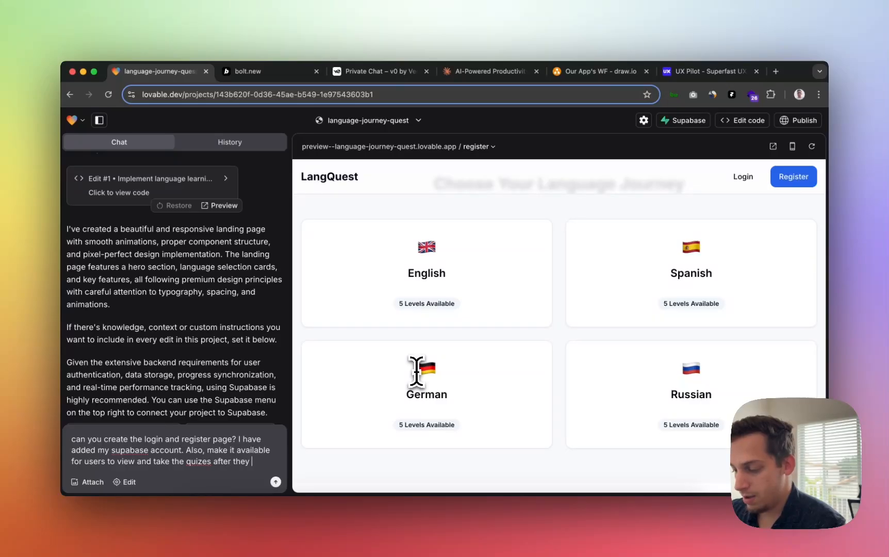
text(gged in.)
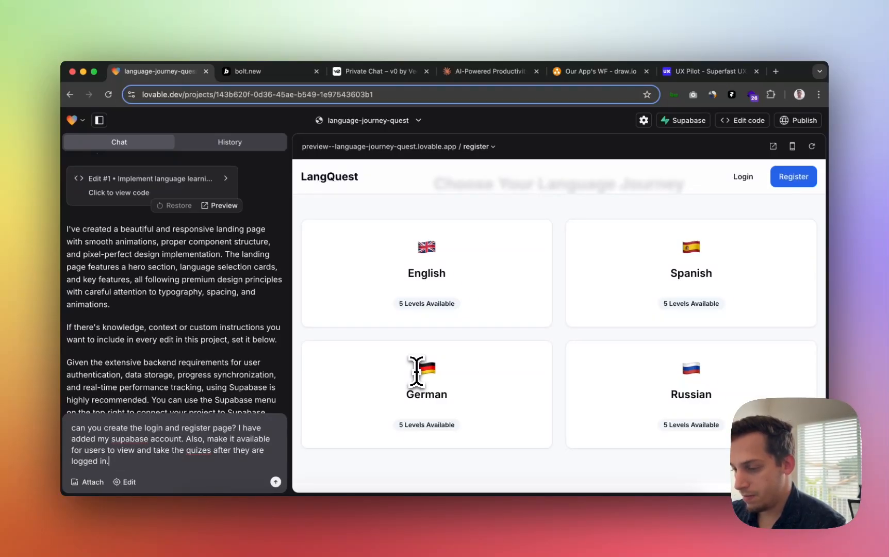
key(Return)
- Switch to the v0 project and check the state of its LangQuest deployment
click(382, 72)
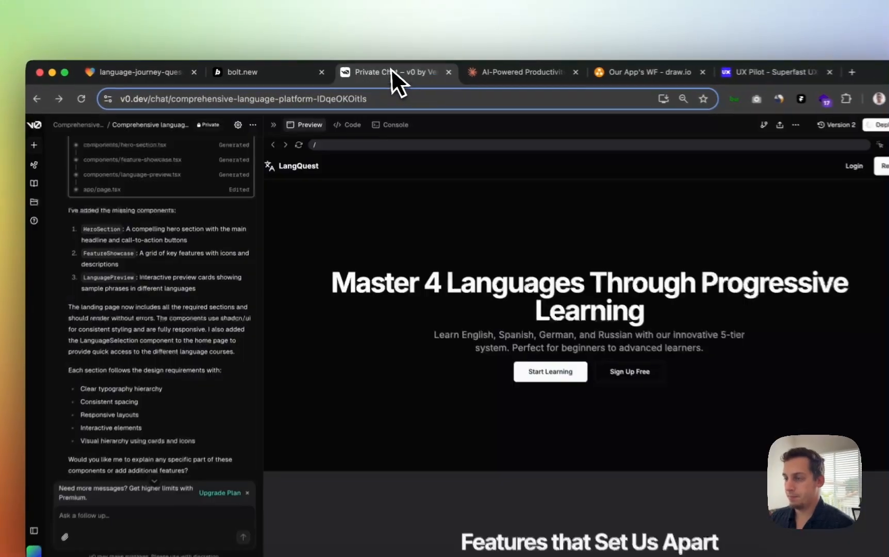
scroll(455, 239, down, 5)
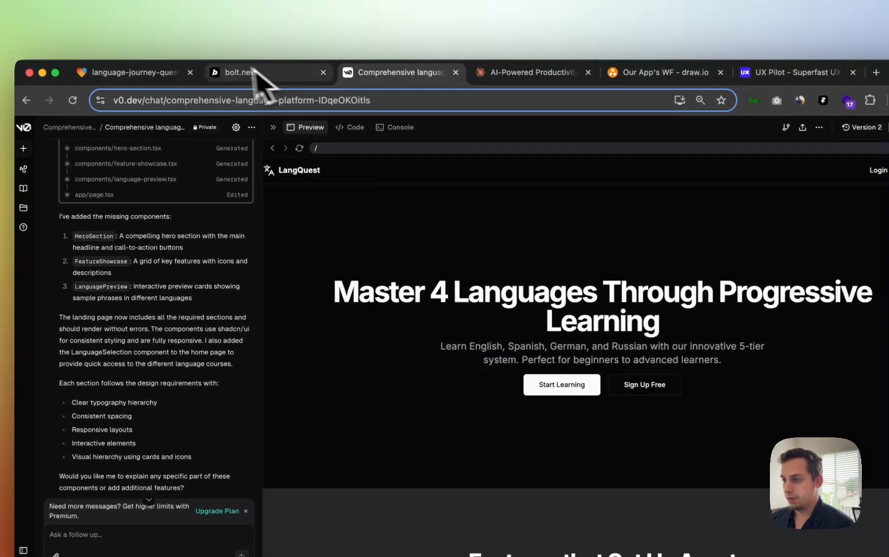
- In bolt.new, view the Netlify claim page and close it, and open the deployed site from the chat
click(253, 72)
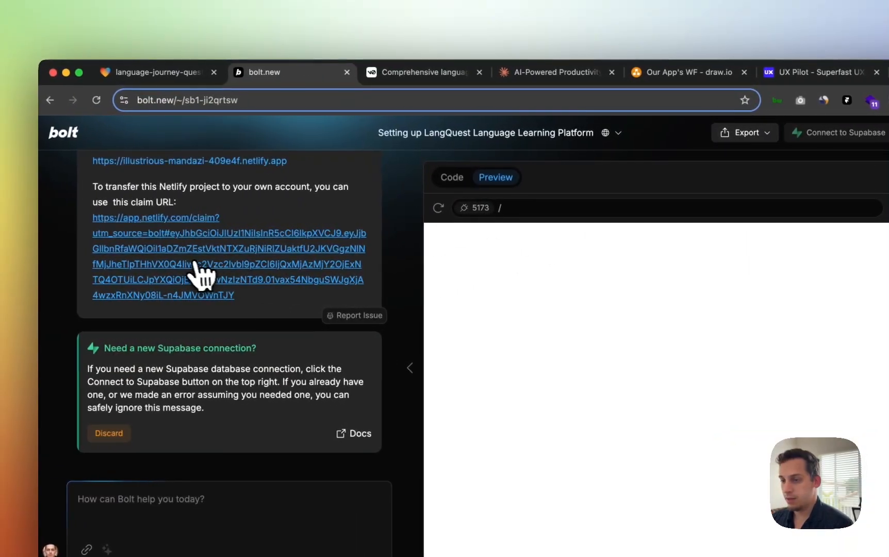
click(129, 212)
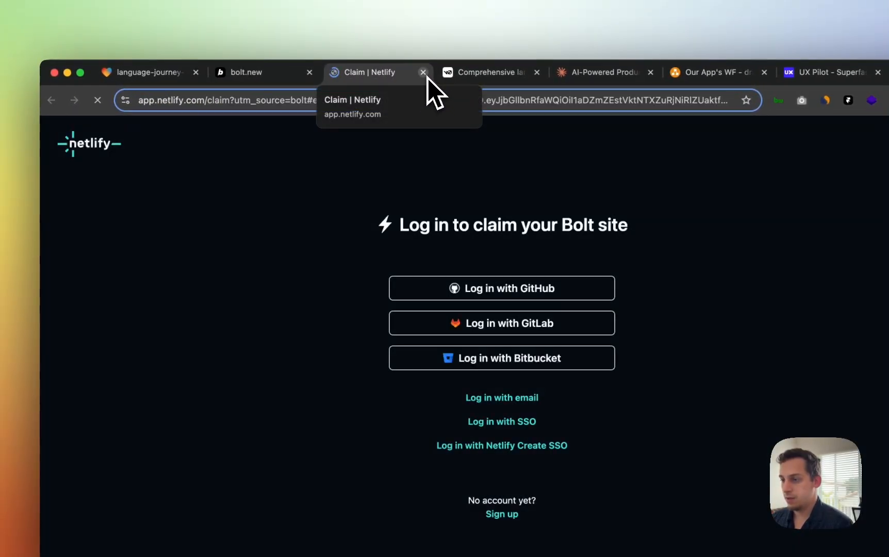
click(423, 72)
scroll(206, 281, up, 4)
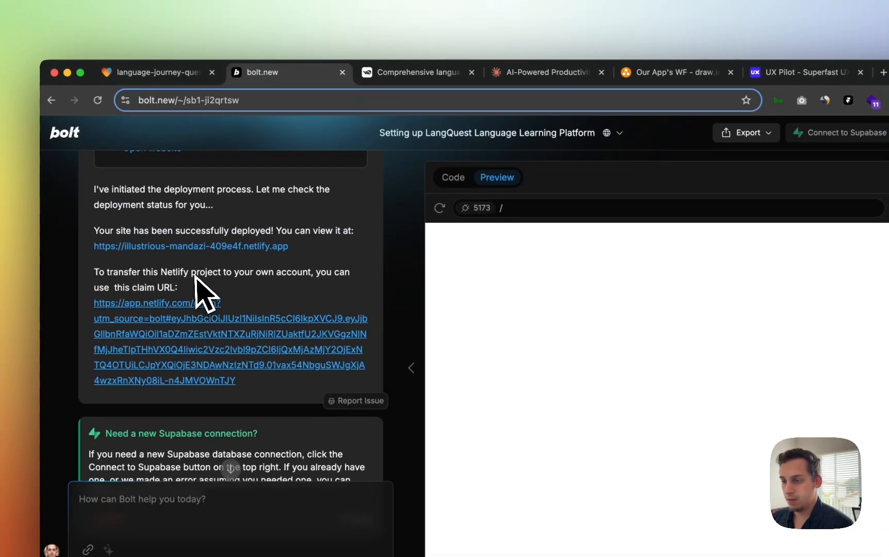
click(222, 334)
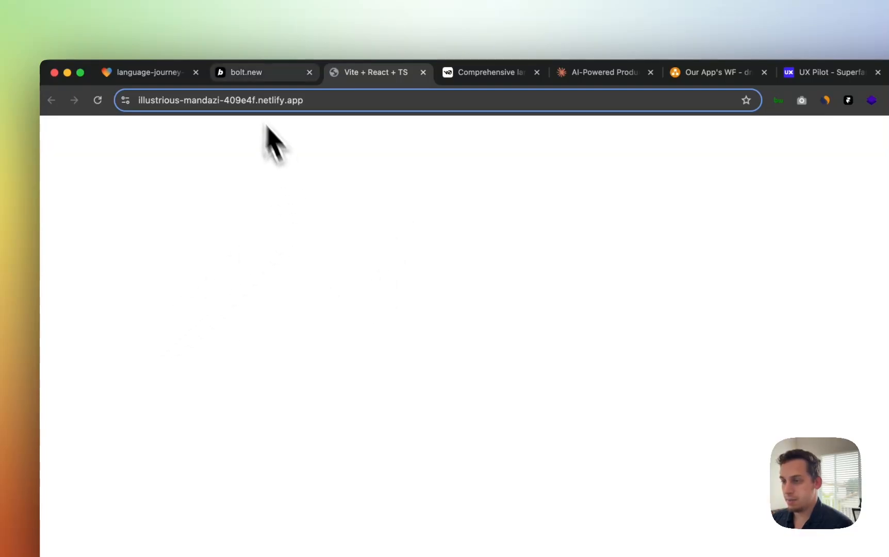
- Return to the bolt.new chat and send the message "my screen is empty. I do not see any UI at all"
click(246, 72)
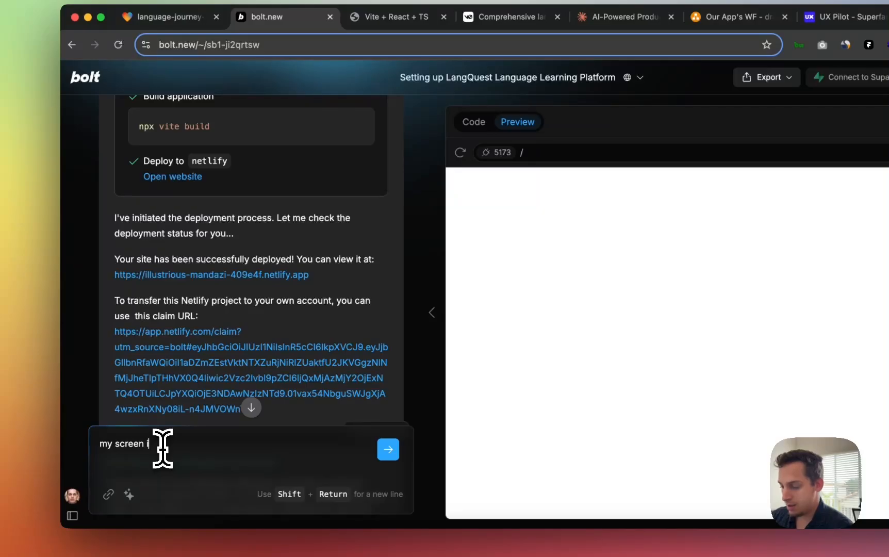
text(mpty. I do not see any UI at all)
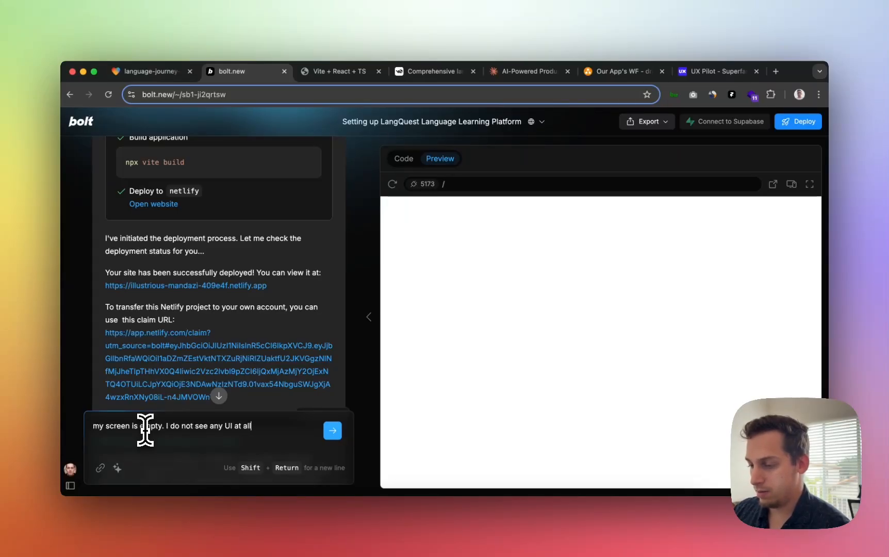
key(Return)
- Switch to the Lovable project and review its response about authentication along with the updated preview
click(159, 72)
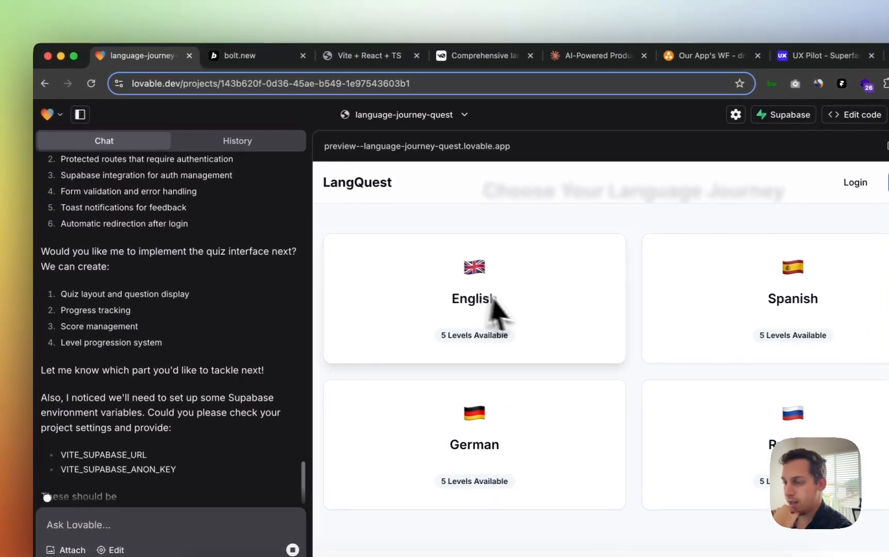
scroll(503, 297, up, 6)
scroll(512, 301, down, 5)
scroll(516, 319, down, 5)
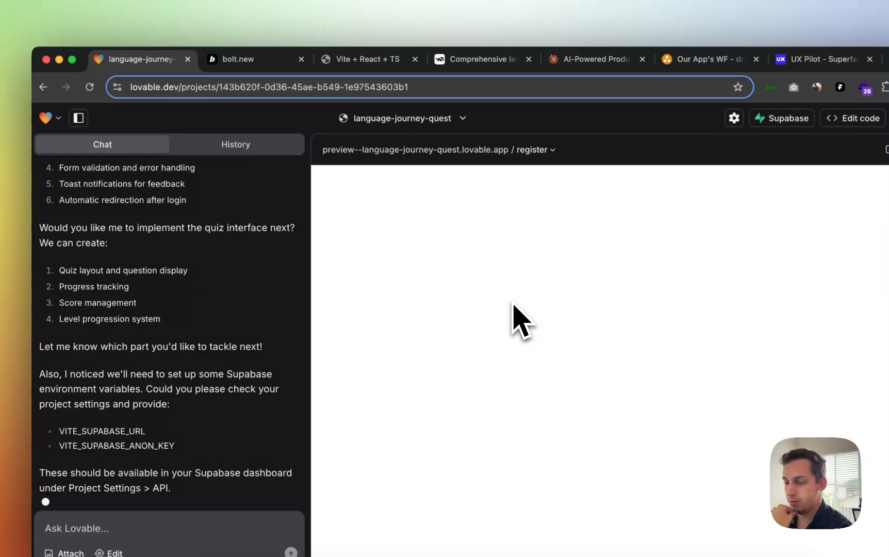
- Switch to bolt.new and examine the reply to the empty-screen message, the original specification and the Supabase setup steps in the chat history
click(255, 61)
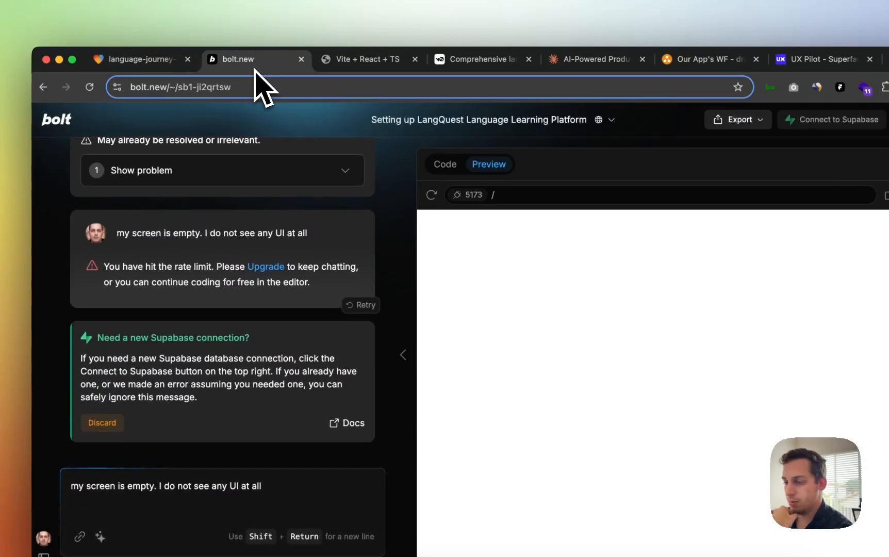
scroll(260, 340, up, 3)
scroll(258, 335, up, 1)
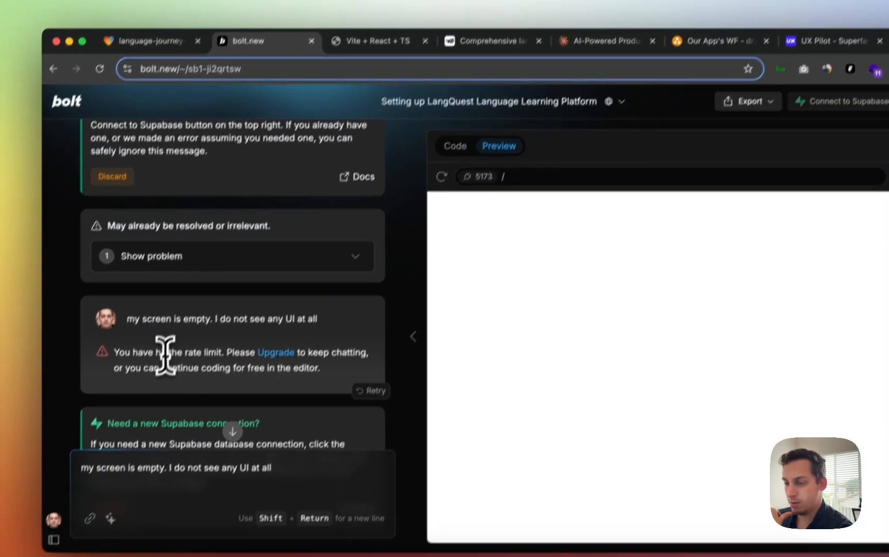
drag(154, 372, 255, 373)
scroll(255, 375, up, 8)
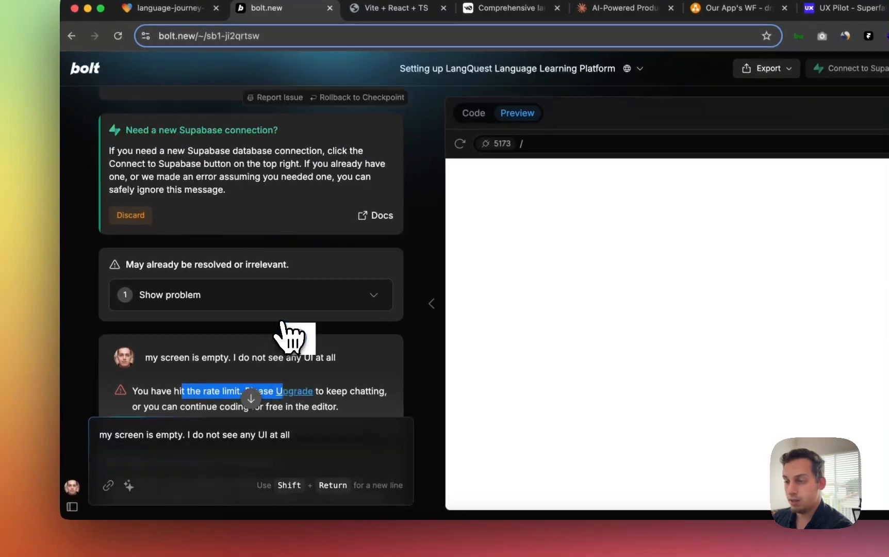
scroll(283, 330, up, 15)
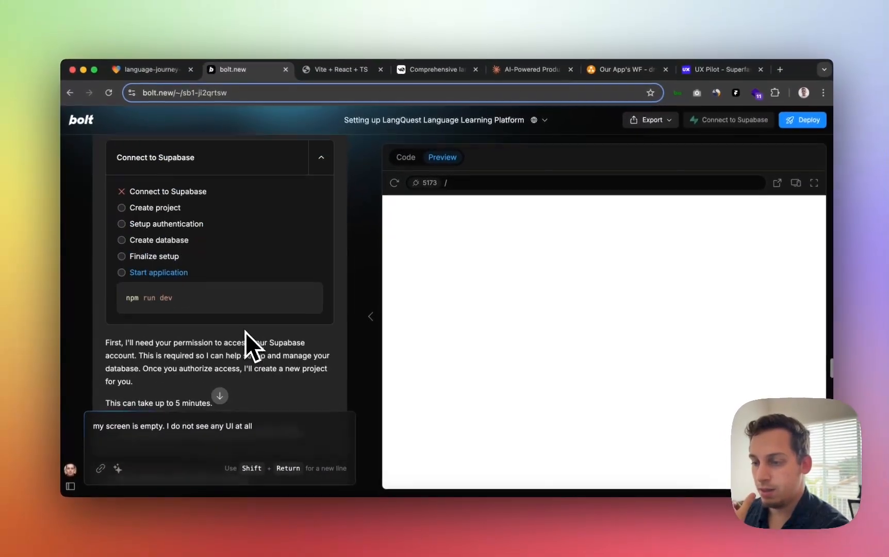
scroll(244, 332, up, 10)
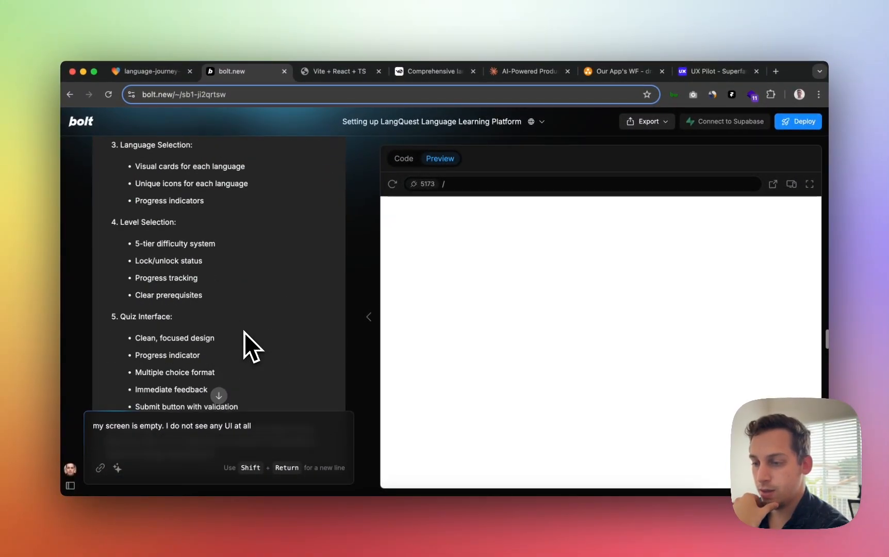
scroll(244, 332, up, 15)
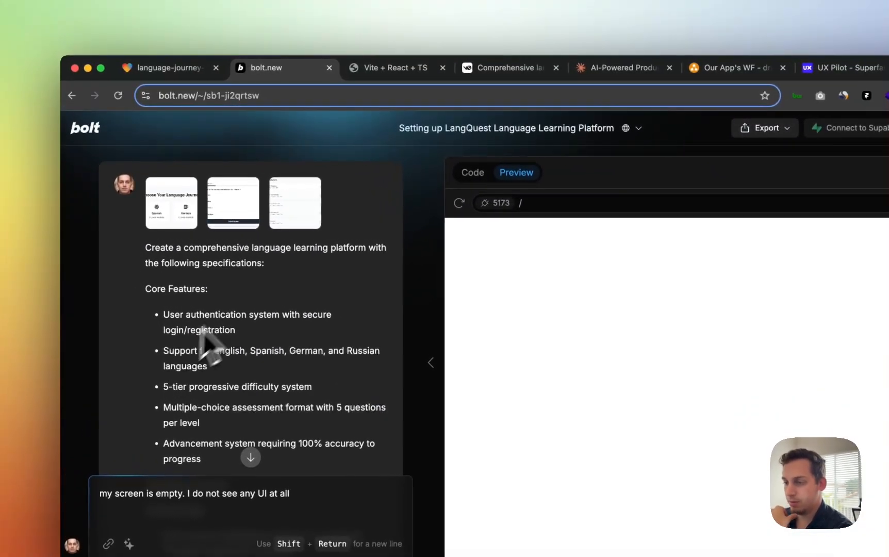
scroll(215, 265, down, 15)
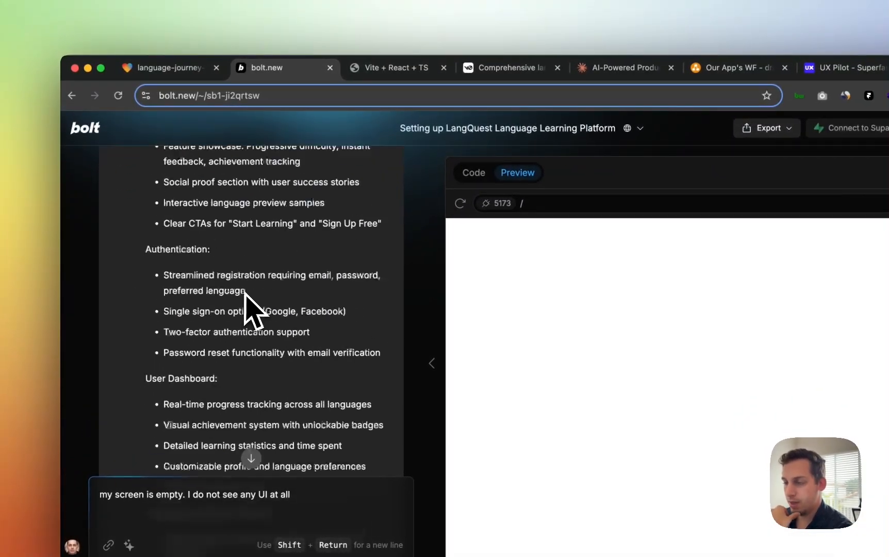
scroll(253, 309, down, 10)
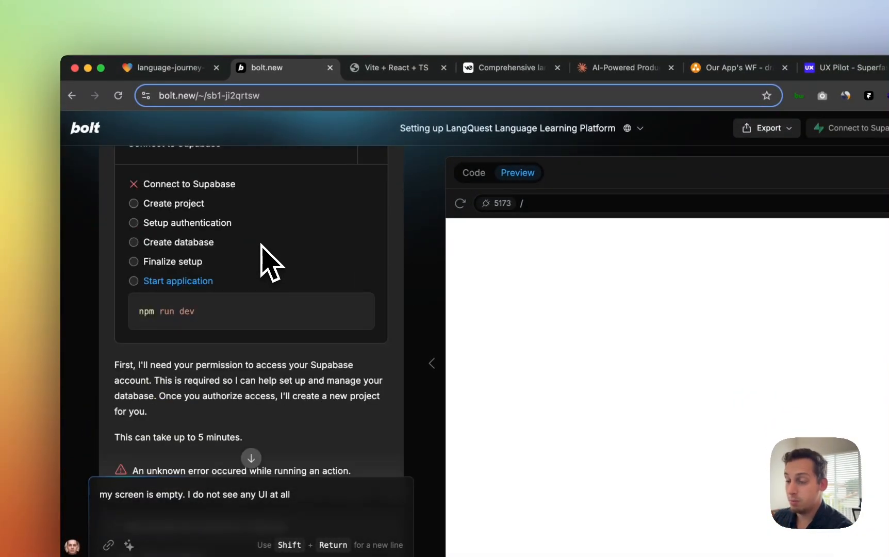
- Read bolt.new's reply to the empty-screen message, and review Lovable's authentication summary and requested Supabase environment variables
scroll(268, 260, down, 15)
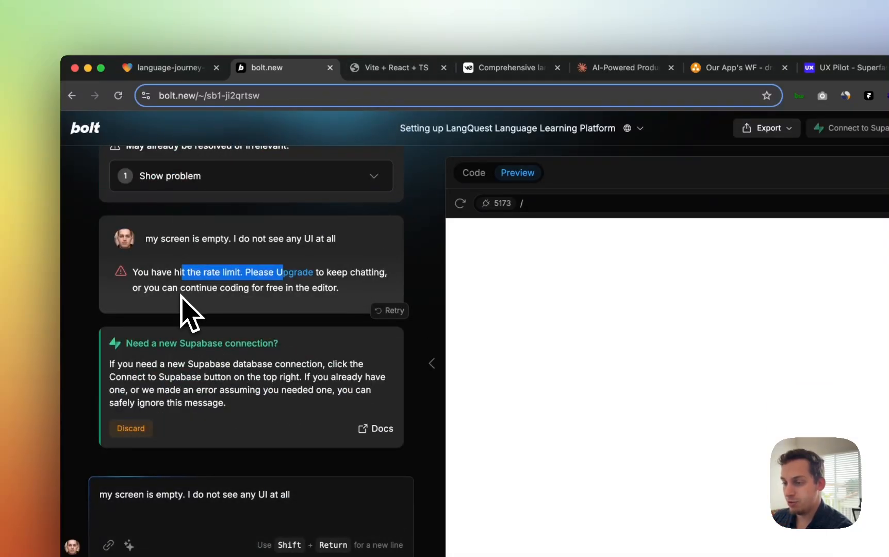
click(202, 65)
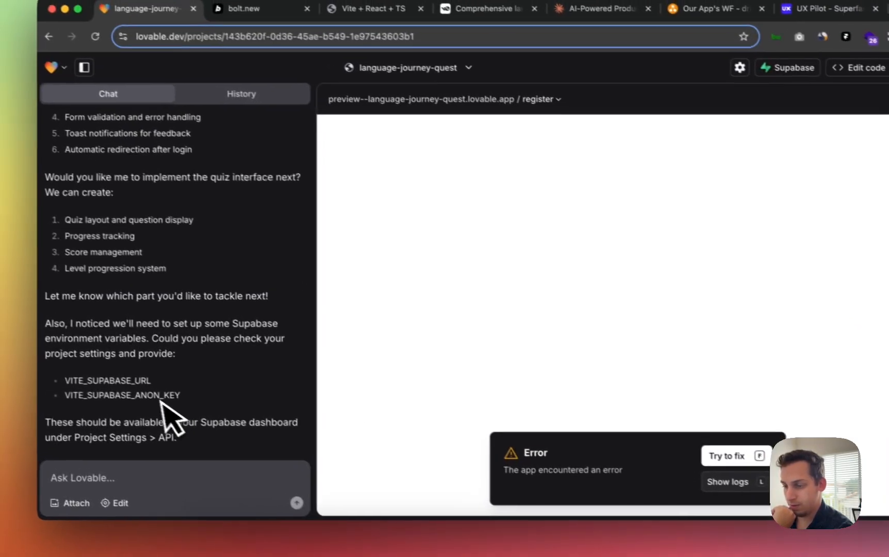
scroll(246, 344, up, 5)
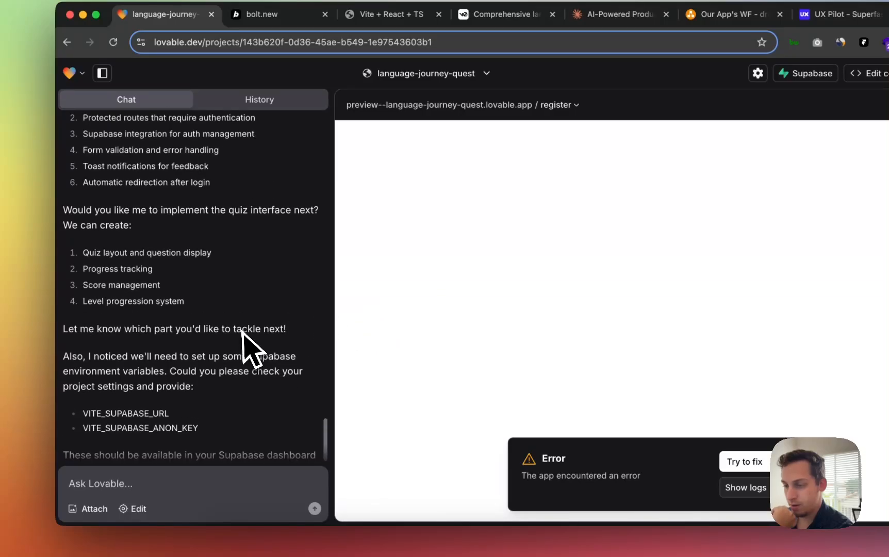
scroll(247, 344, up, 5)
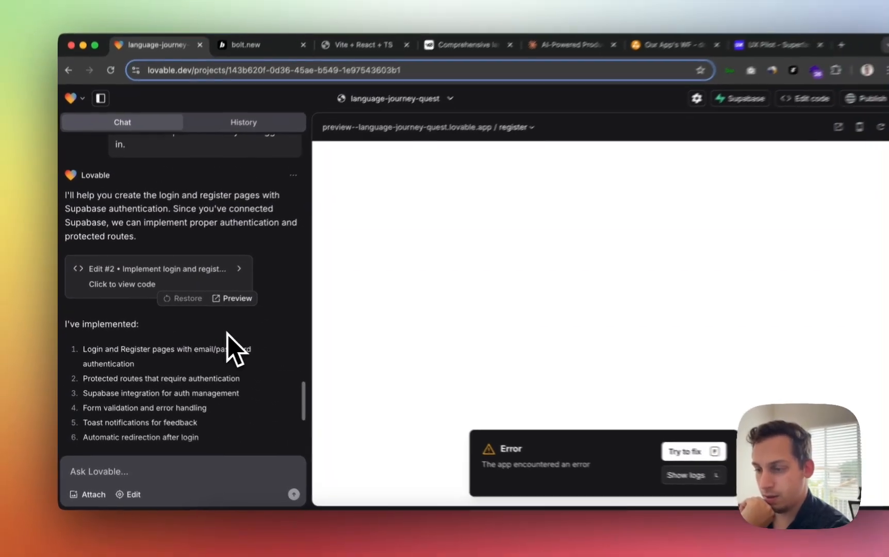
scroll(240, 331, down, 2)
scroll(214, 333, down, 5)
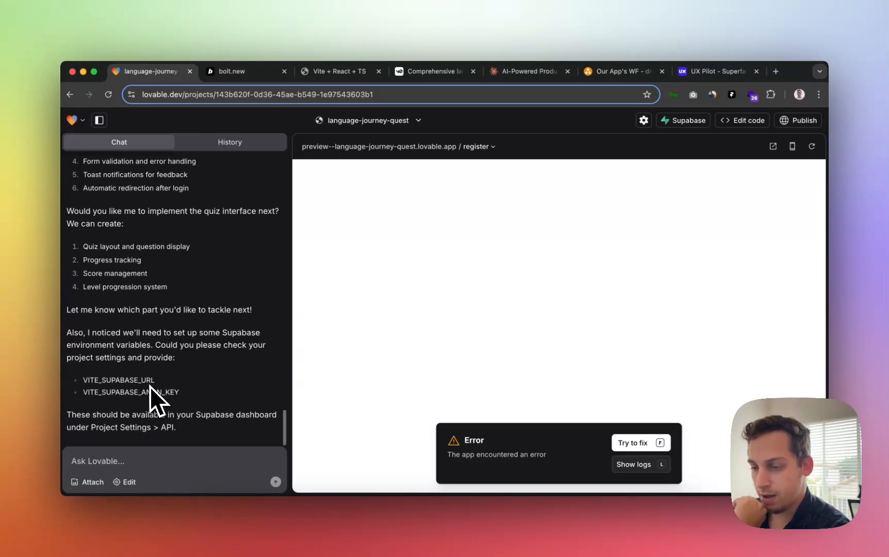
scroll(162, 428, up, 3)
scroll(170, 426, up, 4)
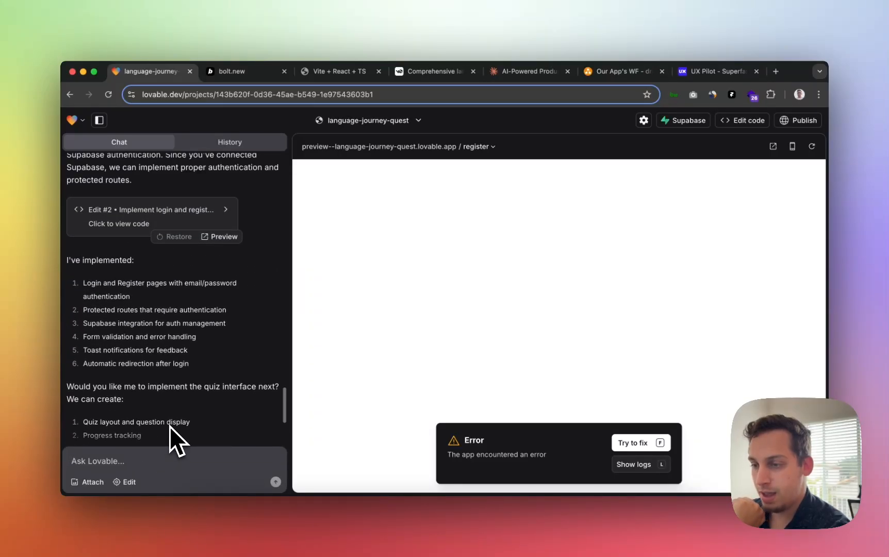
- From Lovable's Supabase connection options, open the form for creating a new Supabase project in the existing organization
click(686, 121)
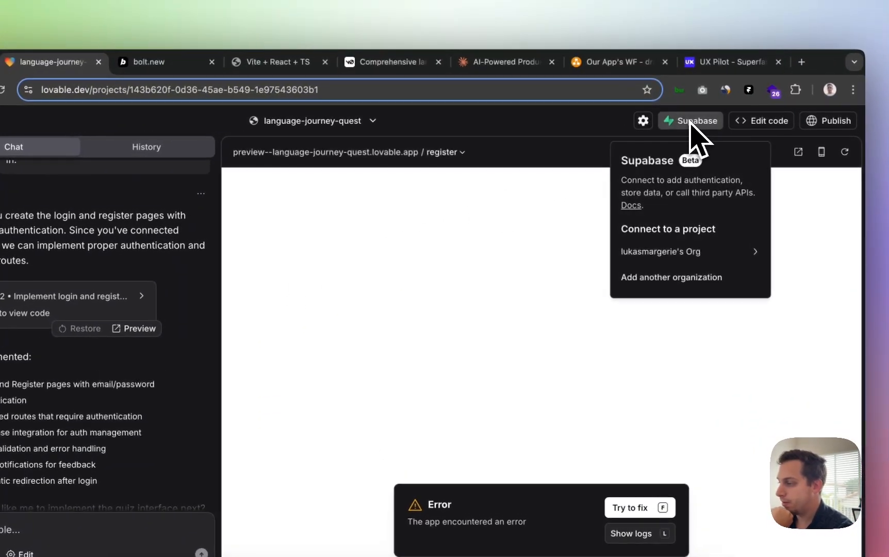
mouse_move(662, 246)
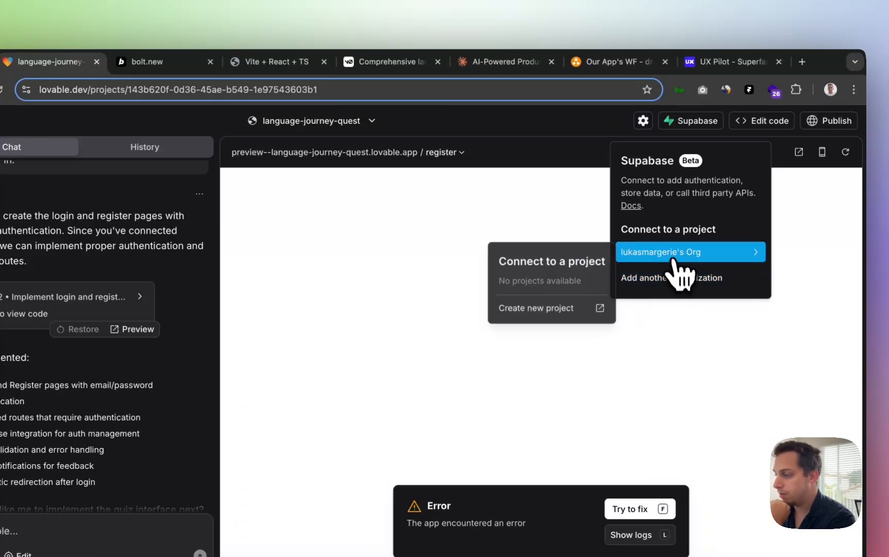
click(571, 308)
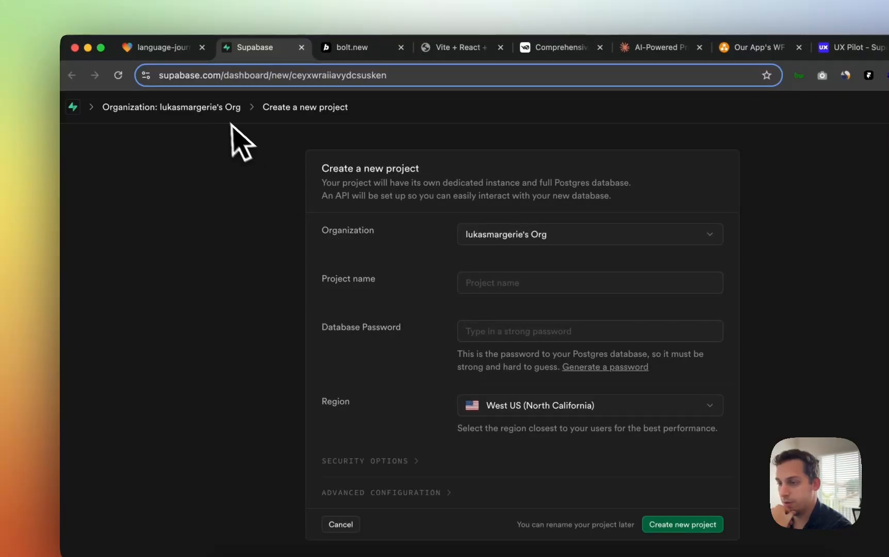
- Return to the Lovable project, dismiss the network error and put the Supabase project URL into the chat message
click(170, 61)
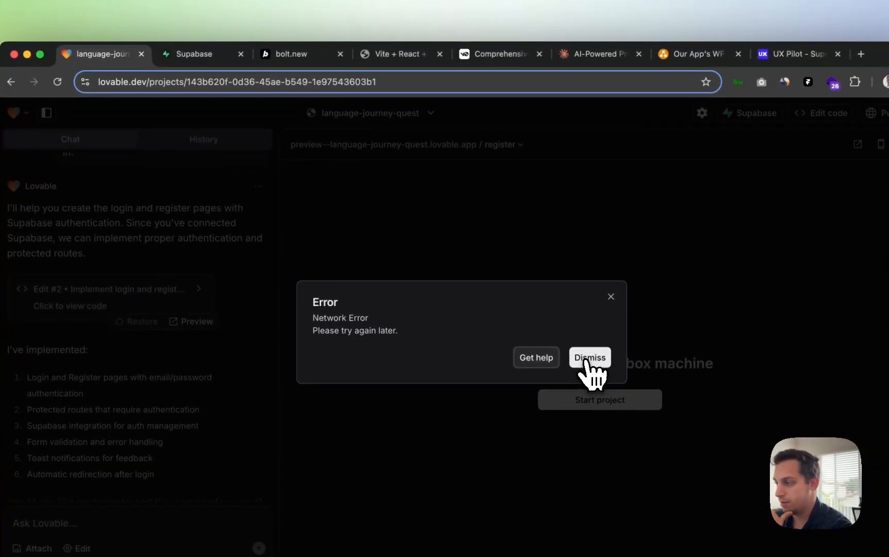
click(625, 377)
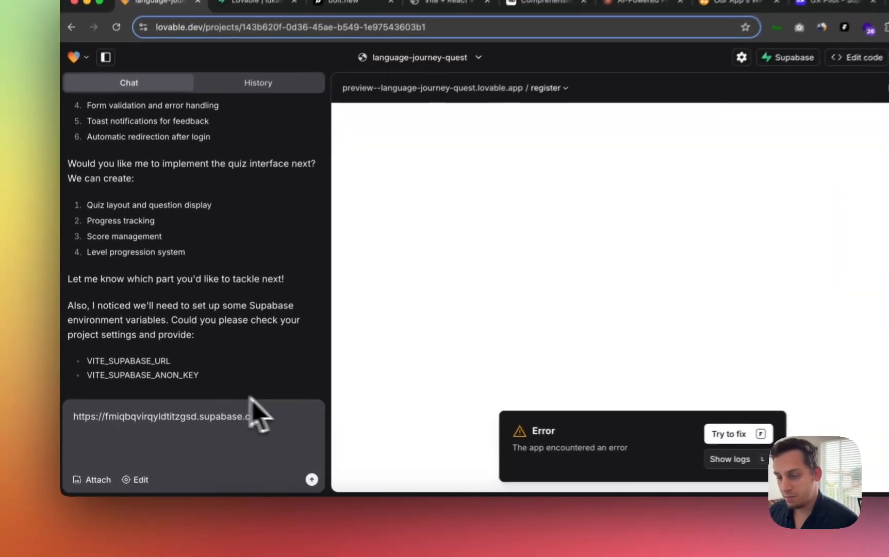
scroll(114, 360, down, 1)
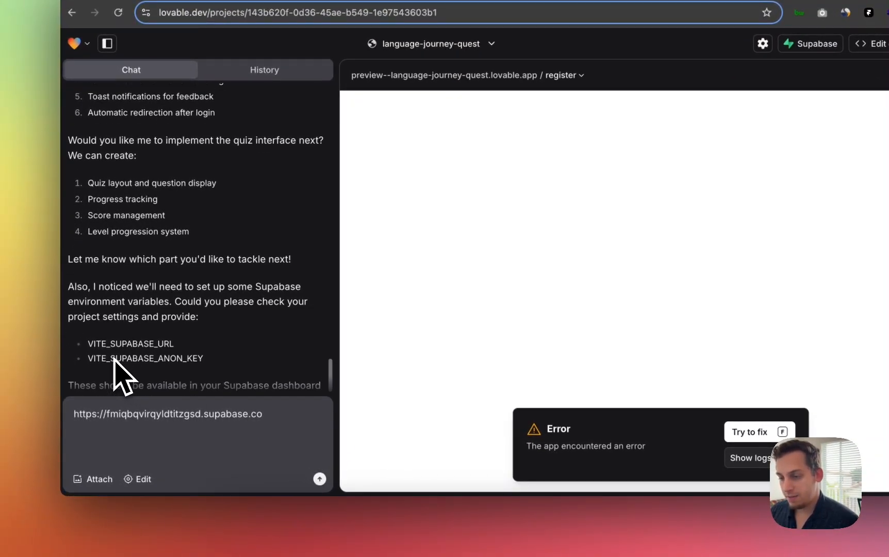
scroll(124, 363, down, 1)
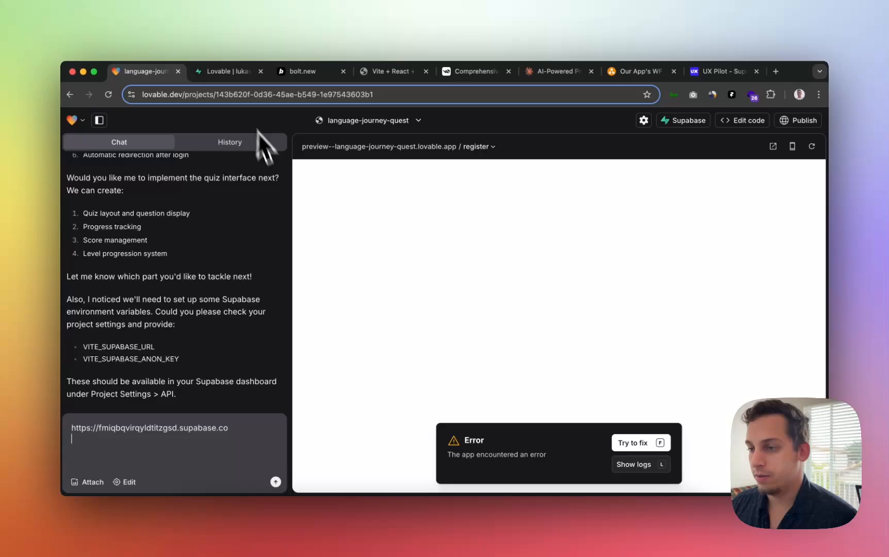
- Switch to the Lovable project in Supabase and look up its project URL and anon API key
click(237, 72)
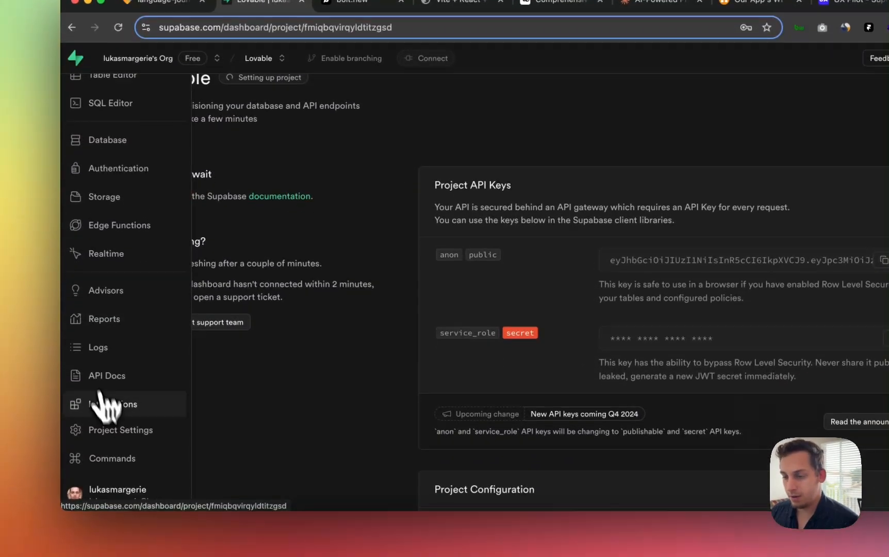
click(110, 430)
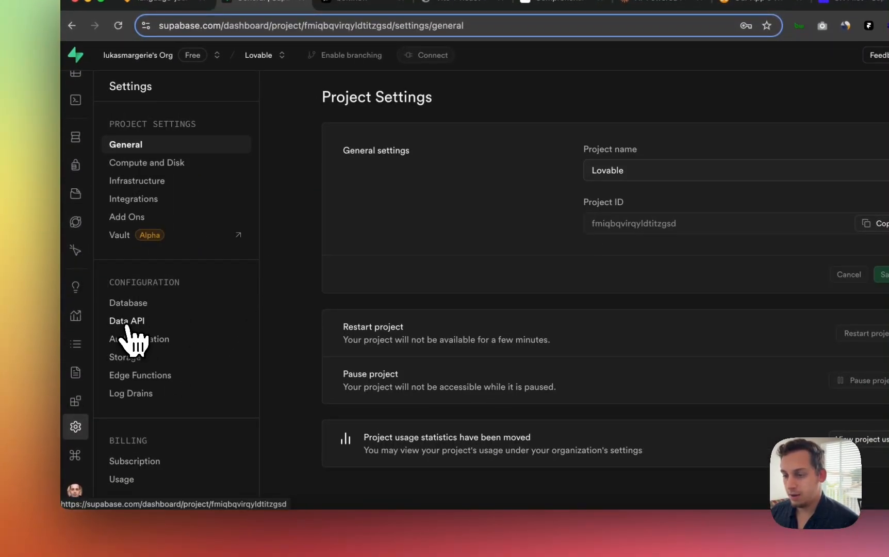
click(128, 323)
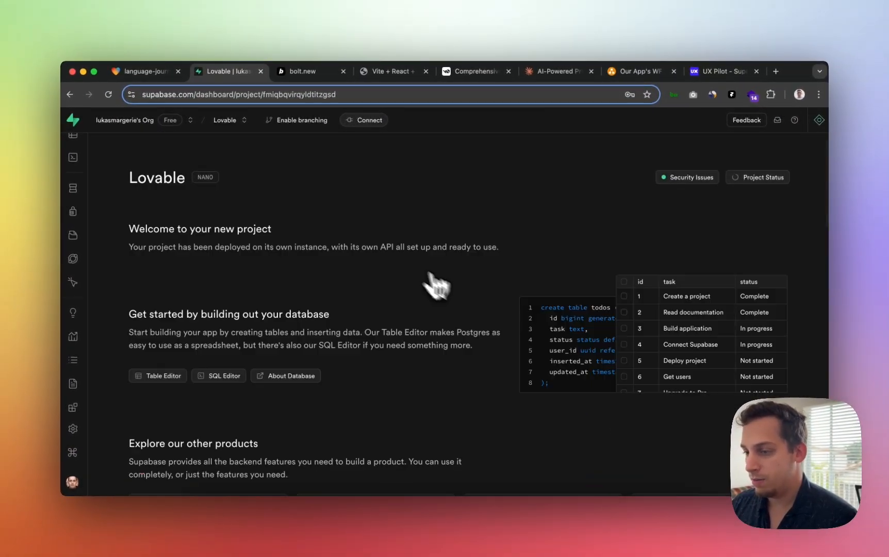
scroll(381, 252, down, 10)
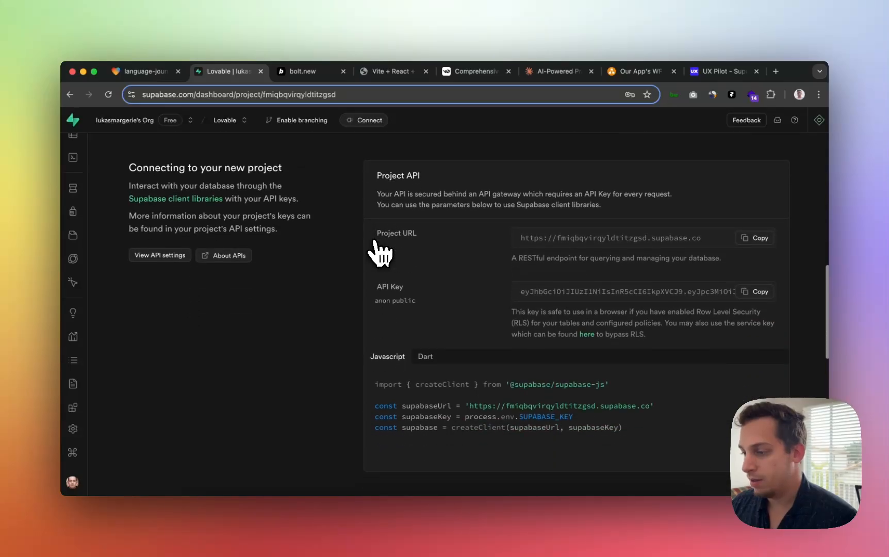
scroll(423, 248, up, 1)
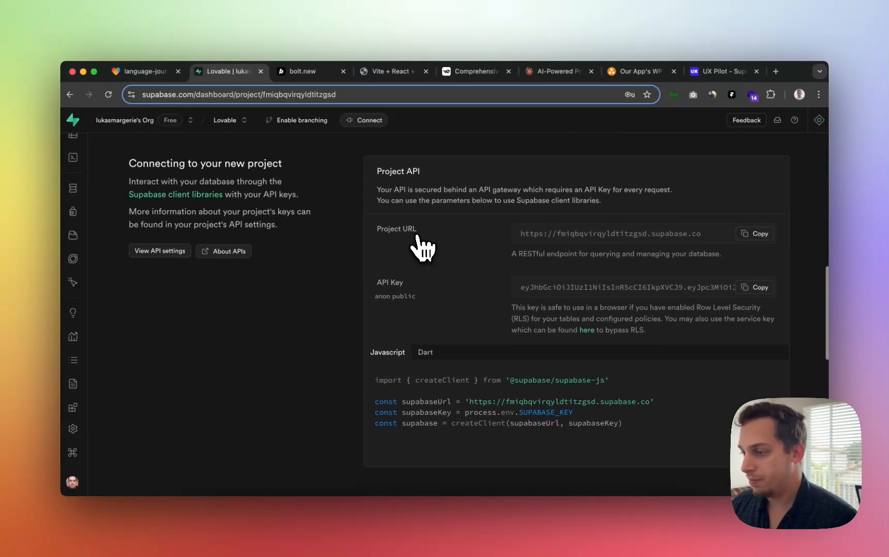
scroll(422, 246, down, 2)
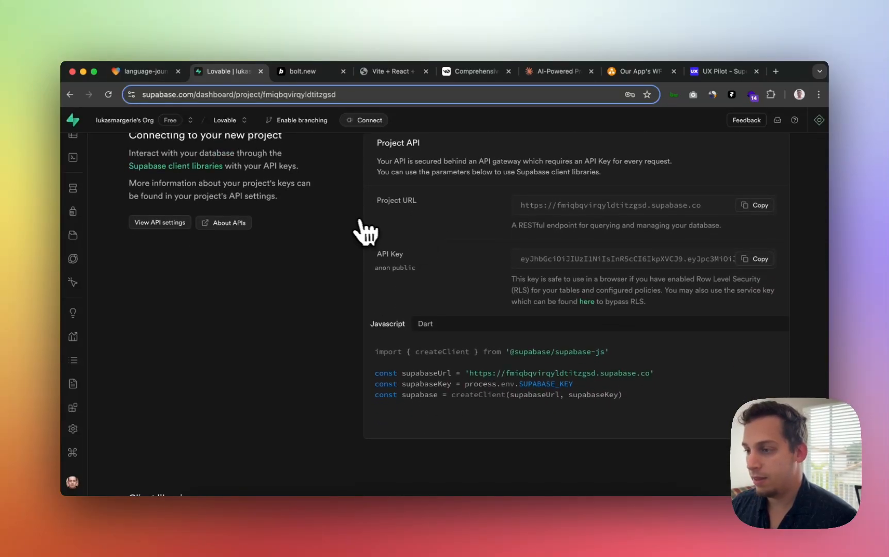
- Return to the language-journey-quest project in Lovable and check its Supabase connection options
click(150, 71)
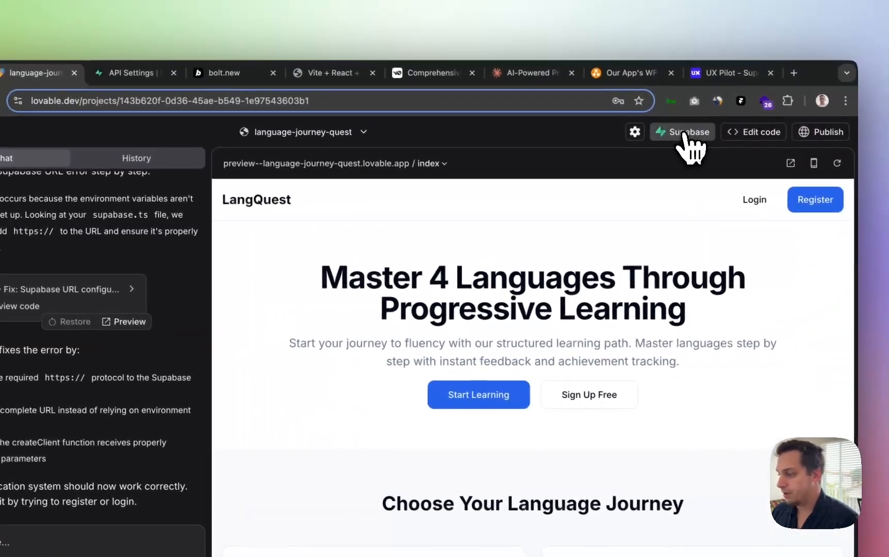
click(801, 78)
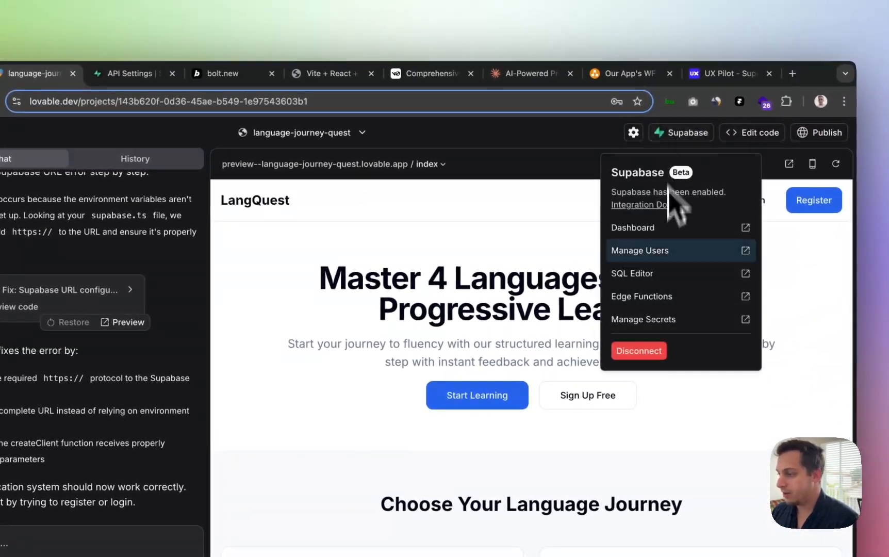
click(679, 133)
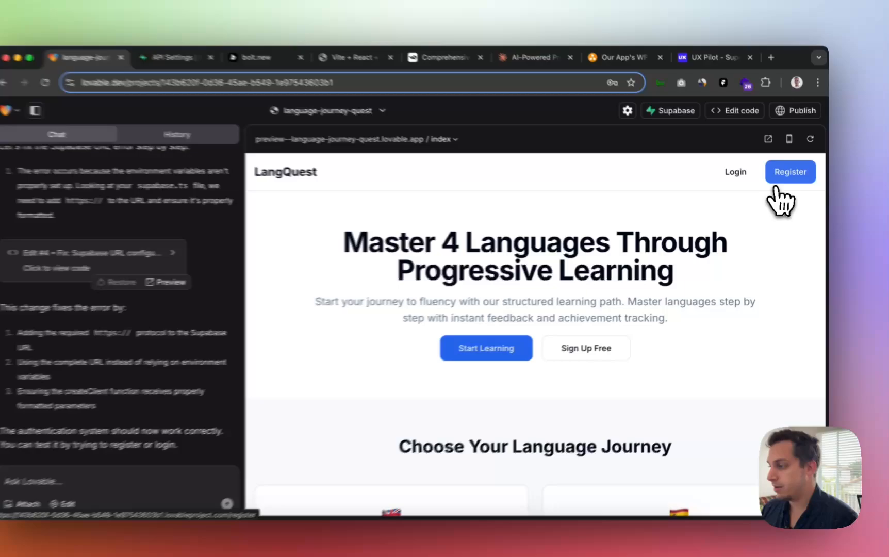
- Open the registration page in the LangQuest preview and create an account with the suggested email and an account password
click(791, 177)
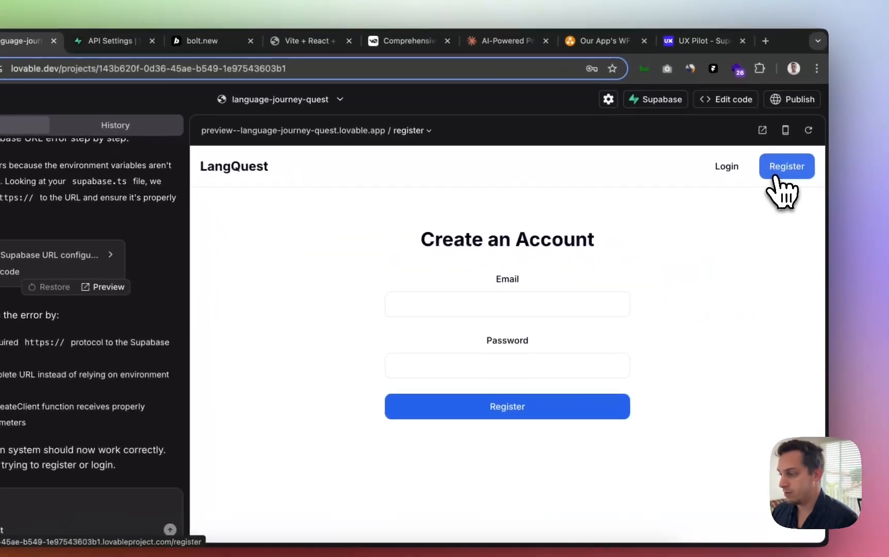
click(581, 292)
click(561, 275)
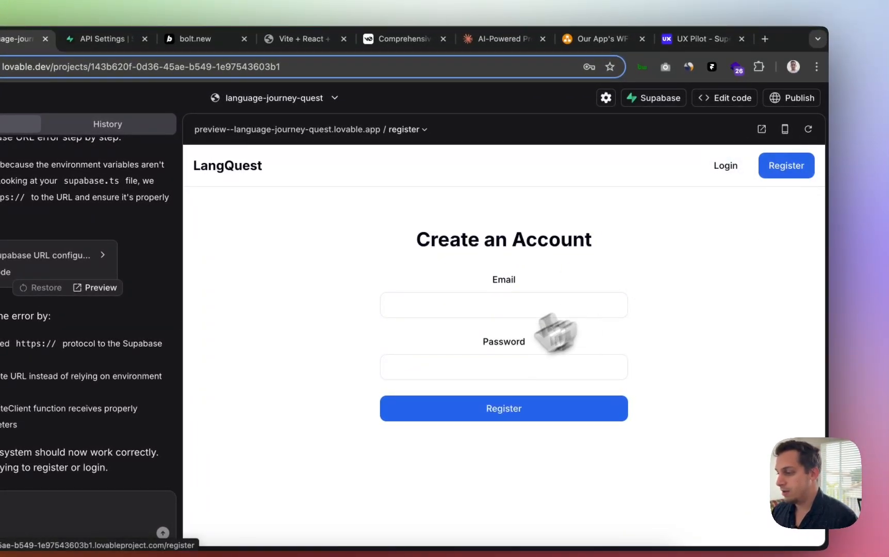
click(472, 308)
click(369, 312)
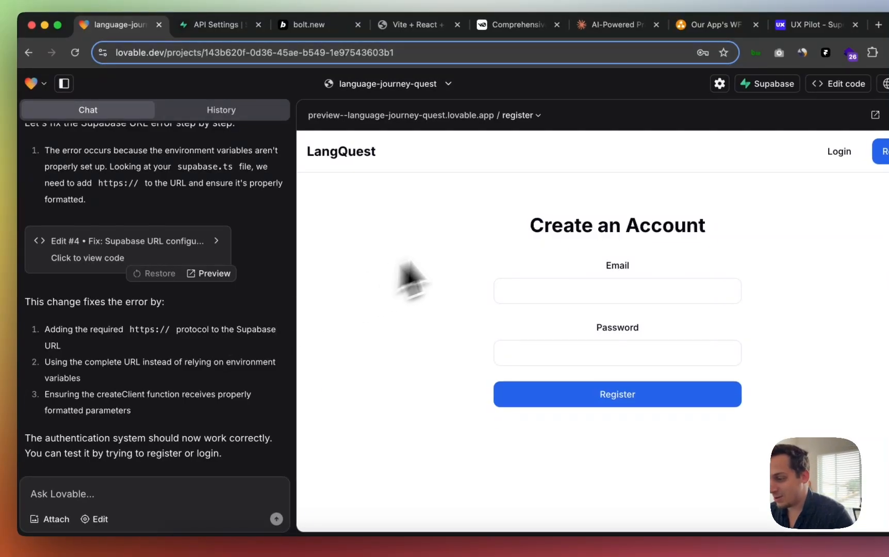
click(503, 290)
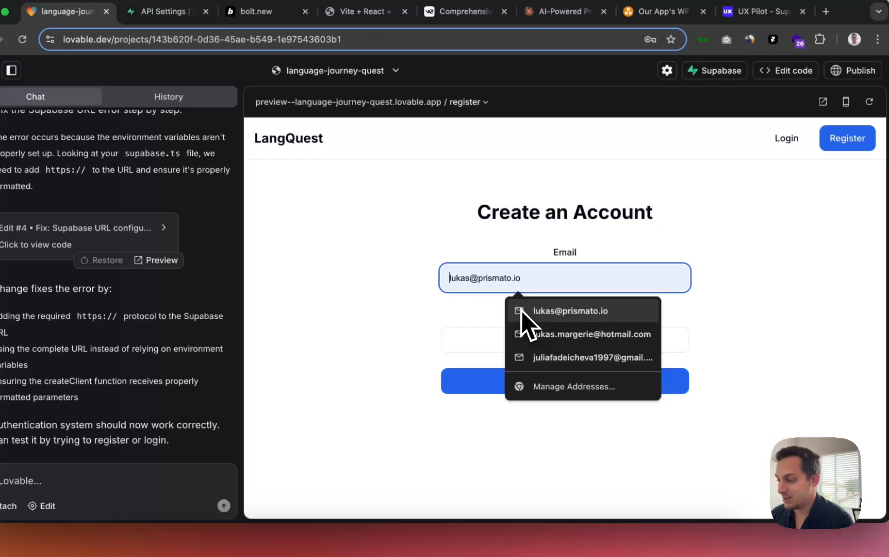
click(565, 321)
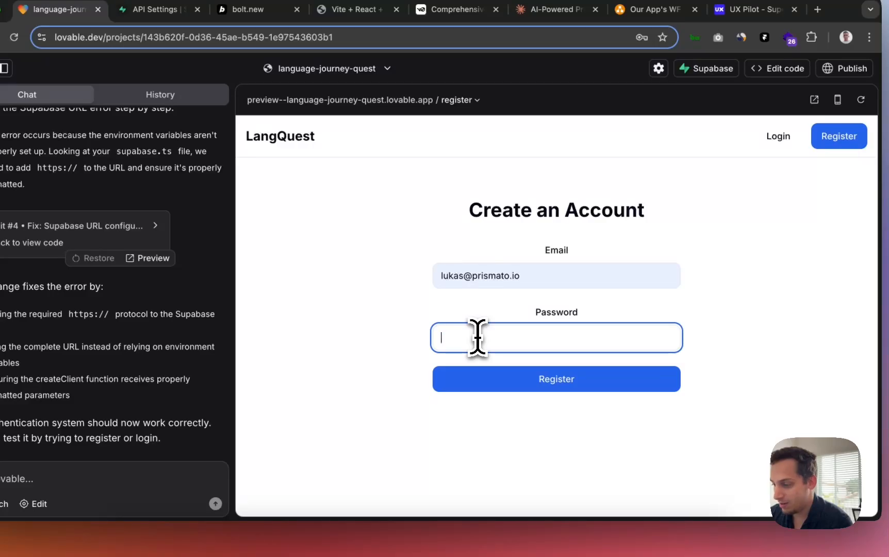
click(478, 337)
text(•)
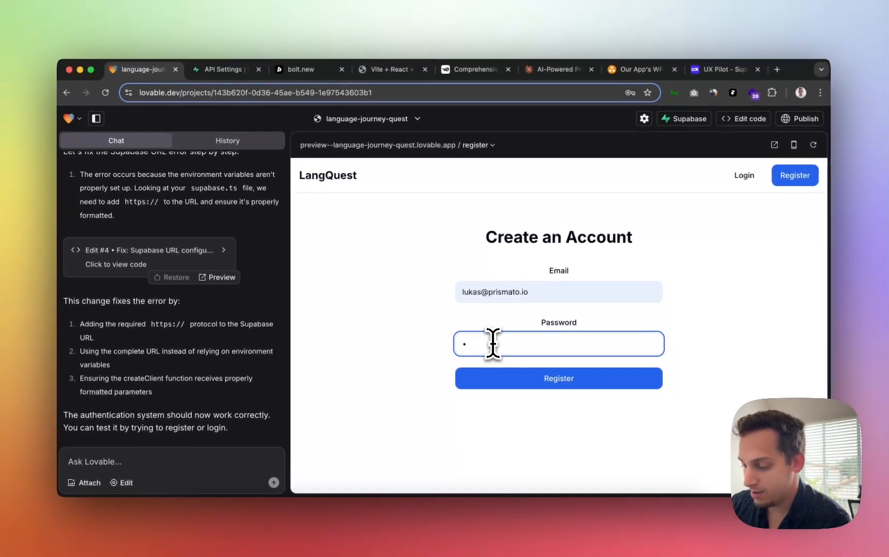
text(•••••)
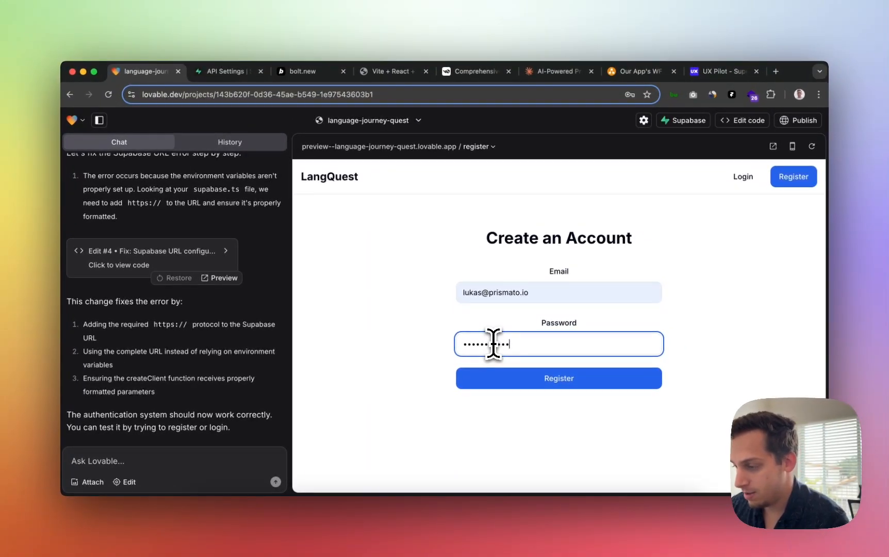
text(••••)
key(Return)
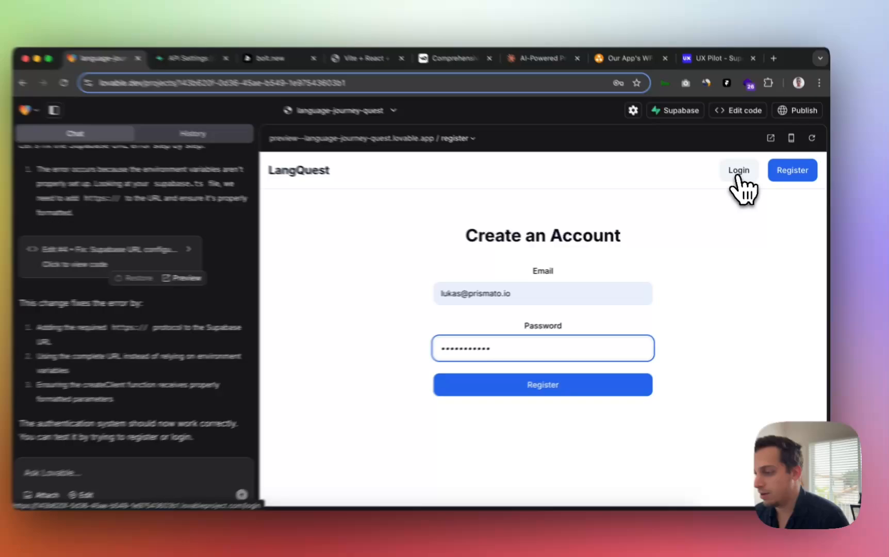
- Open the LangQuest login page, save the account password in the browser and try to log in with the saved credentials
click(735, 184)
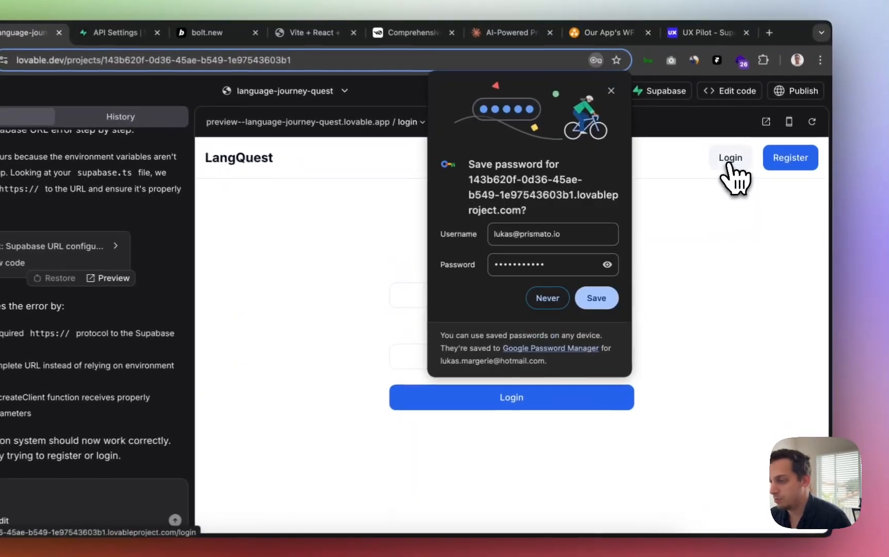
click(593, 299)
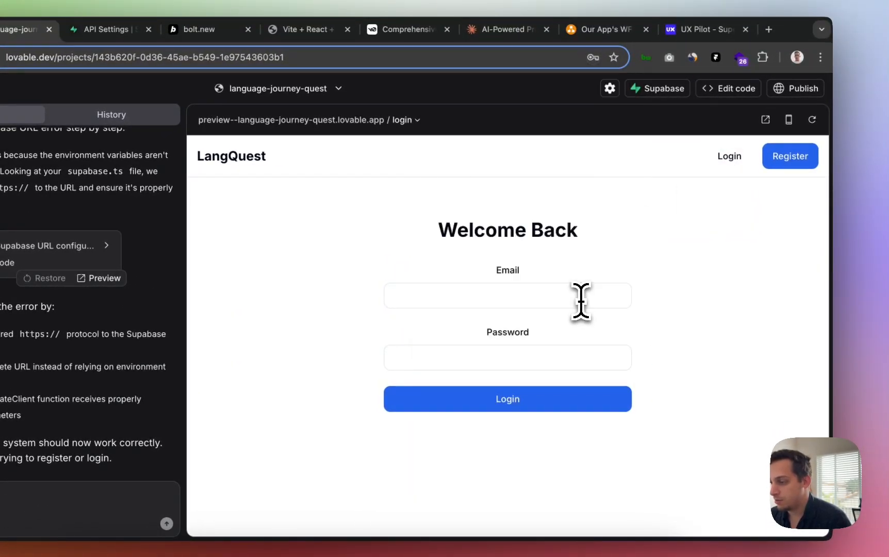
click(547, 297)
click(520, 330)
click(457, 399)
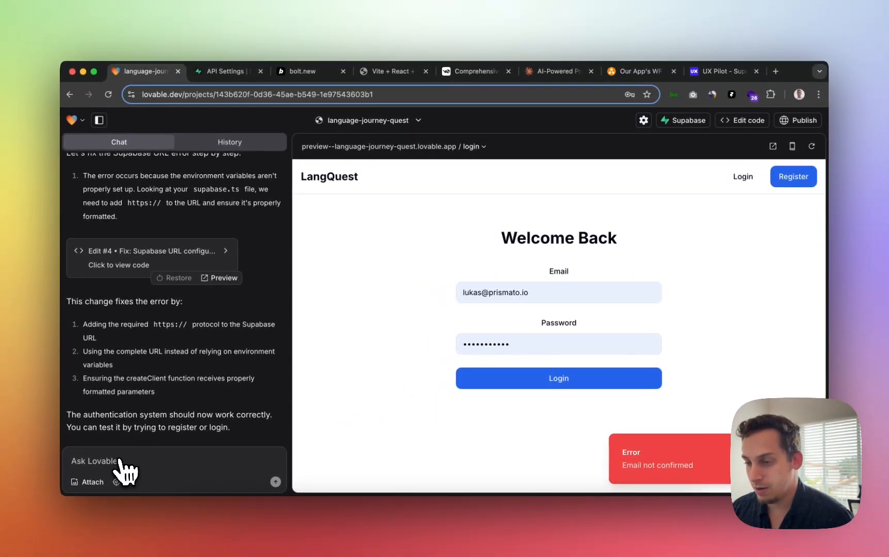
- Switch to the mail app and follow the confirmation link in the Supabase Auth signup email
key(super+Tab)
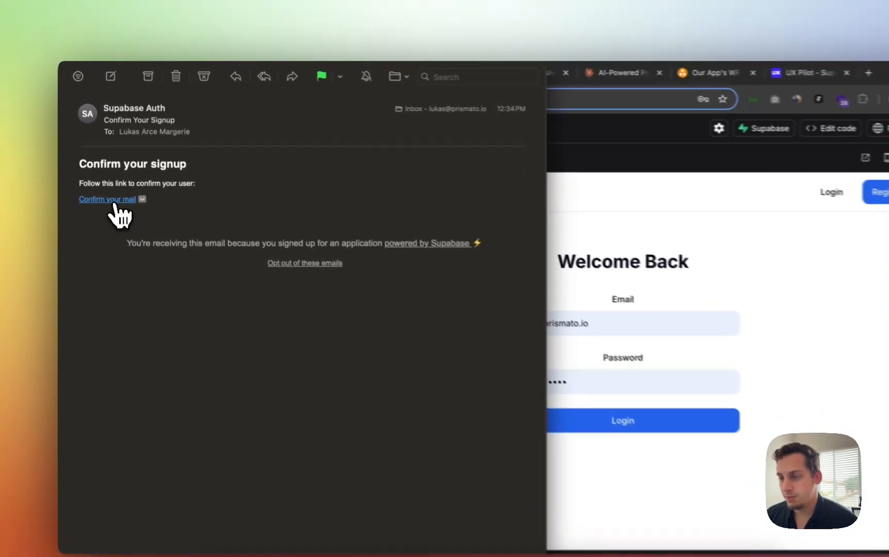
click(104, 182)
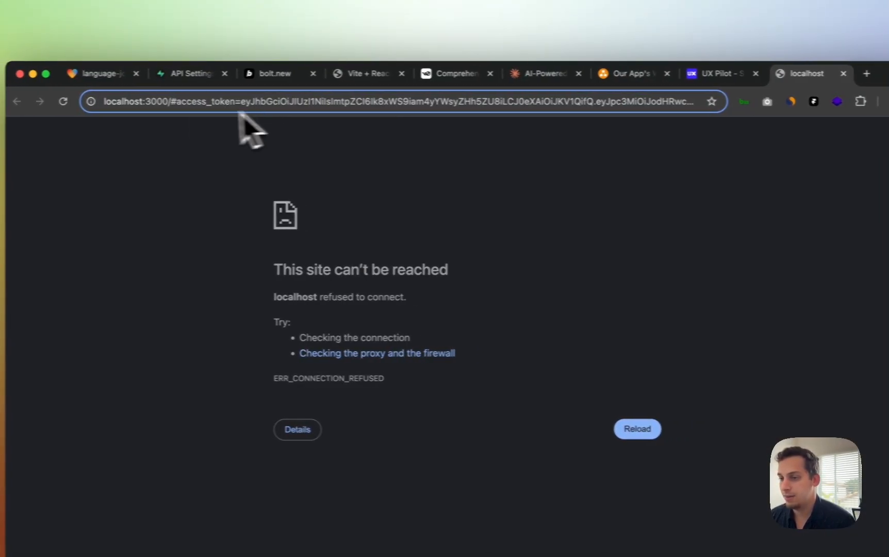
- Return to the language-journey-quest project in Lovable and publish it to language-journey-quest.lovable.app
click(239, 80)
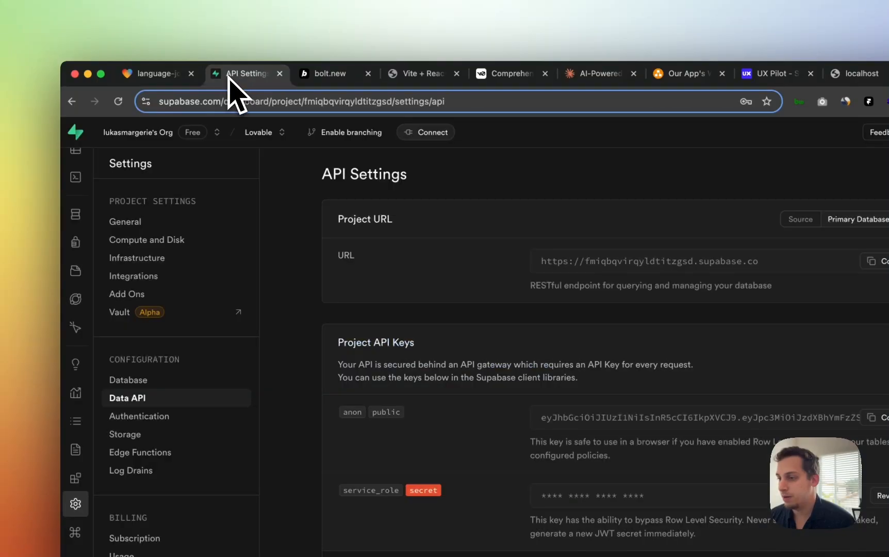
click(172, 75)
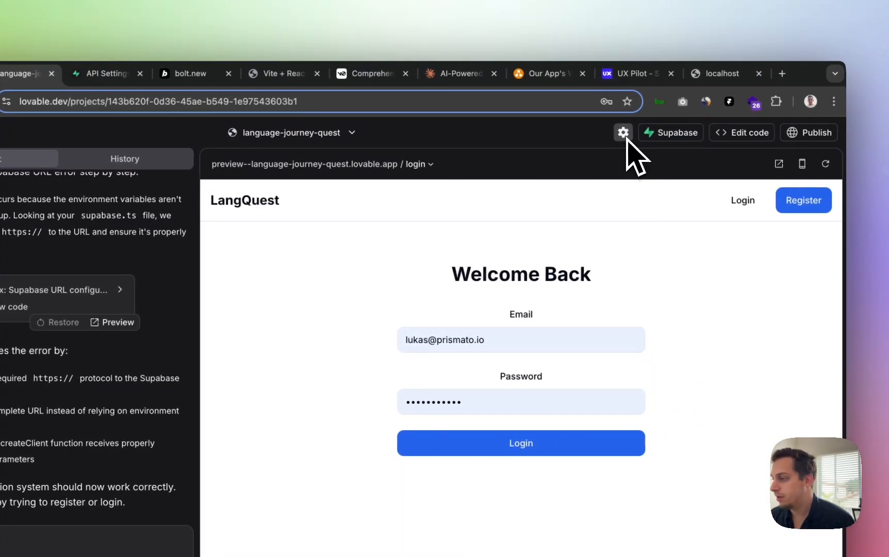
click(815, 134)
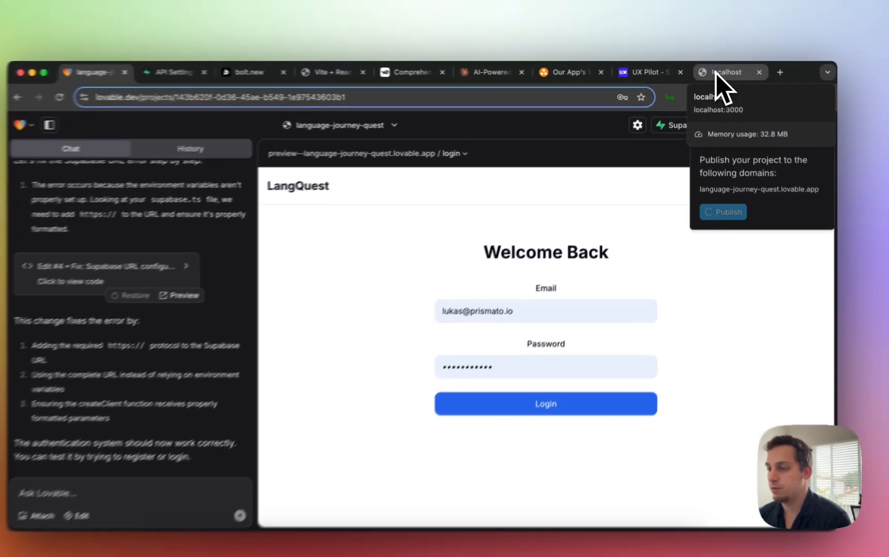
click(719, 73)
click(111, 71)
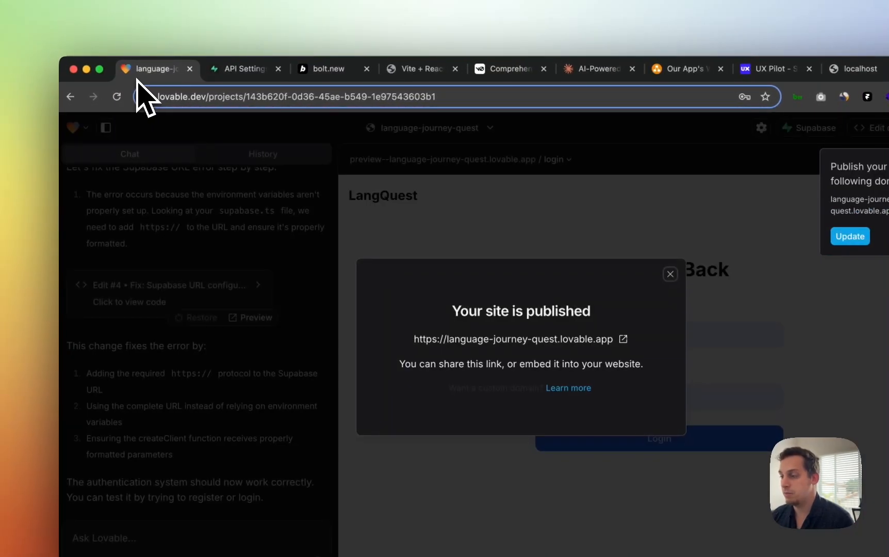
- Open and reload the published language-journey-quest.lovable.app site, and update the published project from Lovable
click(531, 339)
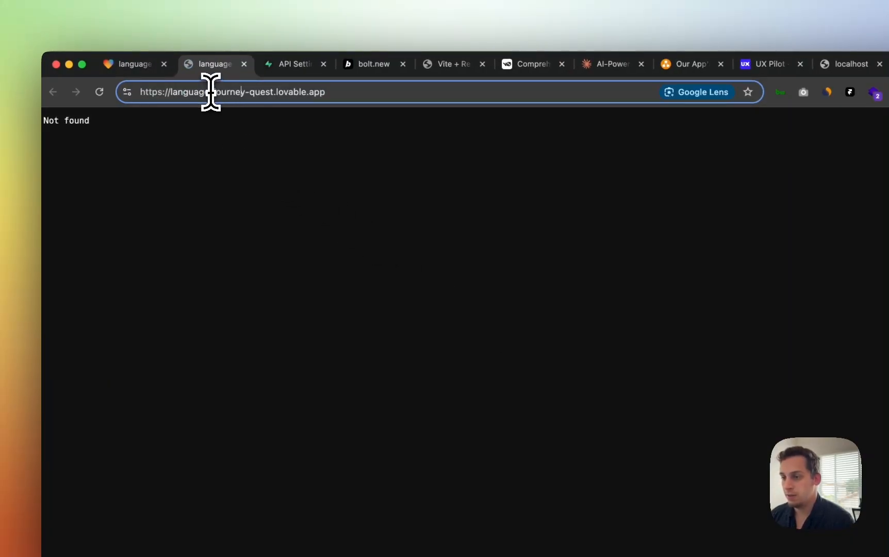
click(97, 91)
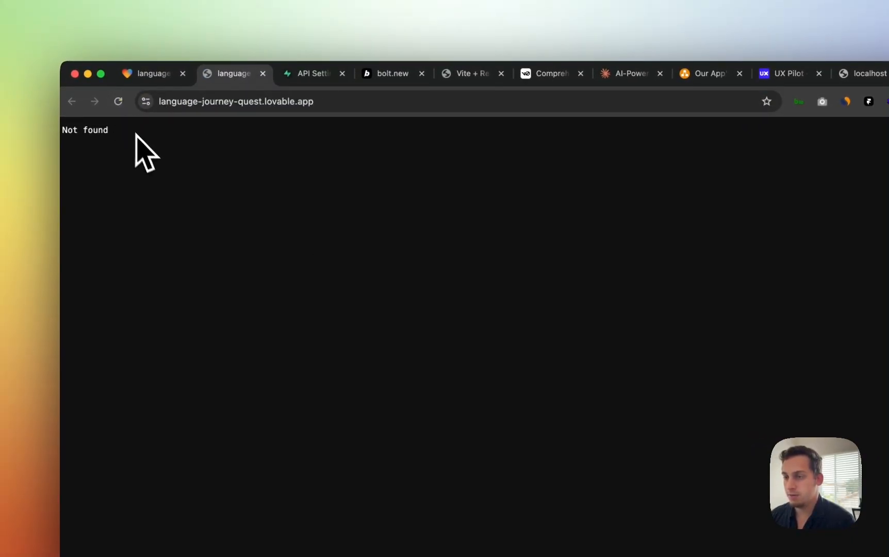
click(161, 75)
click(843, 242)
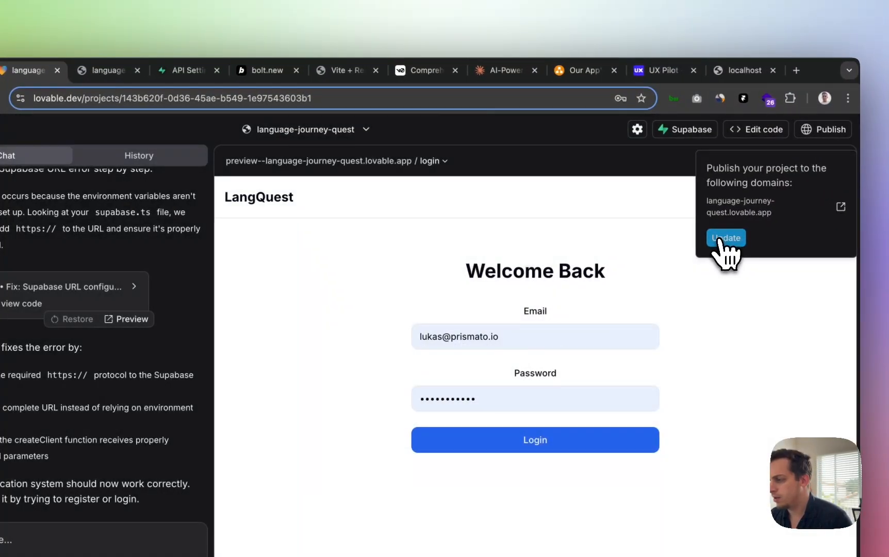
click(721, 239)
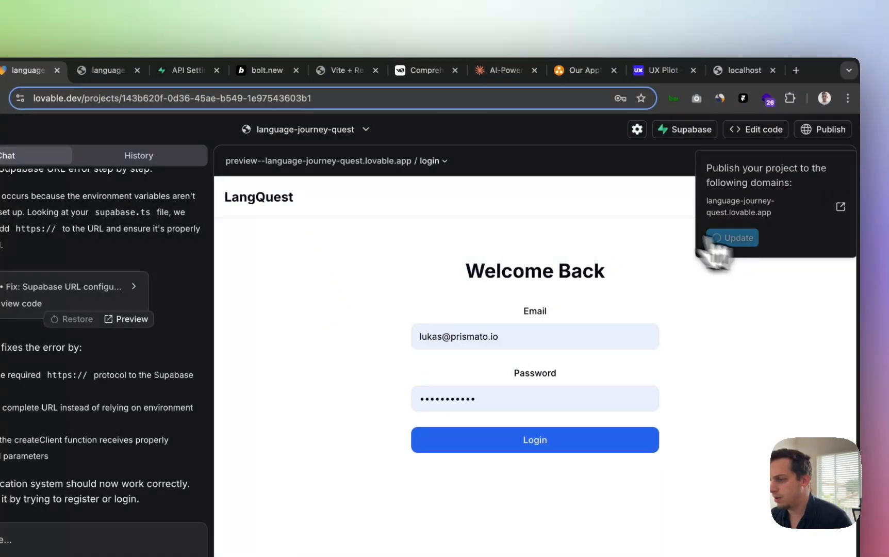
- Switch the LangQuest preview to the Index page and look through it while updating the published project again
click(445, 163)
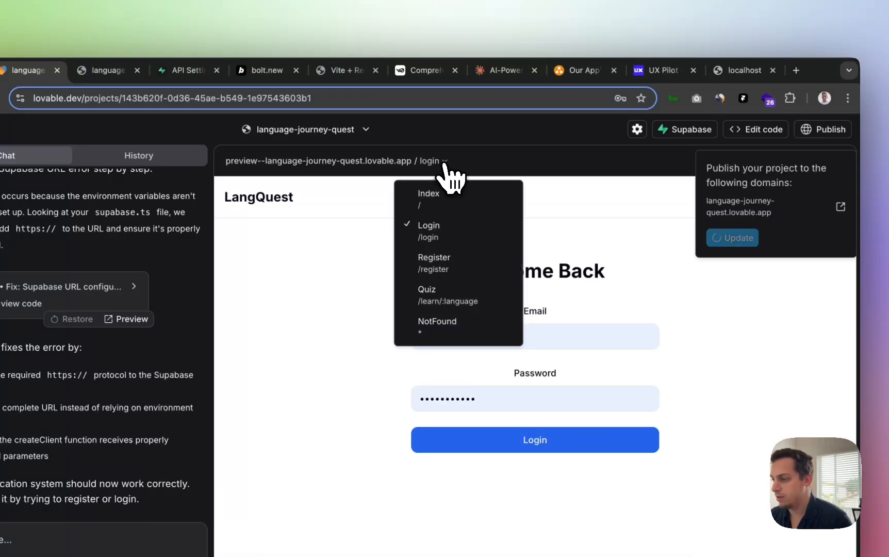
click(444, 209)
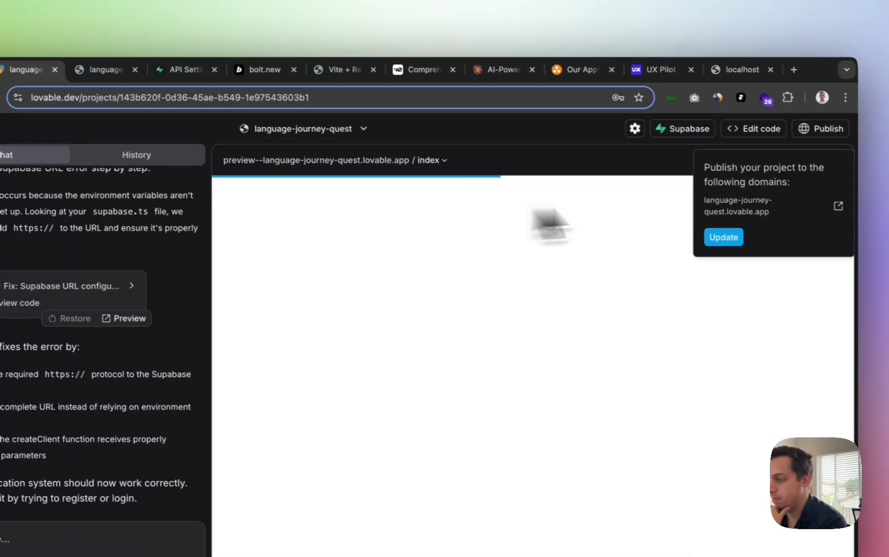
click(706, 230)
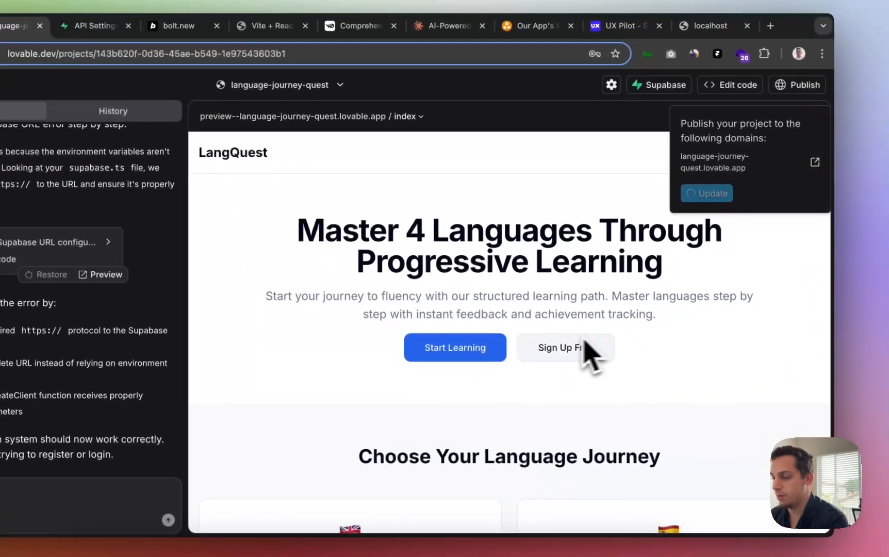
scroll(587, 343, down, 10)
scroll(586, 343, up, 10)
scroll(586, 342, down, 3)
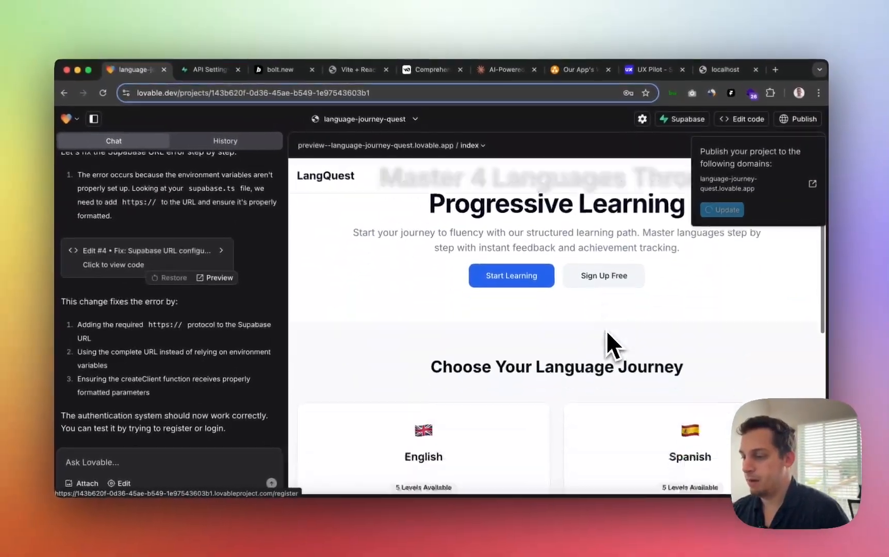
scroll(607, 330, down, 5)
scroll(608, 330, up, 8)
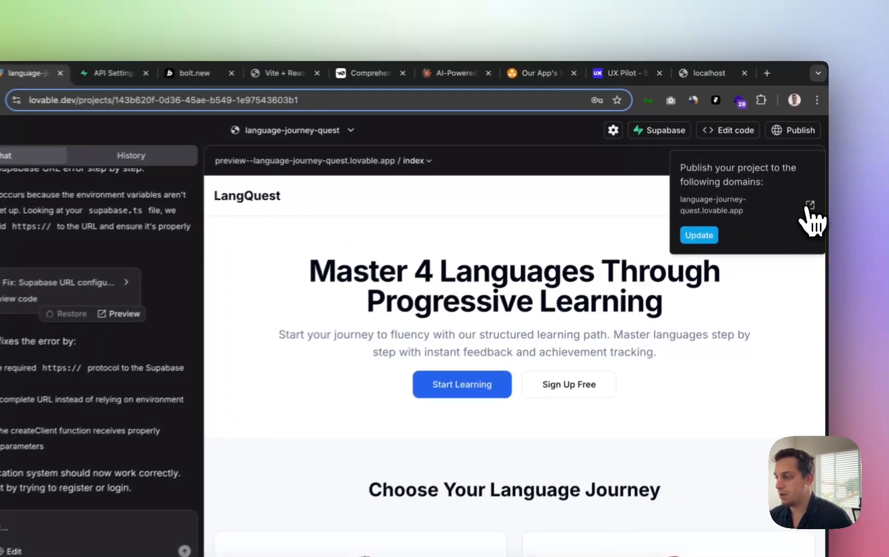
- Open the published site again, load its address in Safari to compare, and close the Safari window
click(812, 184)
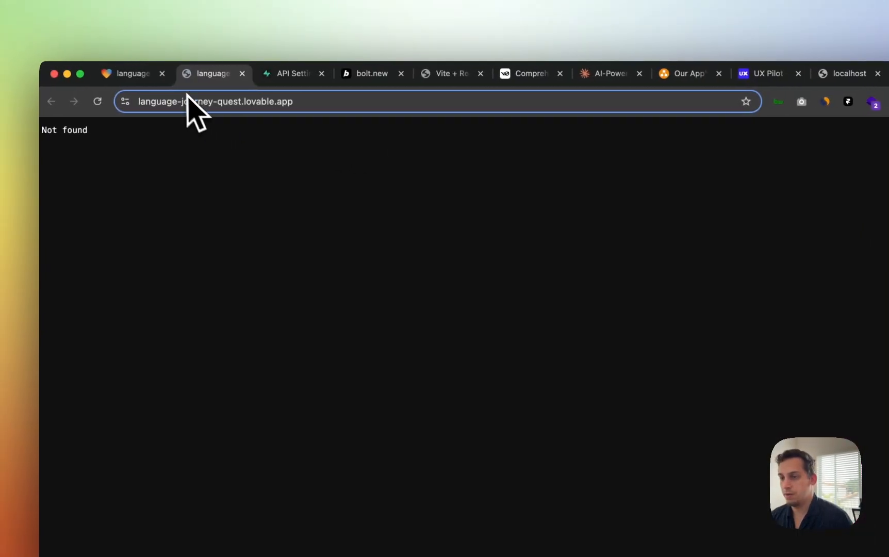
click(179, 99)
key(super+c)
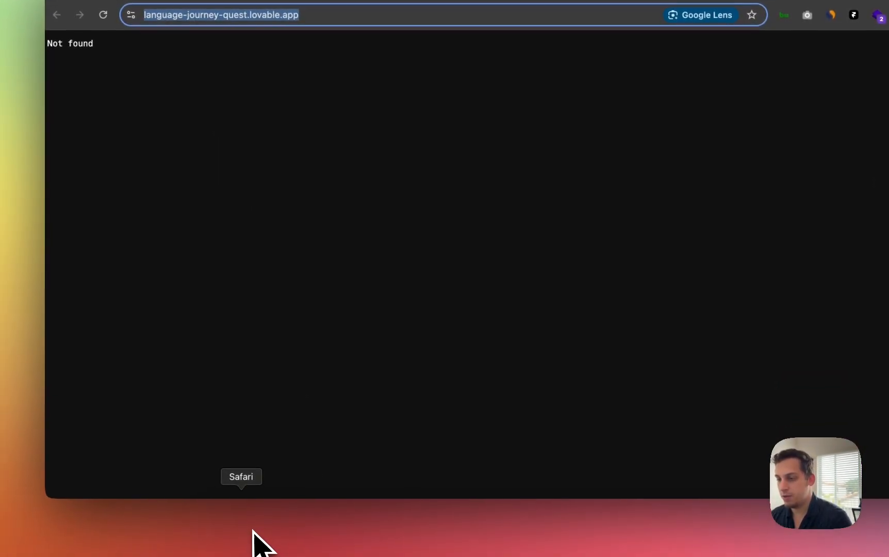
click(254, 542)
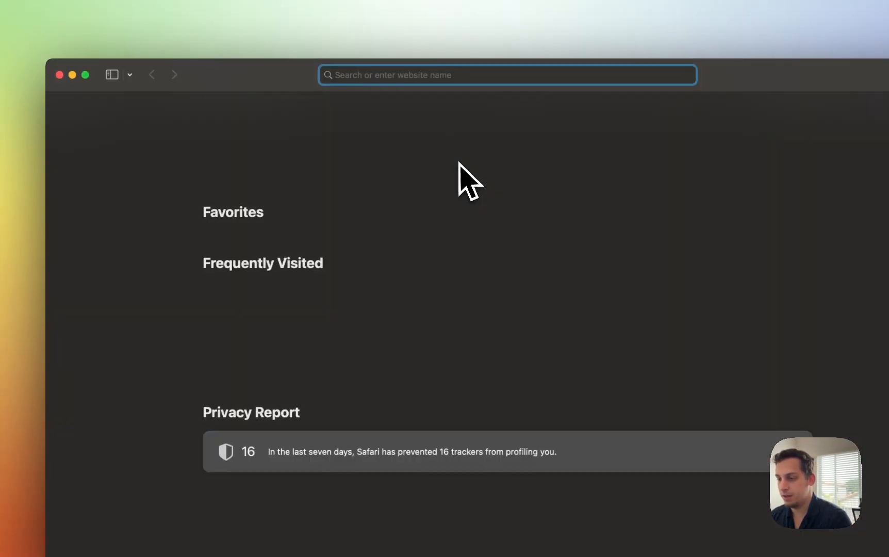
key(super+v)
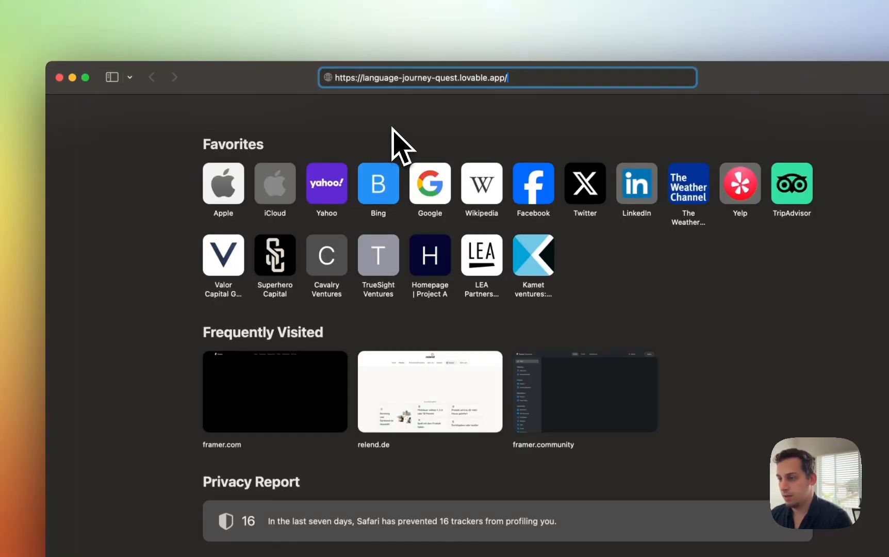
key(Return)
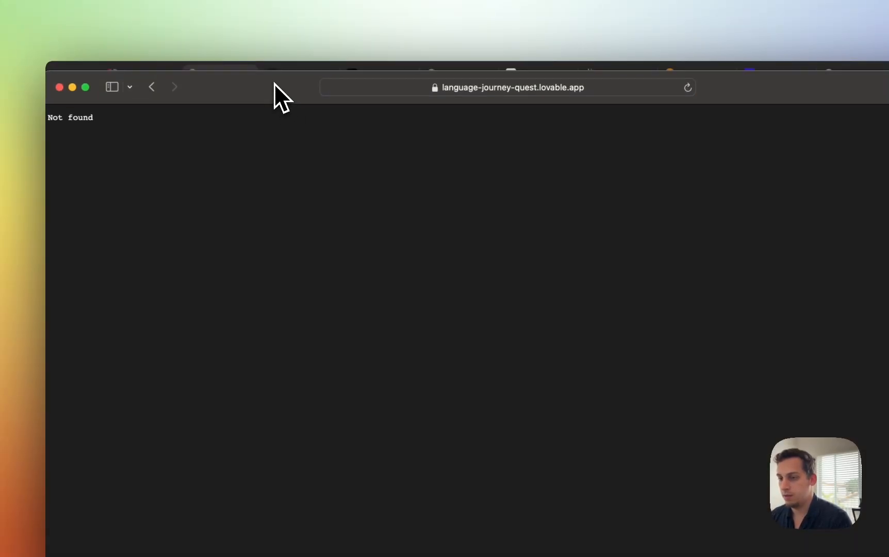
click(73, 87)
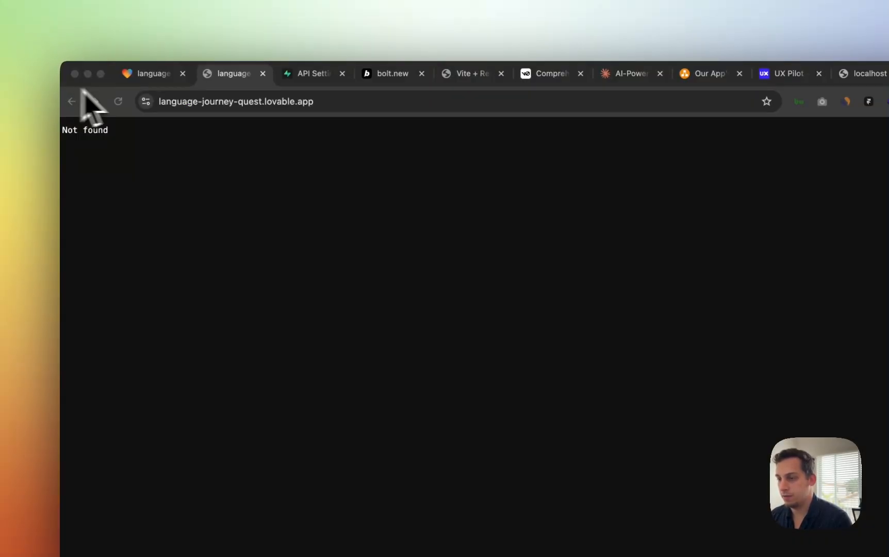
- Return to the Lovable project and check its publishing options and project settings
click(188, 87)
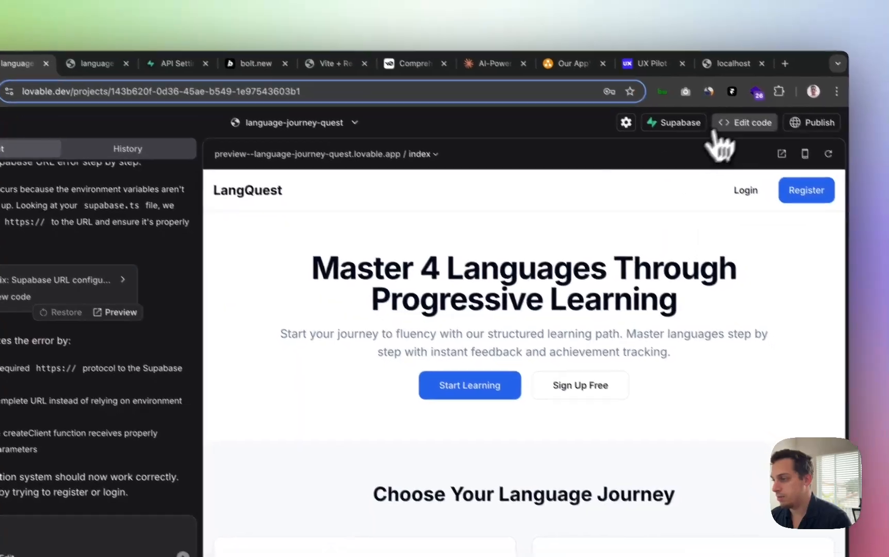
click(813, 123)
click(612, 142)
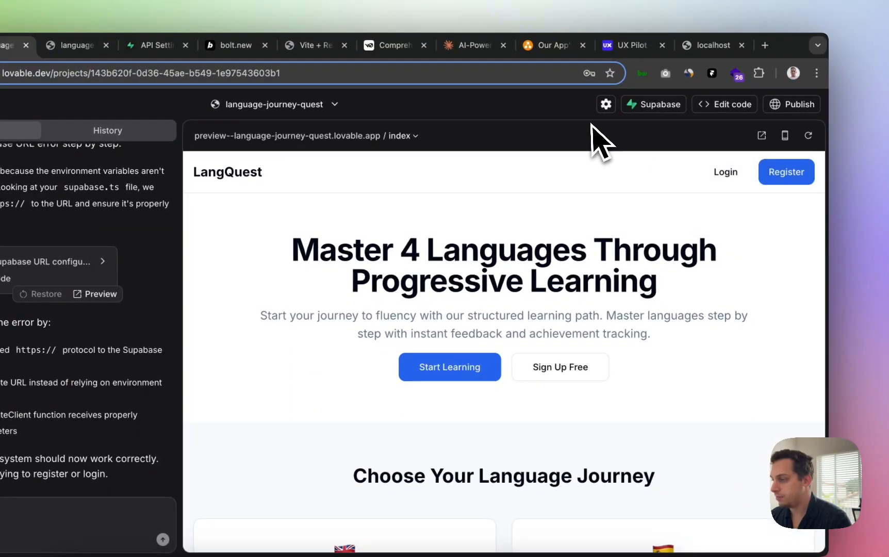
click(603, 107)
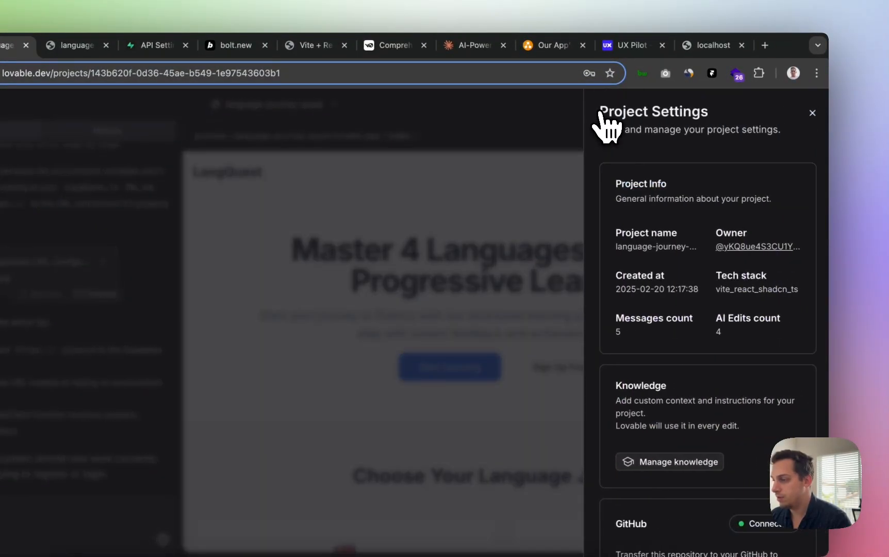
click(562, 131)
- Log in to the LangQuest preview with the saved email and account password, and check the preview's list of pages
click(725, 173)
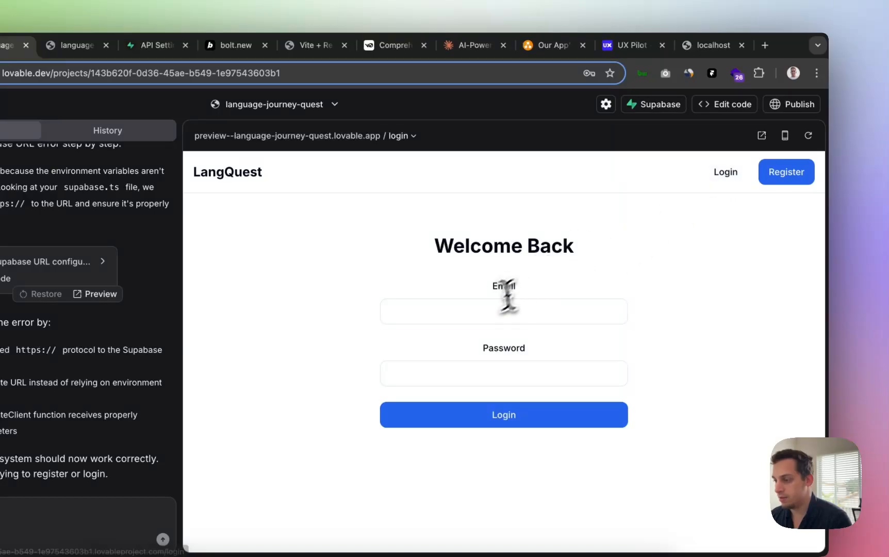
click(486, 308)
click(487, 341)
click(468, 418)
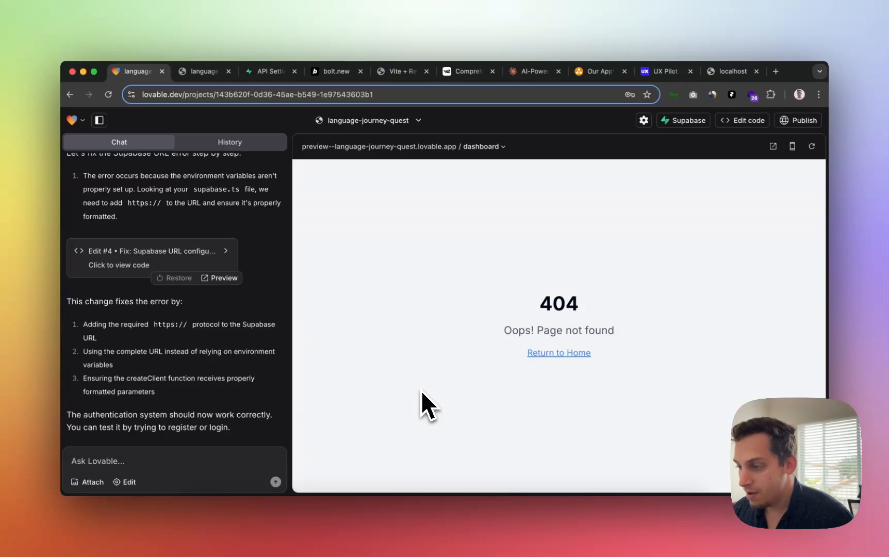
click(483, 147)
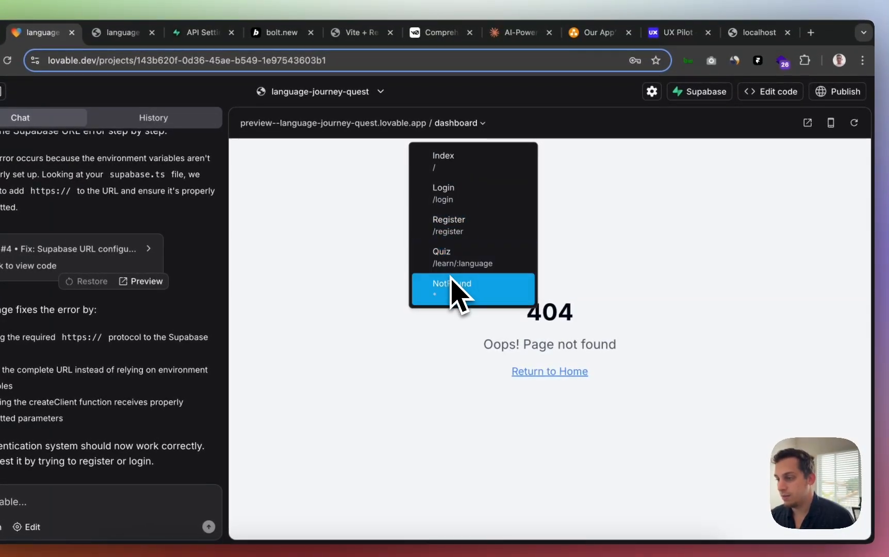
click(578, 176)
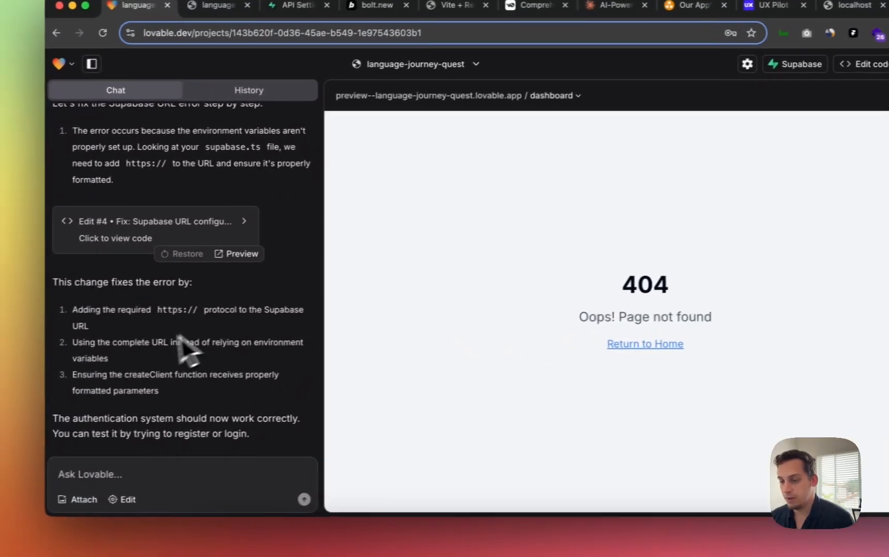
- Tell Lovable that login works but the dashboard page gives a 404 error, and request a dashboard showing the different languages to start learning
click(195, 462)
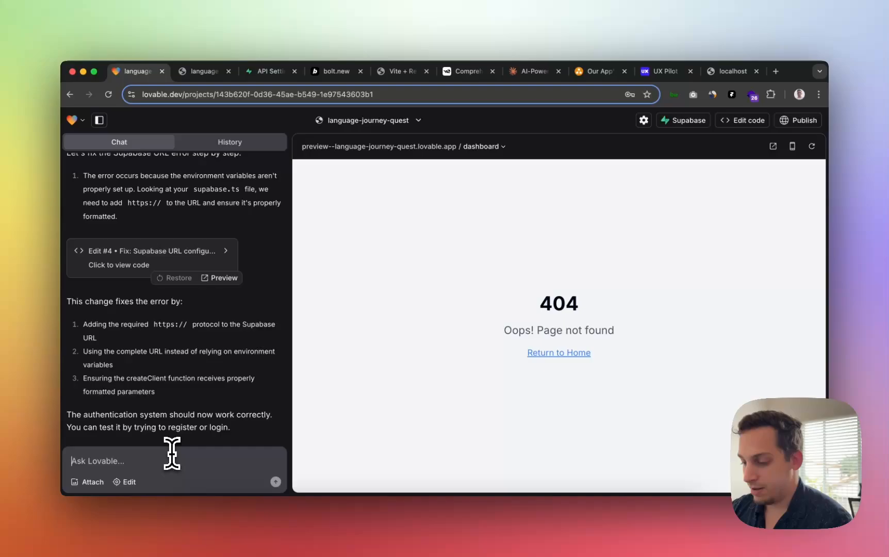
text(it says)
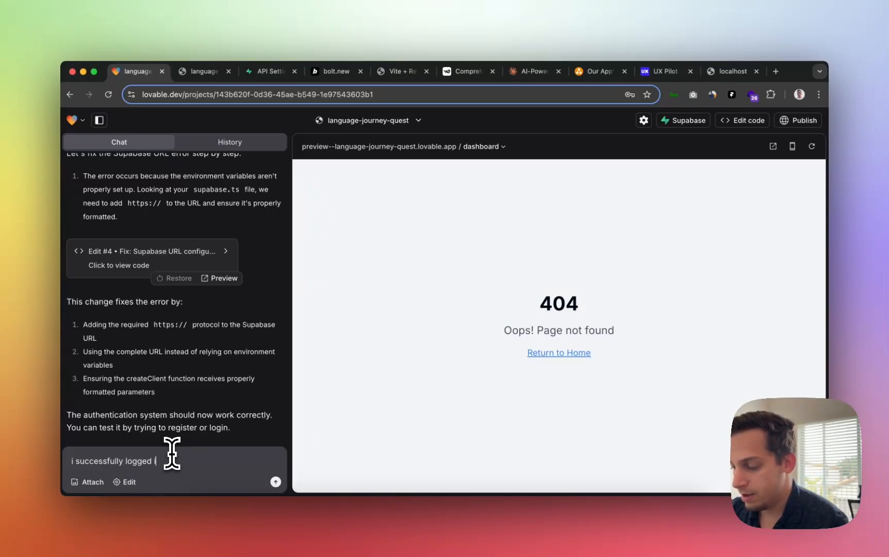
text(in,)
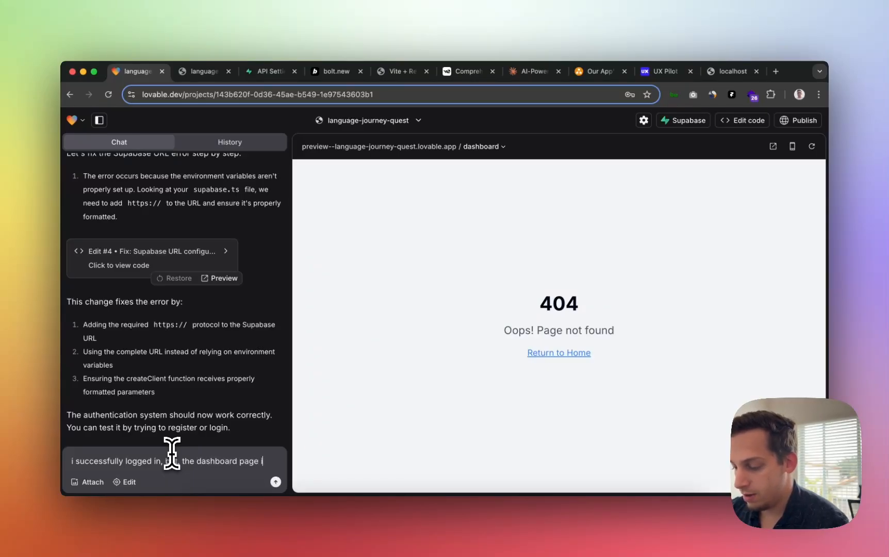
text(but, the dashboard page is giving me a 404 err)
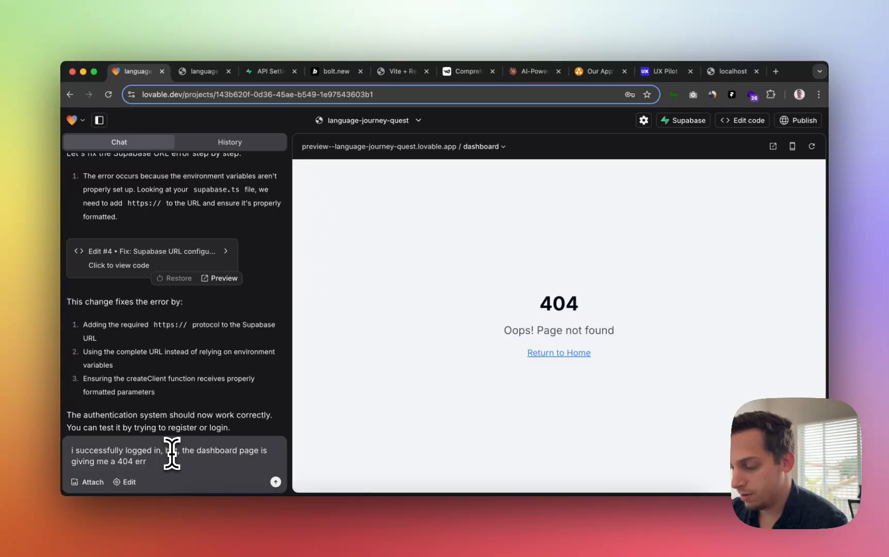
text(or. Can you please create)
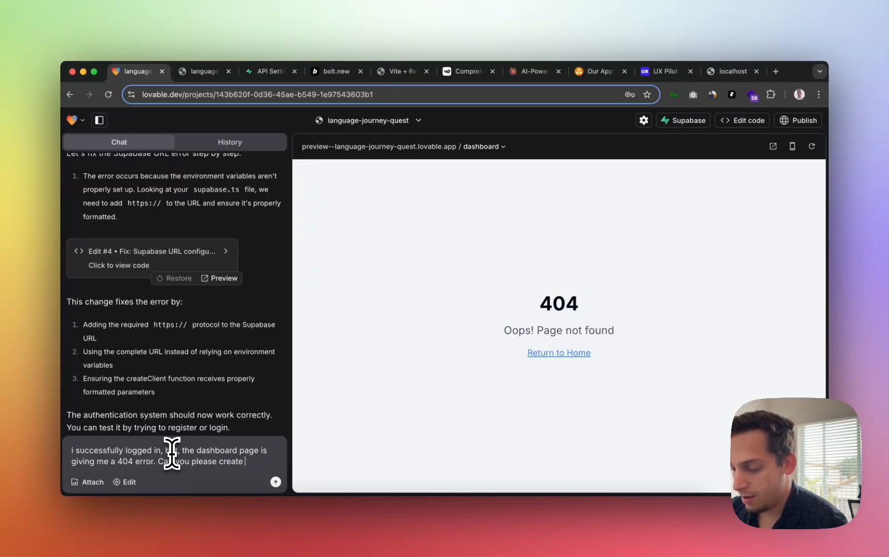
text( a dashboard that)
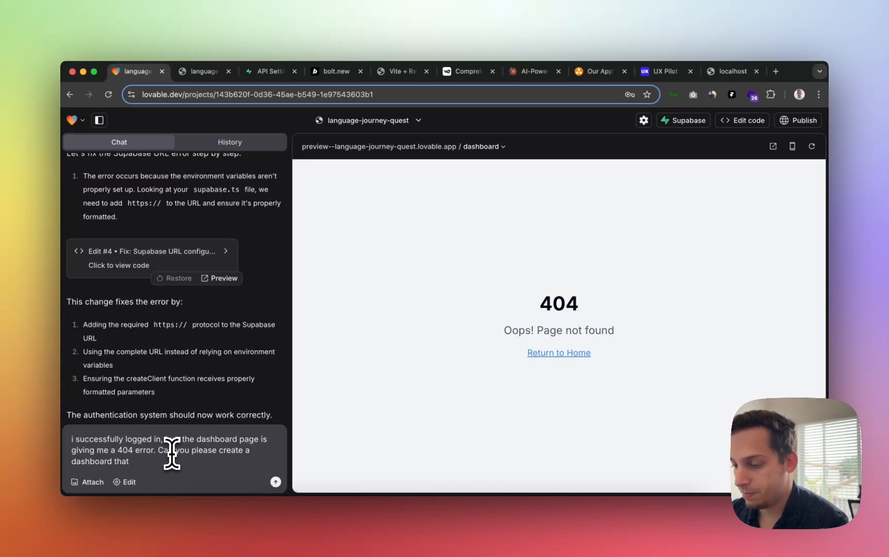
text( shows the different)
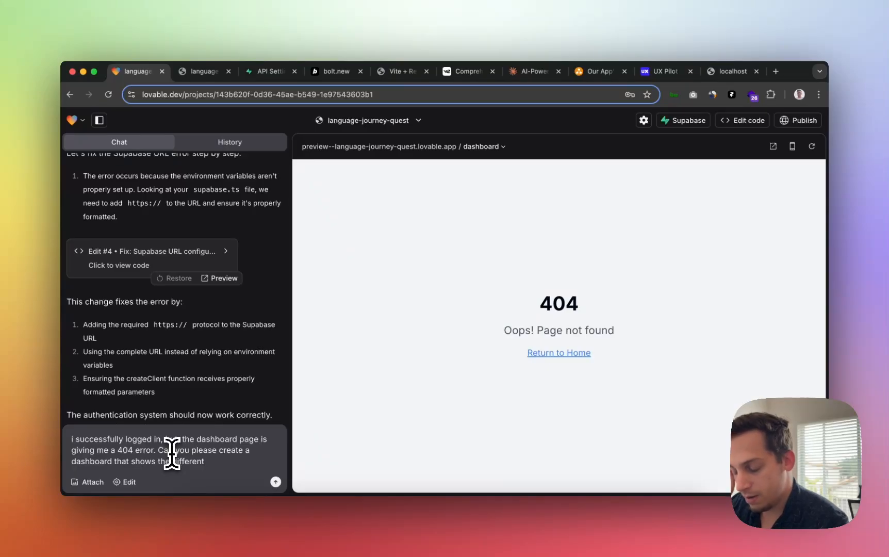
text( langauges s)
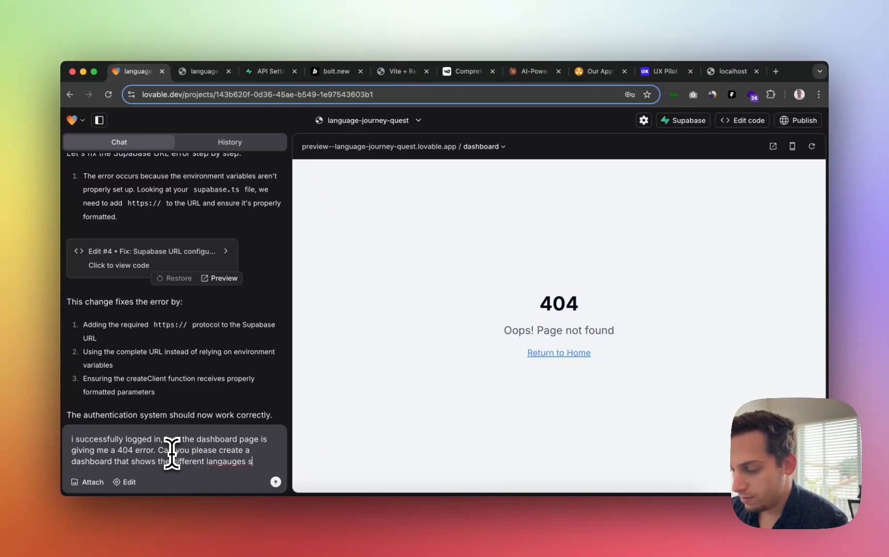
text(o that)
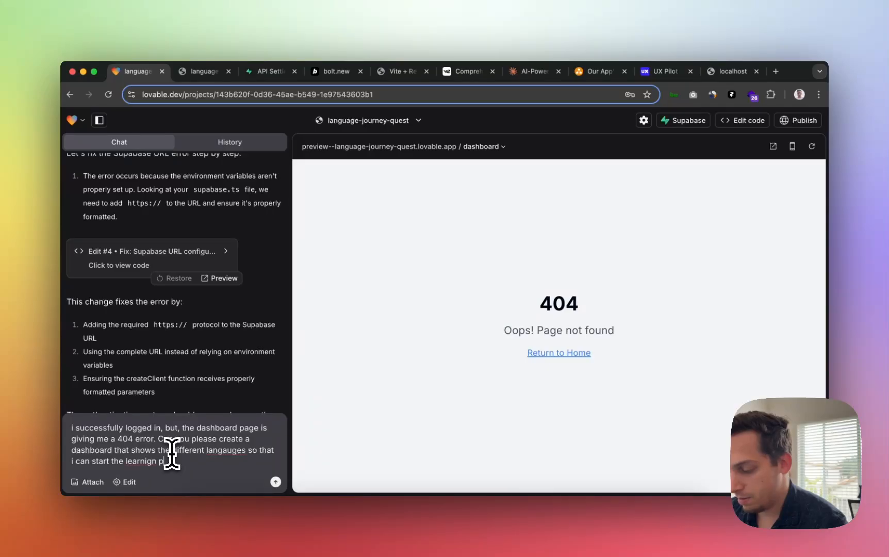
text(rocess.)
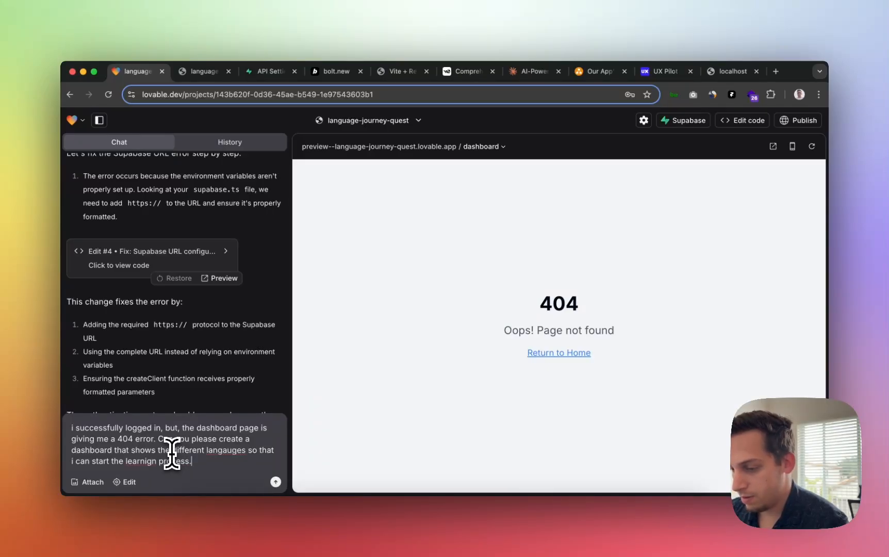
key(Return)
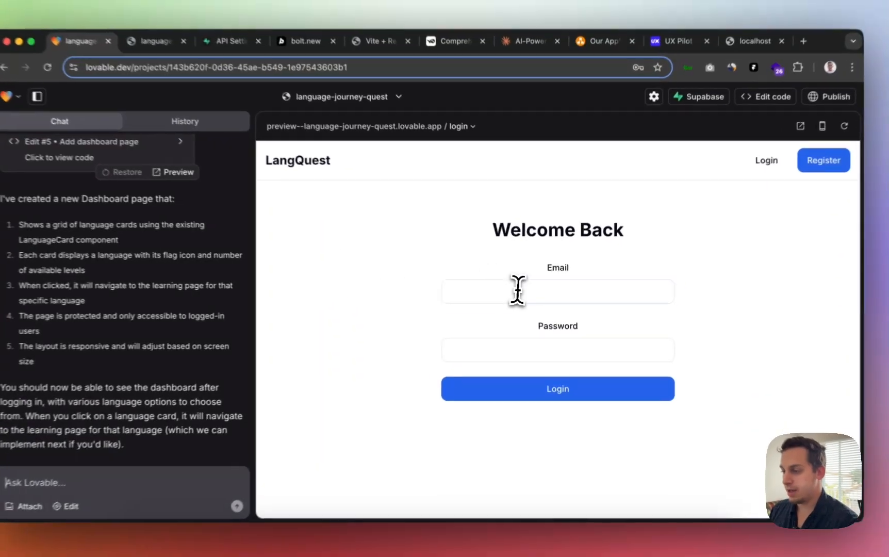
- Log in to the LangQuest preview with the saved email and account password
click(527, 293)
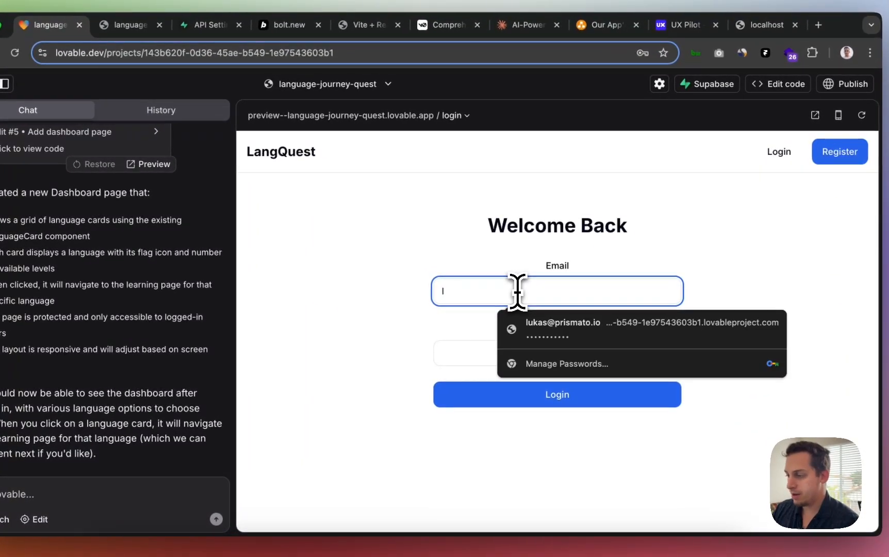
click(563, 330)
click(552, 394)
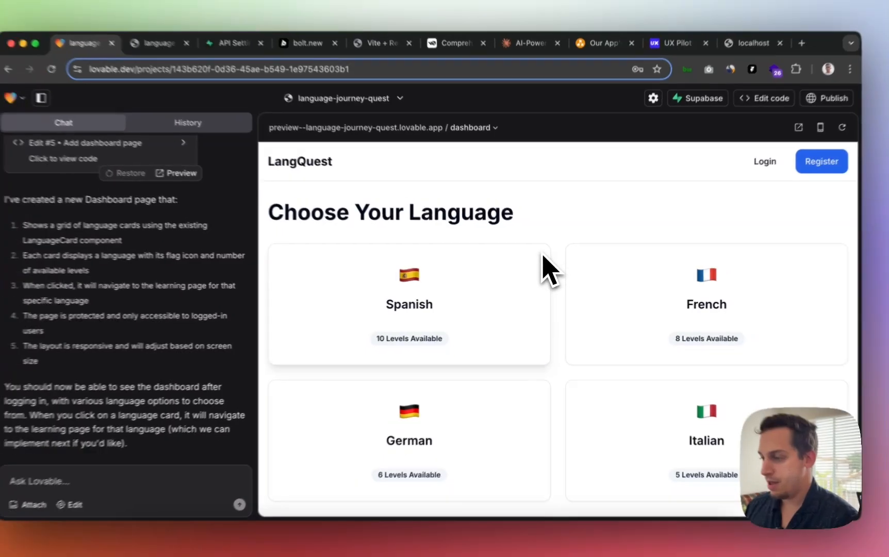
- Look through the language cards on the new LangQuest dashboard and return to its beginning
scroll(542, 257, down, 5)
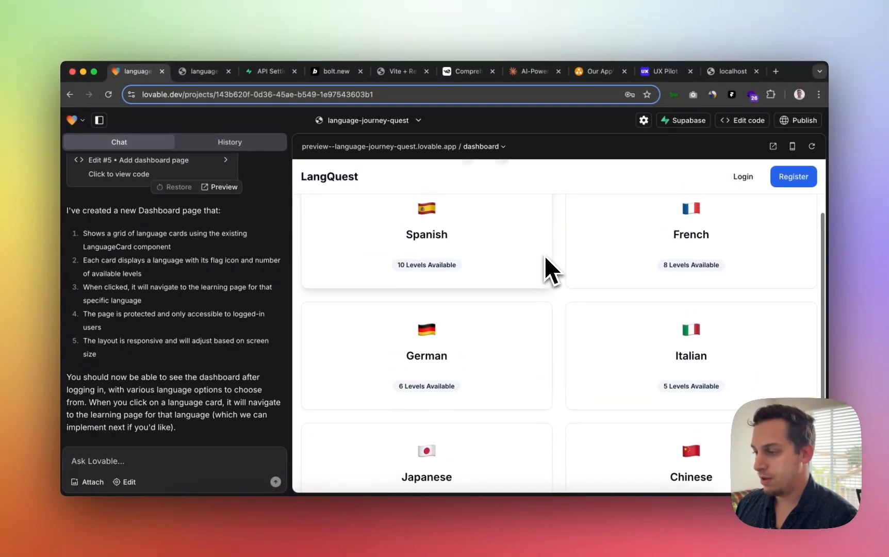
scroll(544, 255, up, 2)
scroll(544, 256, down, 3)
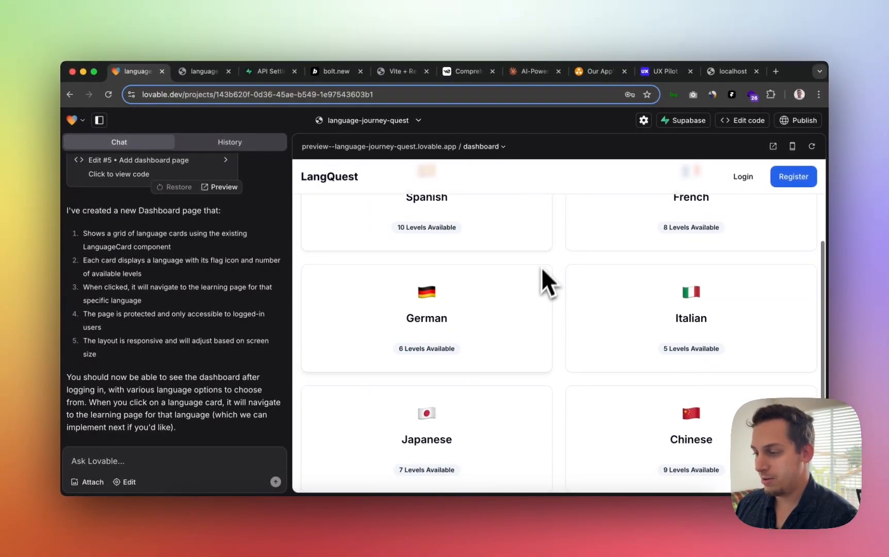
scroll(557, 291, up, 2)
scroll(561, 292, down, 1)
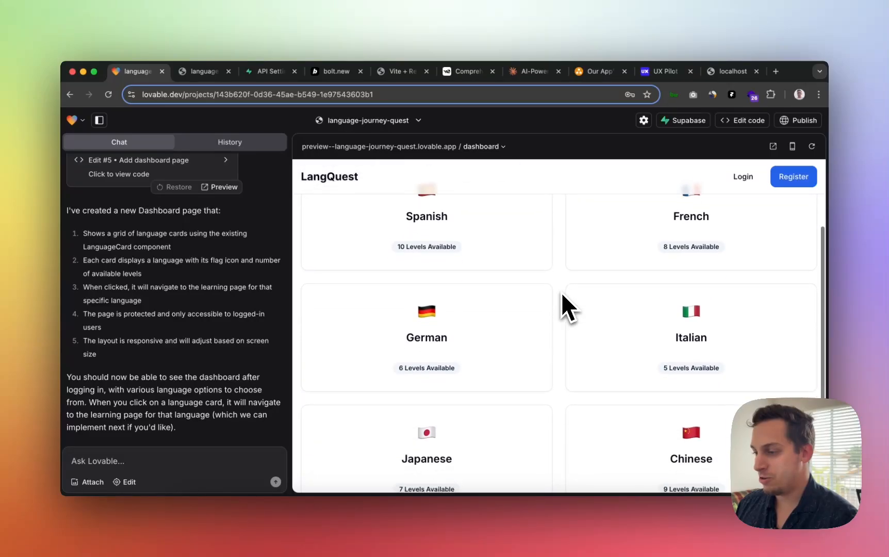
scroll(554, 304, up, 1)
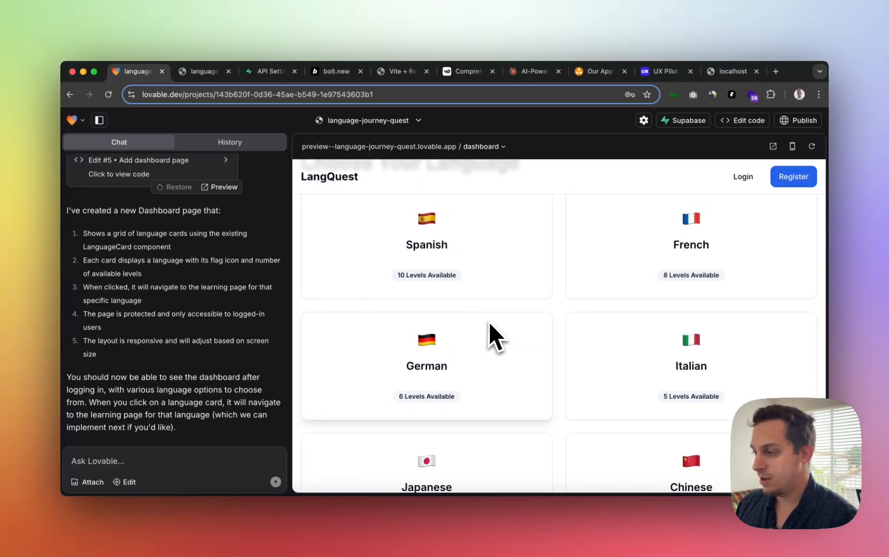
scroll(490, 321, down, 2)
scroll(493, 318, up, 3)
scroll(493, 318, down, 3)
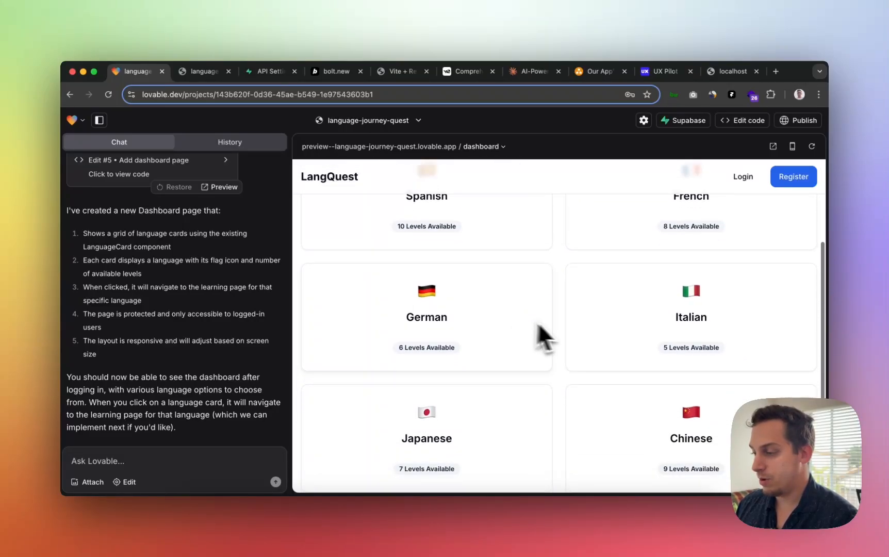
scroll(554, 383, up, 4)
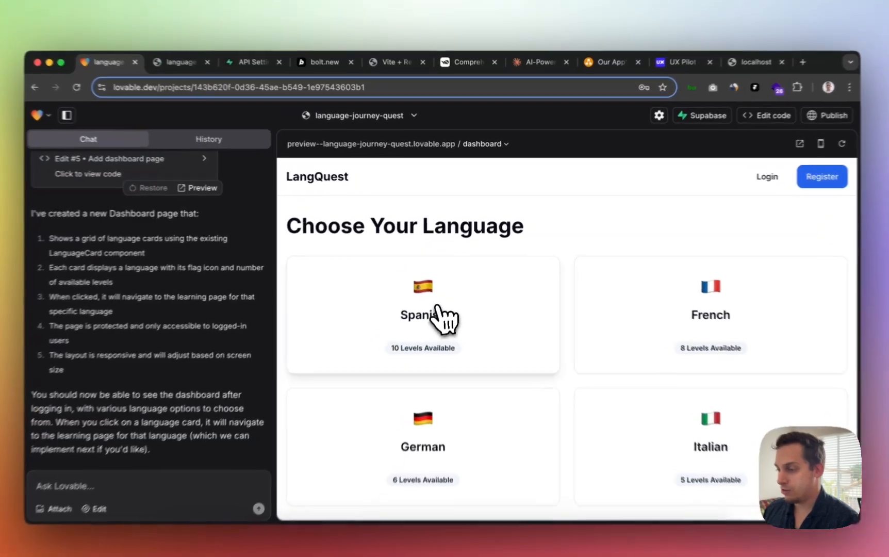
- Open the Spanish course from the dashboard to check its learning page, and return the preview to the Dashboard page
click(438, 309)
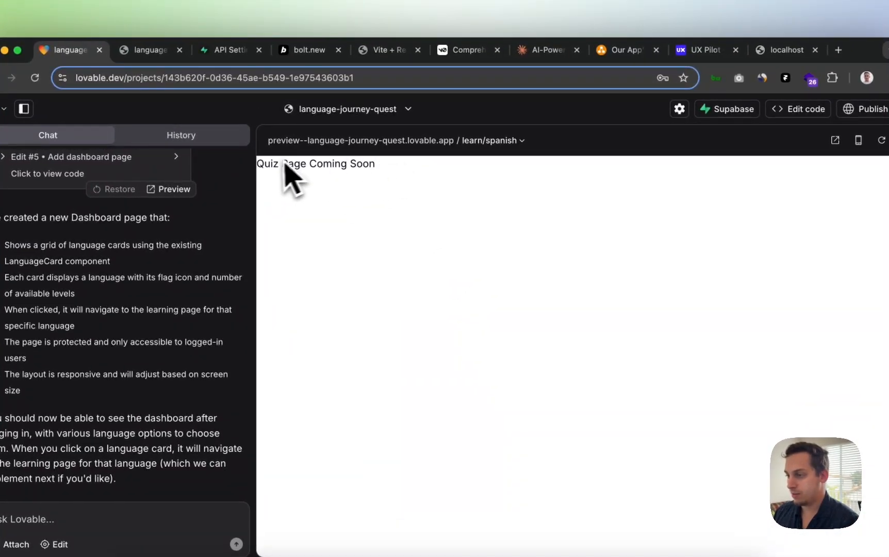
click(510, 141)
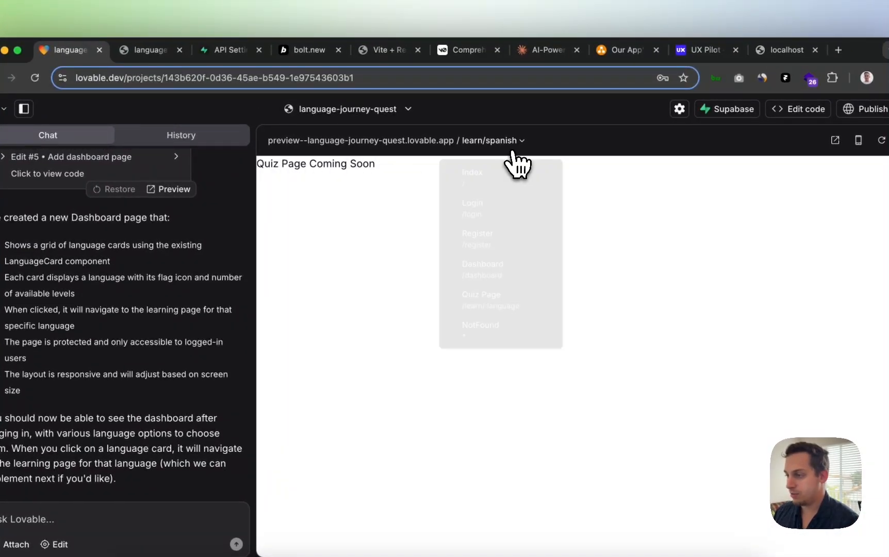
click(421, 216)
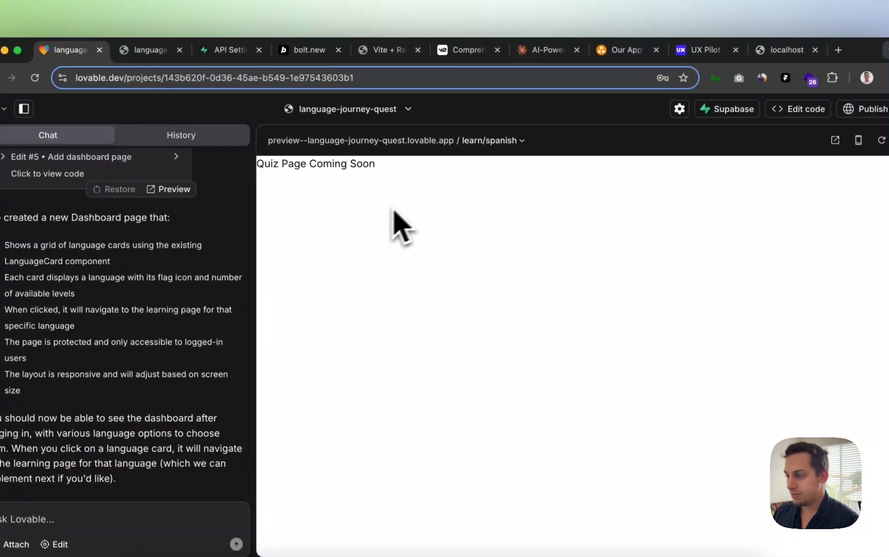
click(495, 143)
click(472, 273)
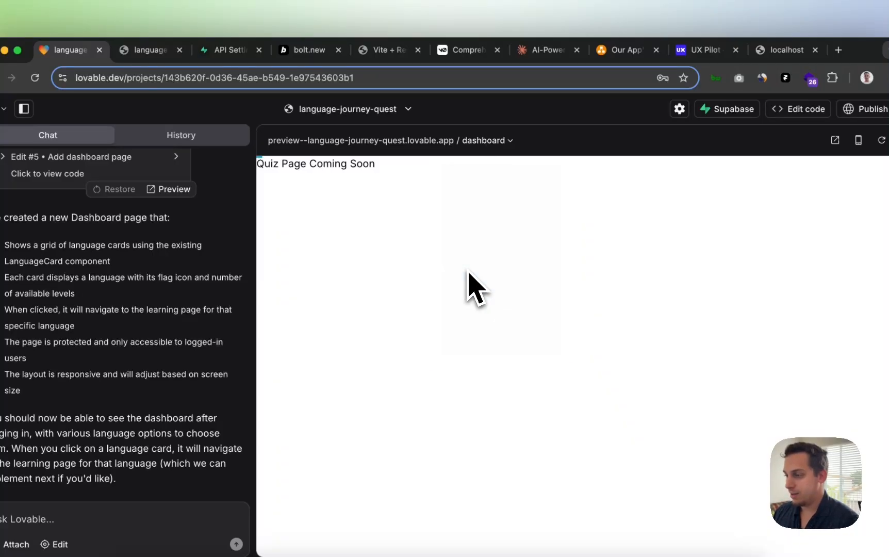
- Switch the preview to the Index page and review its language cards and the Why Choose LangQuest section
click(509, 143)
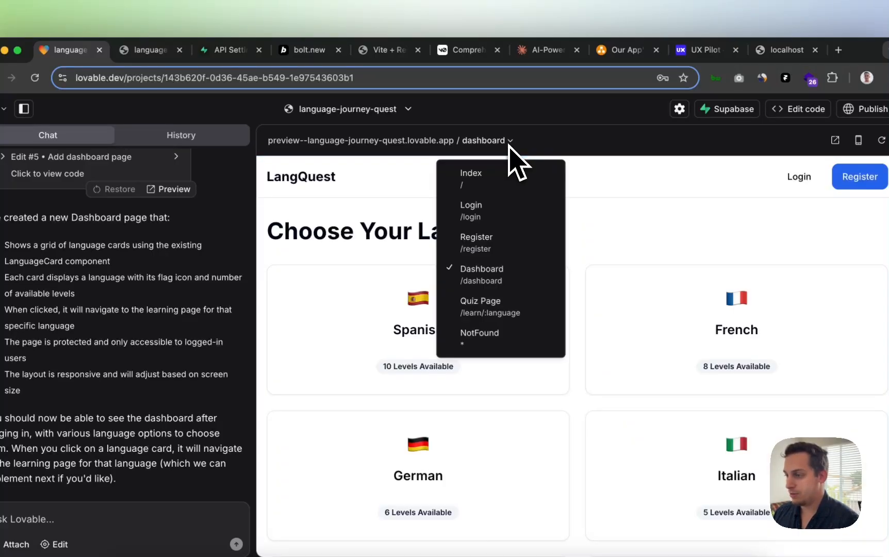
click(489, 183)
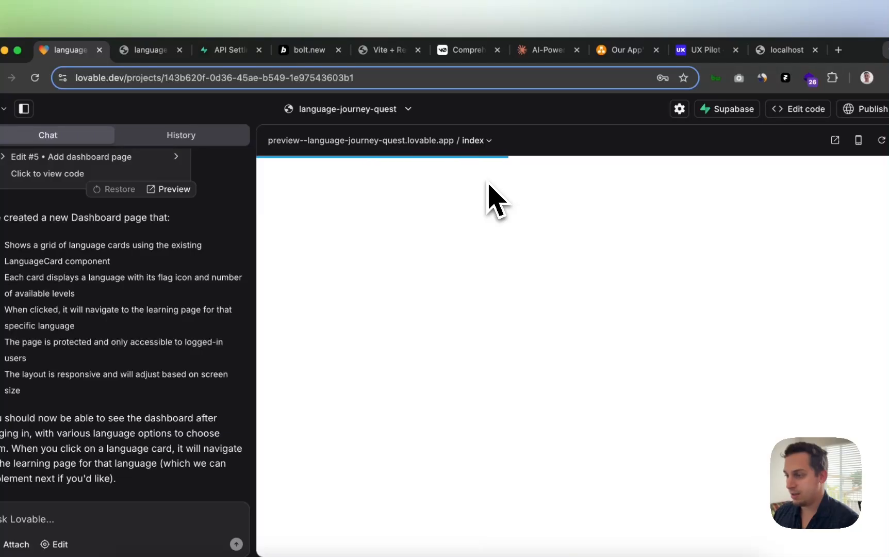
scroll(471, 367, down, 10)
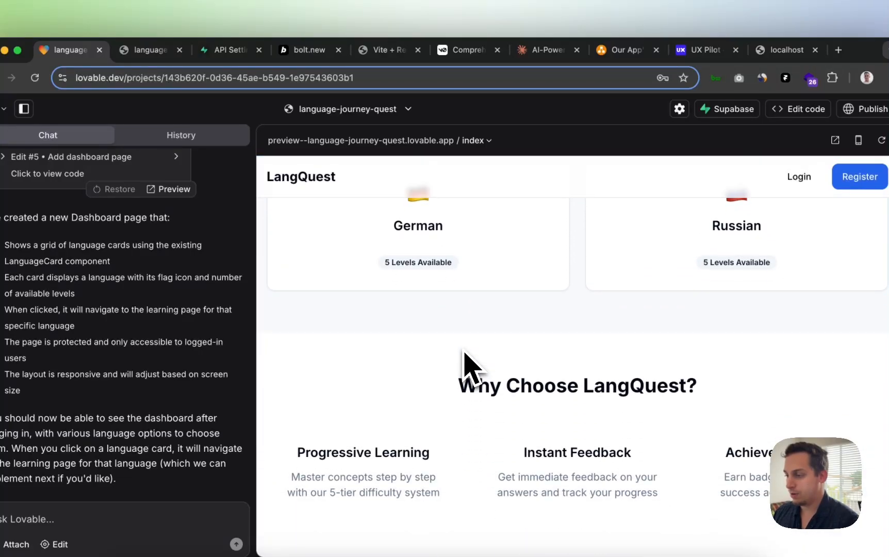
scroll(462, 367, up, 10)
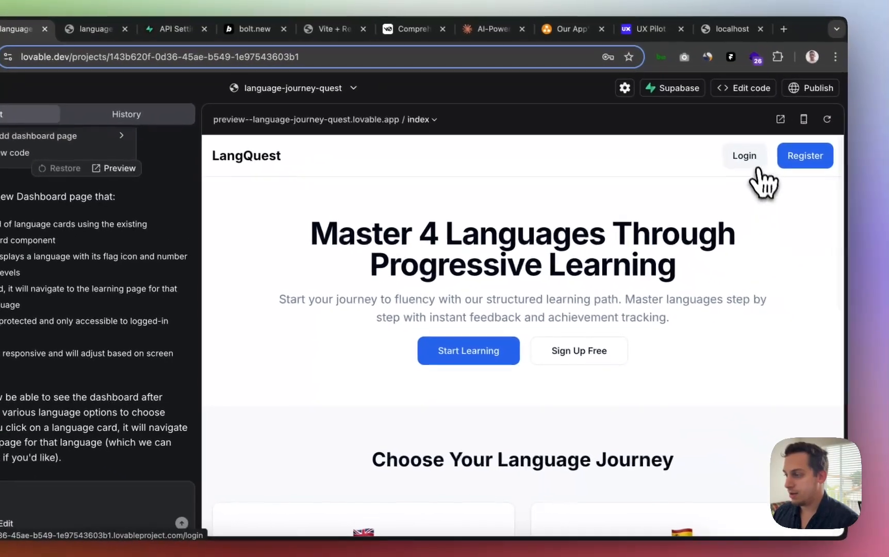
- Log in again from the Index page with the saved email and account password, and open the French course
click(756, 170)
click(529, 299)
click(508, 326)
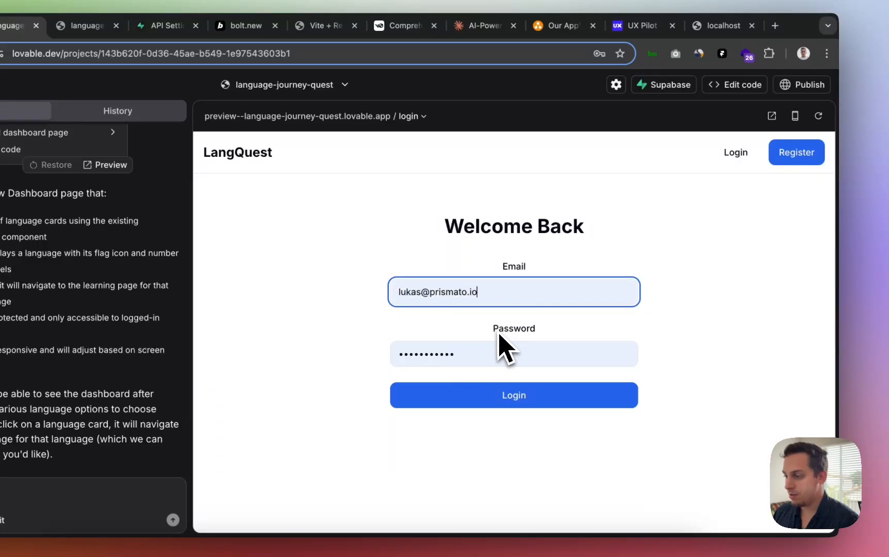
click(457, 397)
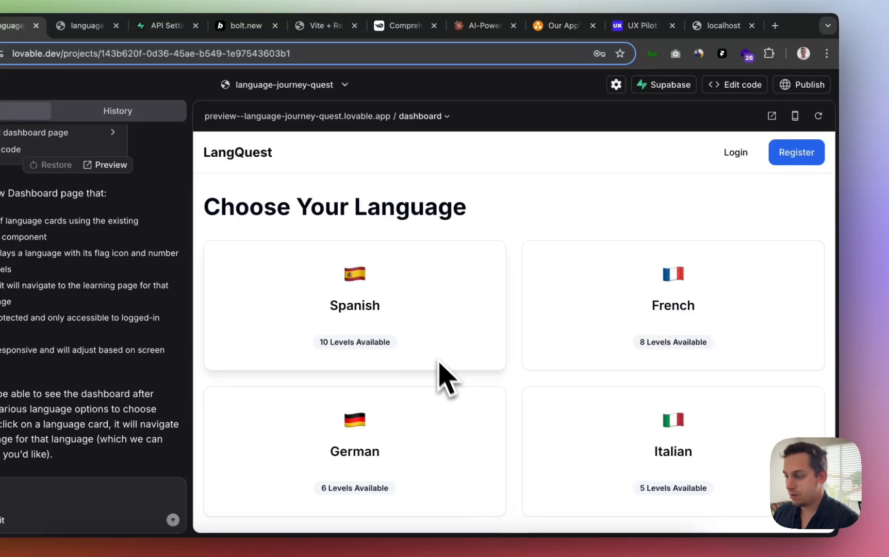
click(636, 340)
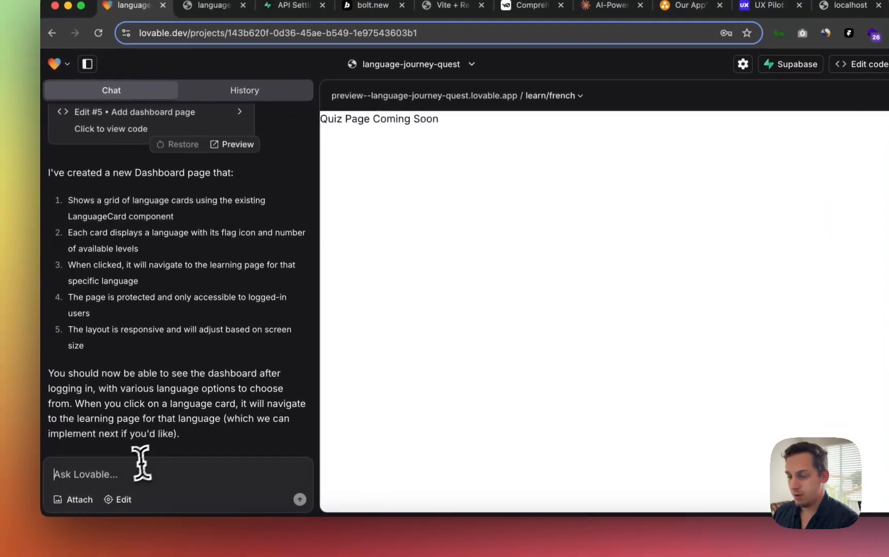
- Ask Lovable to make the languages English, German, Spanish and Russian with only 5 difficulties each, and to create the quiz page for starting the learning process
text(can we)
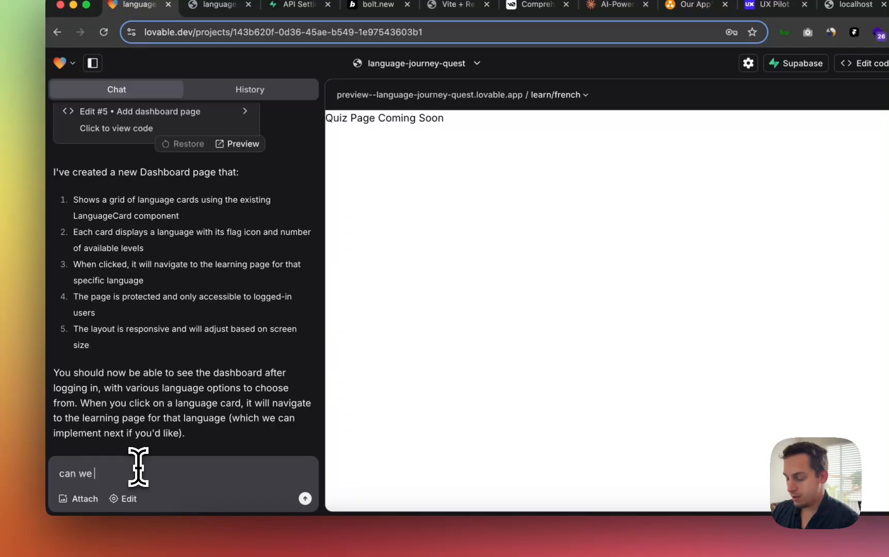
text( make the langauge)
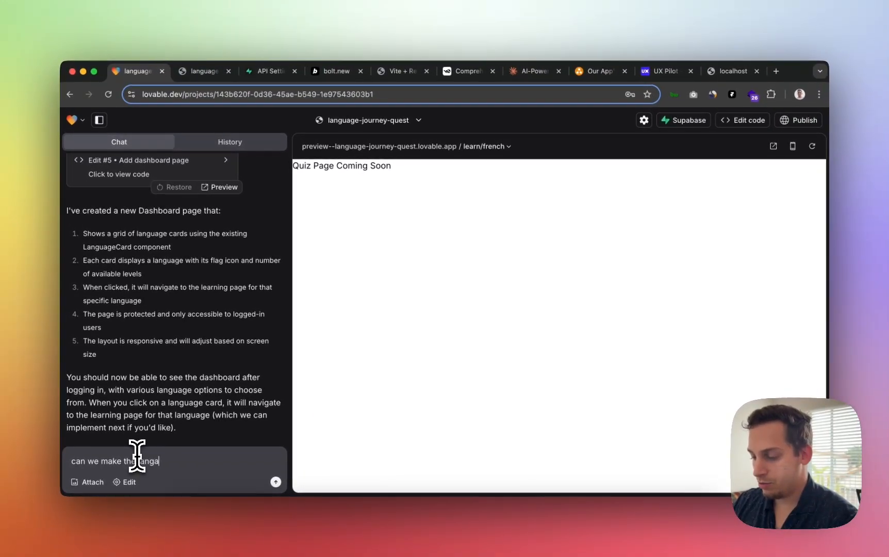
text(s: e)
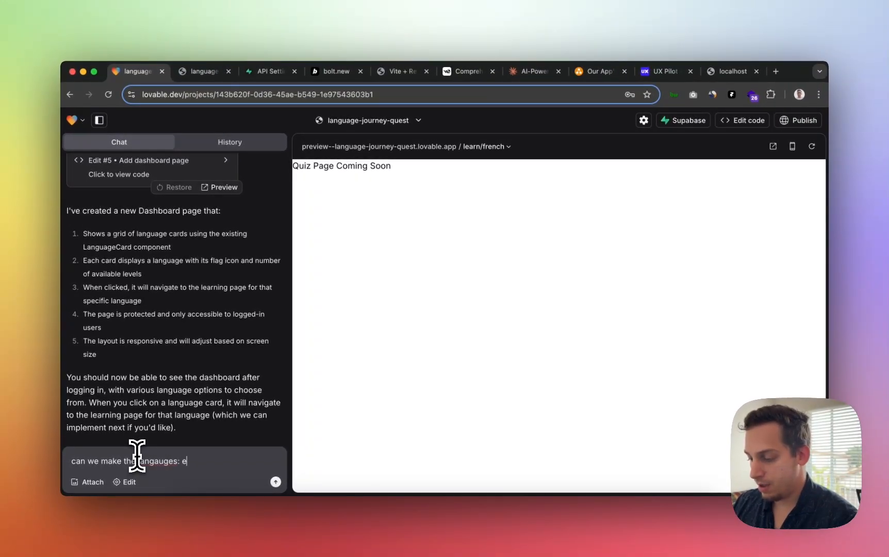
text(nglish, german)
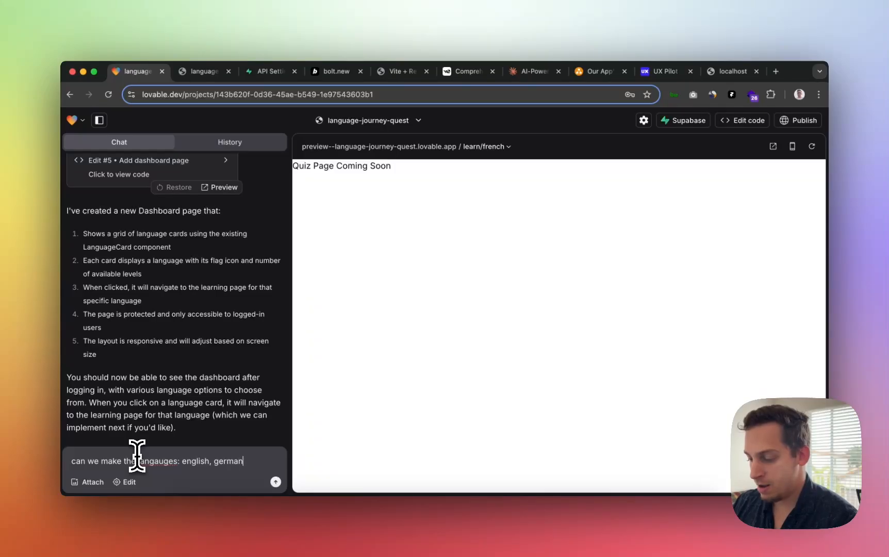
text(, spanish)
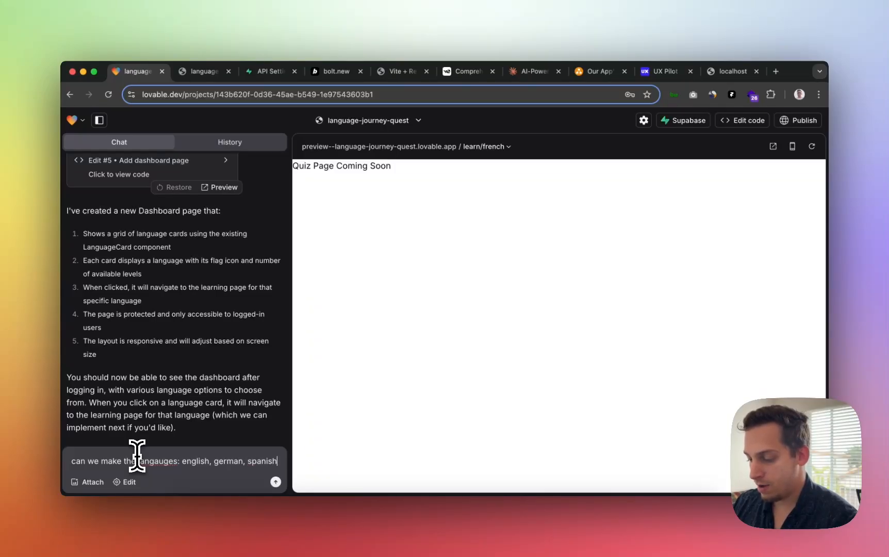
text( and)
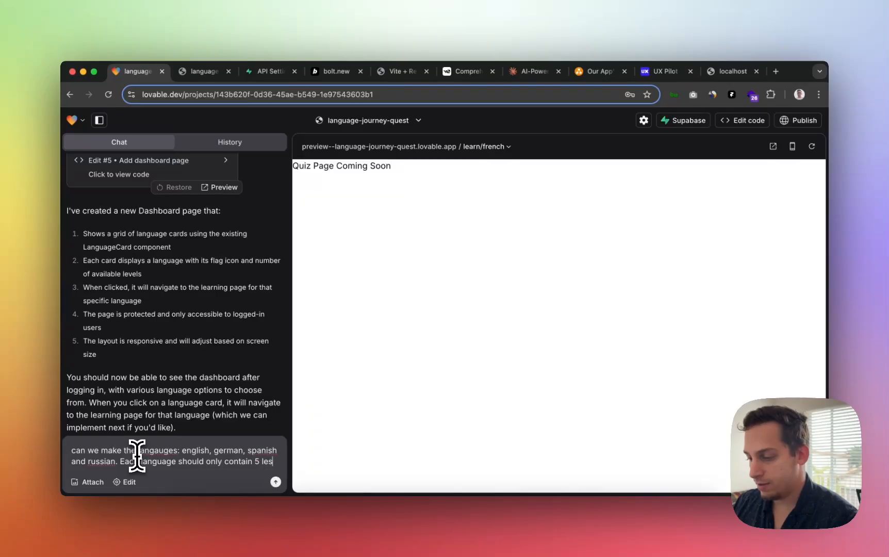
text(fficulties.)
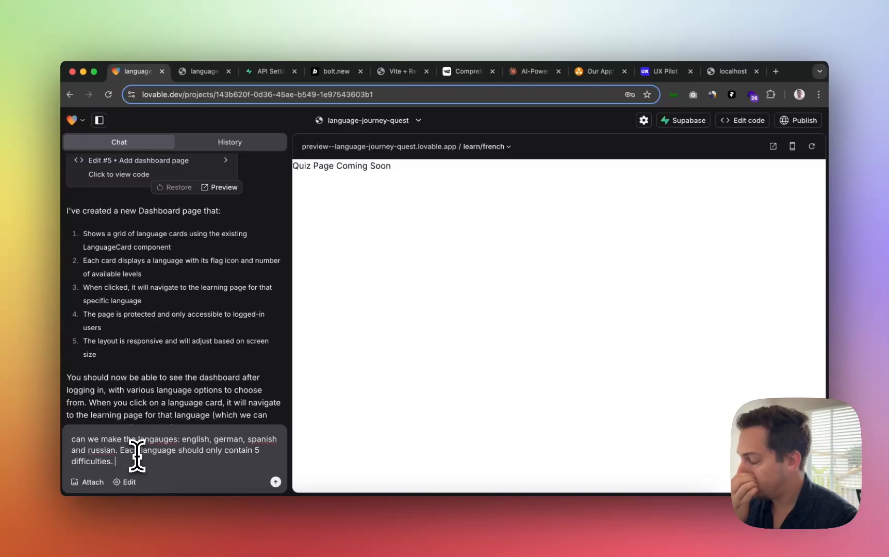
key(shift+Return)
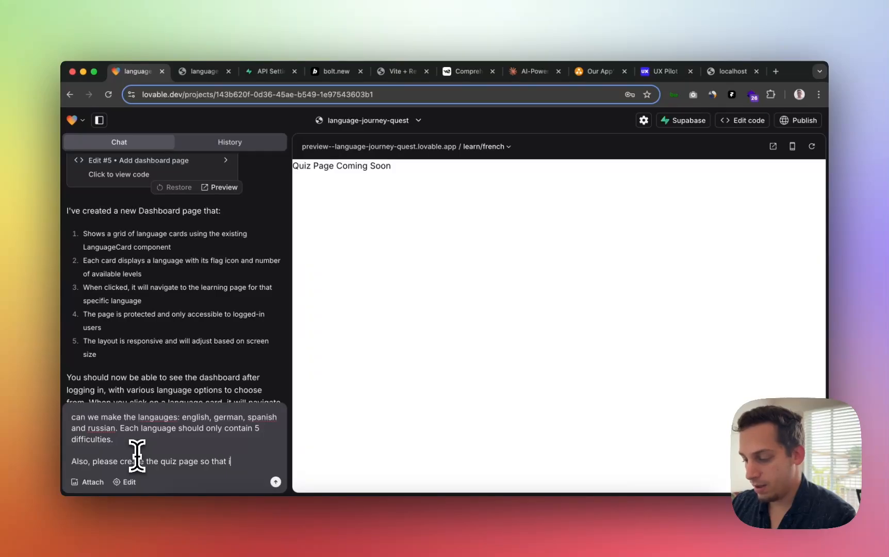
text(the learning process.)
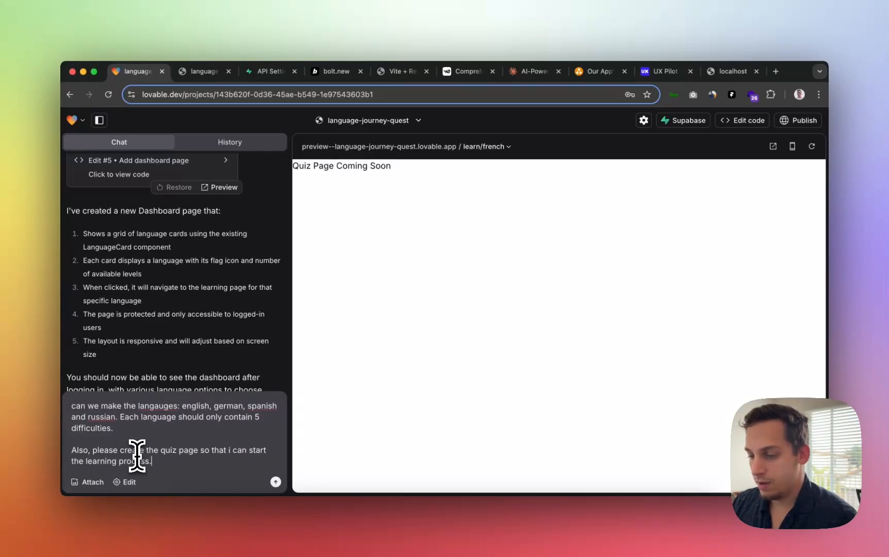
key(Return)
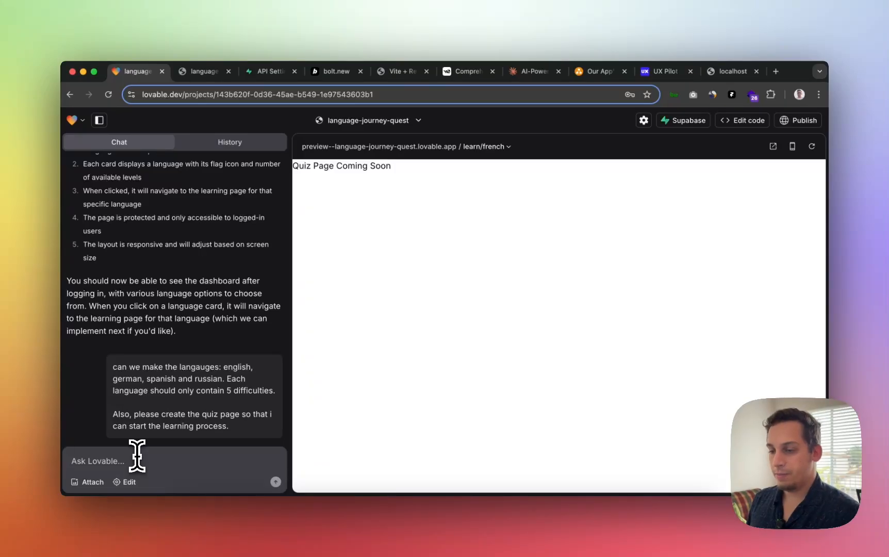
- Close the published language-journey-quest page and the Supabase API Settings page
click(201, 71)
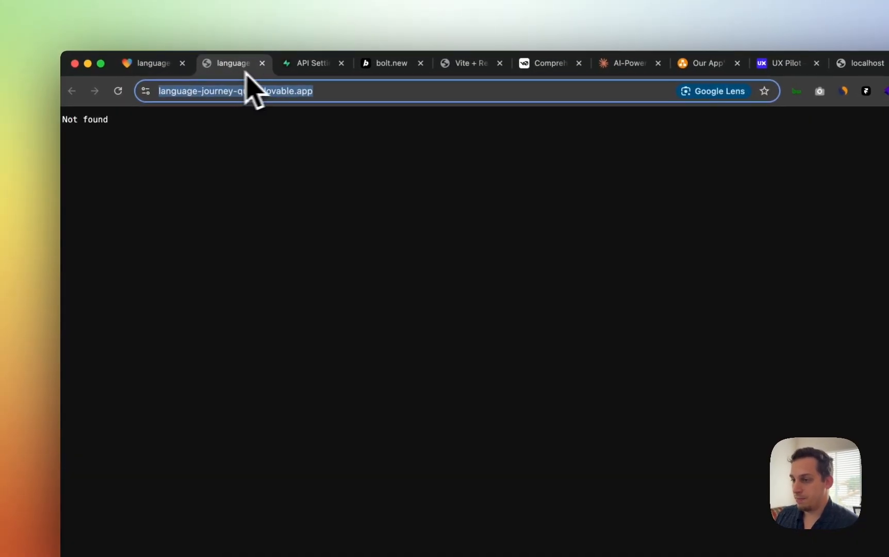
click(262, 63)
click(233, 65)
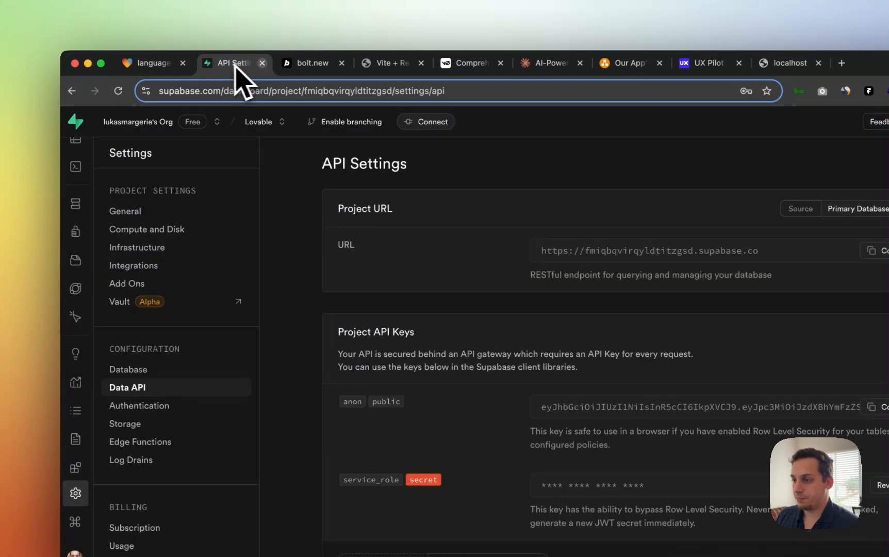
click(263, 63)
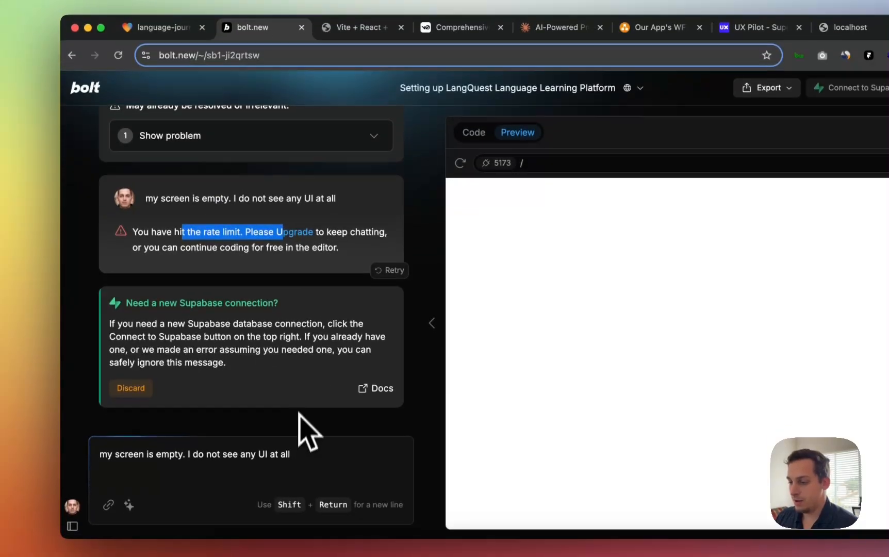
- Review the bolt.new chat and its project title and visibility options, and close the deployed Netlify site
scroll(309, 269, up, 3)
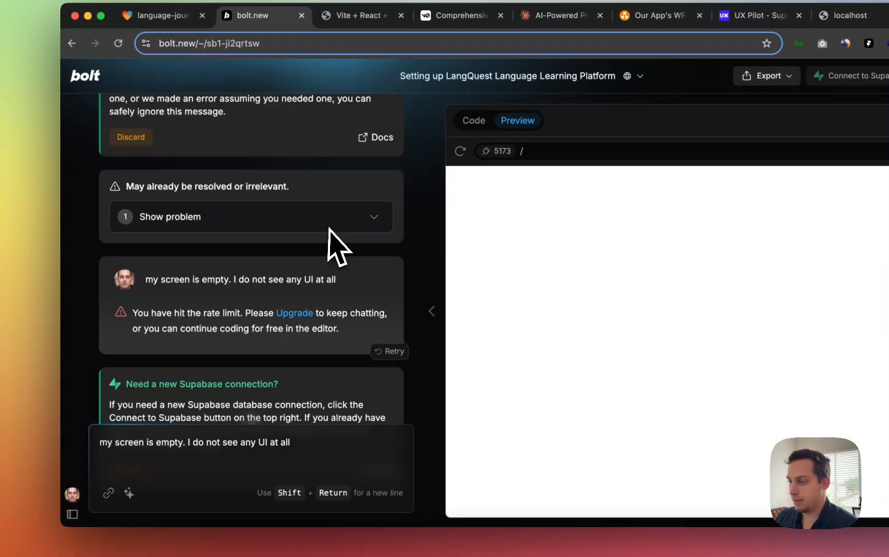
scroll(338, 232, up, 3)
scroll(338, 229, down, 5)
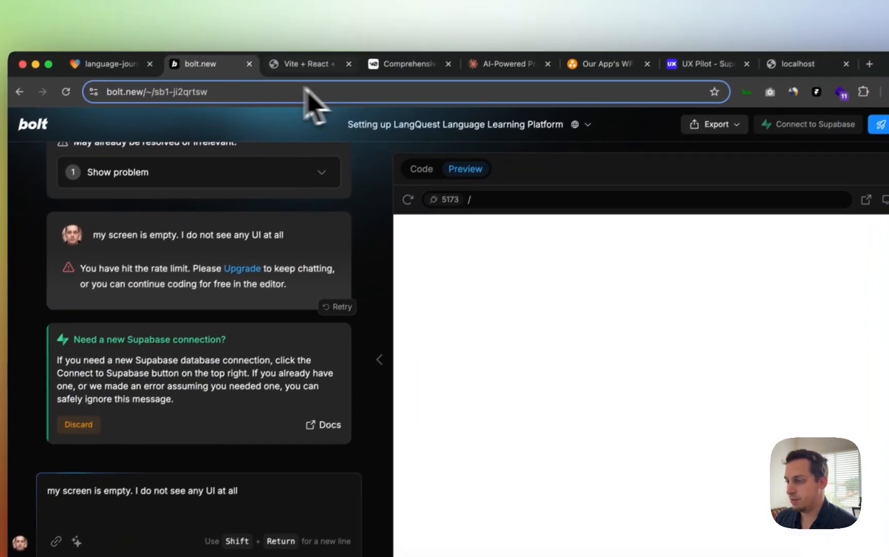
click(577, 135)
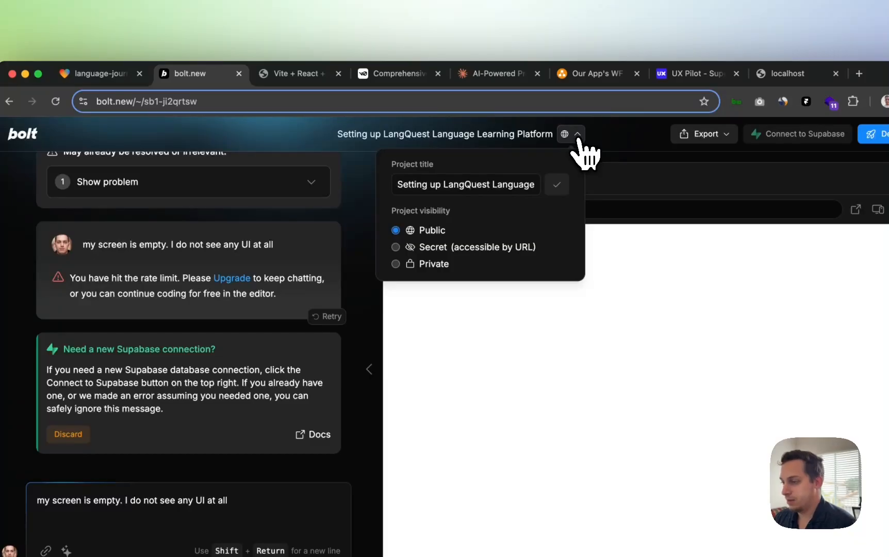
click(577, 136)
click(333, 80)
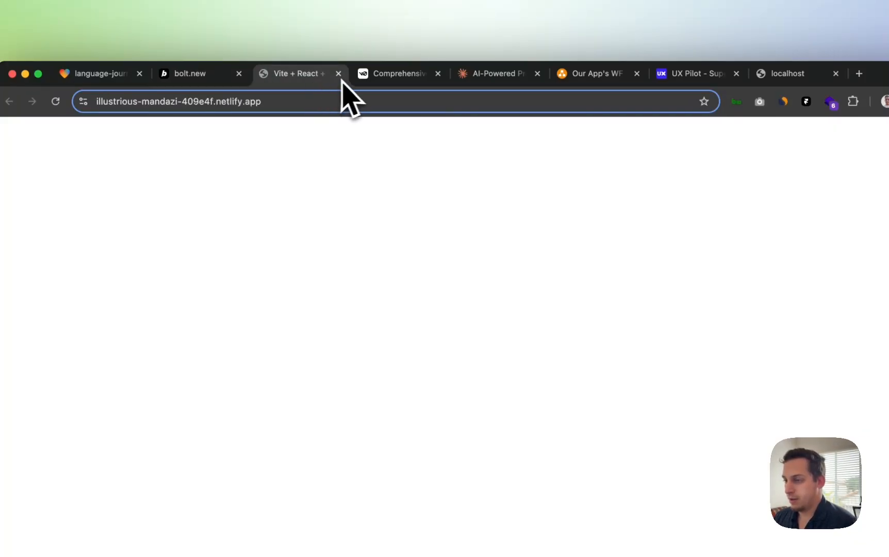
click(338, 73)
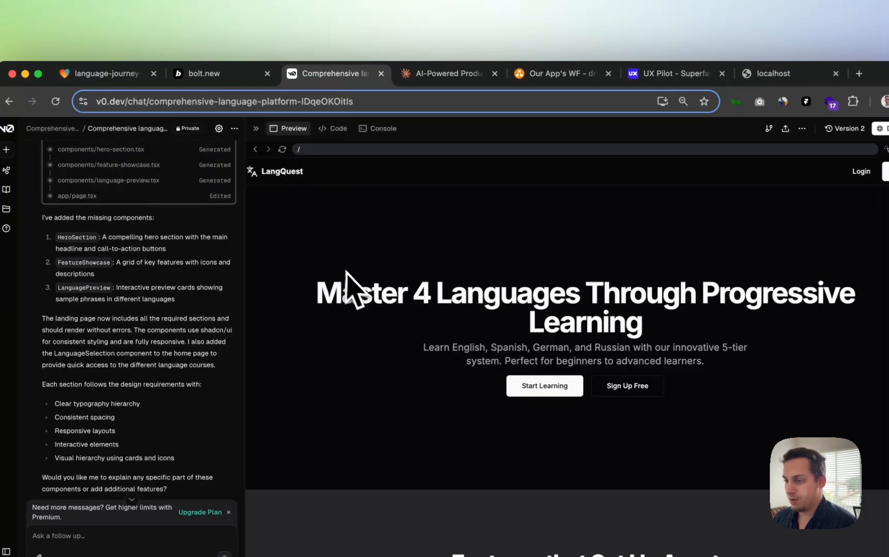
- Look through the LangQuest landing page in v0, try its Login and Register links, and return the preview to the home page
scroll(351, 281, down, 3)
scroll(356, 286, down, 5)
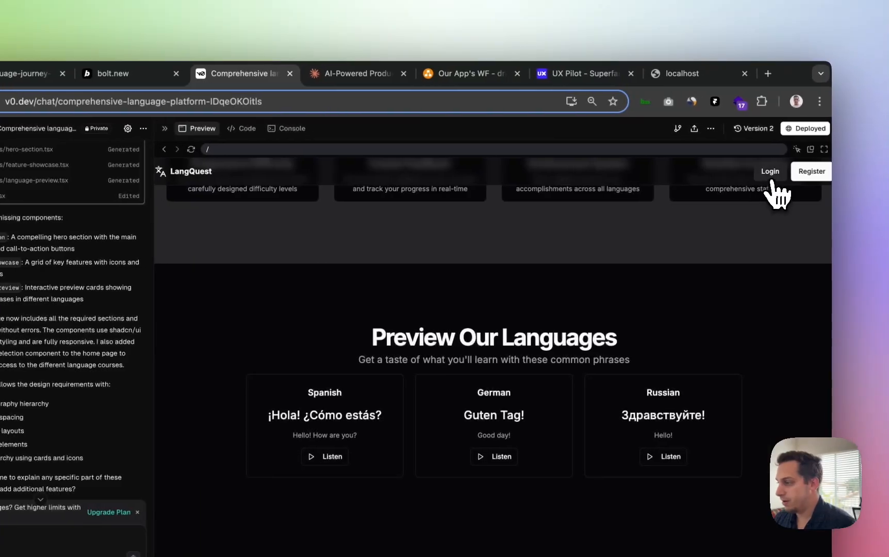
click(862, 173)
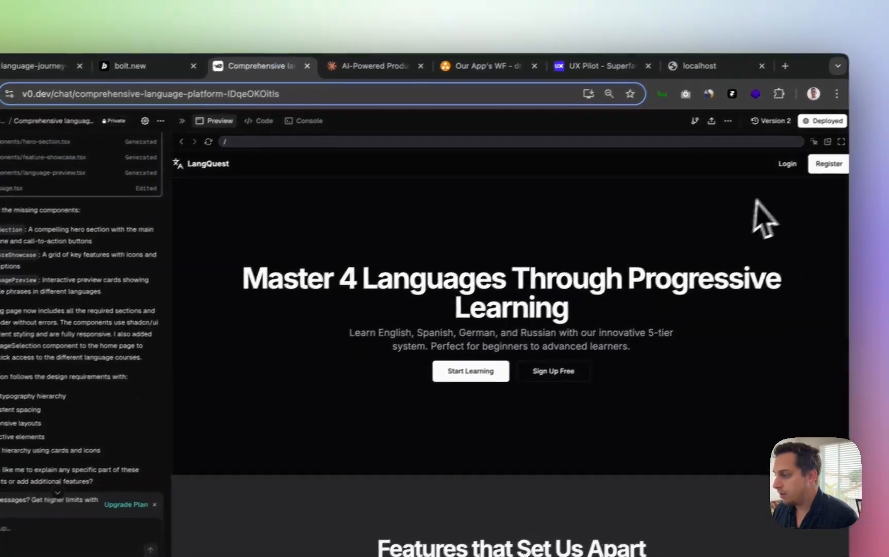
click(855, 154)
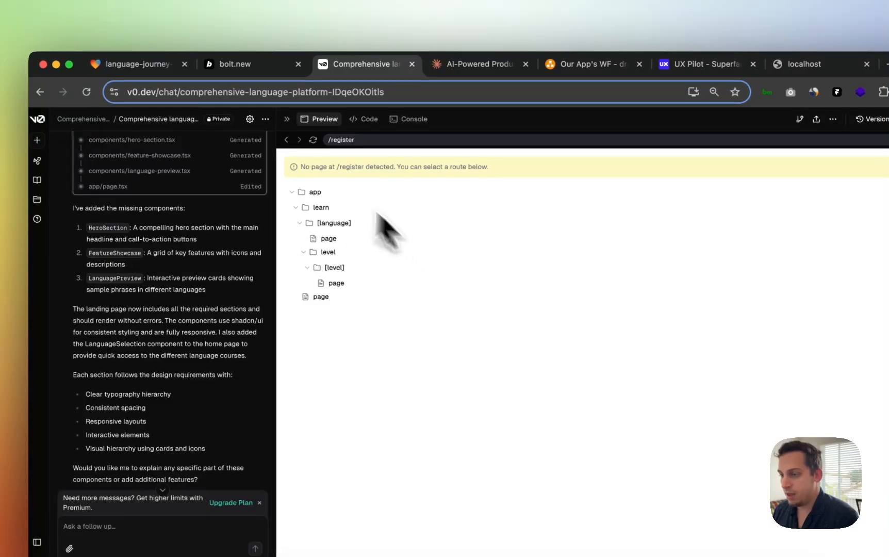
click(287, 140)
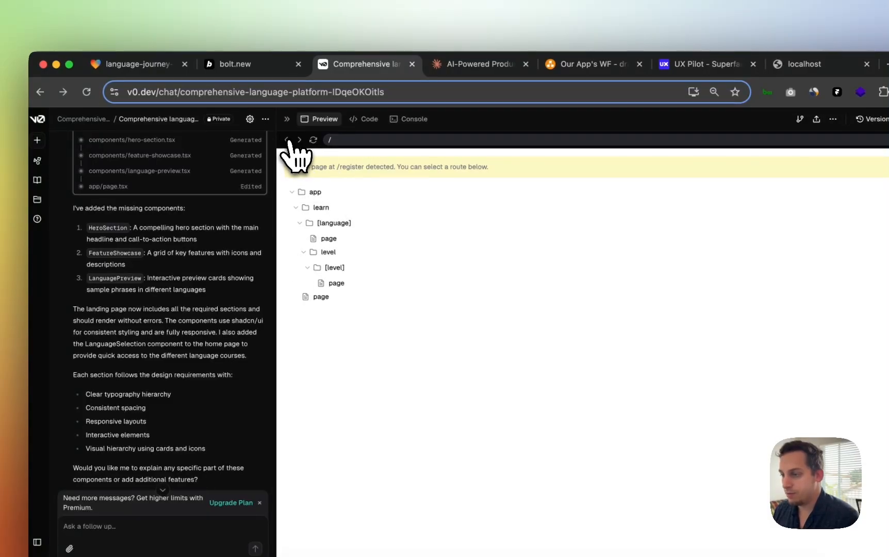
click(287, 140)
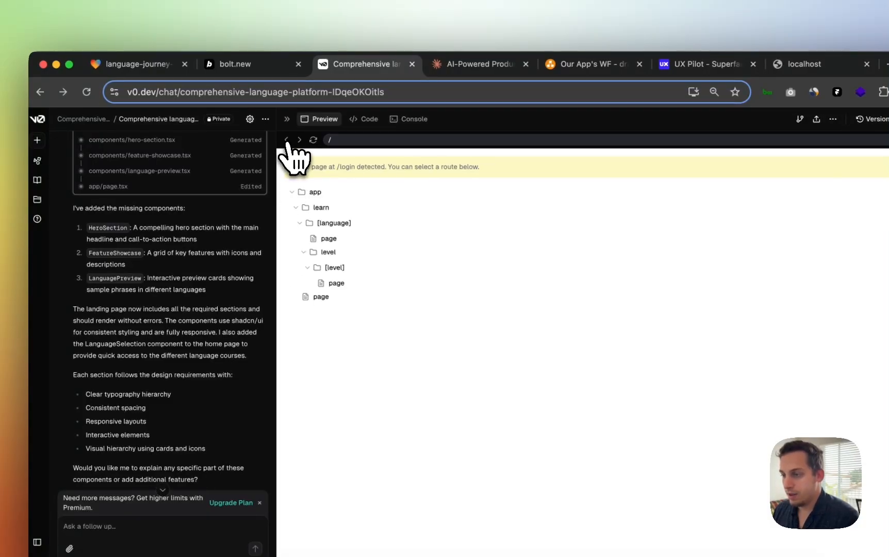
click(287, 140)
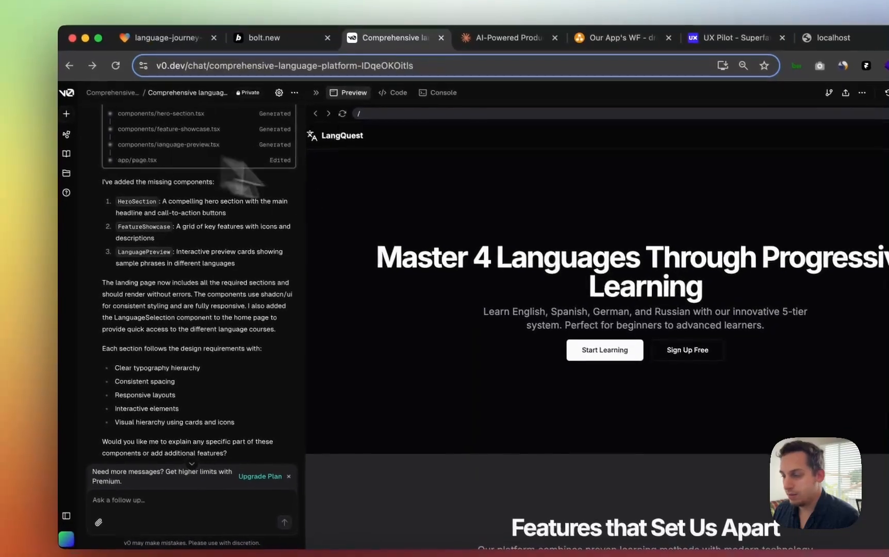
- Examine the language sections and chat reply in v0, check Lovable's progress on the quiz page, and return to v0
scroll(497, 428, down, 5)
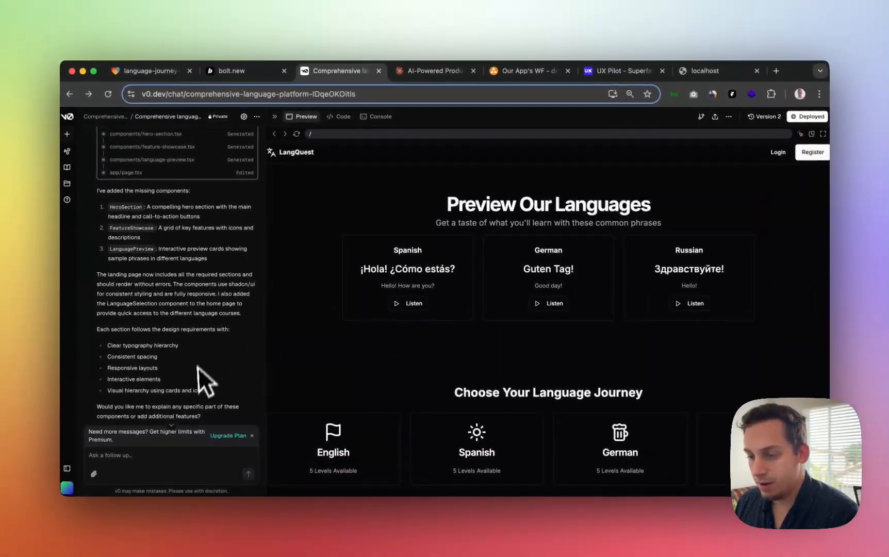
scroll(198, 382, down, 2)
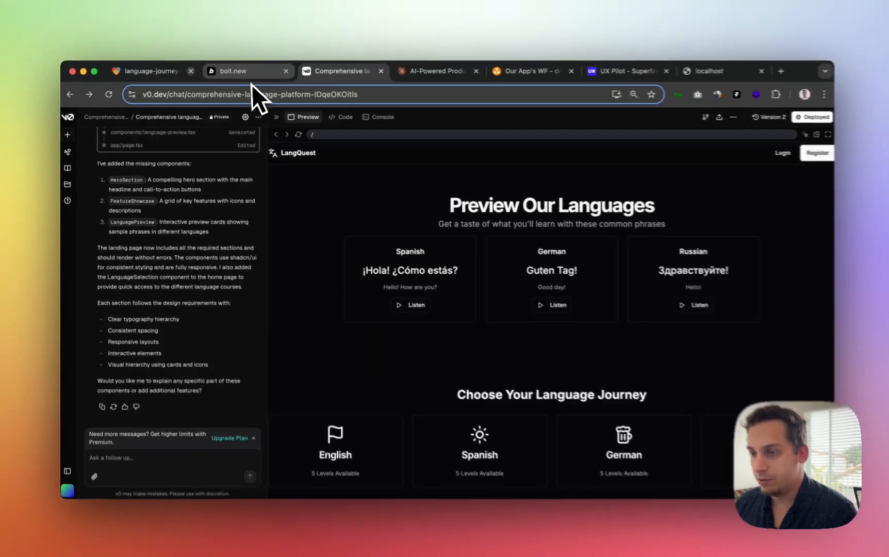
click(150, 71)
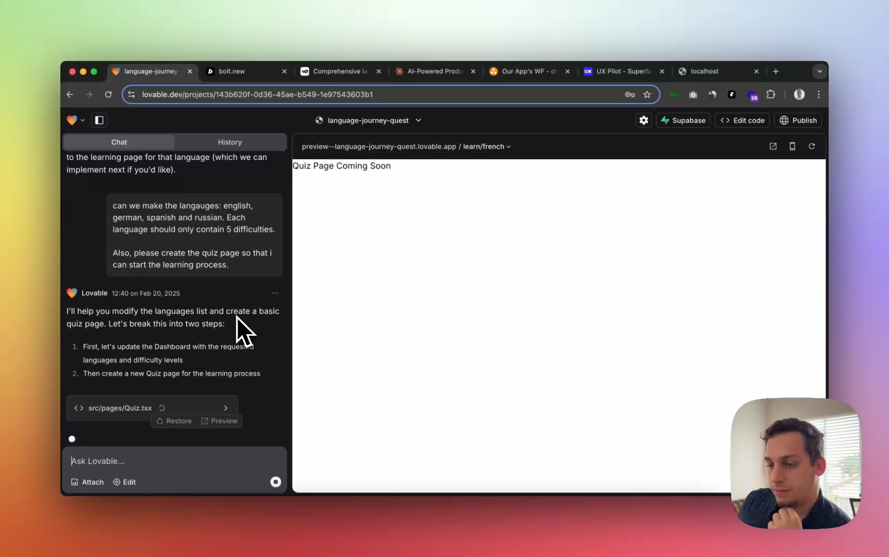
click(330, 70)
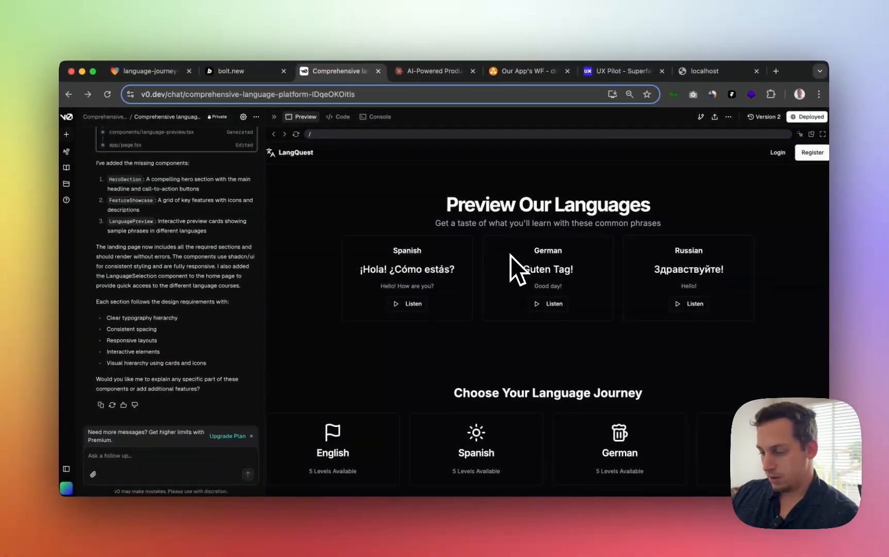
text(how can i start the login process?)
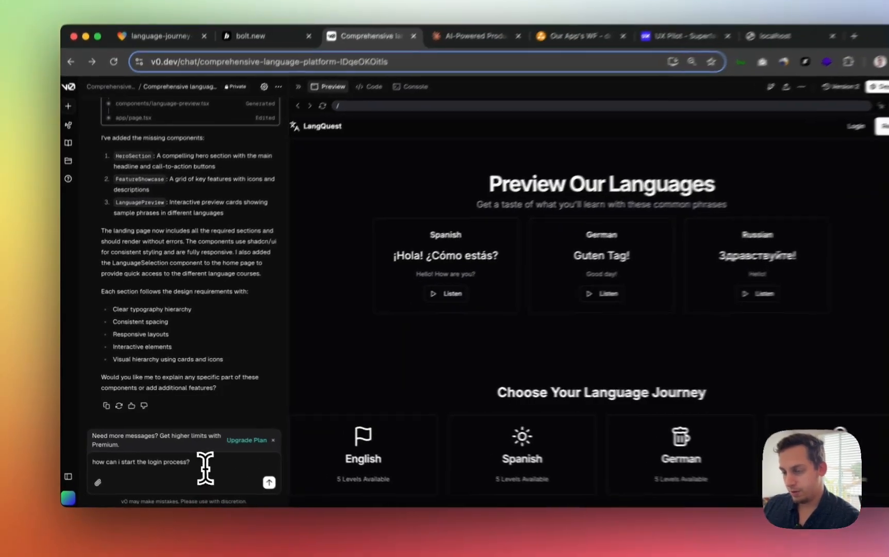
triple_click(191, 456)
key(BackSpace)
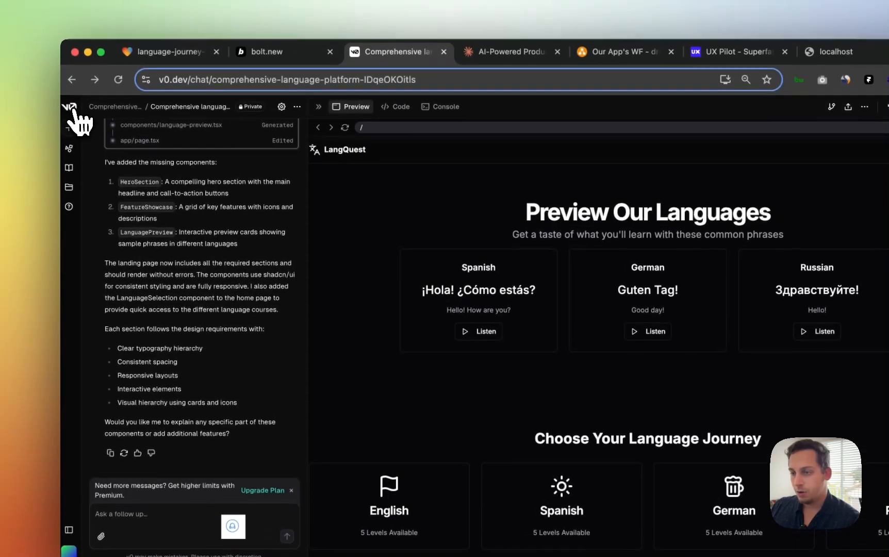
- Open the Vizify community template from the v0 home page to view its landing page, and return to the community templates
click(70, 70)
scroll(374, 268, down, 3)
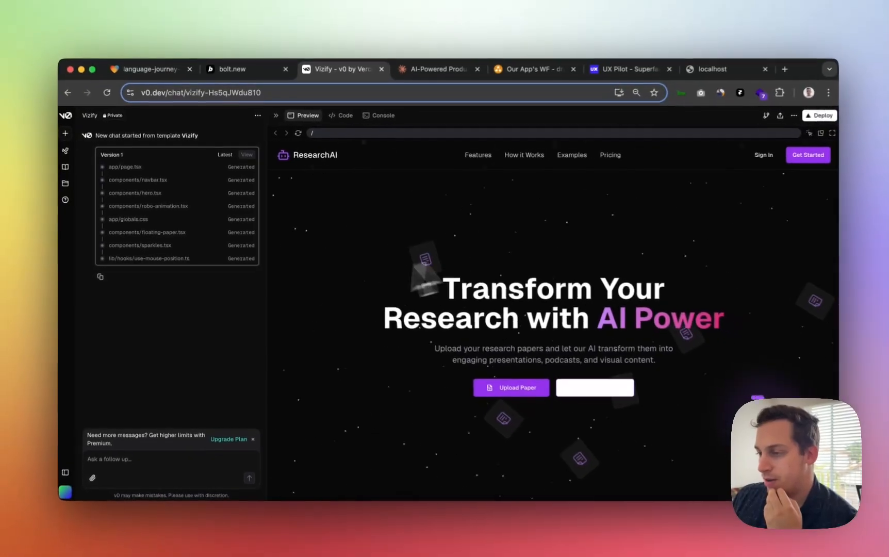
scroll(258, 314, left, 5)
scroll(342, 316, down, 3)
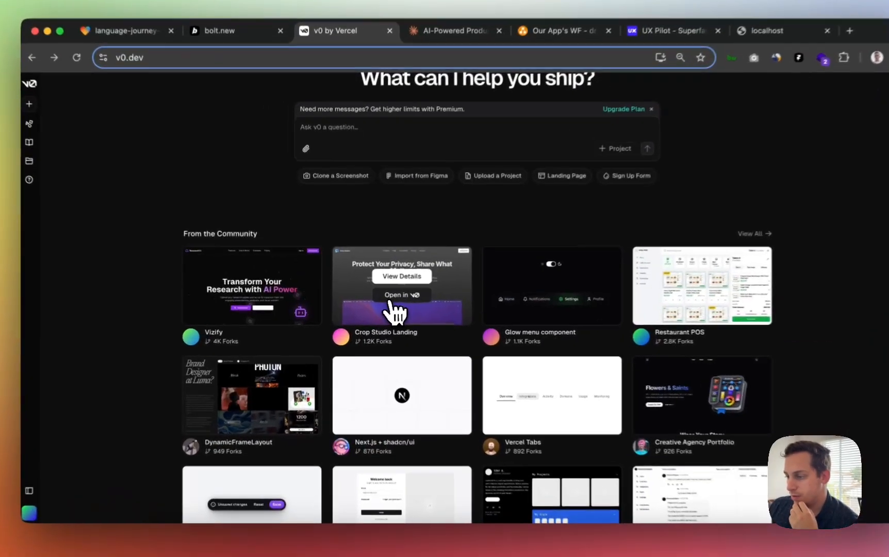
- Open the Crop Studio Landing template in v0, look through its landing page, and return to the v0 home page
click(393, 298)
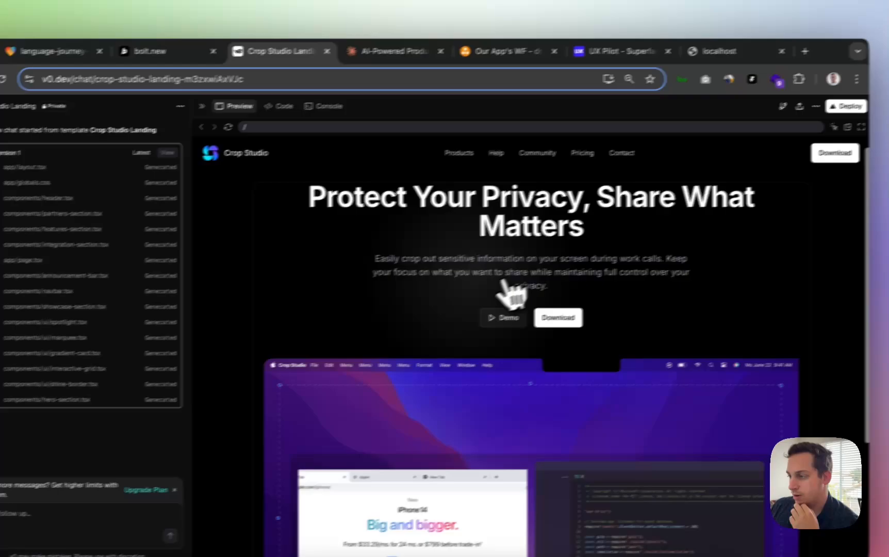
scroll(435, 318, down, 5)
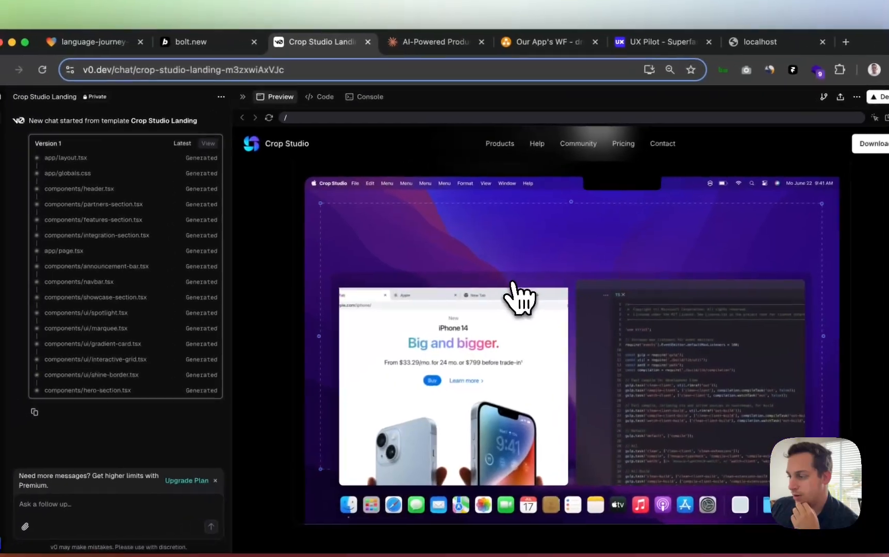
scroll(439, 318, up, 5)
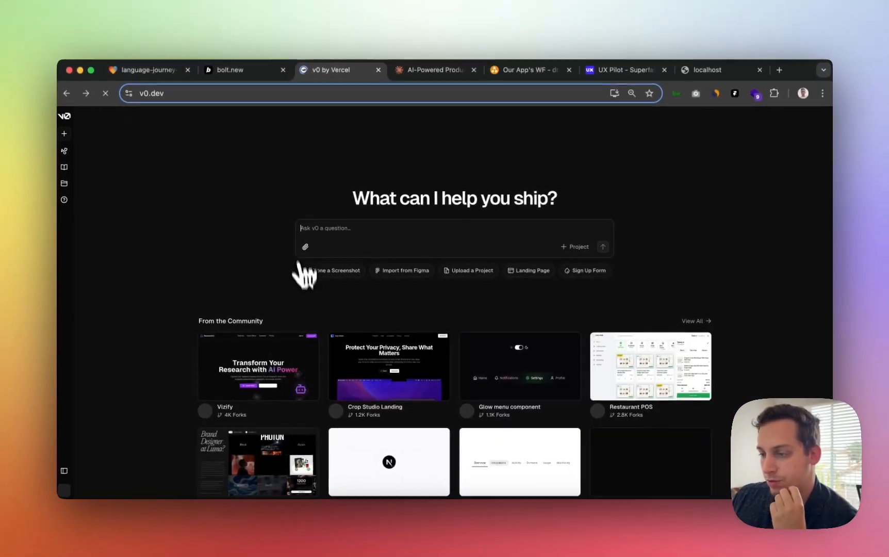
- Browse the v0 community templates, open Vertical Nav Sections to look through its page, and return to the templates
scroll(309, 293, down, 10)
scroll(325, 322, up, 3)
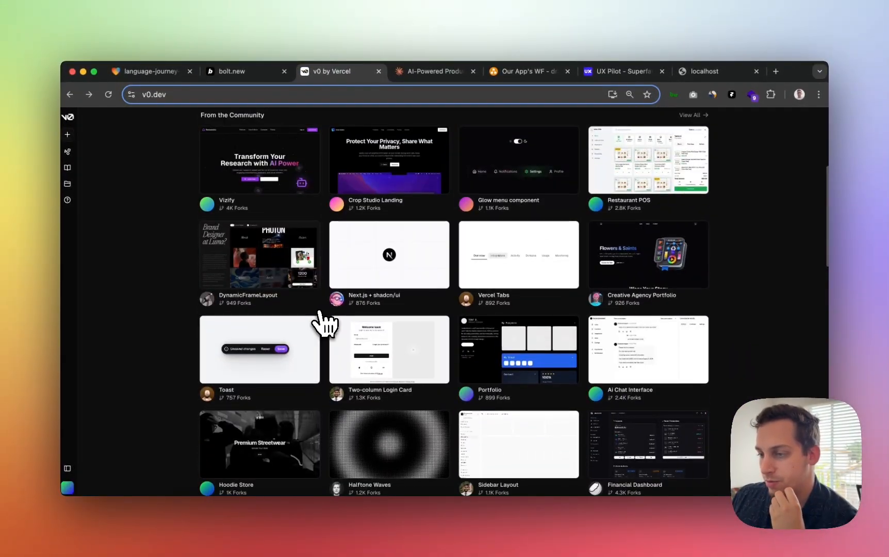
scroll(325, 322, down, 8)
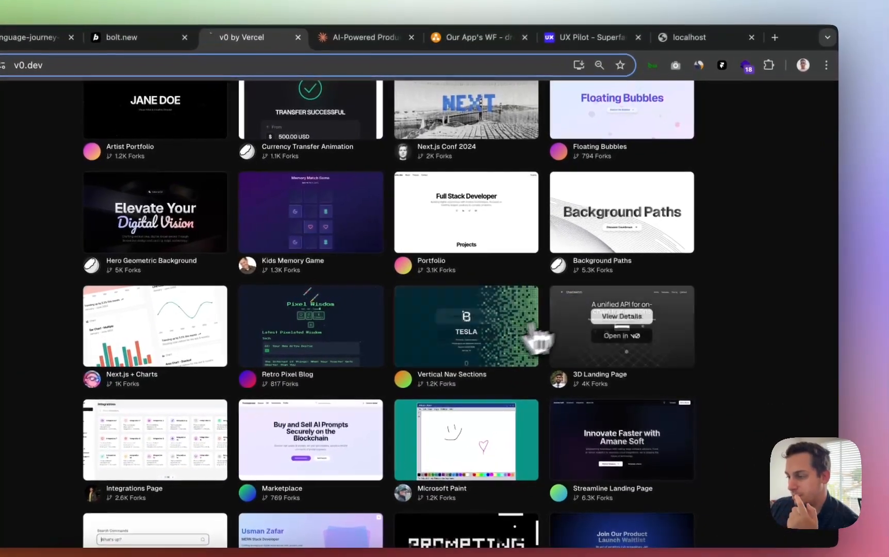
click(531, 320)
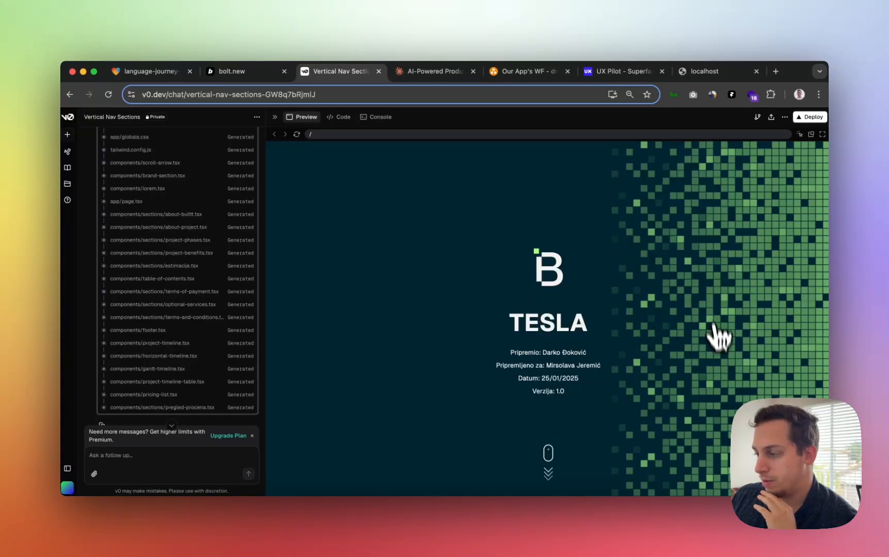
scroll(588, 417, down, 20)
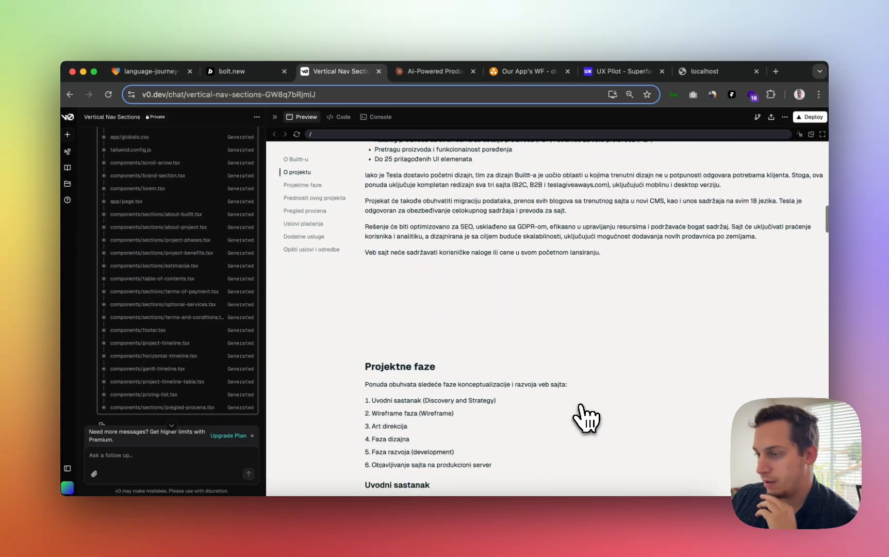
scroll(587, 418, down, 10)
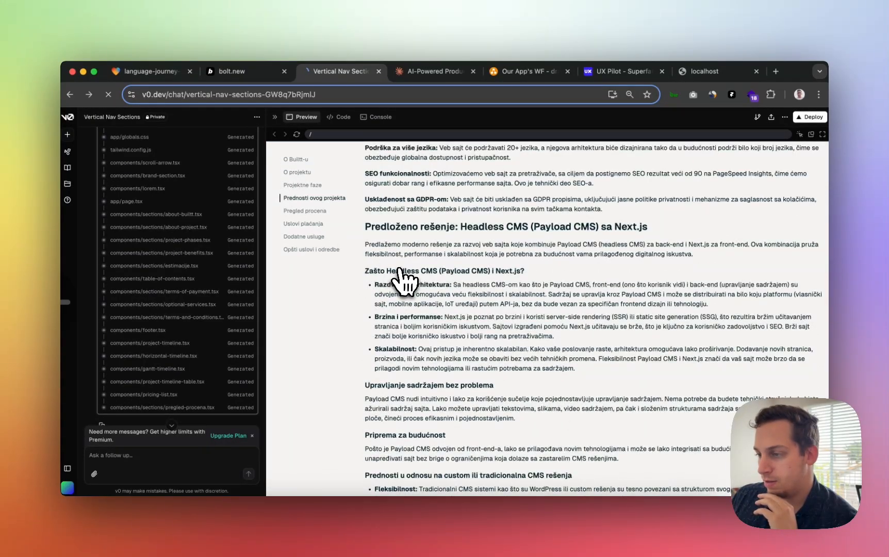
scroll(406, 282, down, 15)
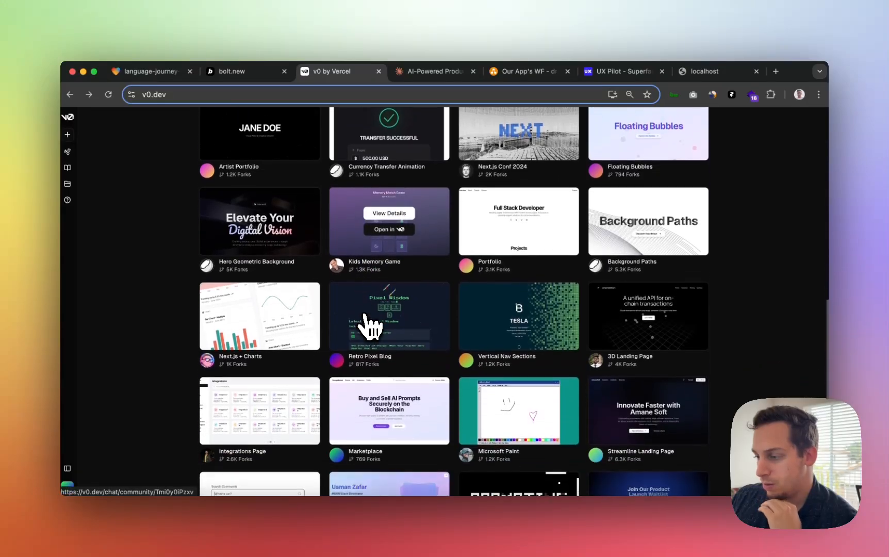
scroll(369, 325, down, 10)
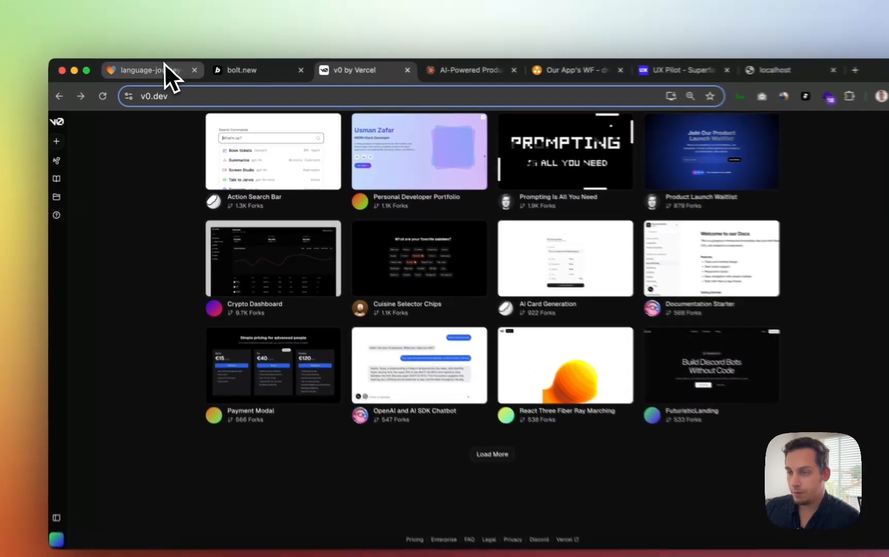
- Switch to Lovable, have it try to fix the app error, and view the build error details before returning to the preview
click(154, 71)
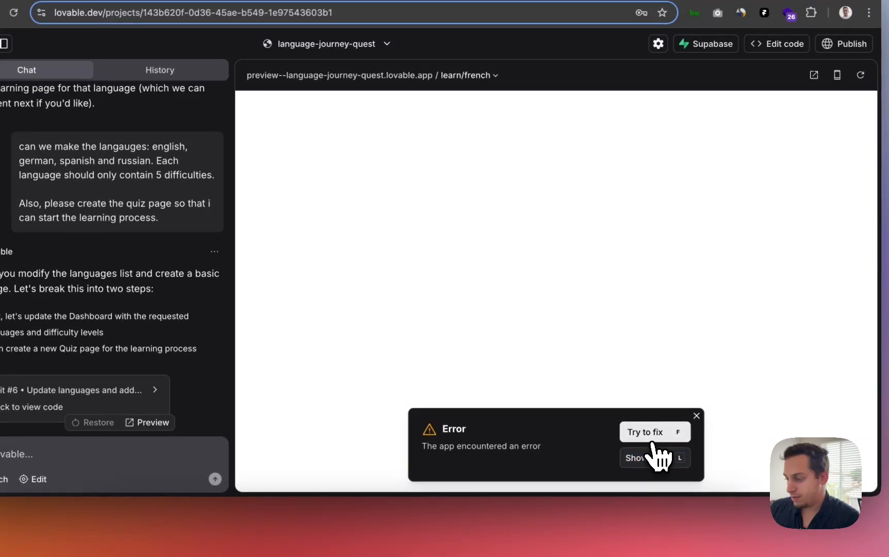
click(655, 441)
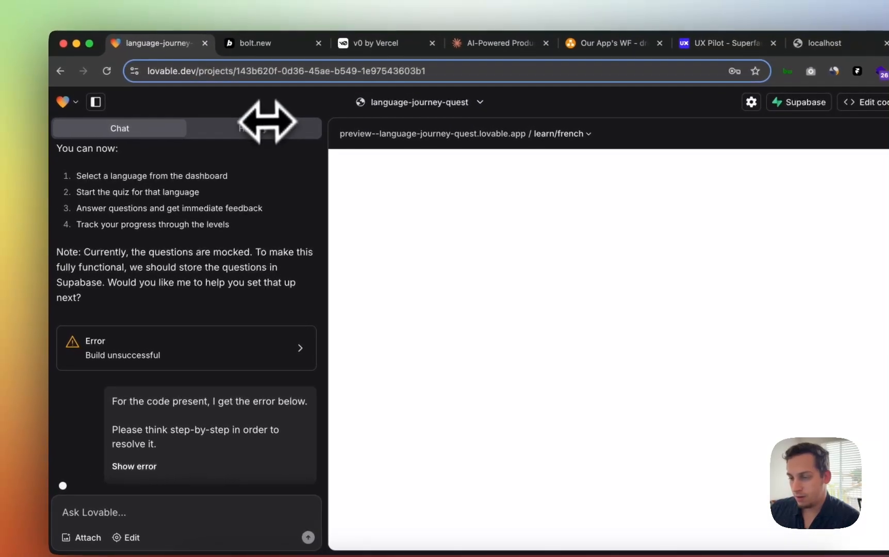
click(197, 336)
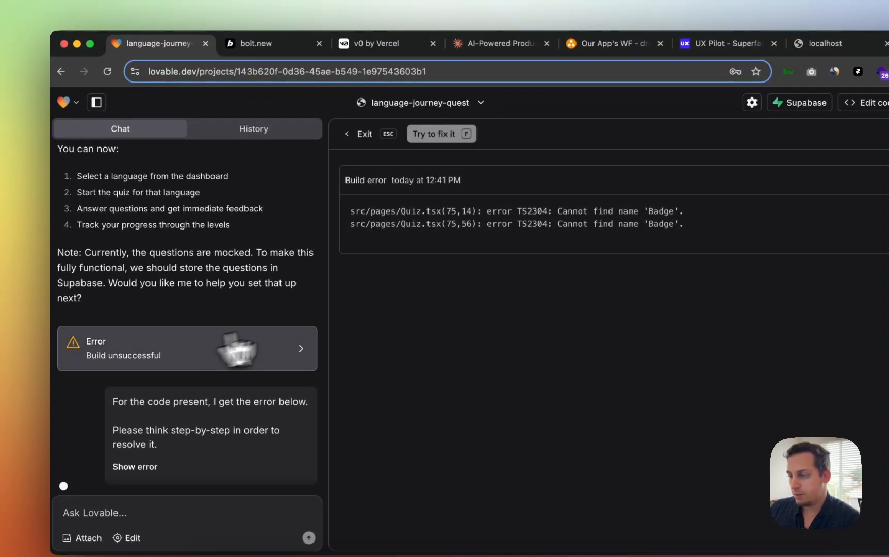
click(360, 137)
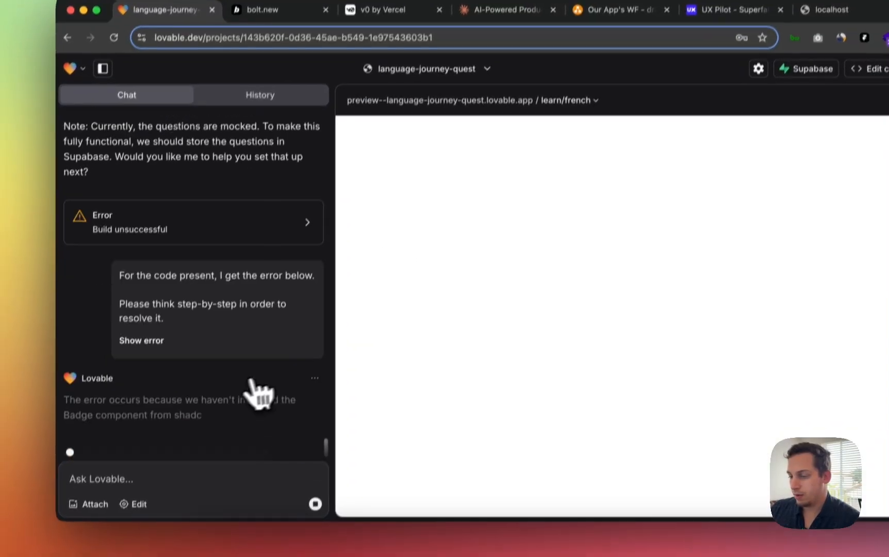
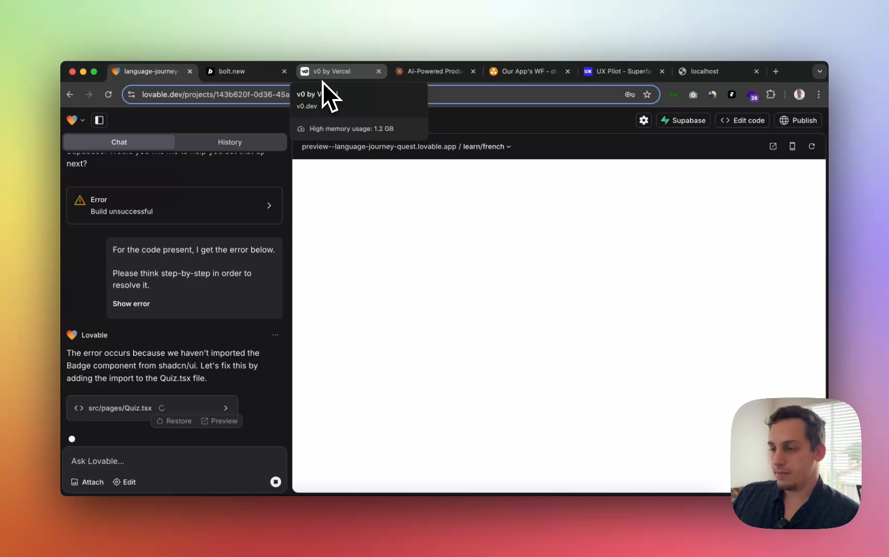
- Switch to UX Pilot and compare the generated LangQuest and LangMaster screens on the Languages canvas
click(622, 71)
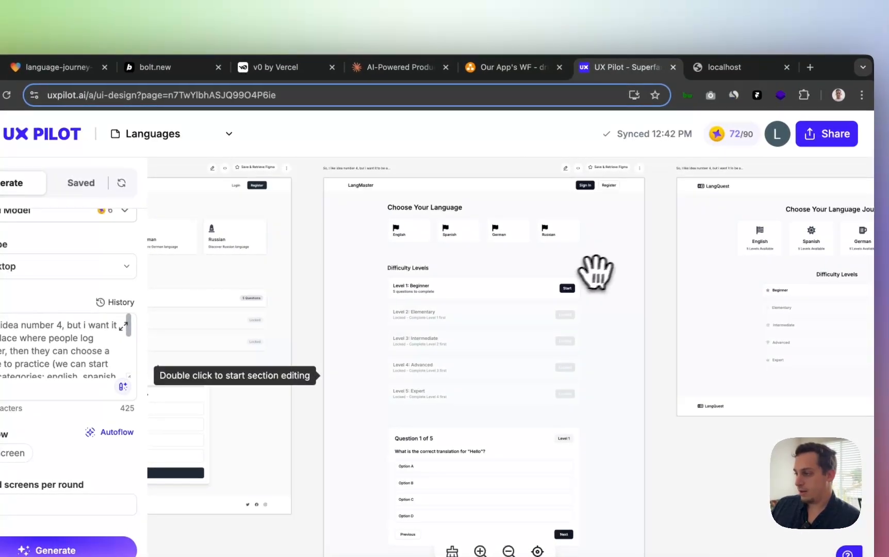
scroll(605, 271, up, 1)
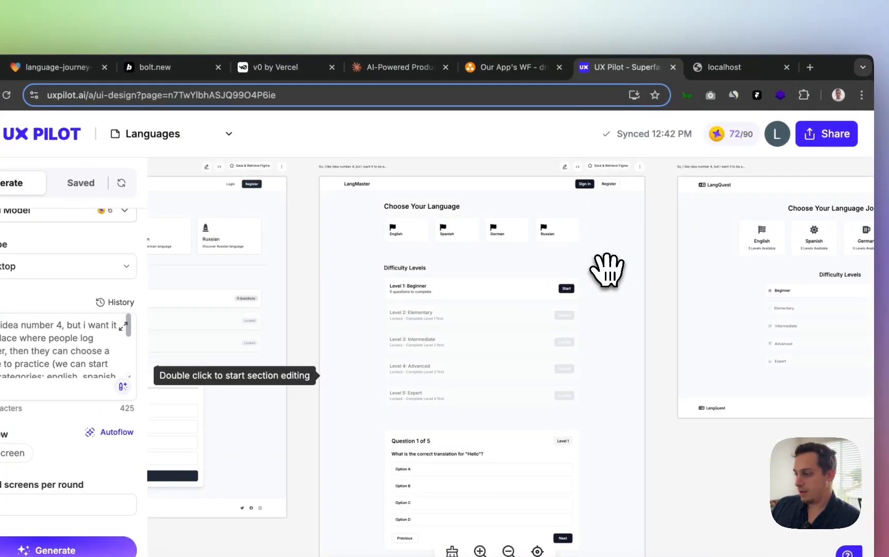
drag(670, 285, 877, 277)
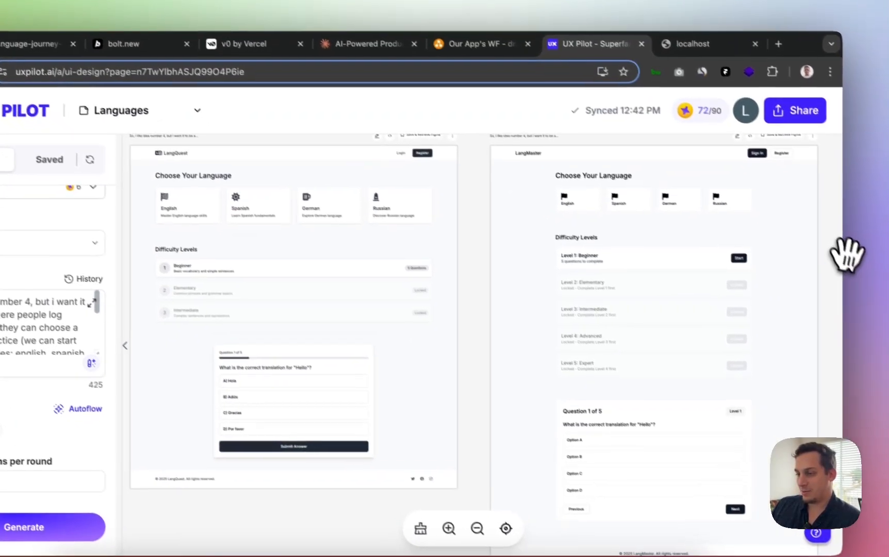
drag(464, 292, 262, 286)
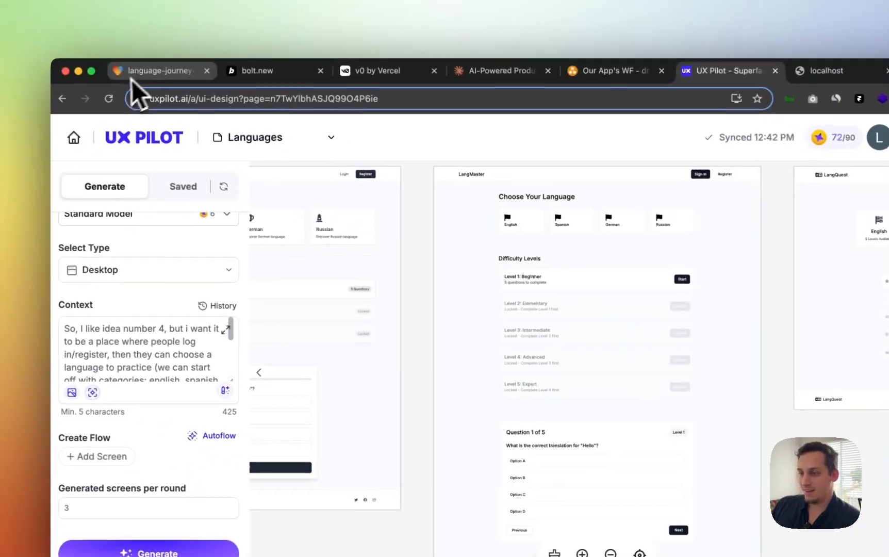
- Return to Lovable, go to the LangQuest home page in the preview, and open the Russian quiz from the language dashboard
click(72, 48)
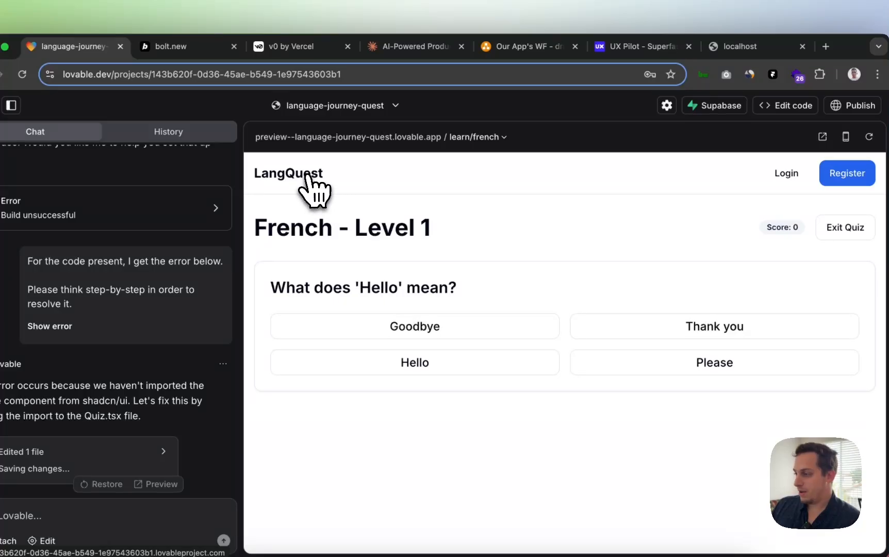
click(307, 175)
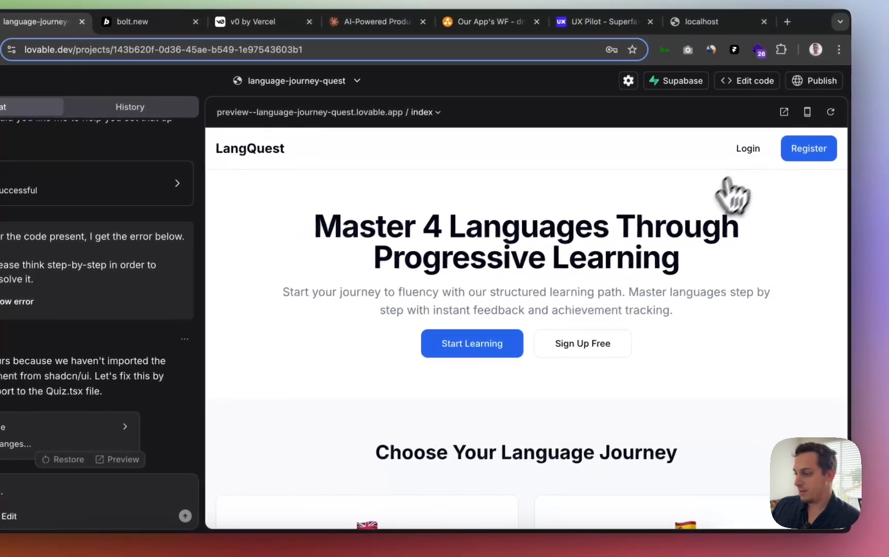
click(748, 151)
click(487, 288)
click(495, 318)
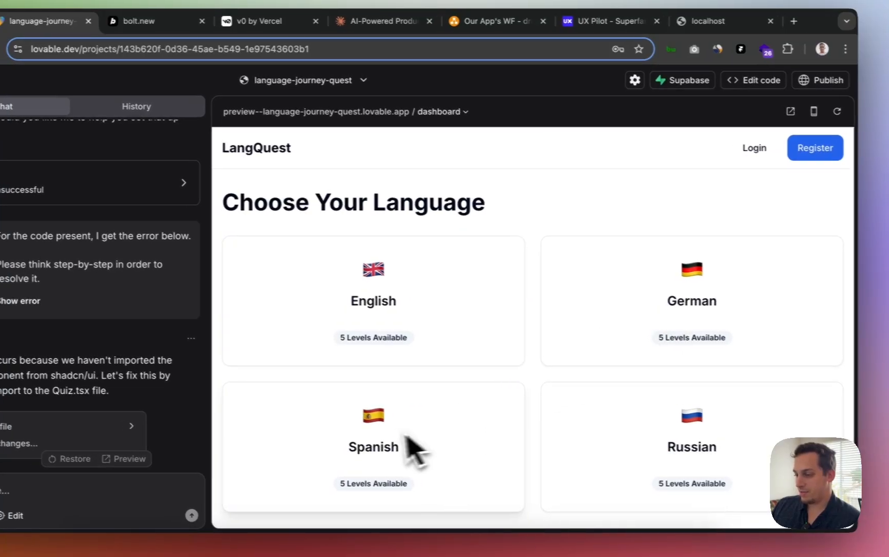
click(605, 425)
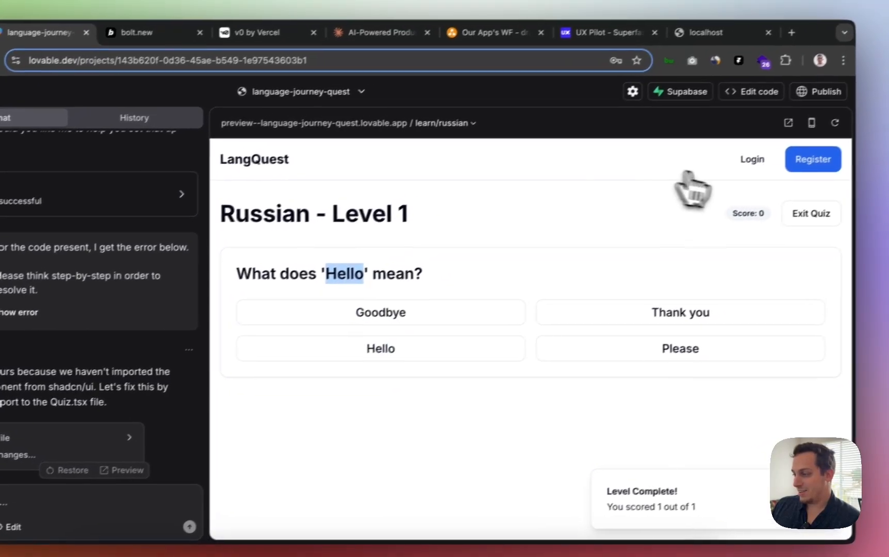
- Exit the Russian quiz, try the German quiz, and open the English quiz from the language dashboard
click(839, 202)
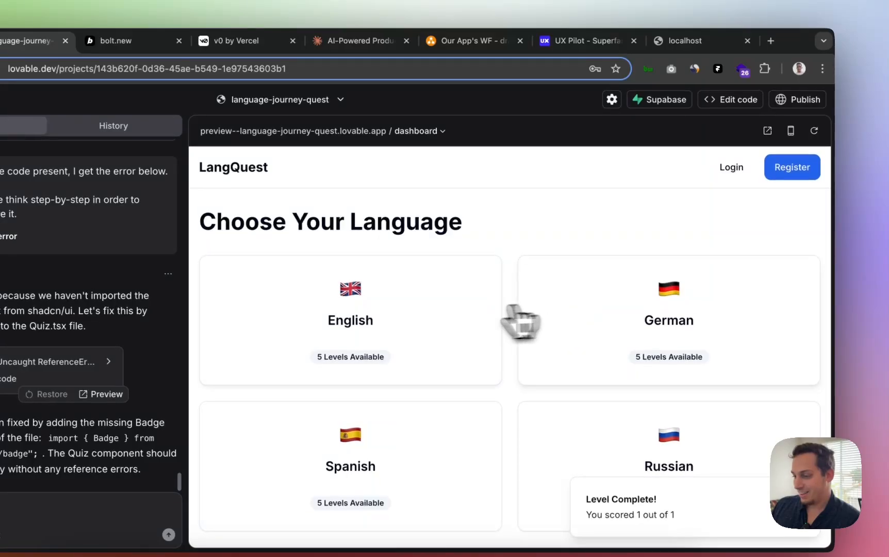
click(573, 348)
click(384, 315)
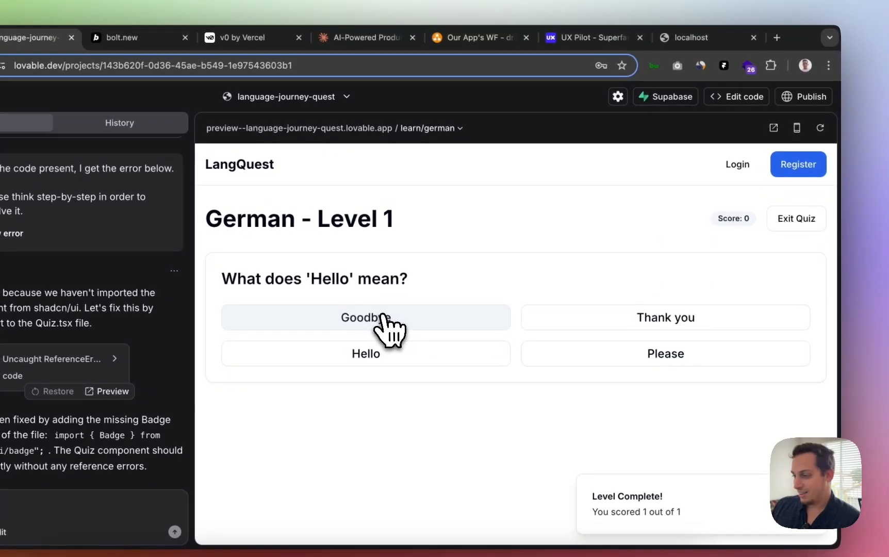
click(781, 221)
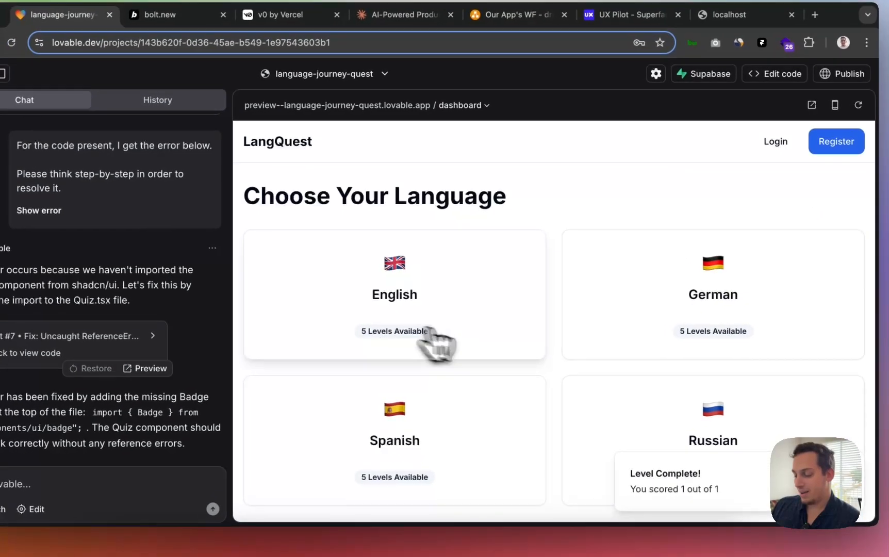
click(382, 302)
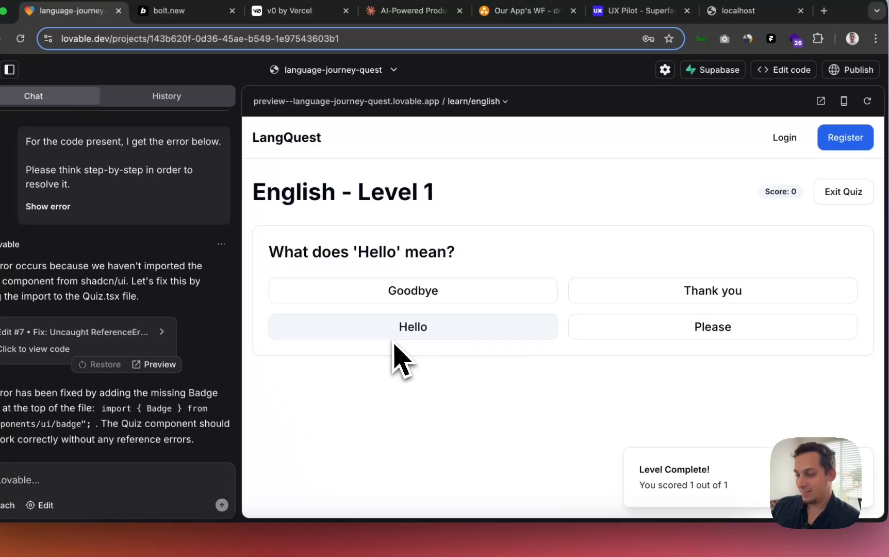
- Check Lovable's chat reply on the quiz, replace the English quiz with the German one, and return to the LangQuest home page
scroll(149, 415, up, 5)
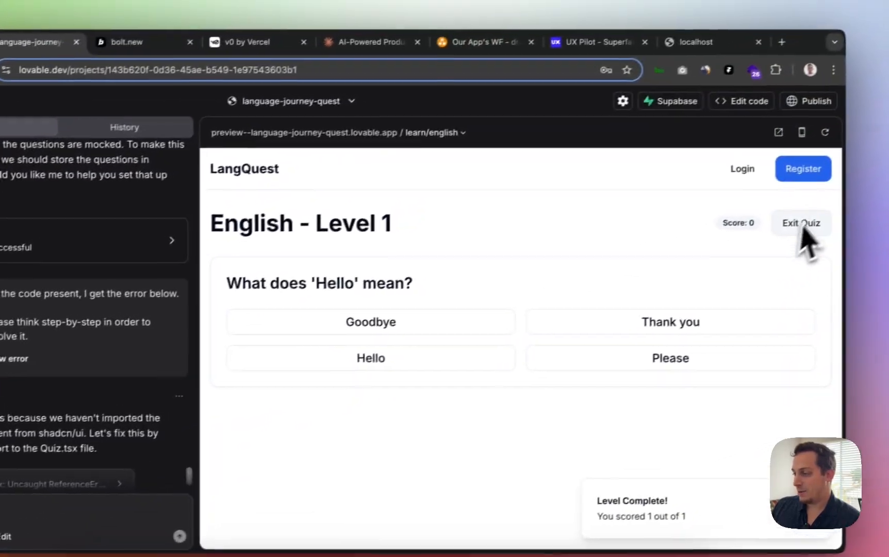
scroll(135, 371, down, 5)
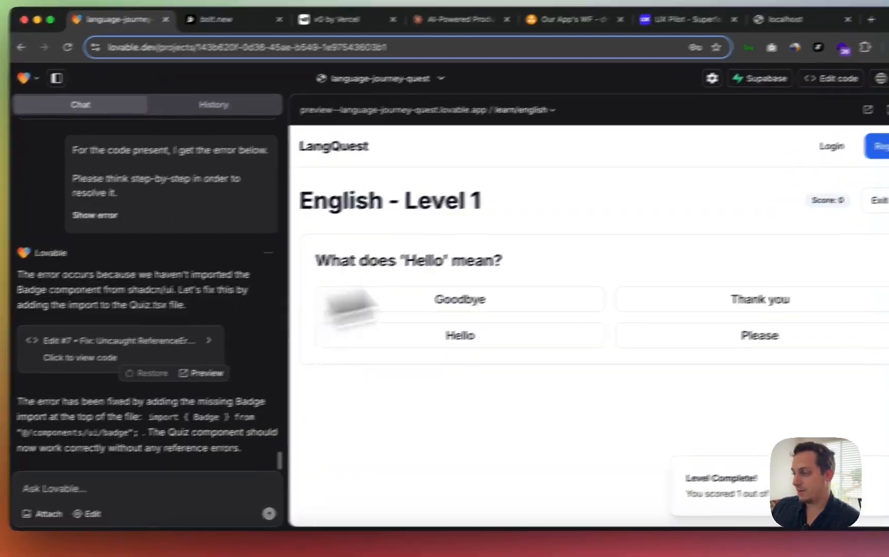
click(879, 200)
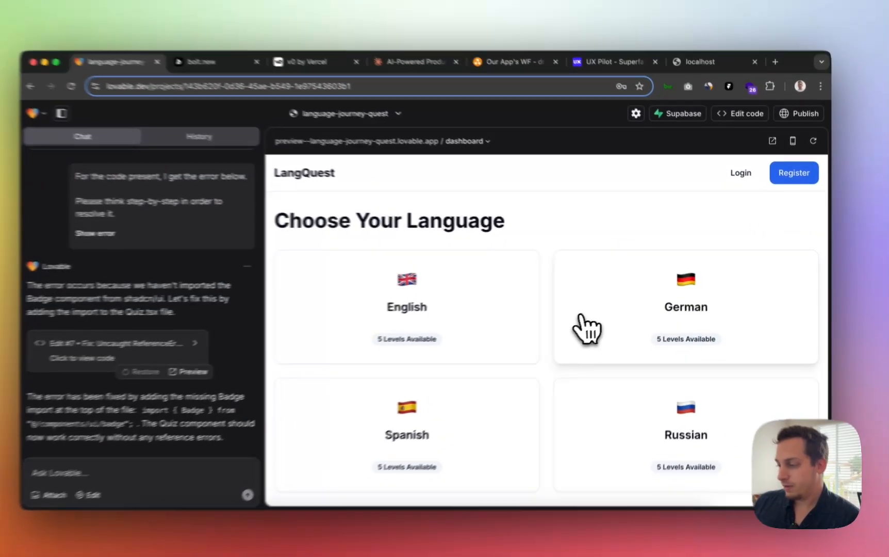
click(593, 312)
click(487, 311)
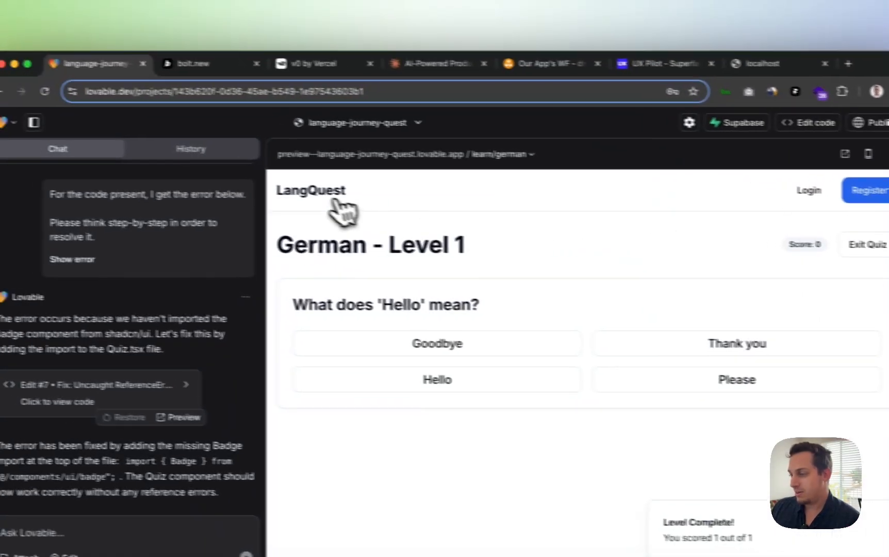
click(237, 162)
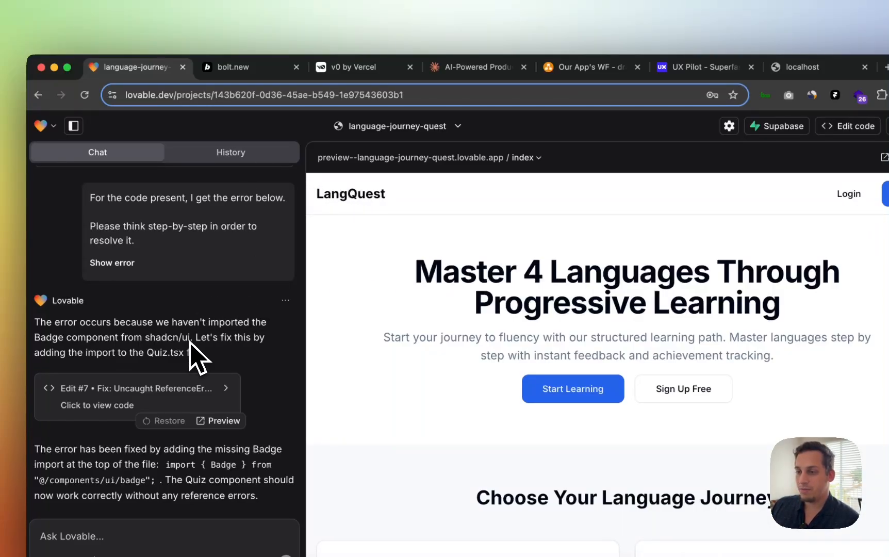
- Review the LangQuest conversation in bolt.new, from its rate-limited reply back to the initial setup summary, and return to v0's community templates
click(228, 75)
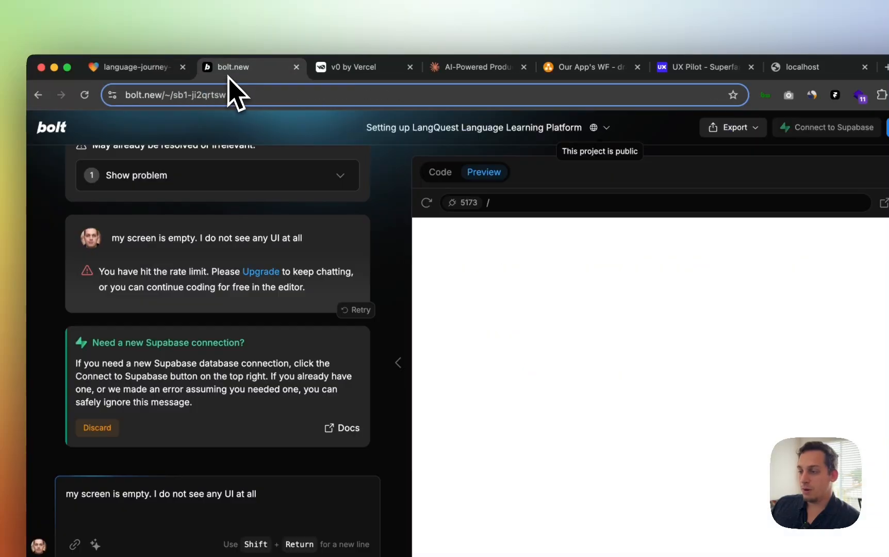
scroll(347, 333, up, 5)
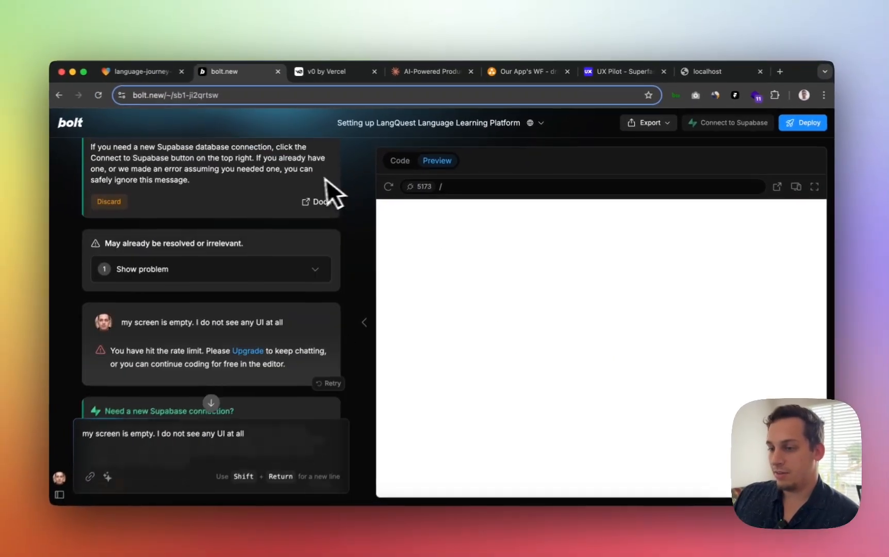
scroll(321, 186, up, 10)
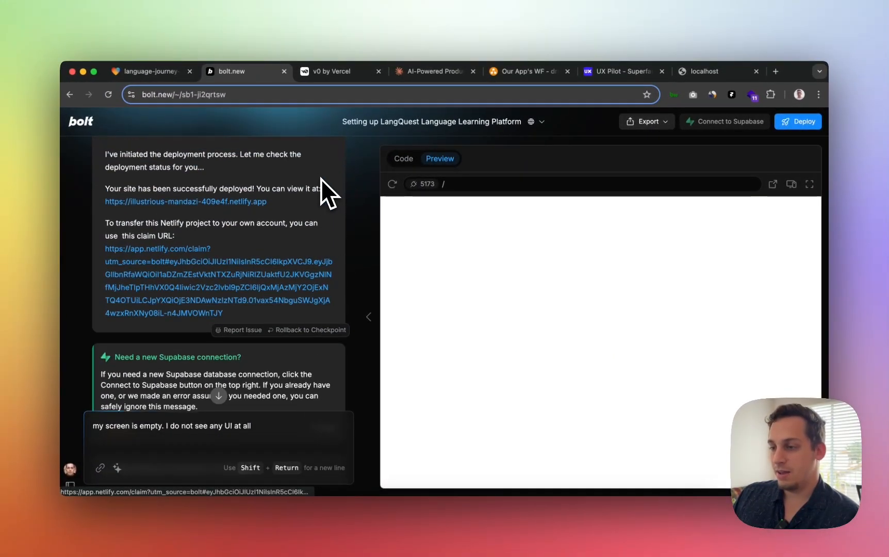
scroll(321, 178, up, 15)
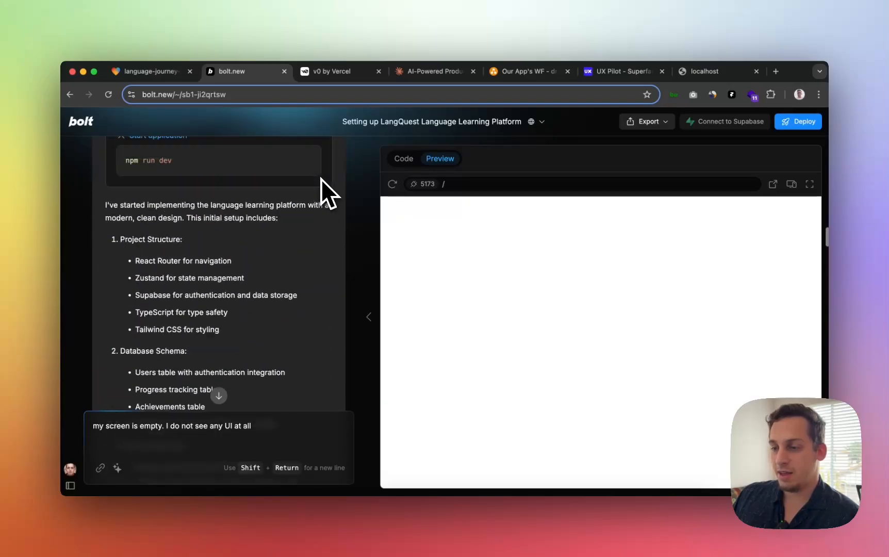
scroll(320, 178, down, 15)
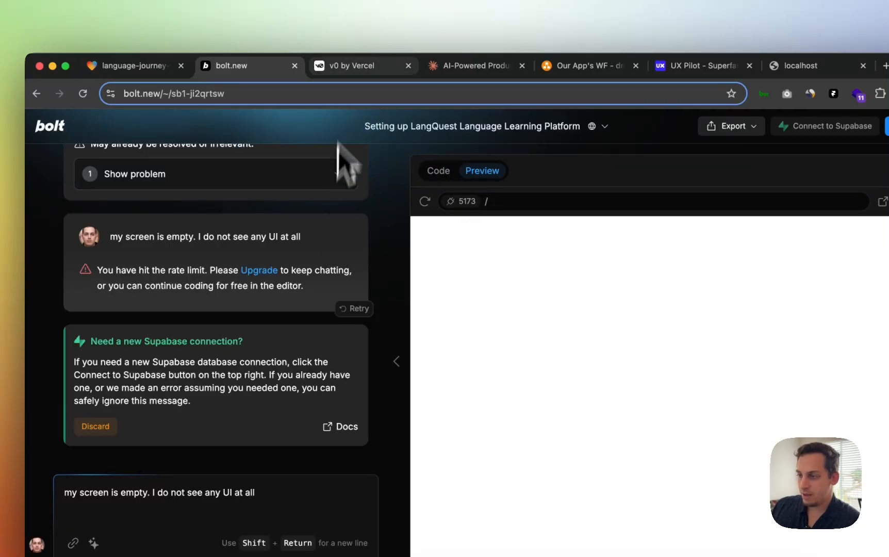
click(336, 66)
scroll(334, 298, up, 5)
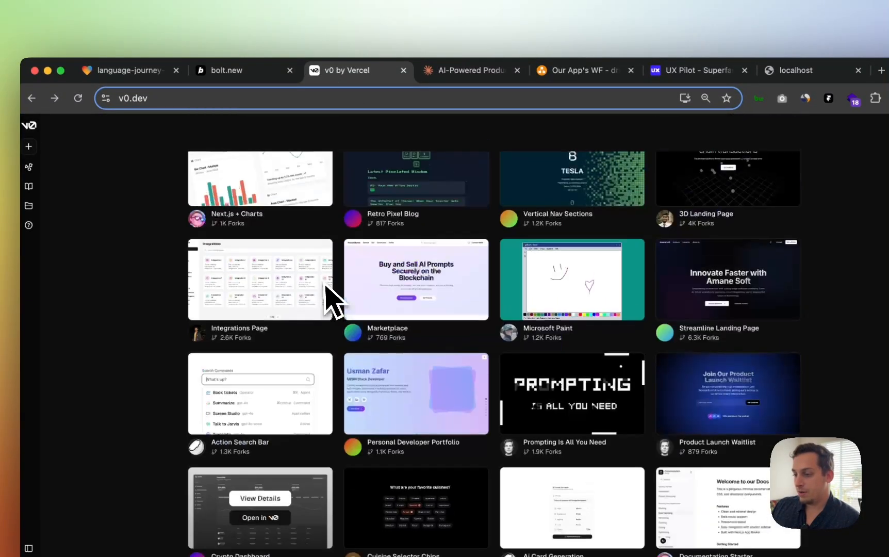
- Browse v0's community templates and open the Hoodie Store template as a new chat
scroll(327, 294, down, 4)
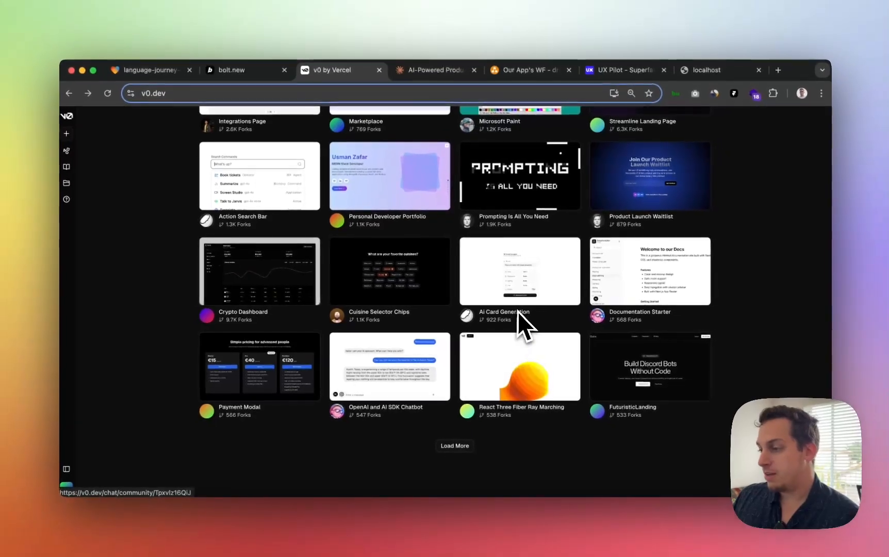
scroll(519, 310, up, 10)
scroll(519, 309, up, 4)
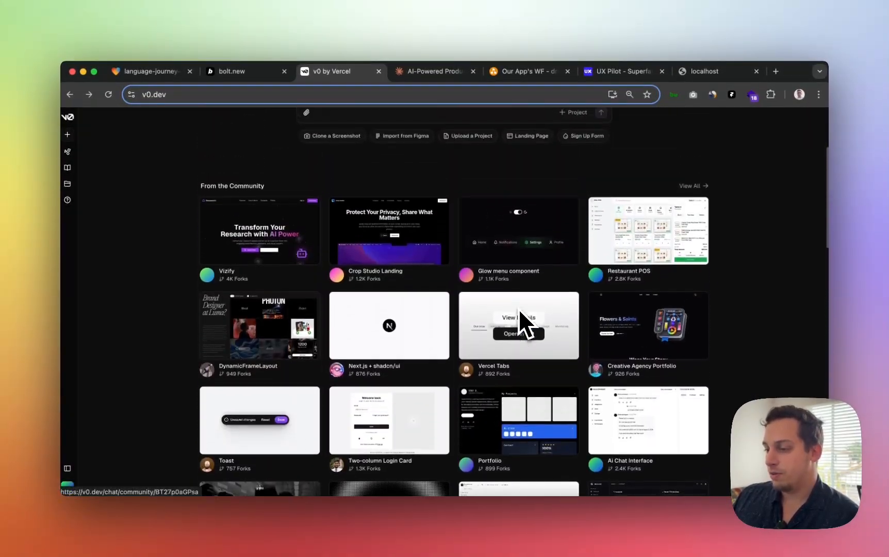
scroll(447, 337, down, 2)
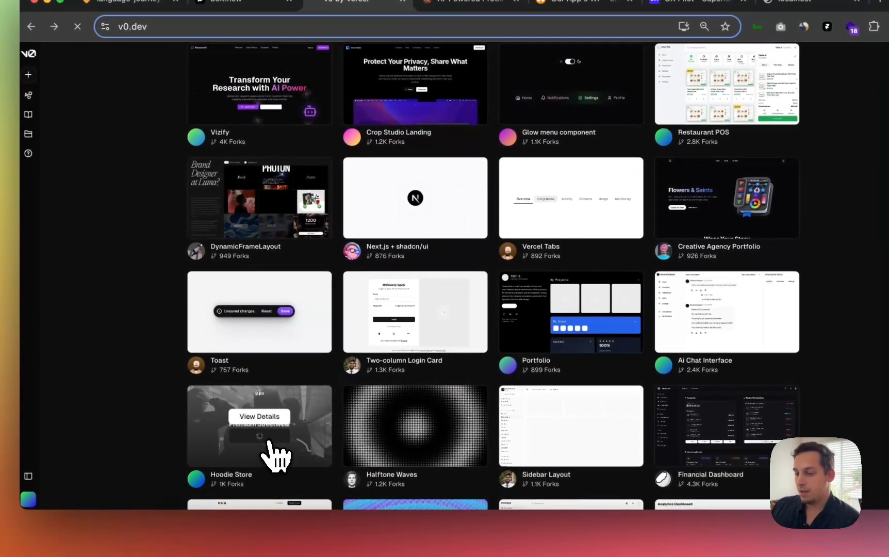
click(259, 434)
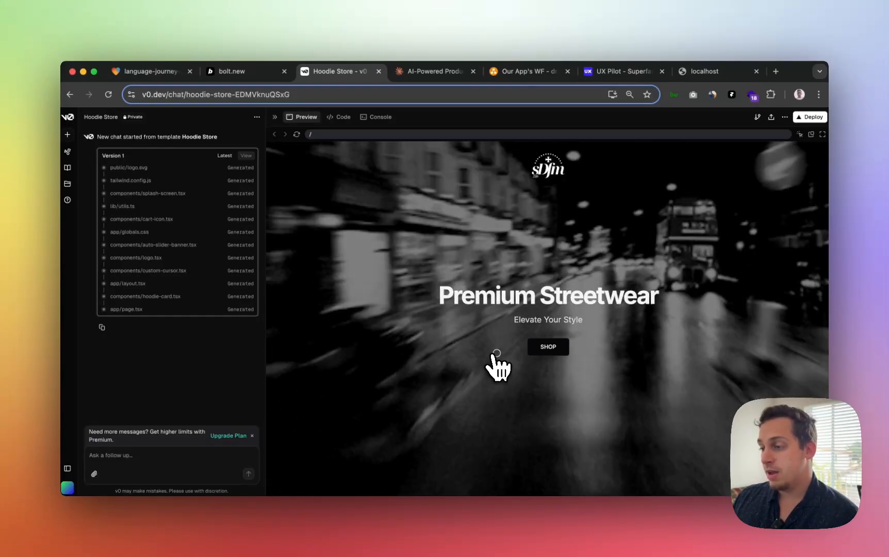
- Look through the Hoodie Store preview, from the Premium Streetwear banner to the Latest Collection products and back
scroll(495, 361, down, 2)
scroll(495, 360, down, 5)
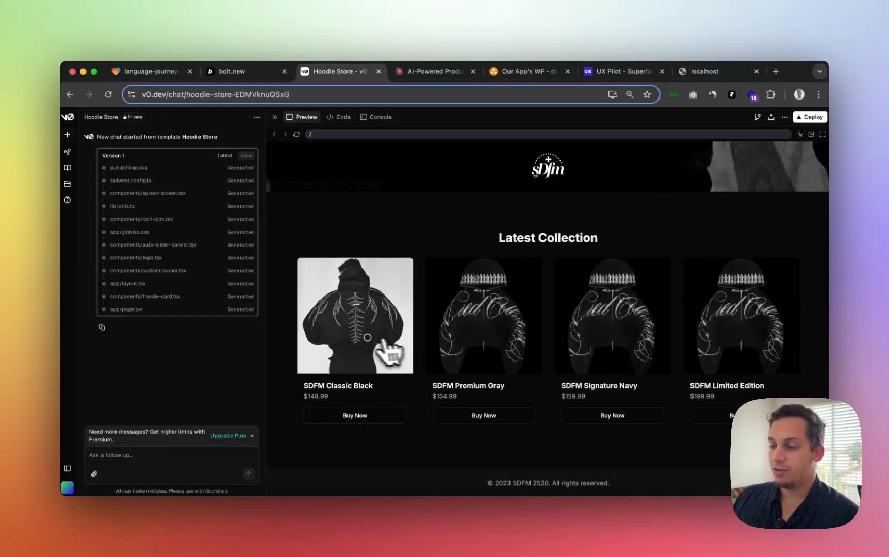
scroll(436, 289, up, 6)
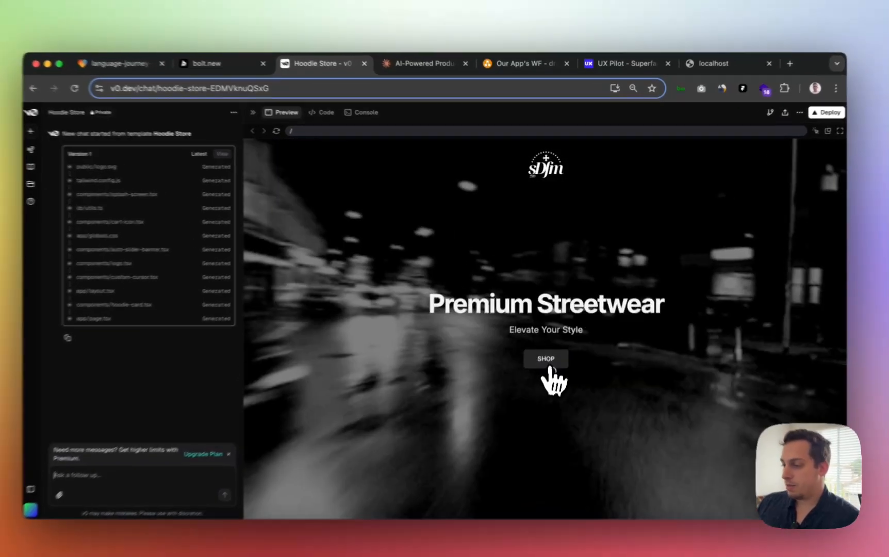
scroll(551, 368, down, 2)
scroll(549, 395, down, 5)
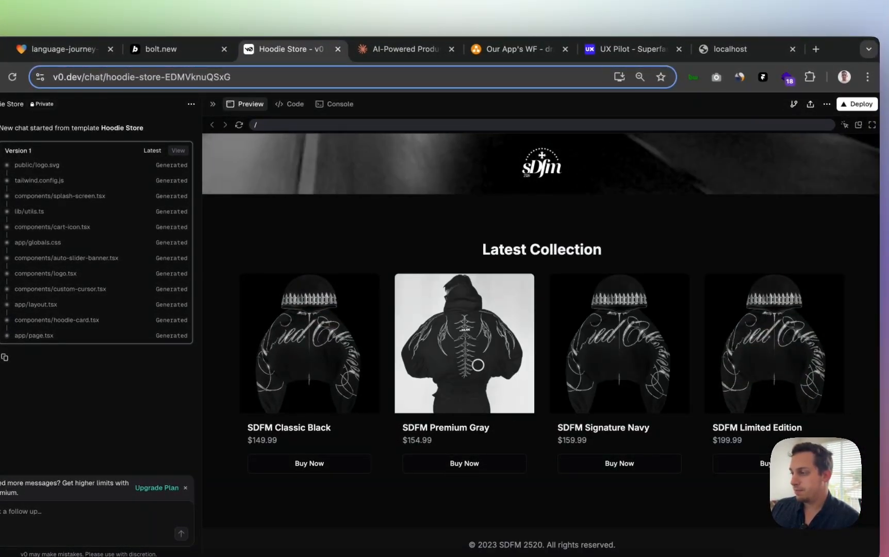
scroll(320, 254, up, 6)
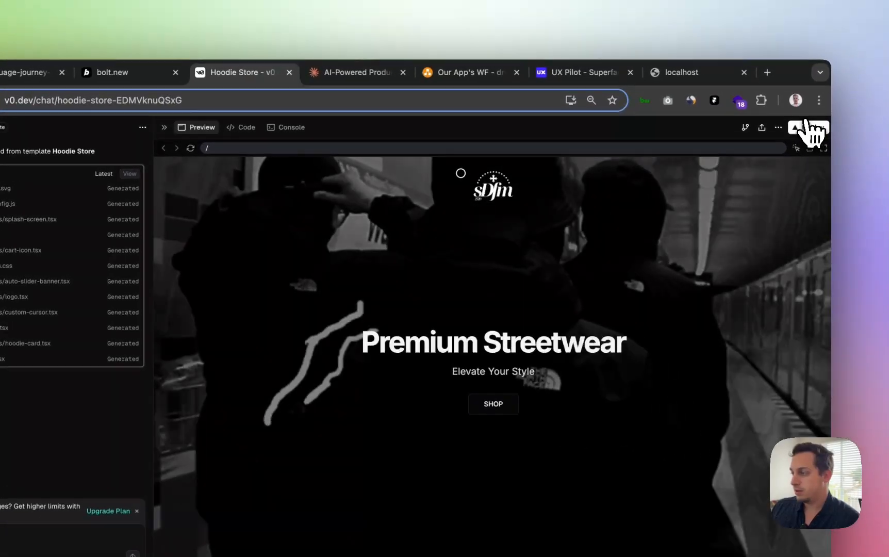
- Deploy the Hoodie Store and look over its preview while the deployment builds
click(856, 103)
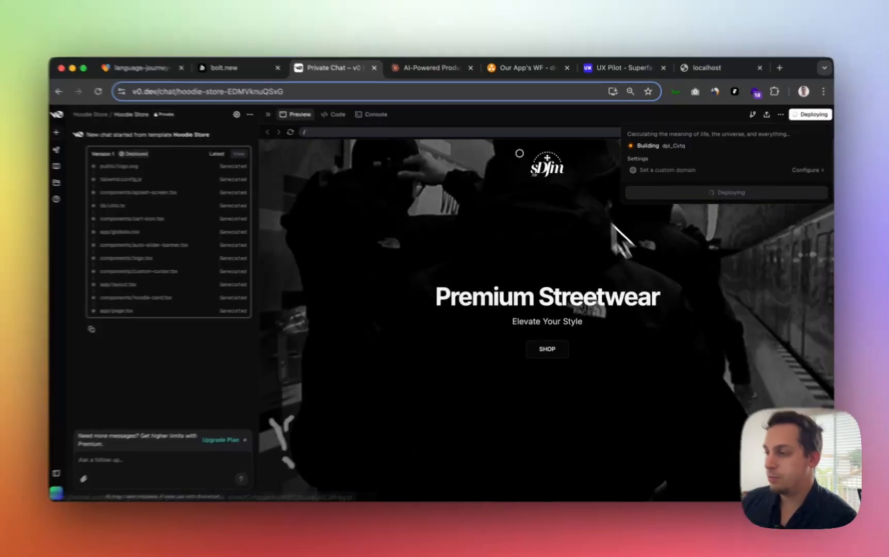
click(544, 251)
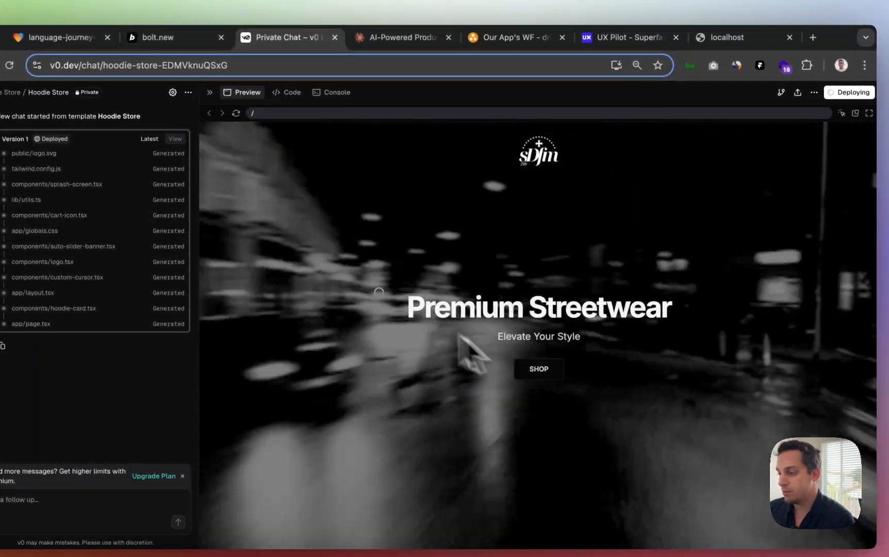
scroll(520, 276, down, 5)
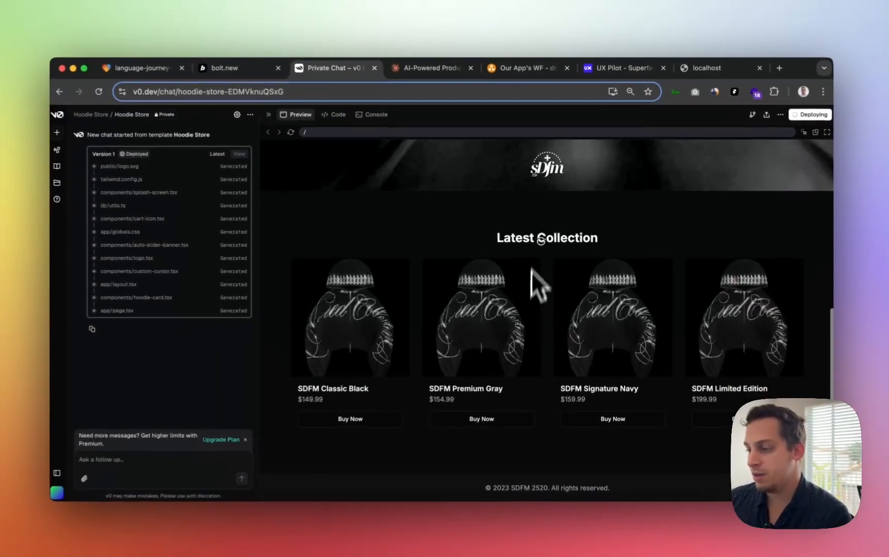
scroll(537, 252, up, 5)
scroll(538, 240, down, 2)
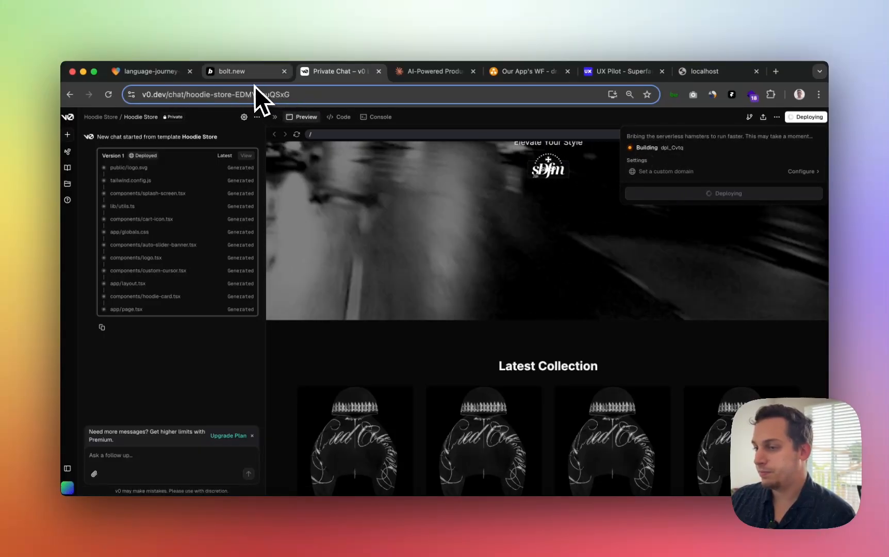
- Switch to Lovable, look over the LangQuest home page, open the Russian quiz, and return to the home page
click(174, 71)
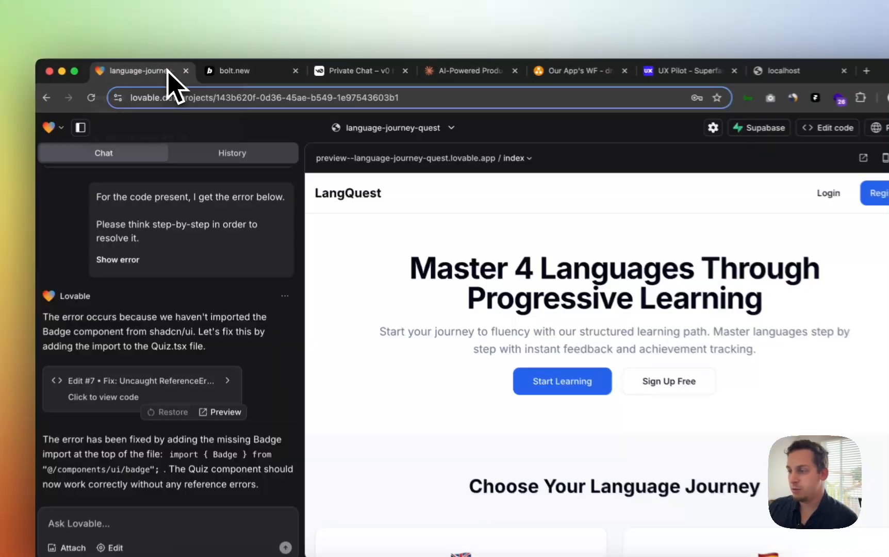
scroll(512, 352, down, 10)
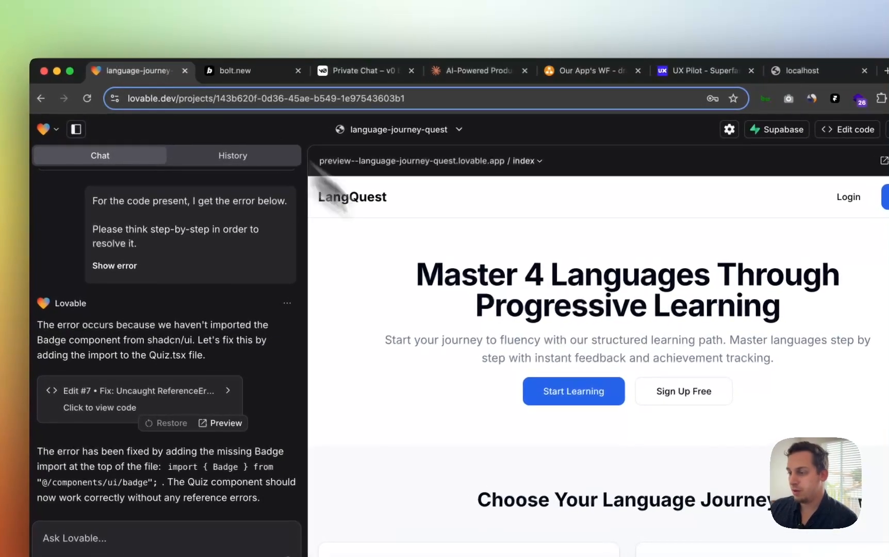
scroll(505, 337, up, 5)
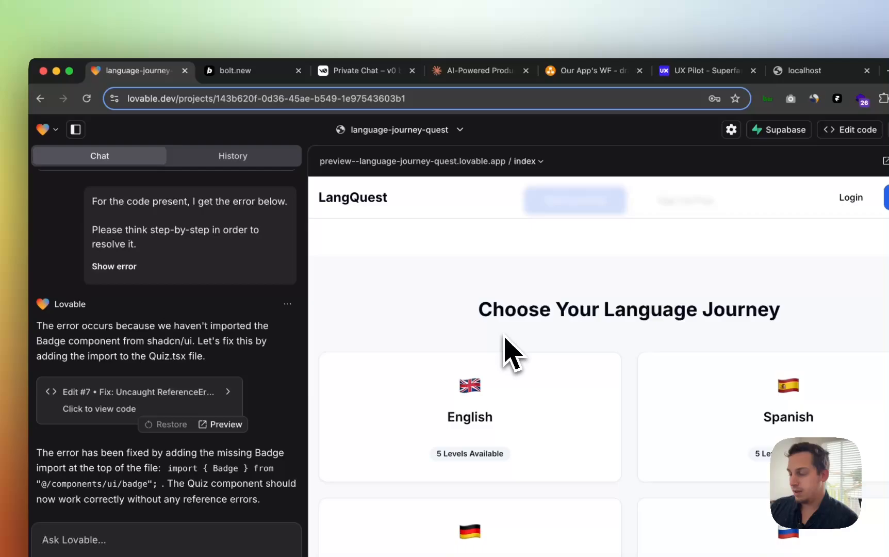
scroll(504, 338, down, 5)
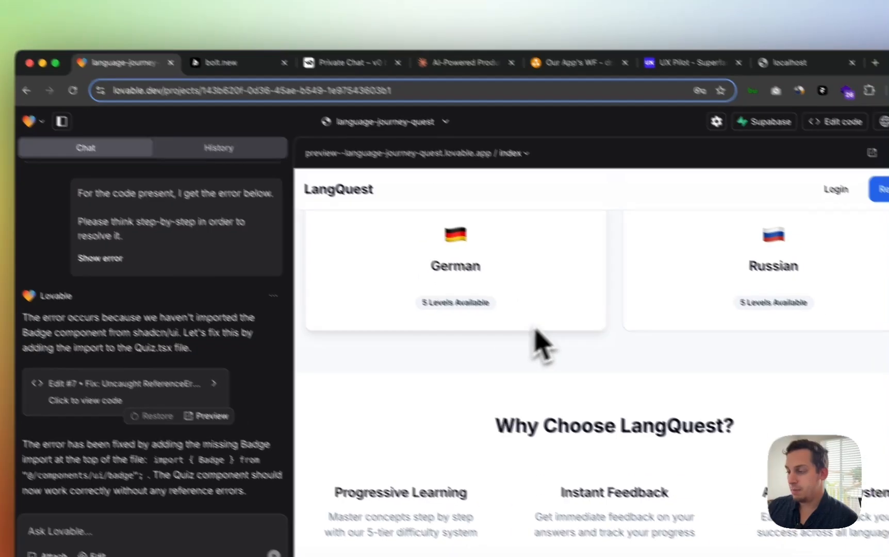
scroll(647, 308, up, 3)
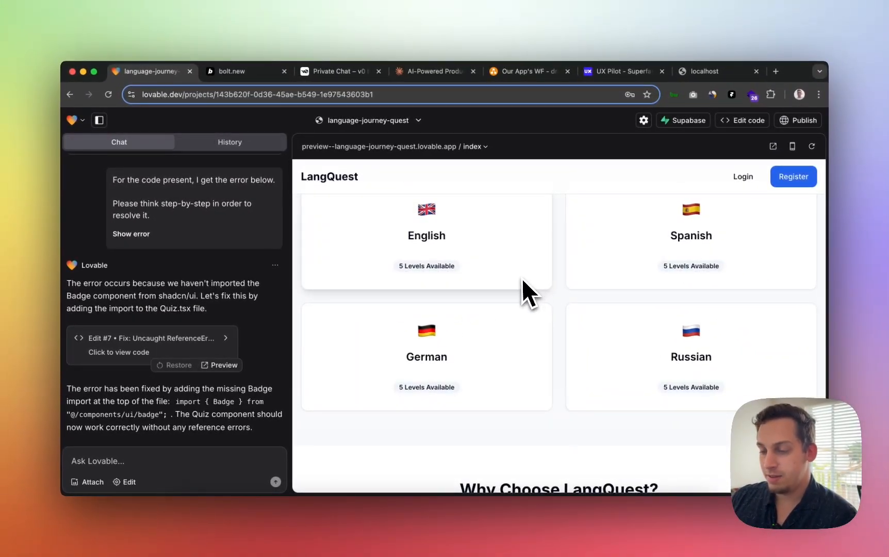
click(639, 355)
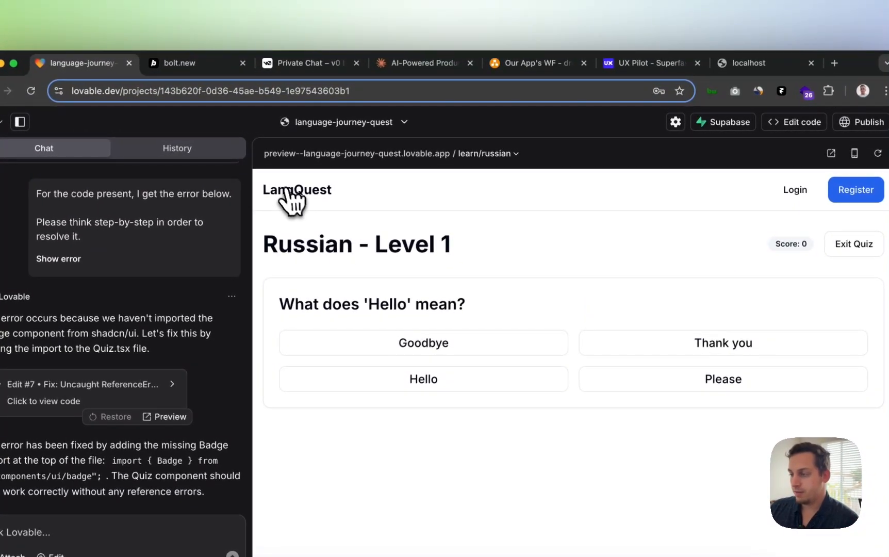
click(292, 199)
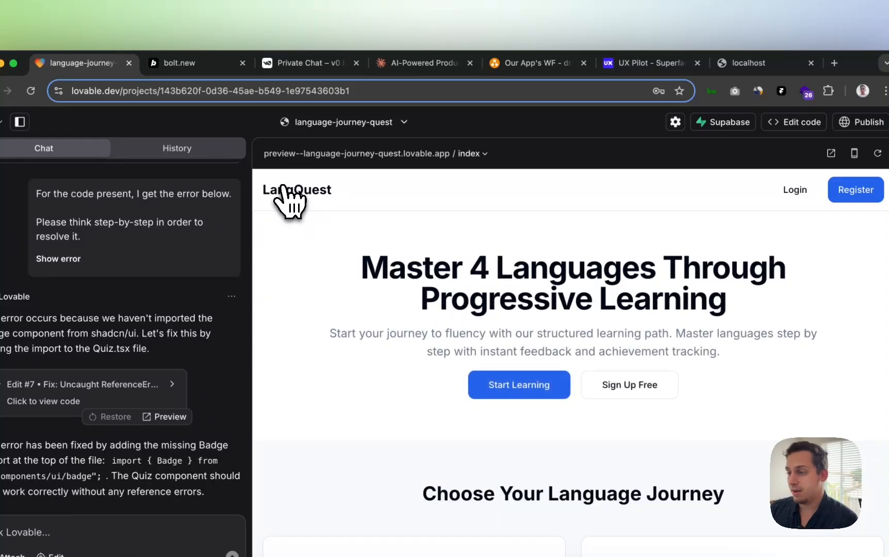
- Return to the Hoodie Store in v0 and visit its deployed site
click(291, 66)
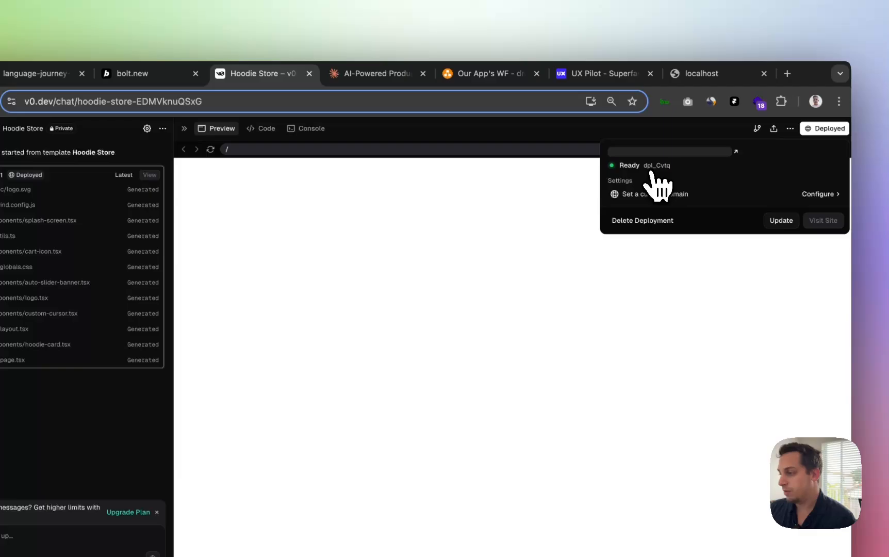
click(653, 167)
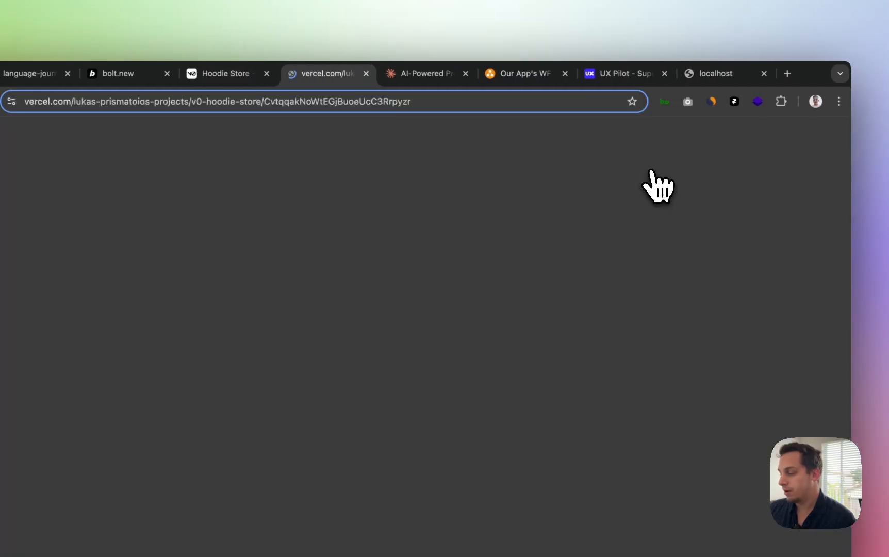
click(366, 73)
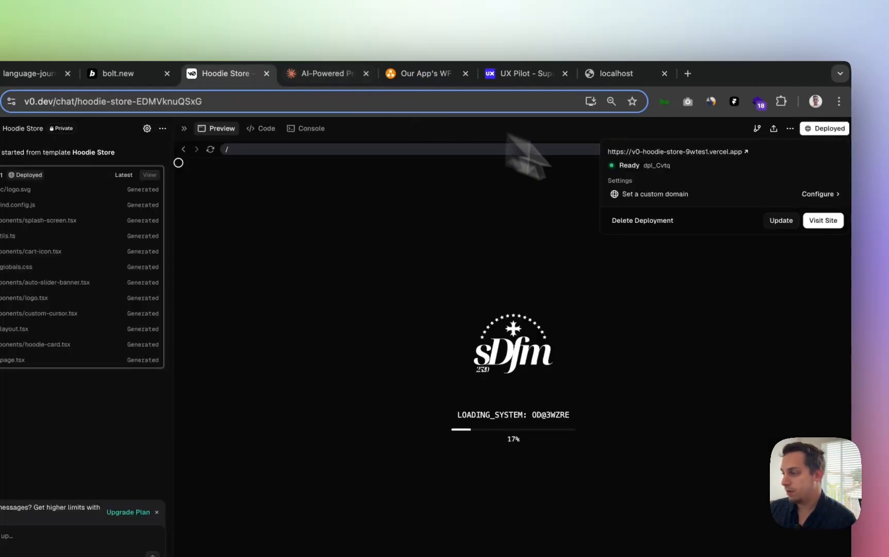
click(799, 222)
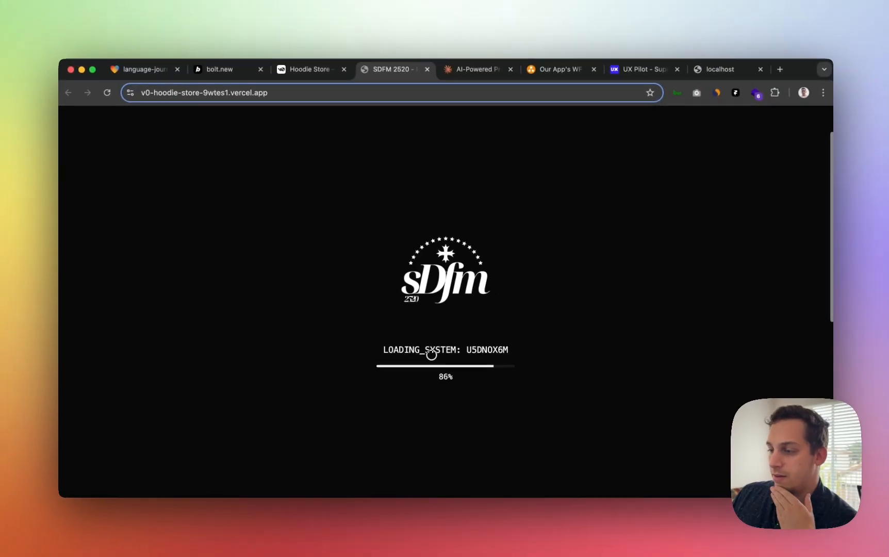
- Examine the deployed Hoodie Store site, from the Premium Streetwear banner to the Latest Collection products
scroll(428, 355, down, 10)
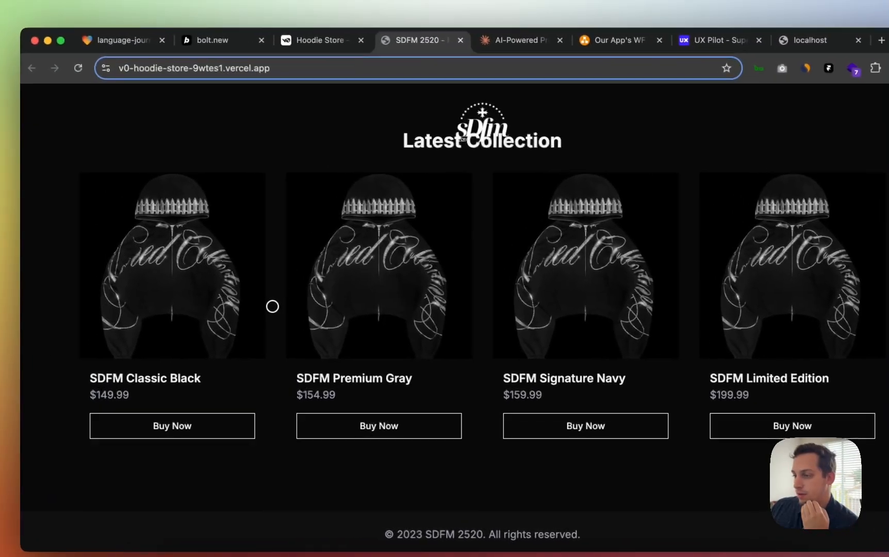
scroll(348, 180, up, 4)
scroll(348, 178, down, 4)
scroll(340, 196, up, 5)
scroll(361, 206, down, 5)
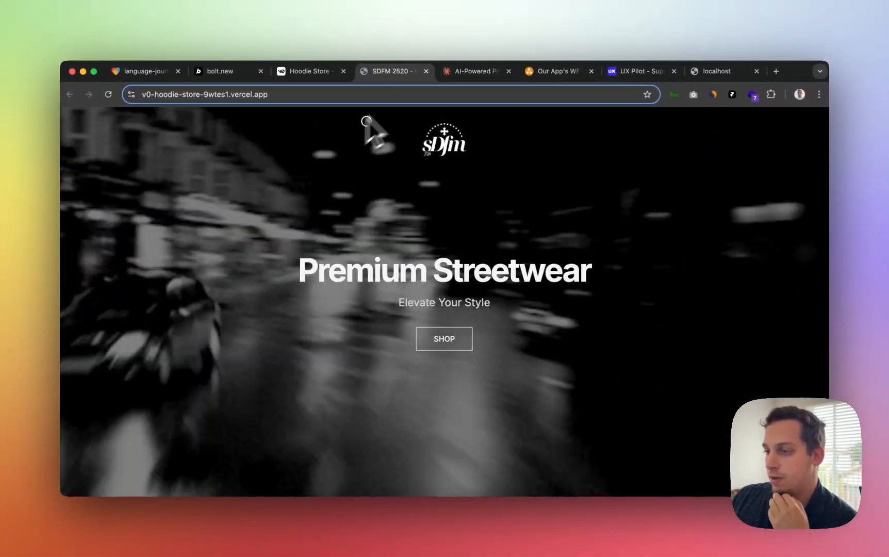
scroll(451, 221, up, 2)
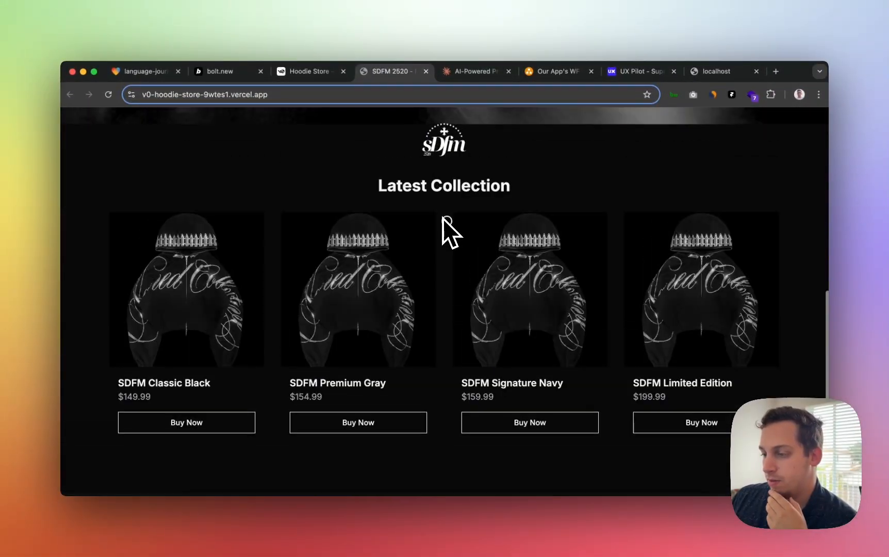
scroll(443, 216, up, 5)
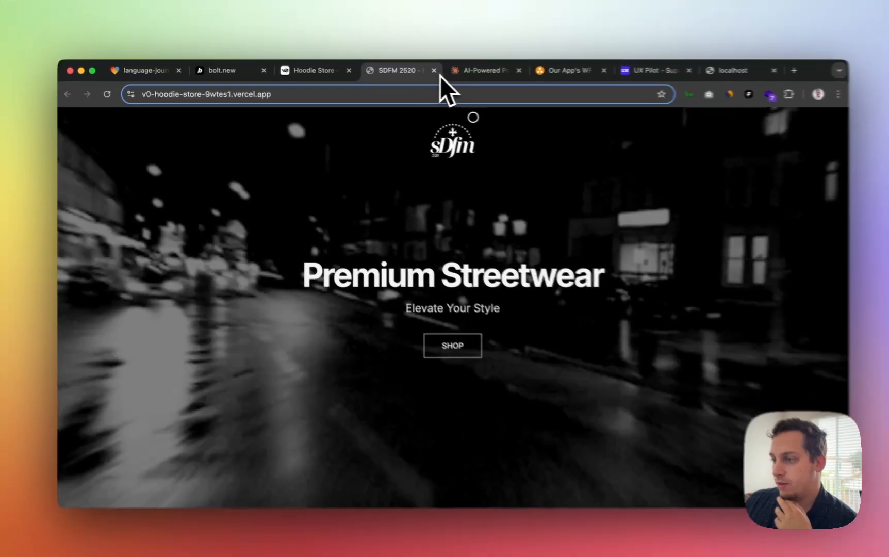
- Close the deployed store, v0 and bolt.new pages, and return to the LangQuest project in Lovable
click(425, 71)
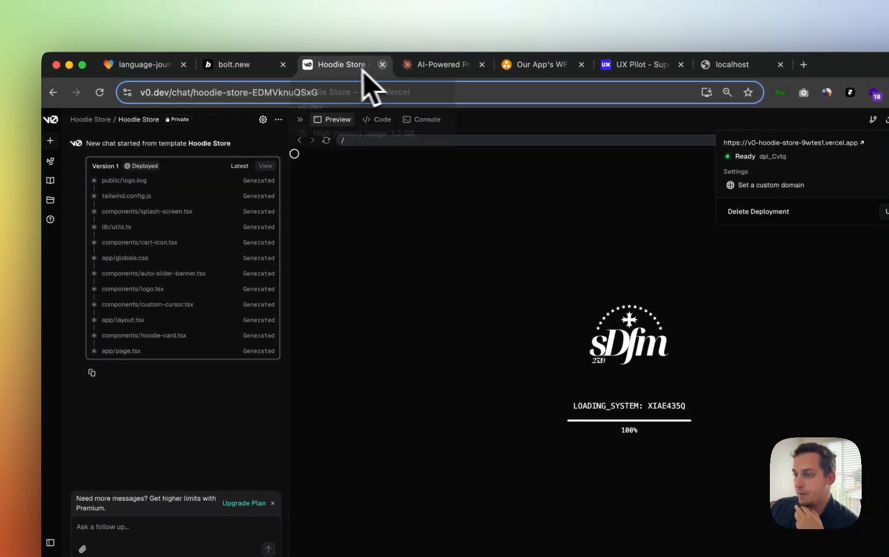
click(383, 65)
click(283, 65)
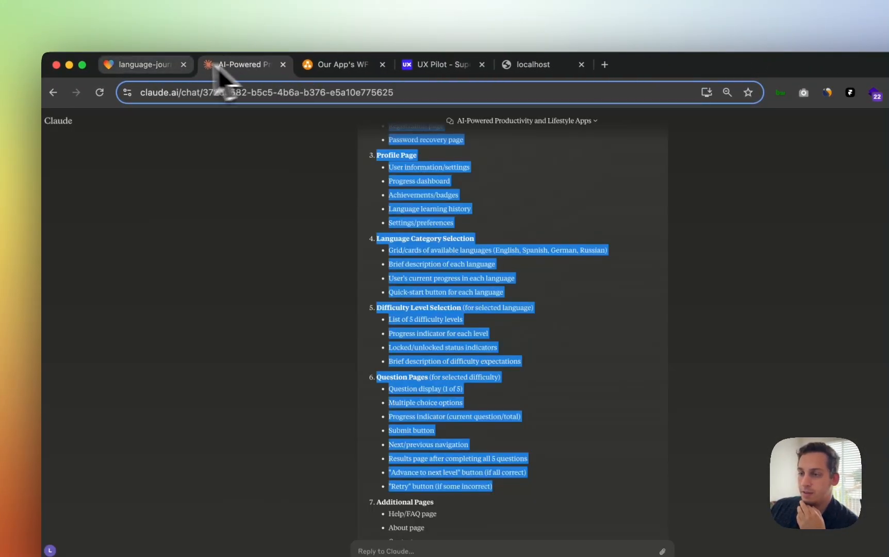
click(170, 66)
- Review Lovable's latest Badge import fix and the four language cards in the LangQuest preview, and start a new chat message
scroll(408, 338, down, 2)
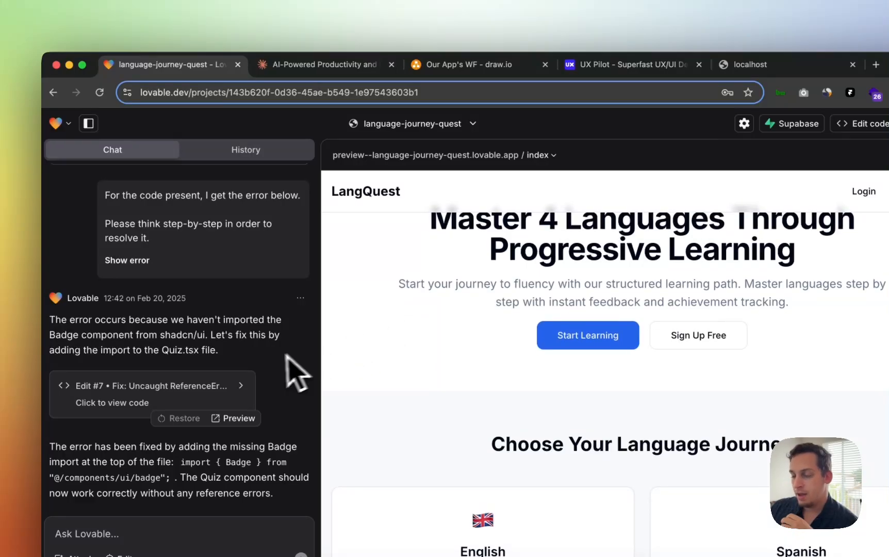
scroll(278, 376, up, 3)
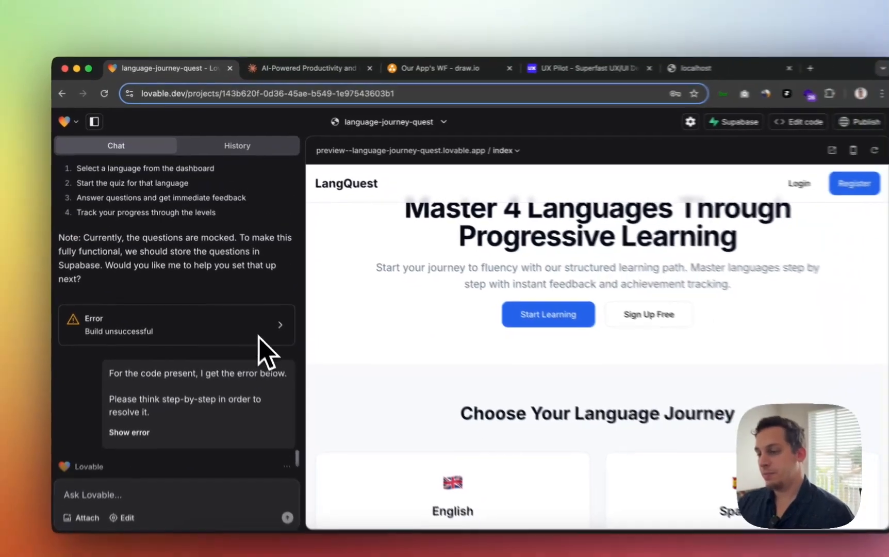
scroll(250, 318, down, 5)
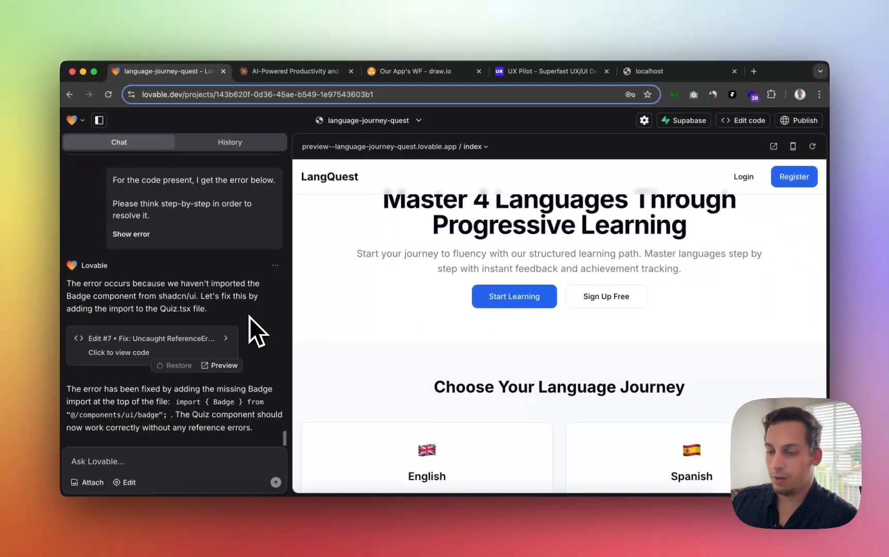
scroll(359, 372, down, 5)
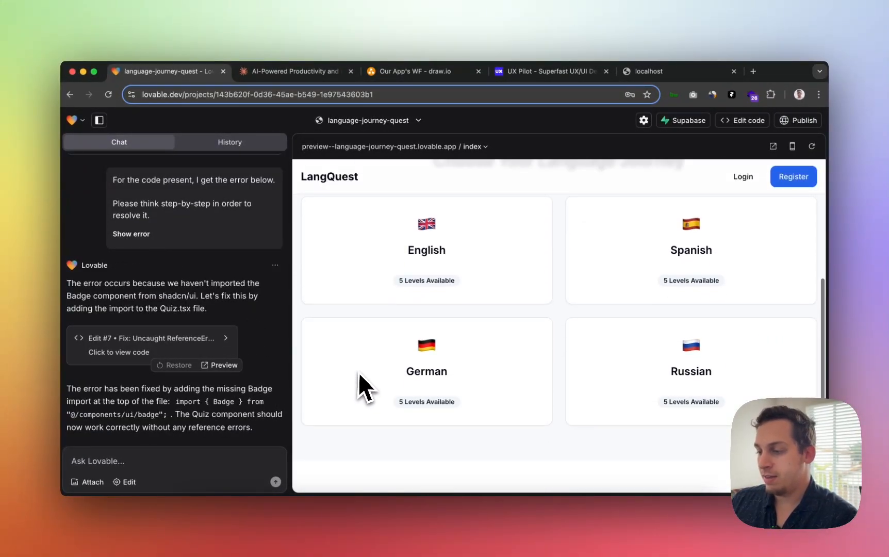
click(189, 451)
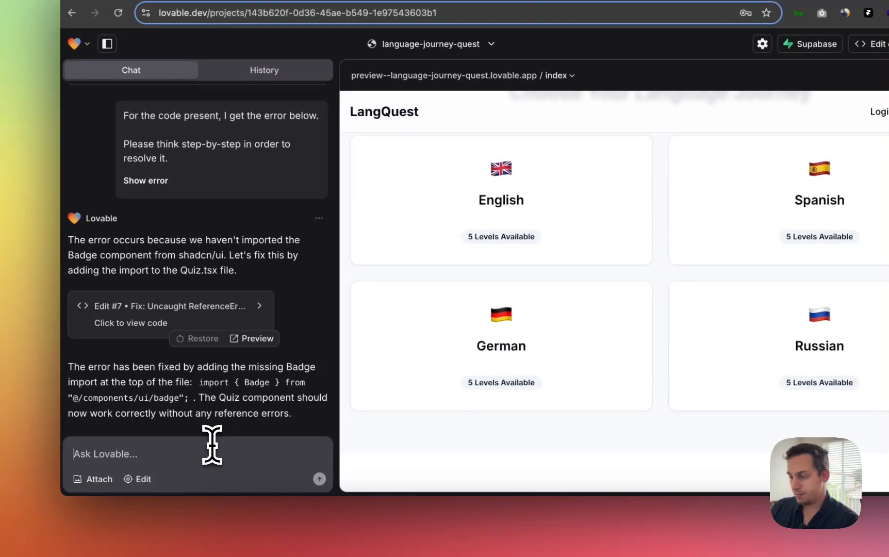
text(all the quiz pages are )
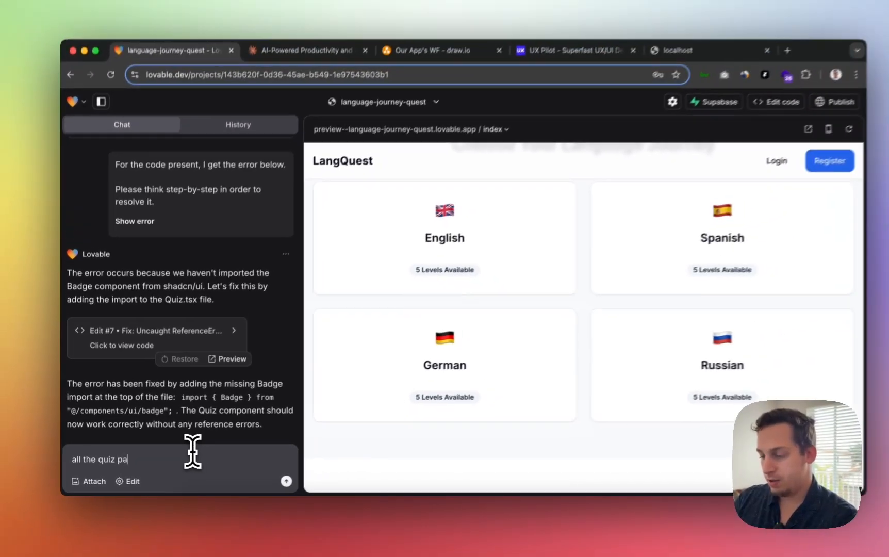
text(the s)
text(ame.)
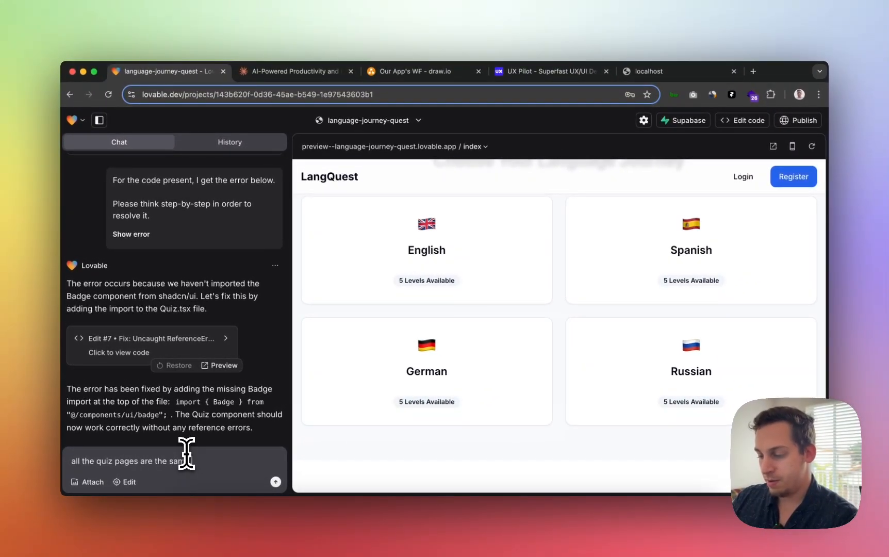
text( We need a)
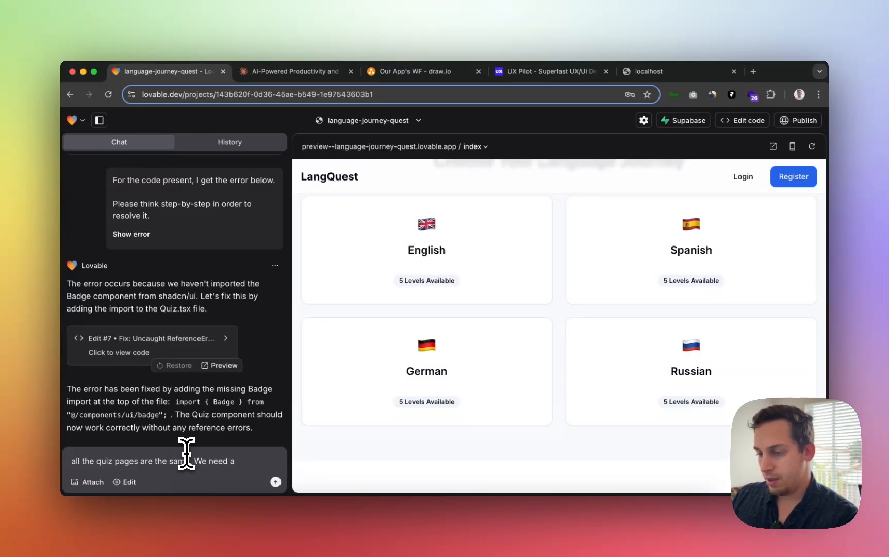
key(BackSpace)
key(BackSpace)
key(BackSpace)
key(BackSpace)
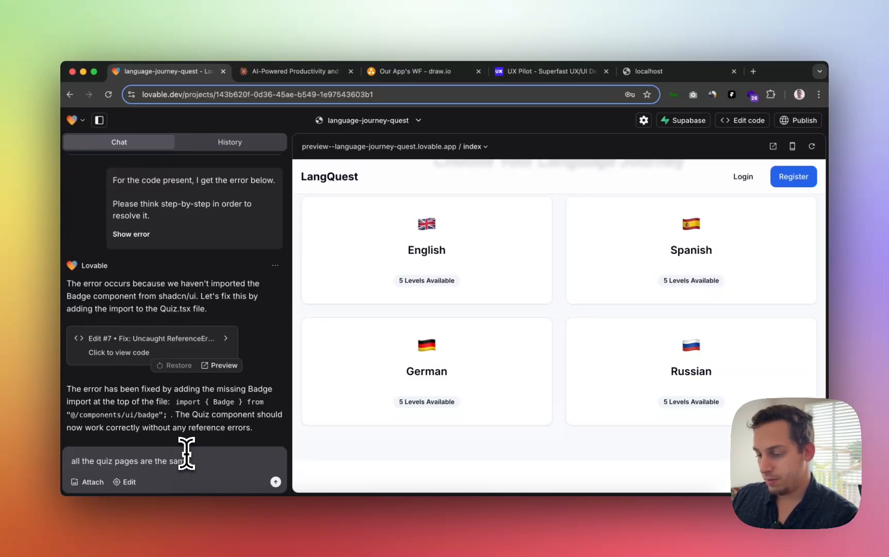
key(shift+Return)
key(shift+Return)
text(W)
key(BackSpace)
key(BackSpace)
key(BackSpace)
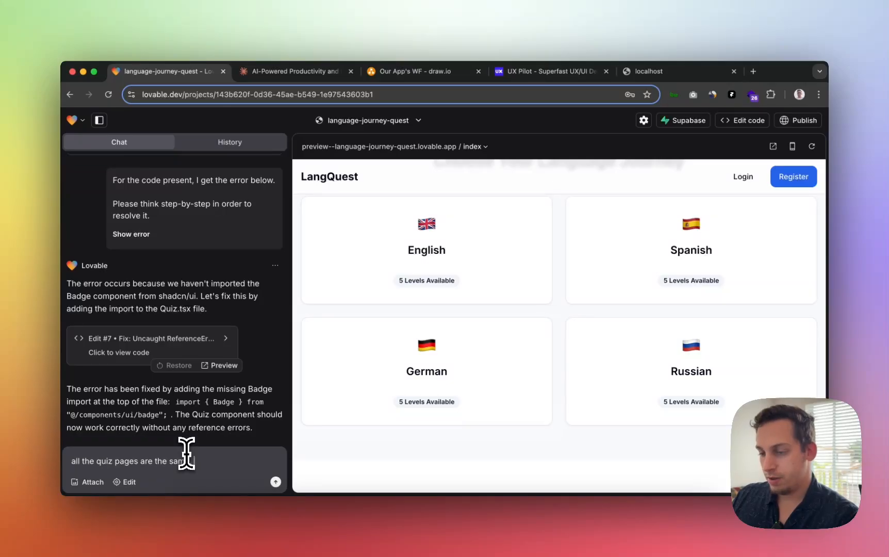
key(BackSpace)
key(BackSpace)
key(BackSpace)
key(BackSpace)
key(BackSpace)
key(BackSpace)
key(BackSpace)
key(BackSpace)
key(BackSpace)
key(BackSpace)
key(BackSpace)
key(BackSpace)
key(BackSpace)
key(BackSpace)
key(BackSpace)
key(BackSpace)
key(BackSpace)
key(BackSpace)
key(BackSpace)
key(BackSpace)
key(BackSpace)
key(BackSpace)
key(BackSpace)
key(BackSpace)
key(BackSpace)
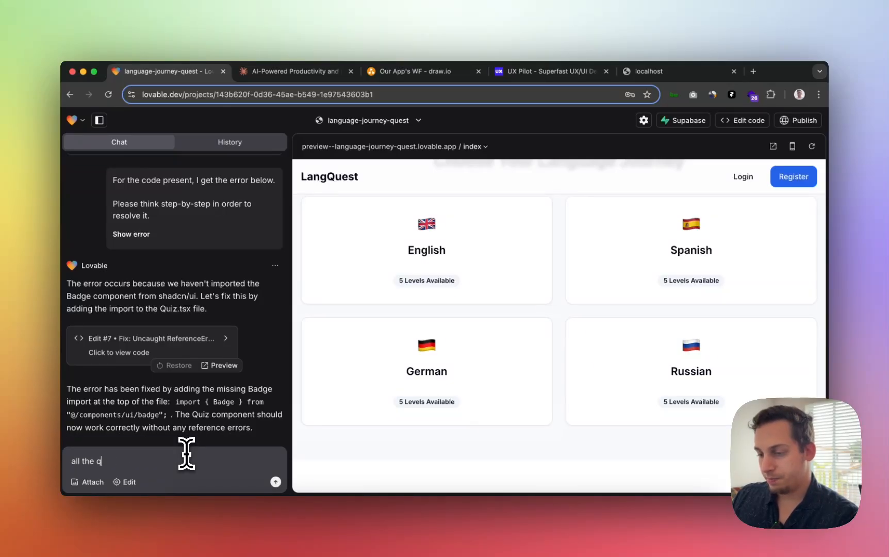
- Write the prompt "We need a quiz page for each language. In English, the questions should be in English and the multiple choices should be in Portuguese."
text(We ne)
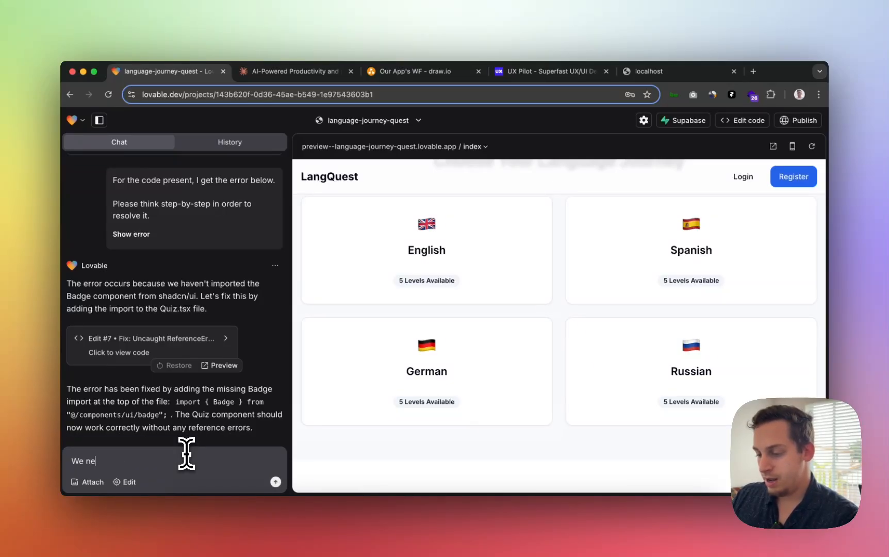
text(ed a quiz page)
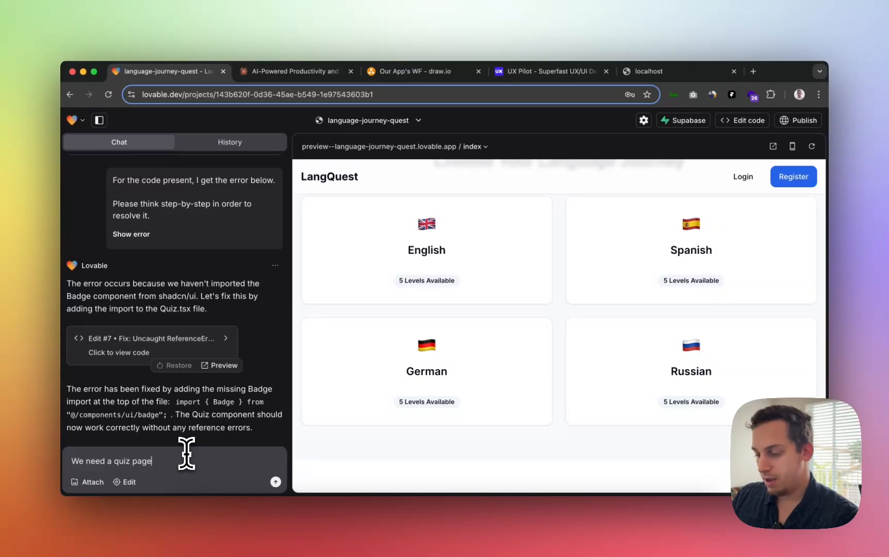
text( for each lang)
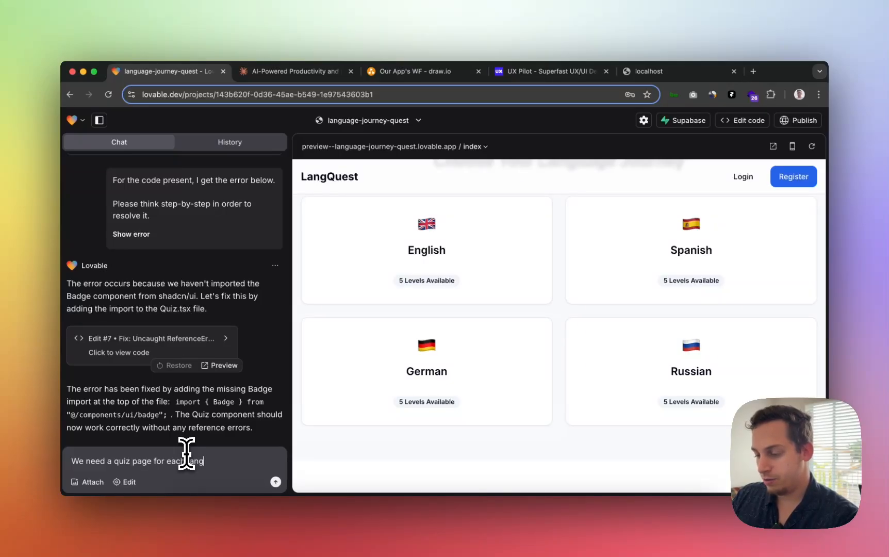
text(uage)
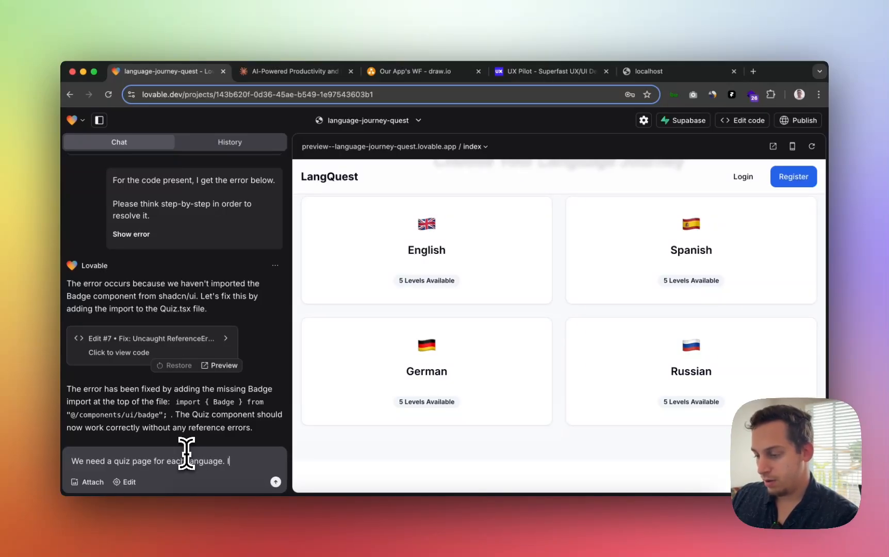
text(. In En)
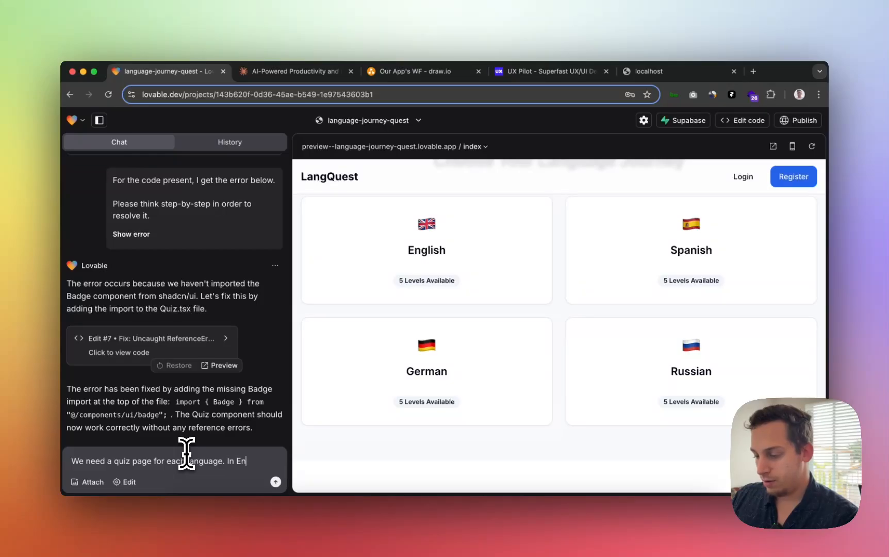
text(glushs, )
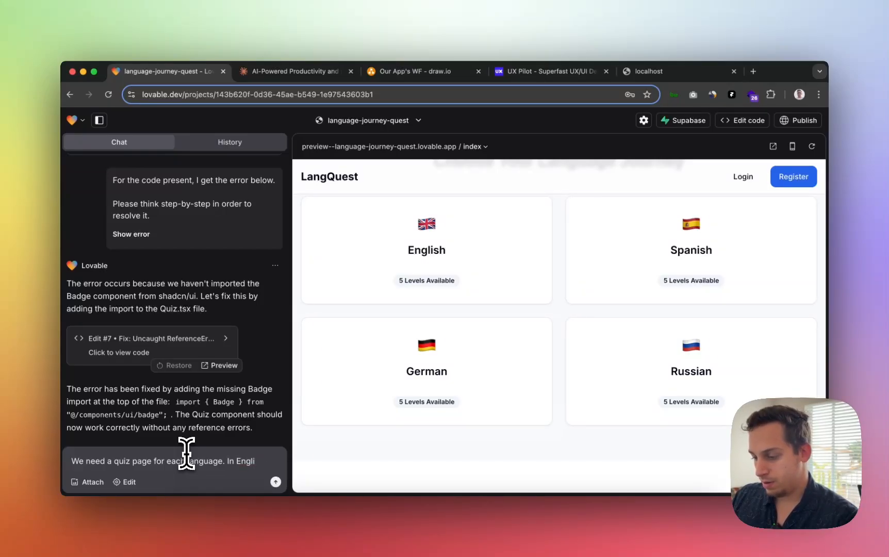
text( the ques)
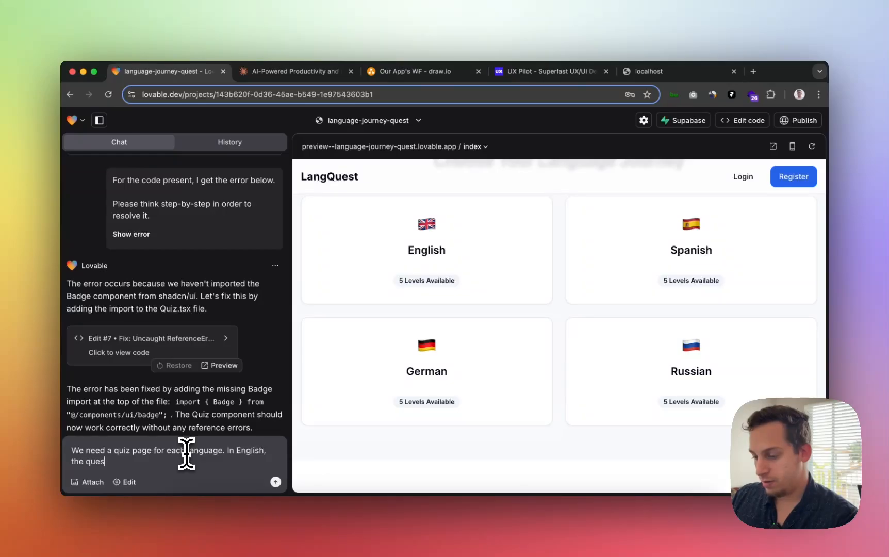
text(tions should be in)
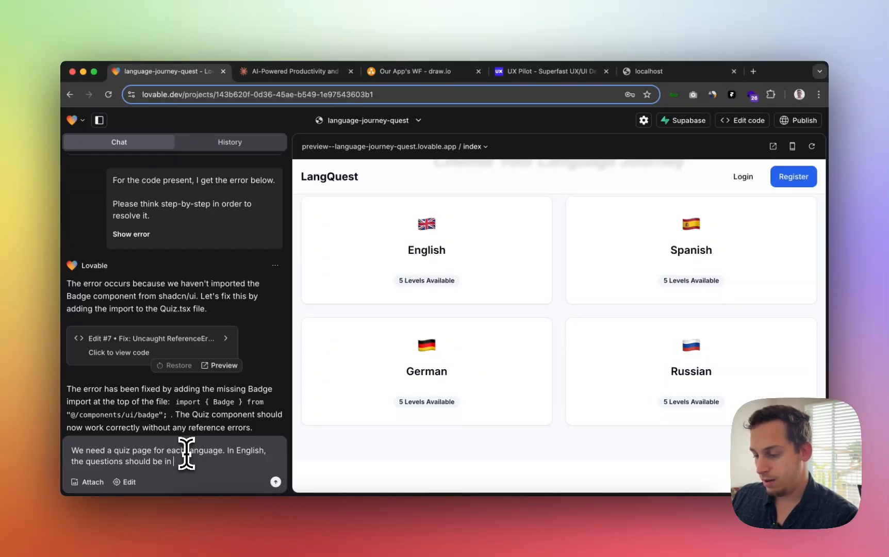
text( English and the)
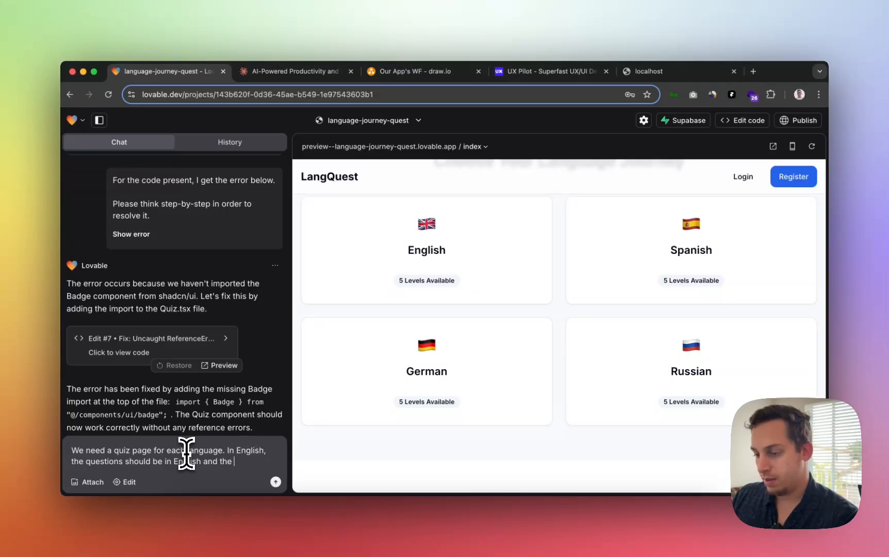
text( ans)
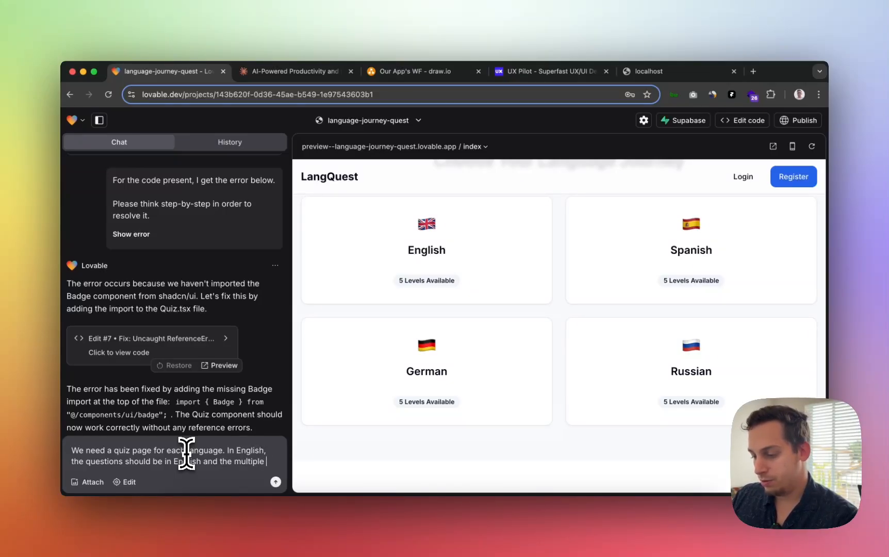
text(choices shoul)
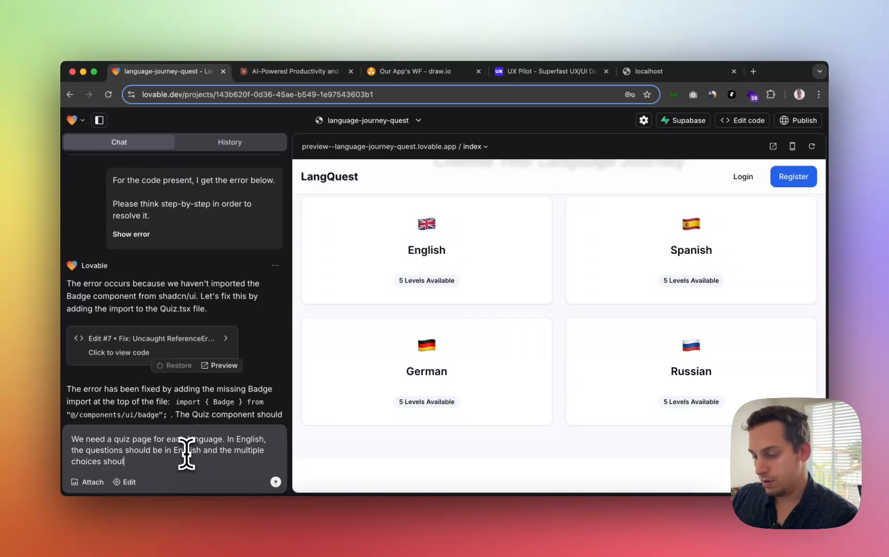
text(d be in P)
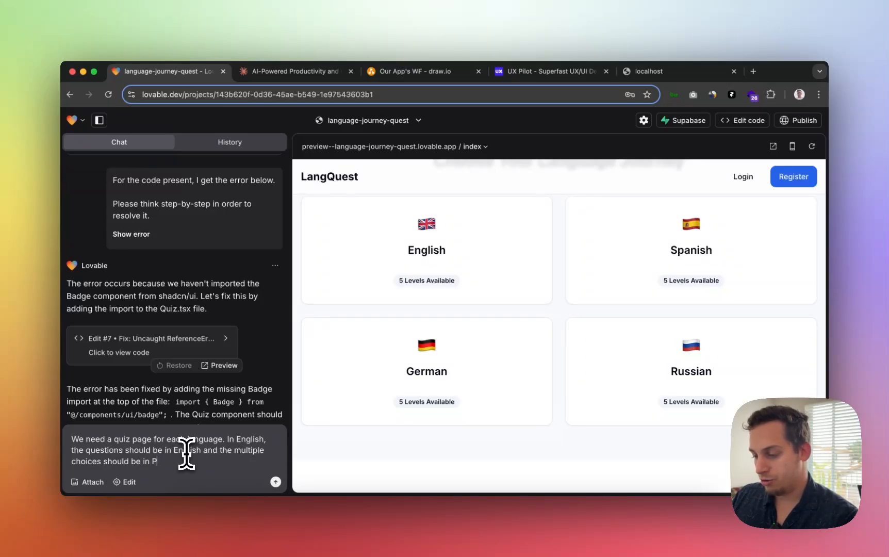
text(ortuguese.)
- Add a separate paragraph to the prompt: "For the Spanish quiz page, the questions should be in Spanish, and the choices in Portuguese."
key(shift+Return)
key(shift+Return)
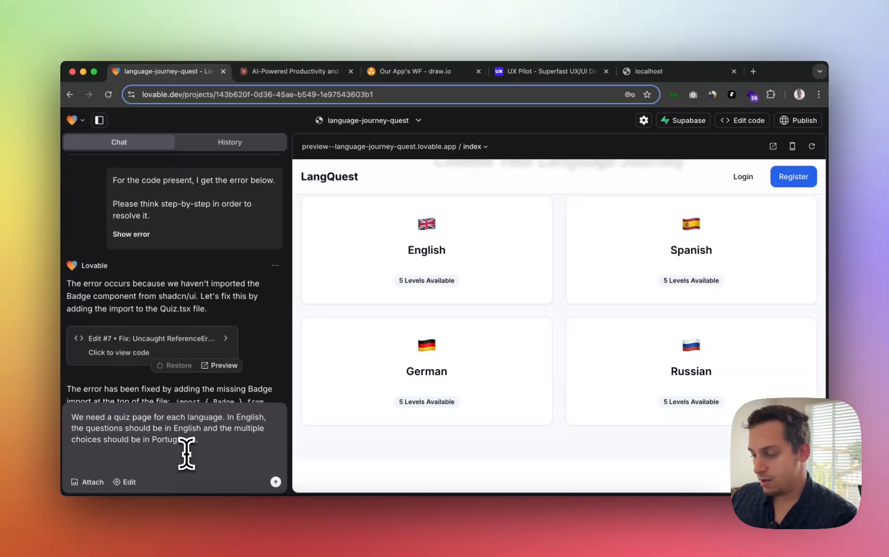
text(For the Span)
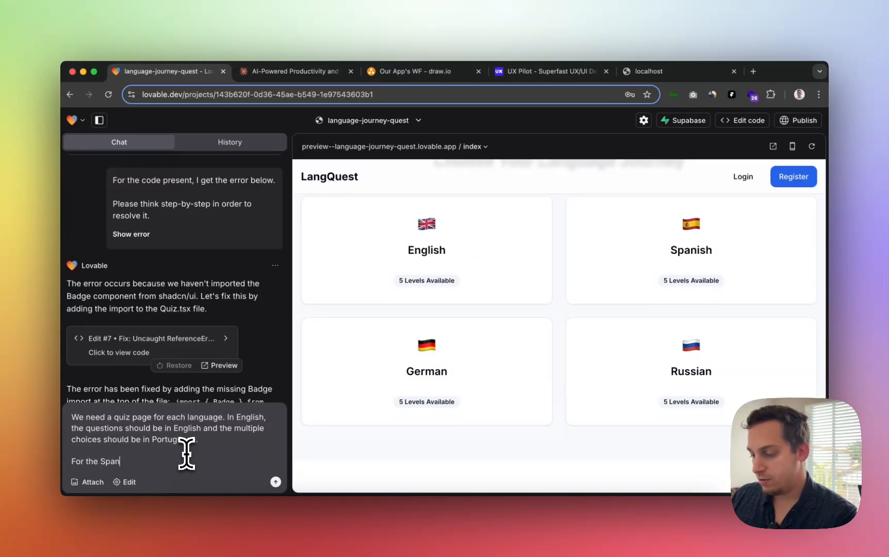
text(ish quiz page,)
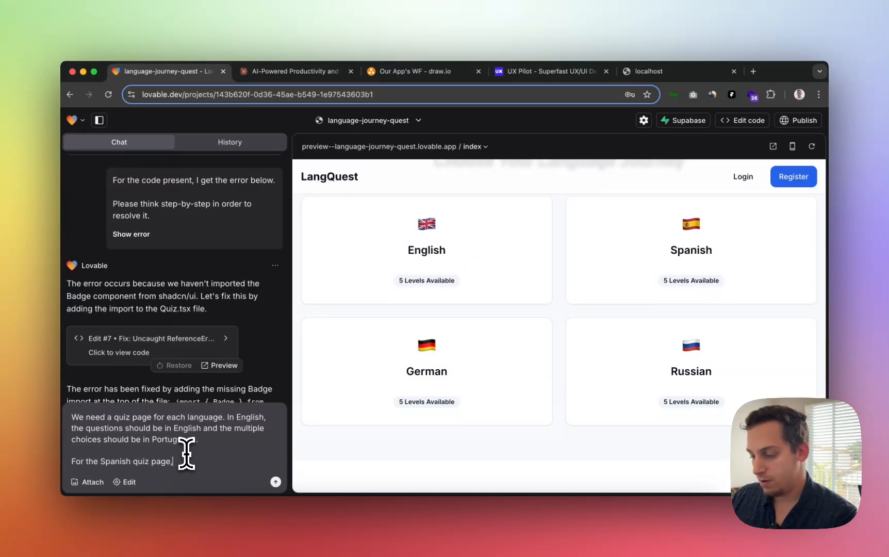
text( the)
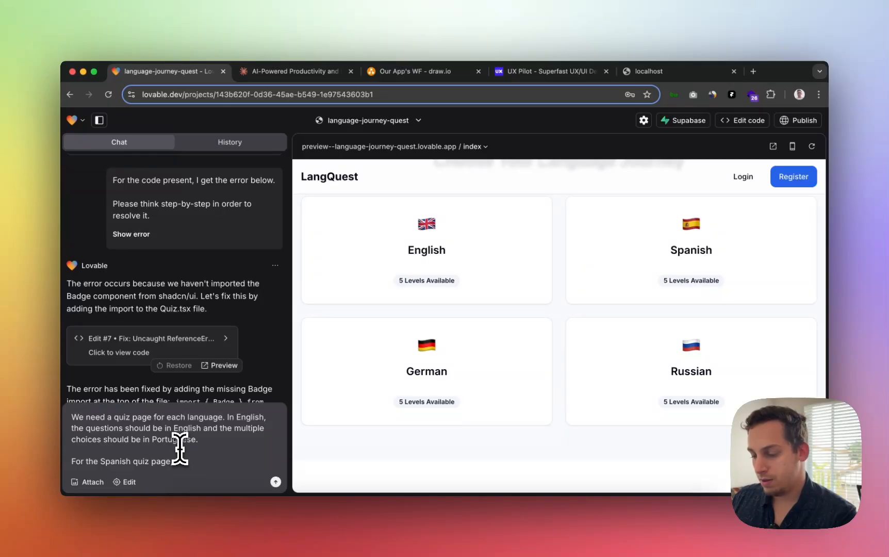
text( t)
text(que)
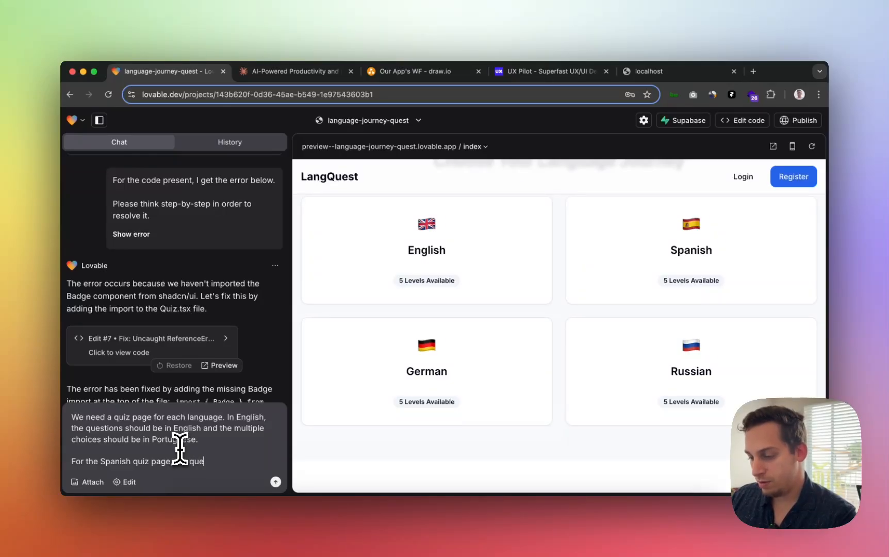
text(stions should )
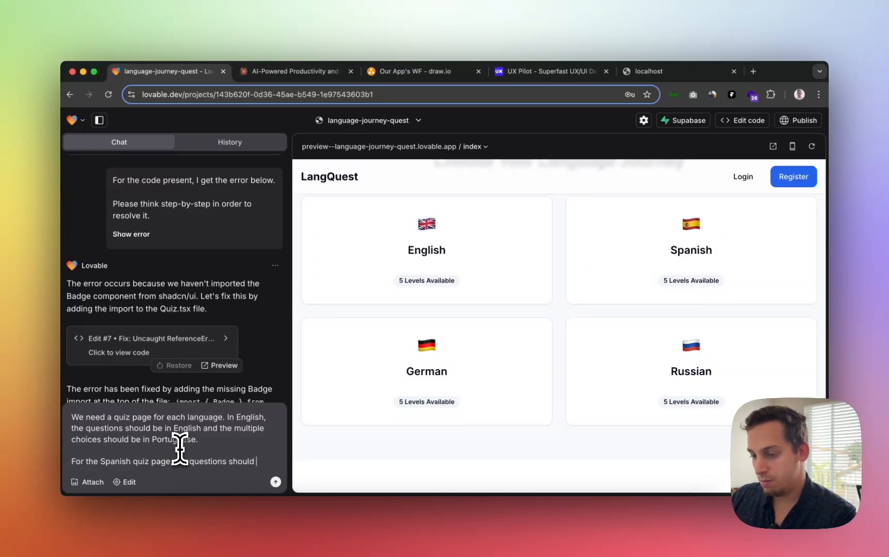
text(be in)
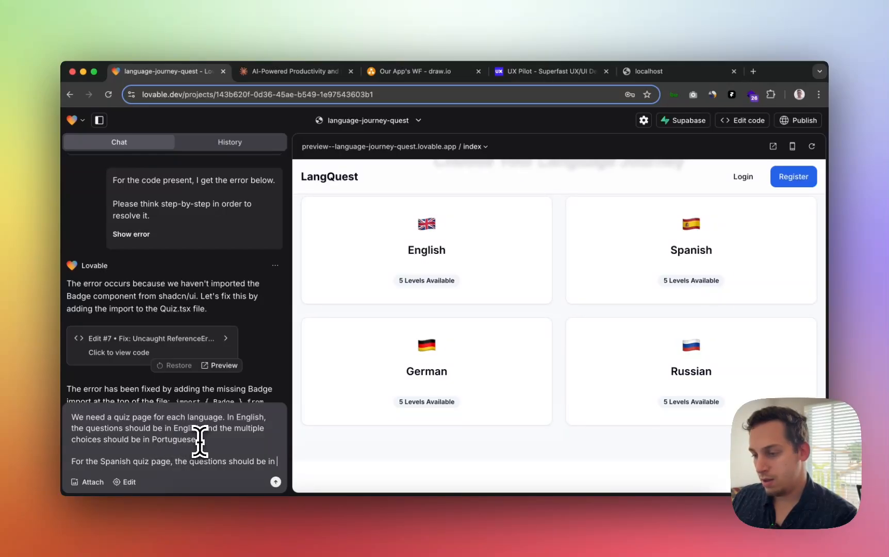
text( Spanish)
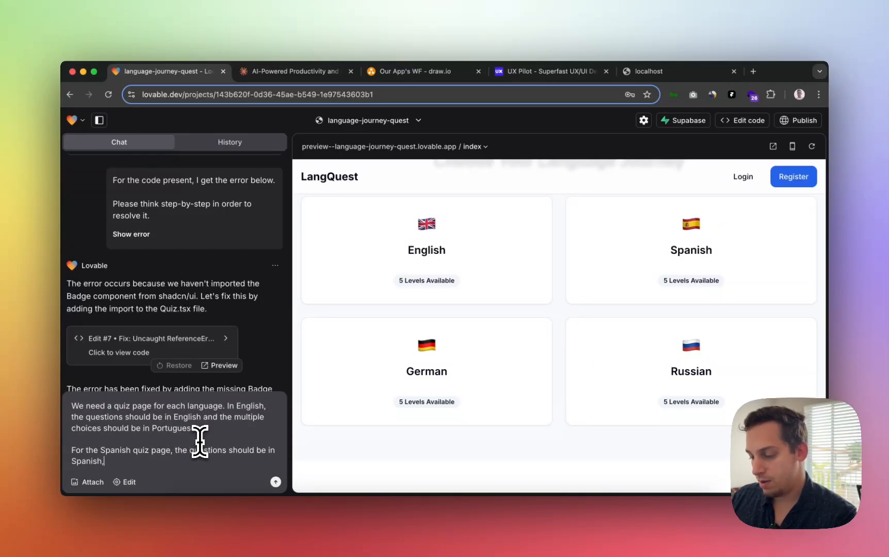
text(, and the choice)
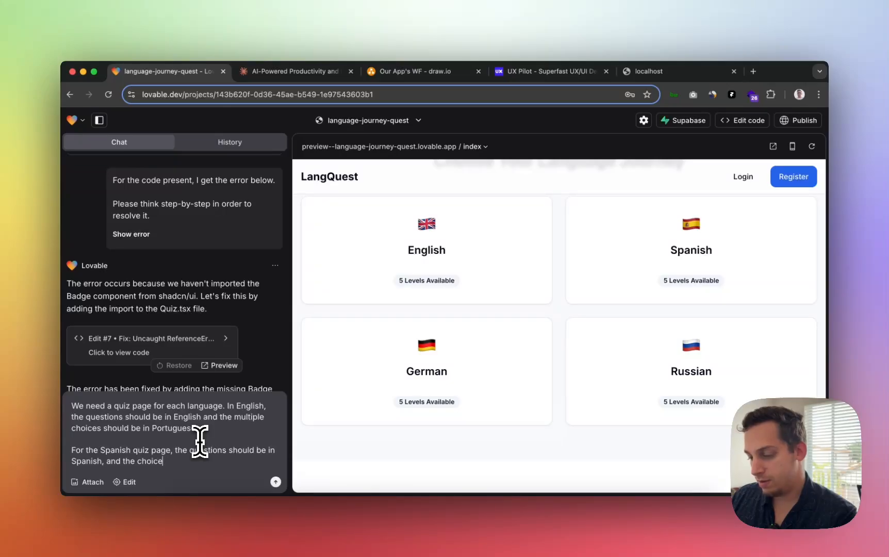
text(s in Eng)
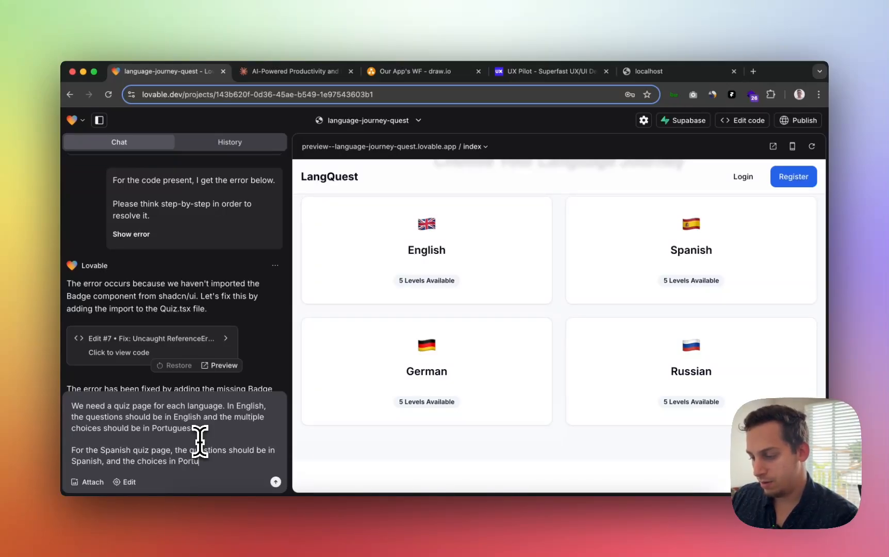
text(Portuguese.)
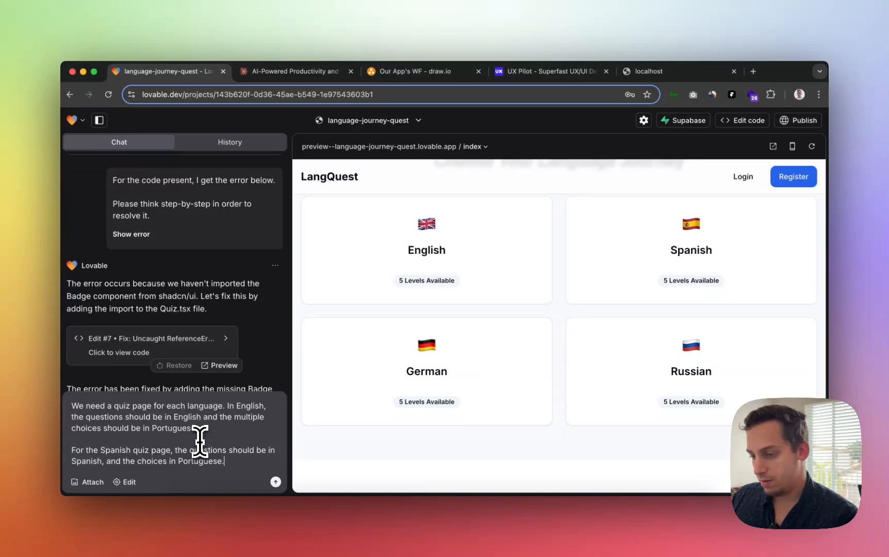
- Change the choices' language from Portuguese to English in both the English and Spanish quiz paragraphs of the prompt
double_click(172, 428)
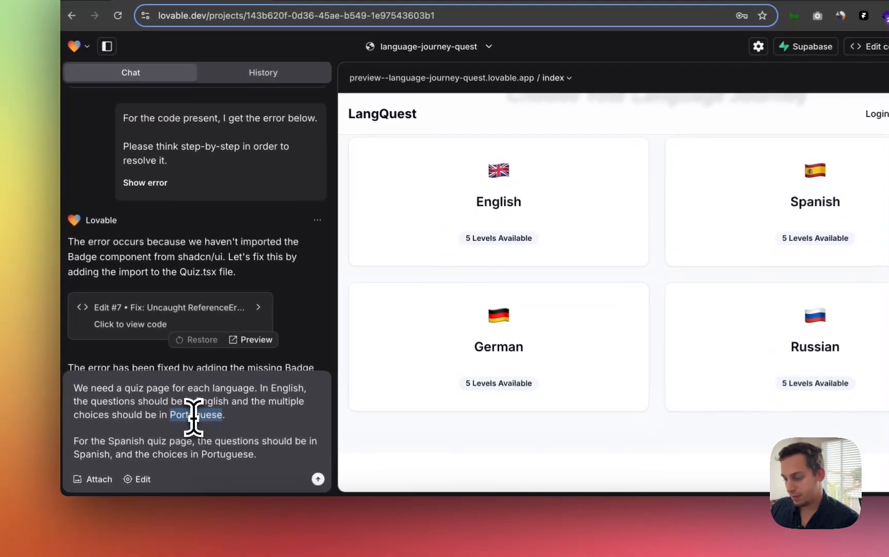
text(English)
double_click(241, 455)
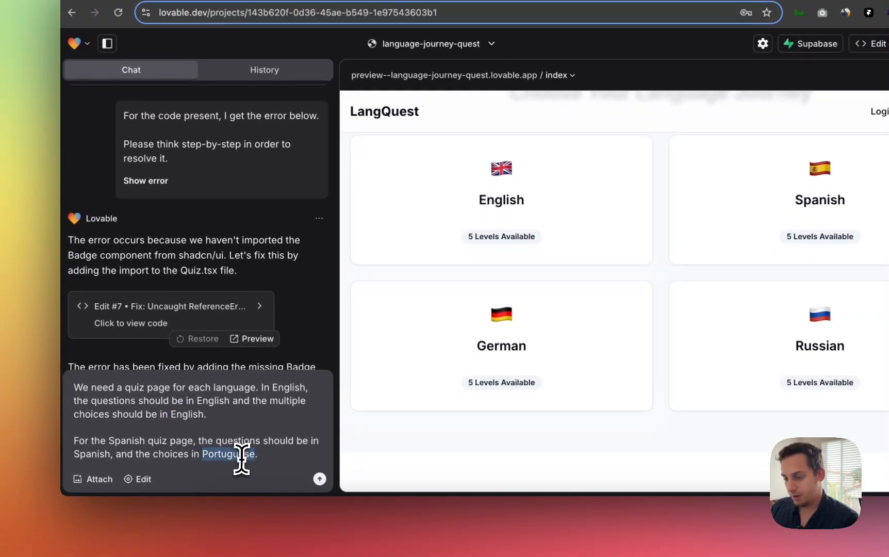
text(English)
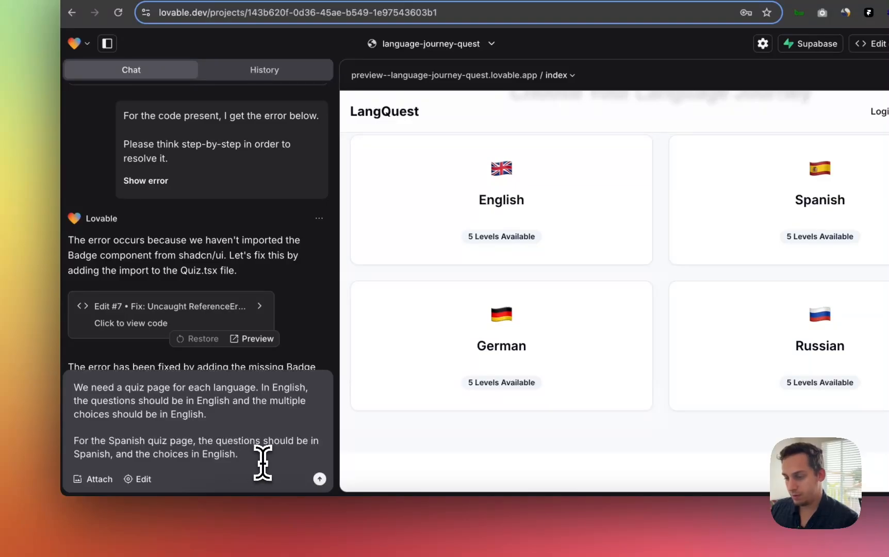
- Add a separate paragraph to the prompt: "For German quiz page, the questions should be in German and the choices in English."
key(shift+Return)
key(shift+Return)
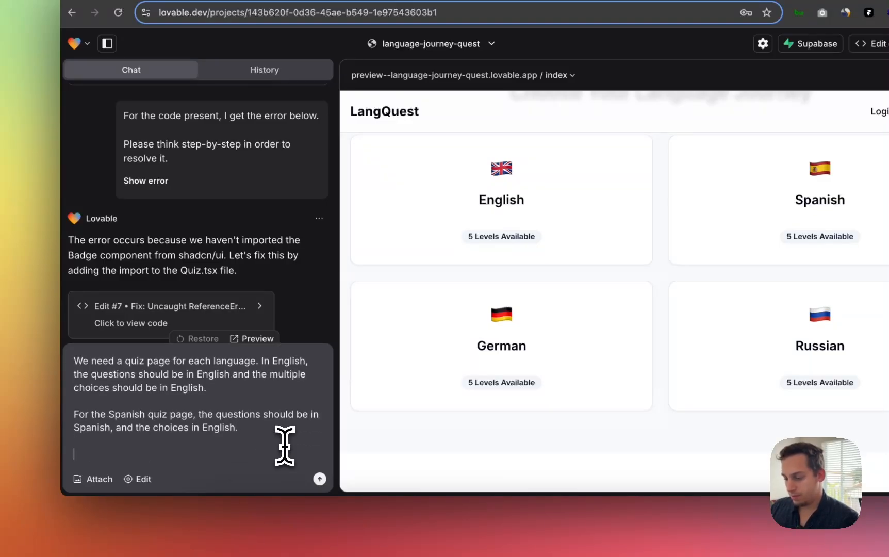
text(For)
text( German quiz pahge,)
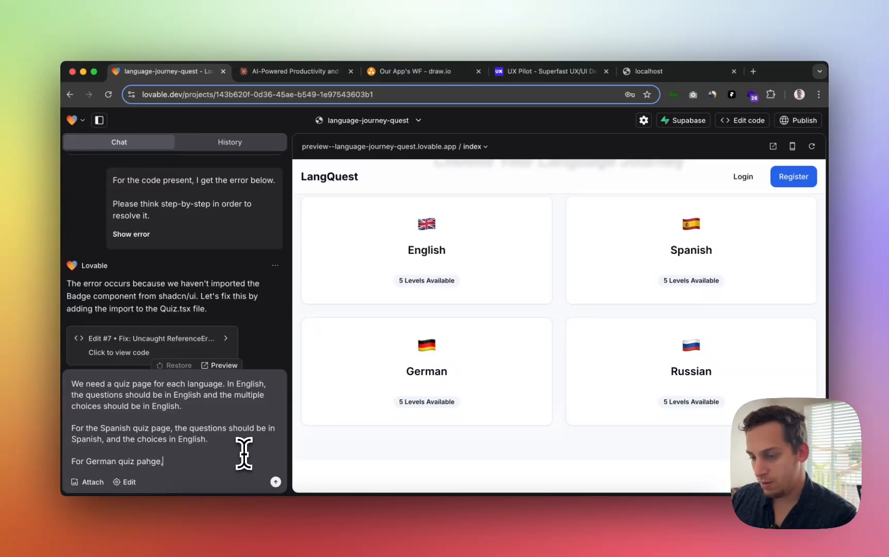
key(BackSpace)
key(BackSpace)
key(BackSpace)
key(BackSpace)
text(ge, the)
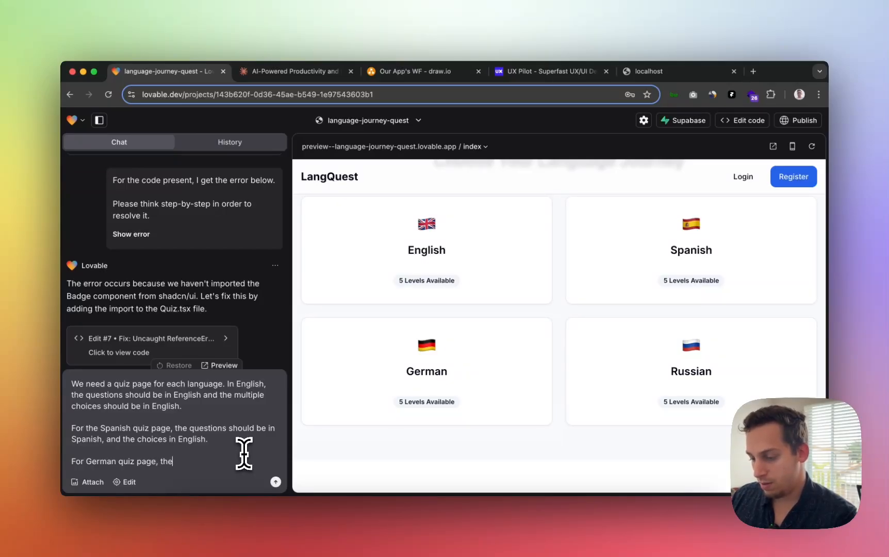
text( questions shou)
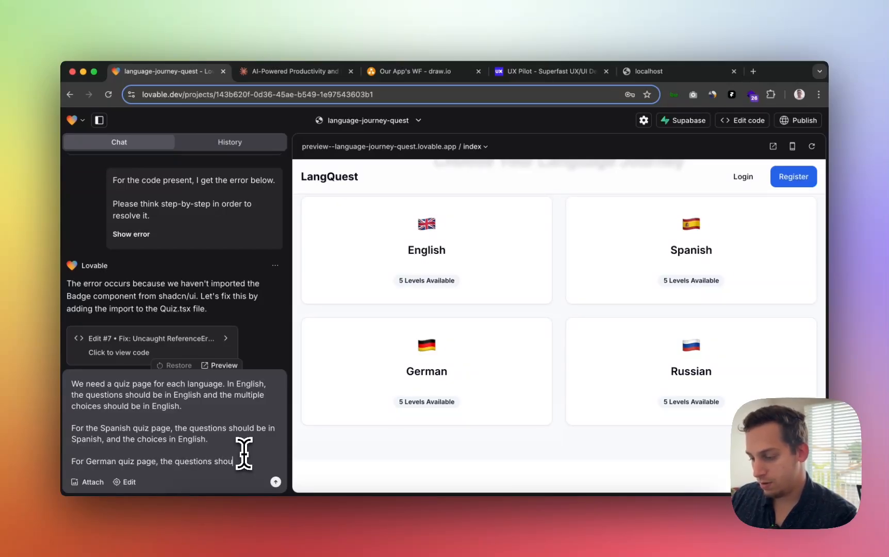
text(ld be in German and the )
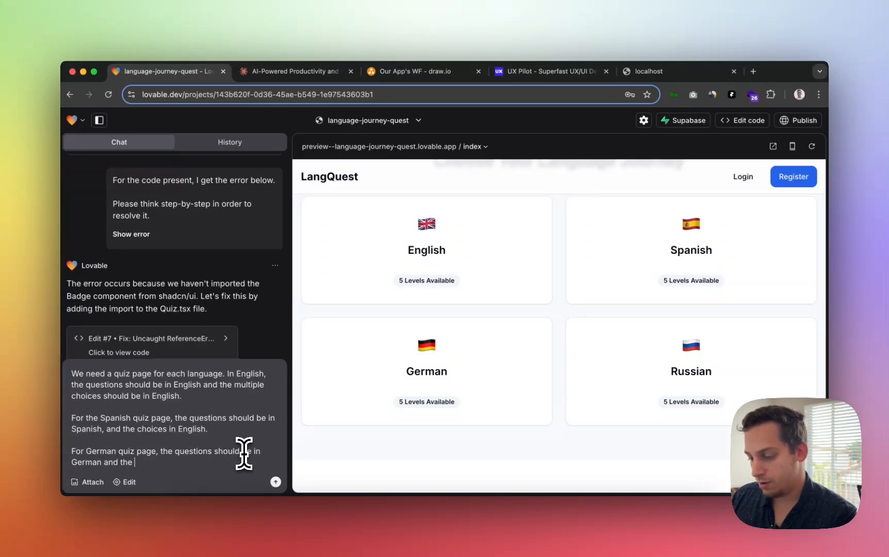
text(choices in)
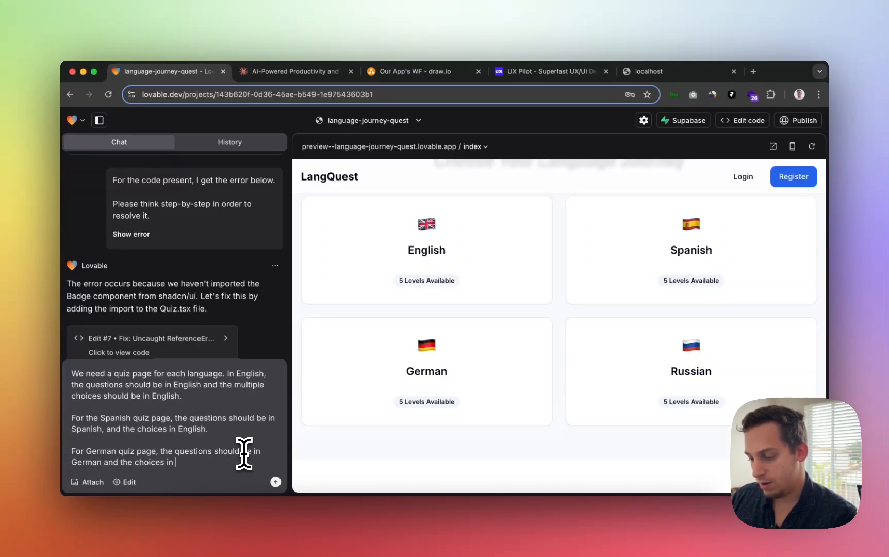
text( English.)
- Add a separate paragraph to the prompt: "For the russian quiz page, the questions should be in Russian and the choices in English."
key(shift+Return)
key(shift+Return)
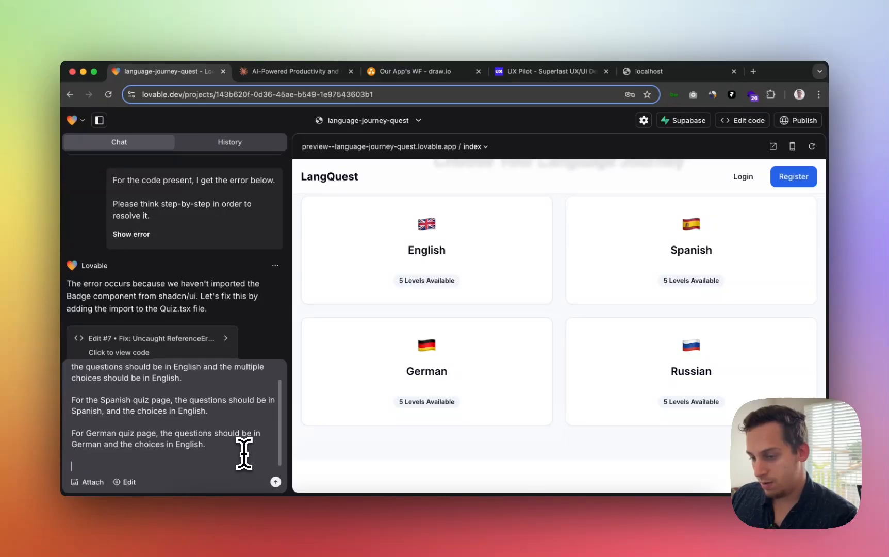
text(For the russian)
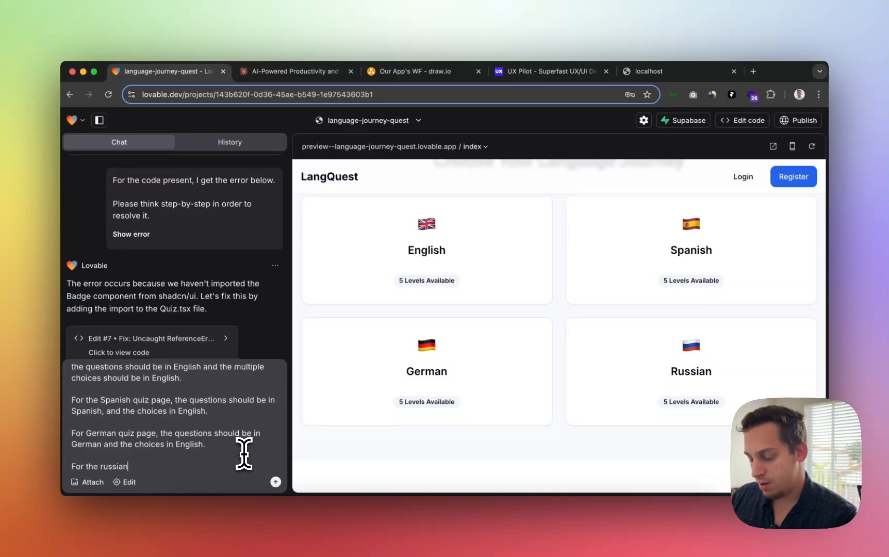
text( quiz page)
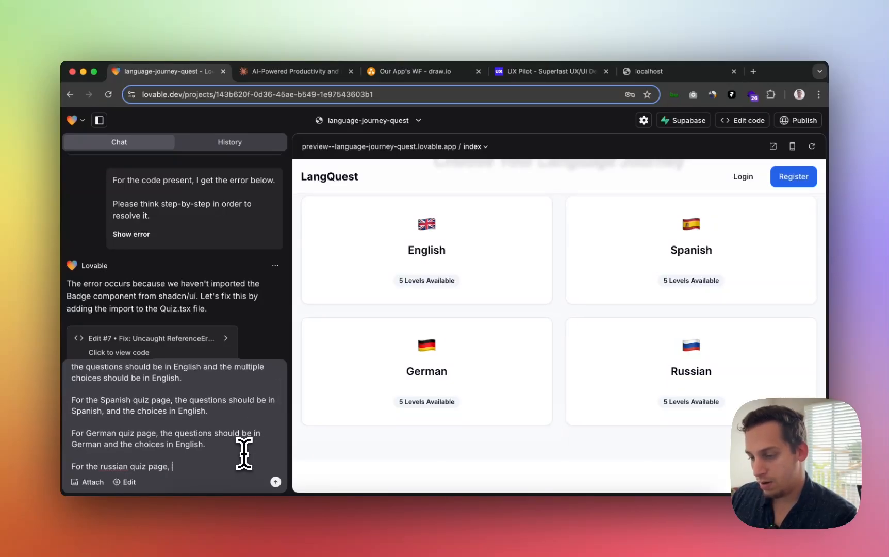
text(, the questions should be i)
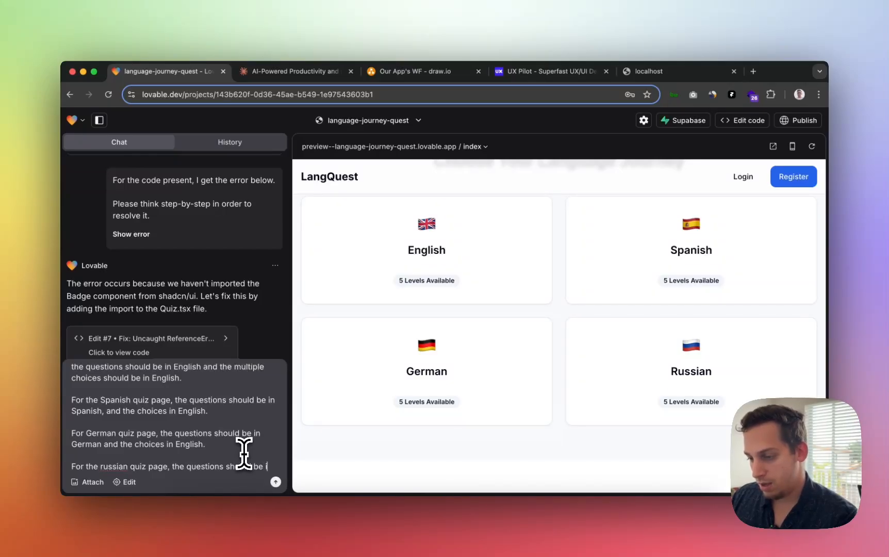
text(n Russian)
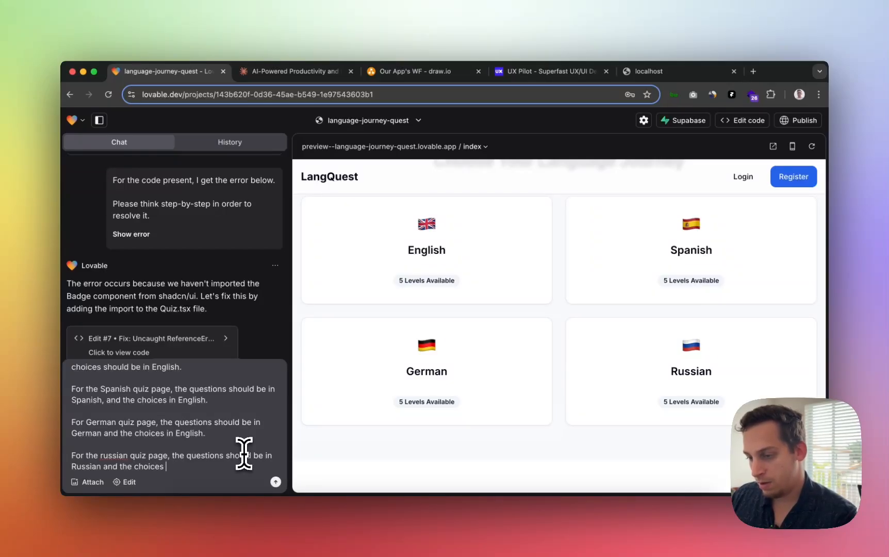
text(and the choices in English)
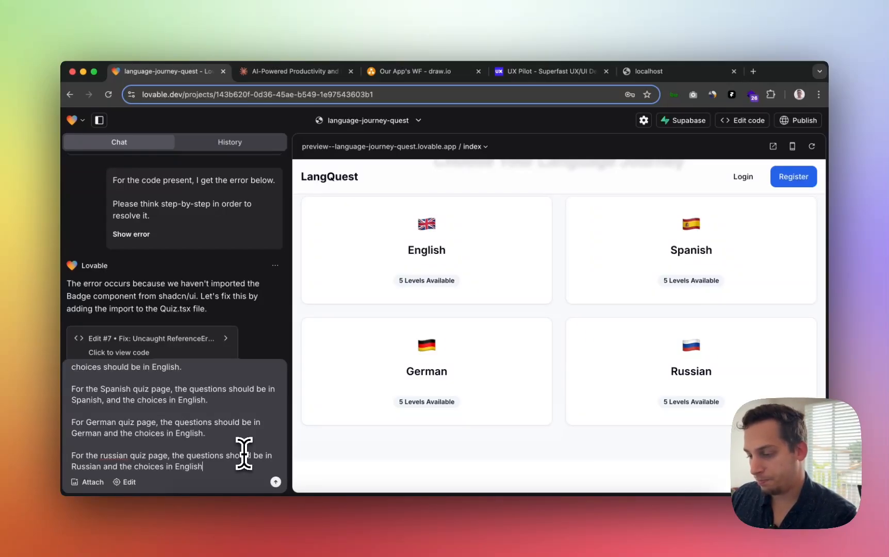
text(.)
- Add a final paragraph, "Also, for each quiz page, there should be 5 total questions, not just 1.", and send the prompt to Lovable
key(shift+Return)
key(shift+Return)
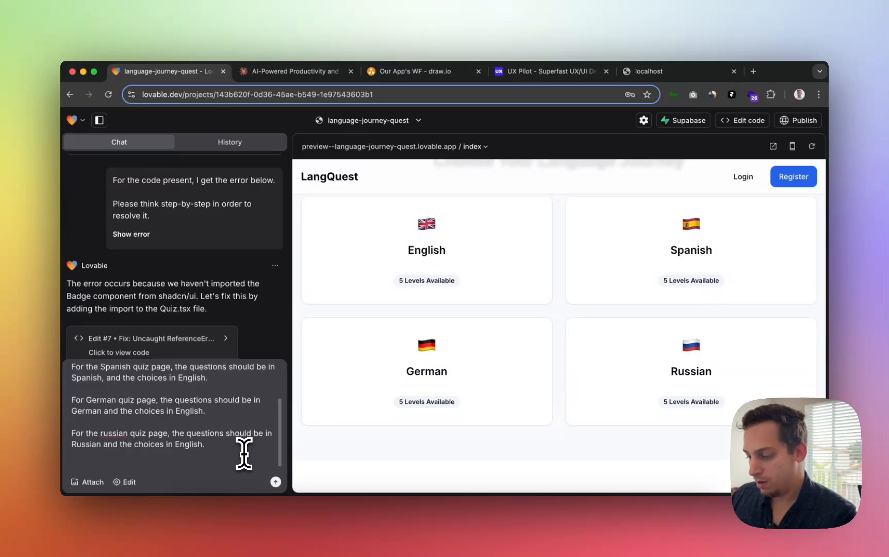
text(Also, for each )
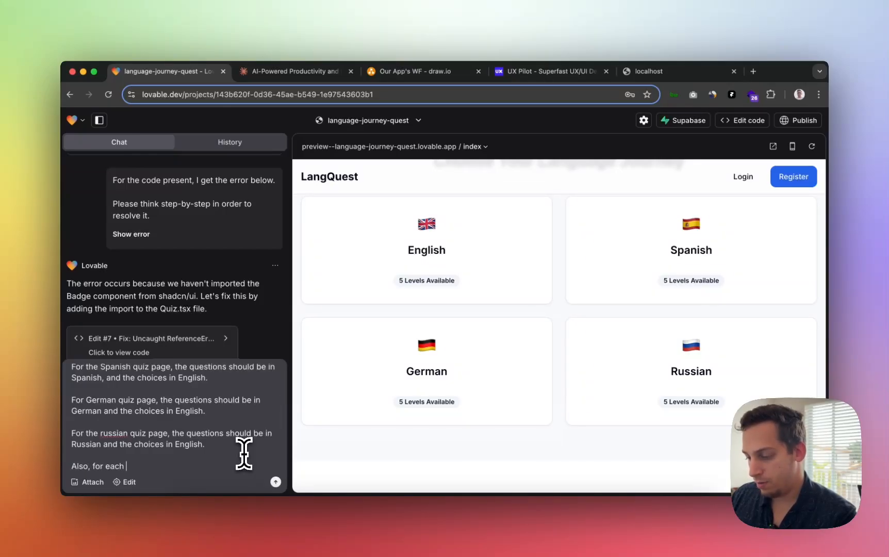
text(quiz page,)
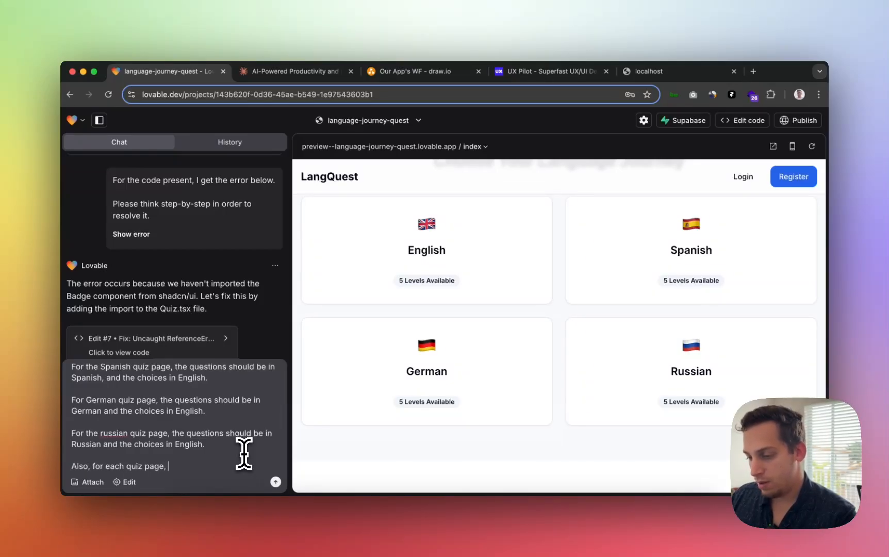
text( there sho)
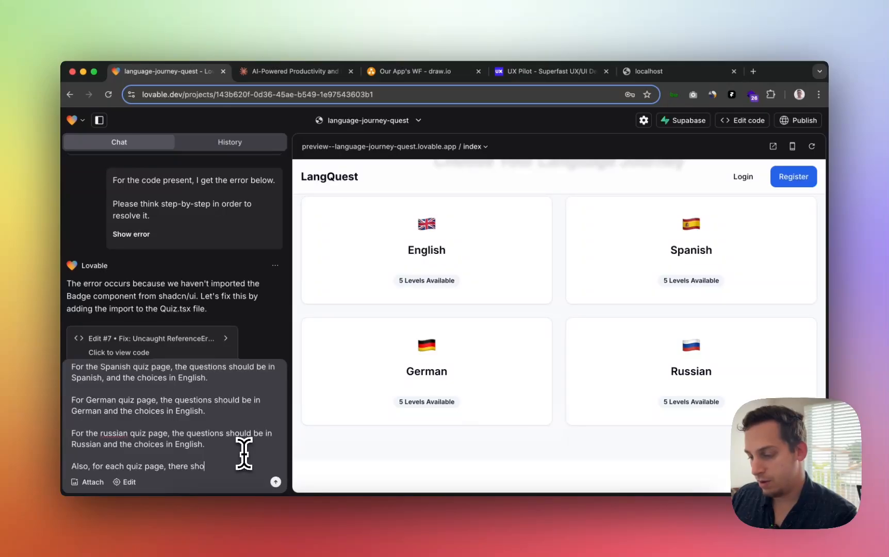
text(uld be 5 total questions.)
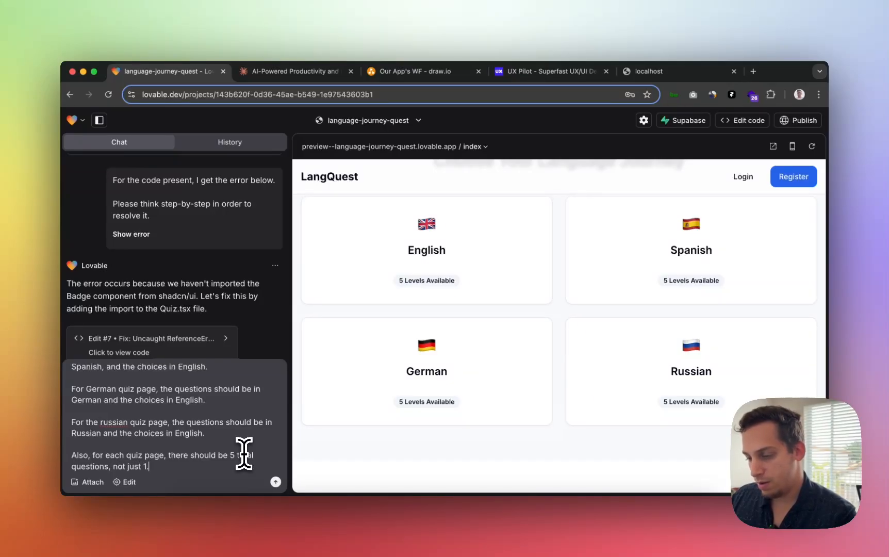
key(shift+Return)
key(shift+Return)
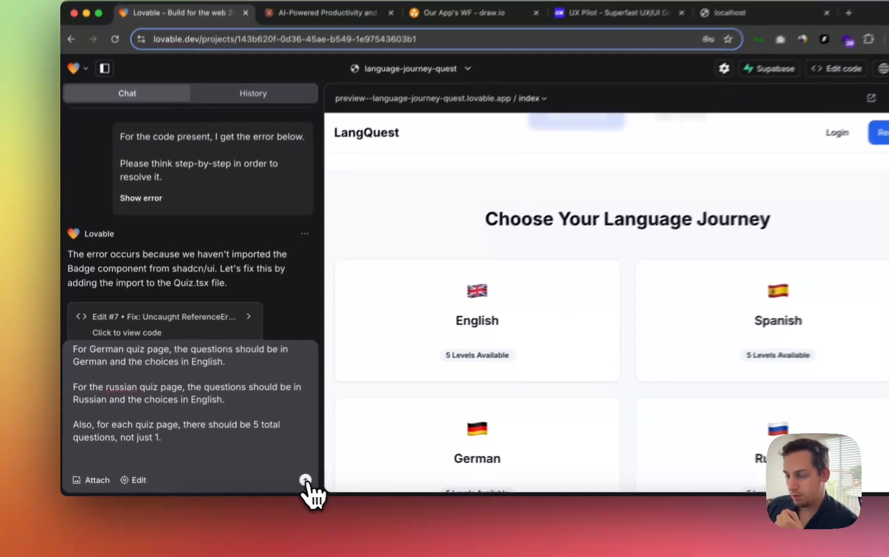
click(276, 482)
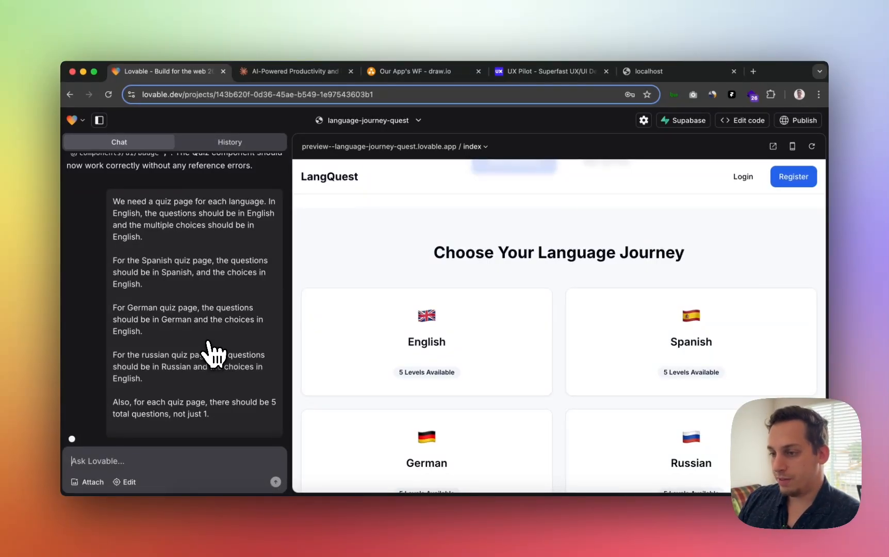
- Publish an update of the LangQuest project to its language-journey-quest.lovable.app domain
scroll(336, 297, up, 4)
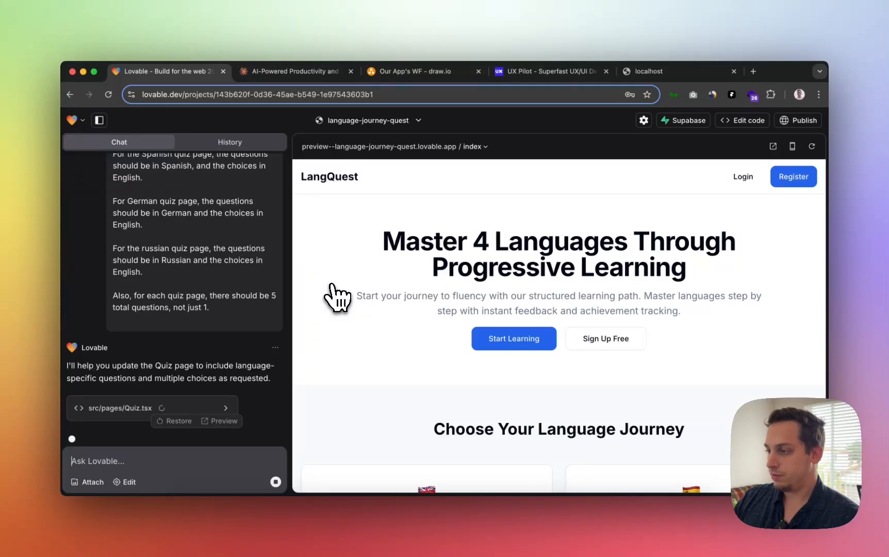
click(703, 123)
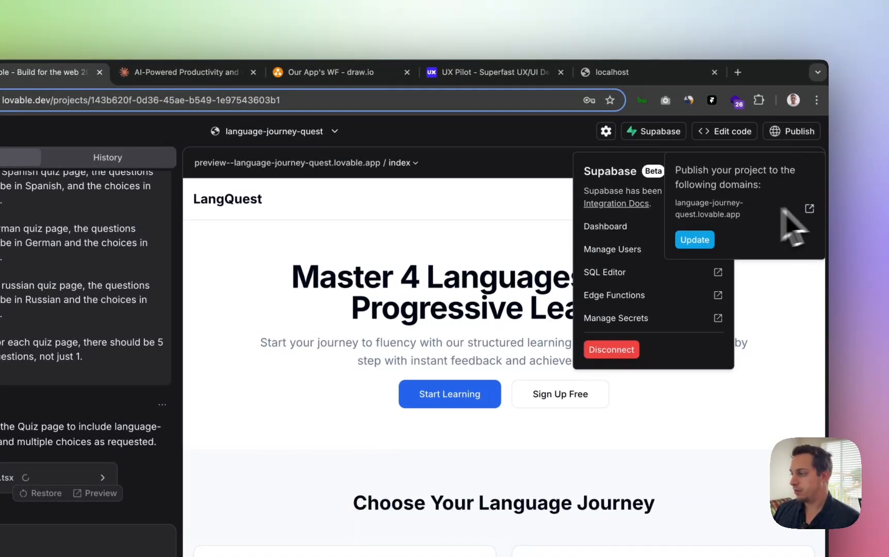
click(697, 241)
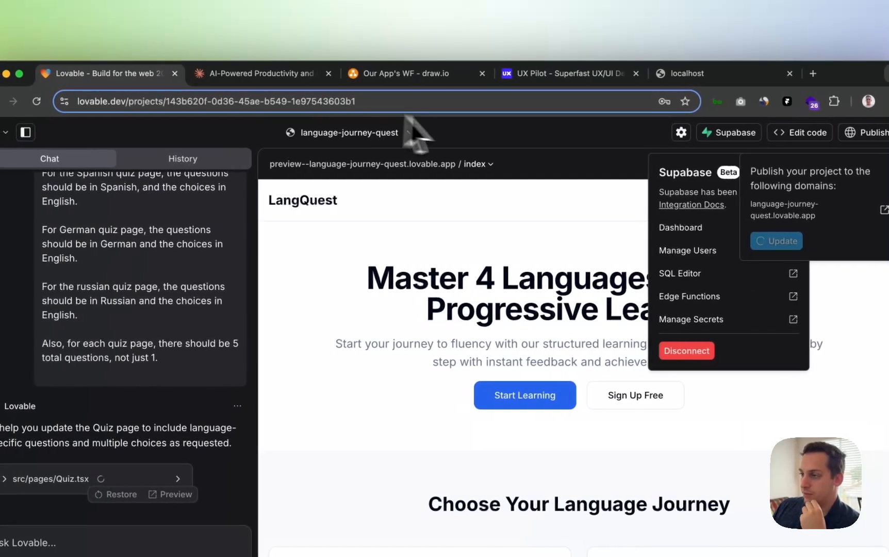
- Close the localhost page and open the published language-journey-quest.lovable.app site from the Lovable project
click(742, 76)
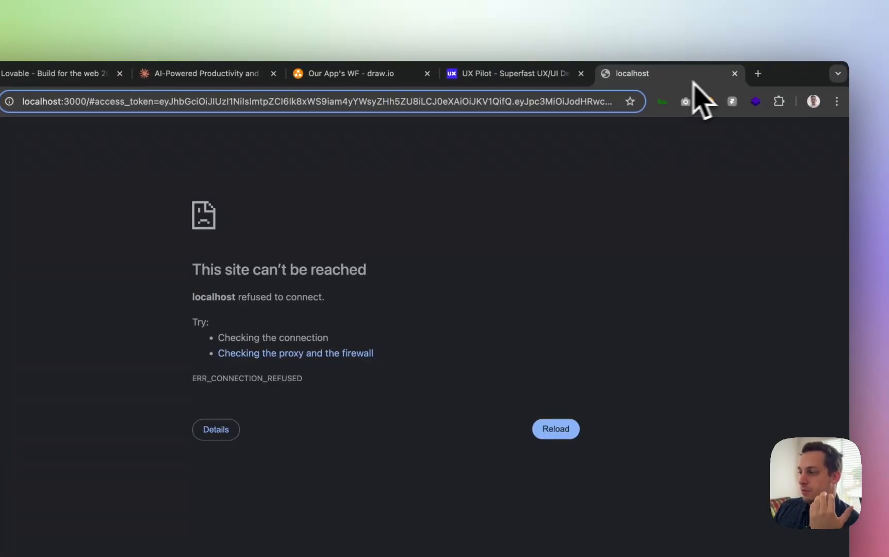
click(733, 73)
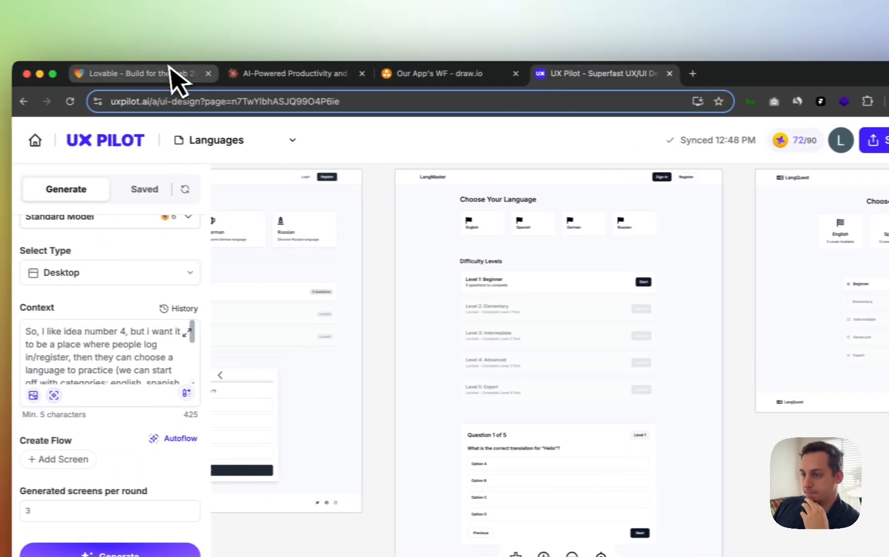
click(175, 79)
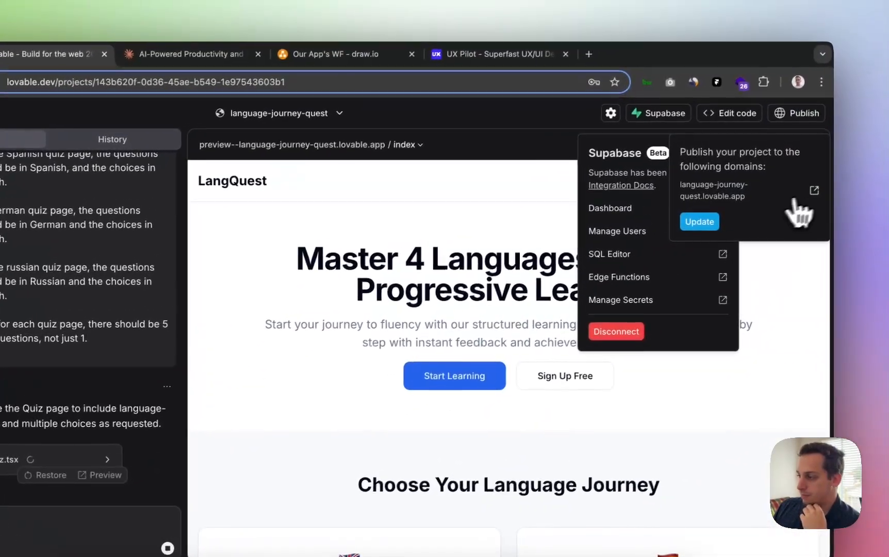
click(856, 171)
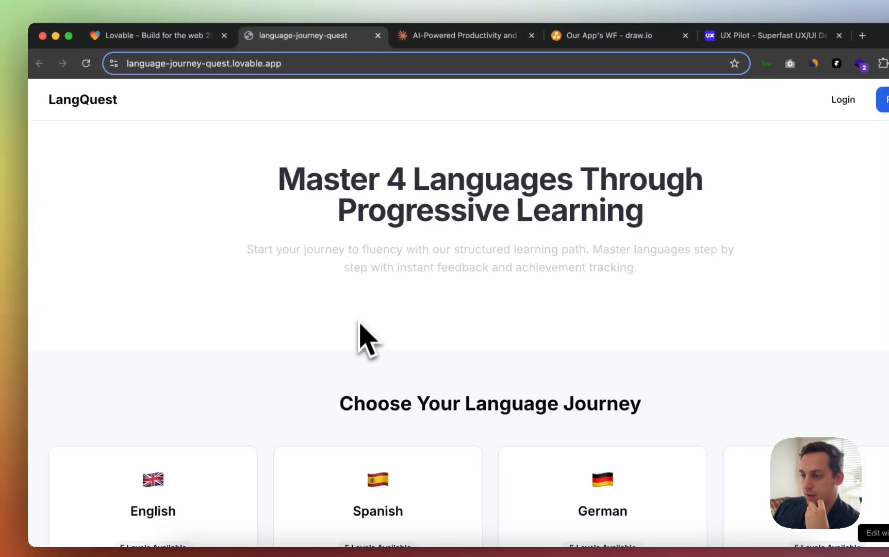
- Look over the published LangQuest home page, then log in with the saved account e-mail and the account password
scroll(339, 320, down, 5)
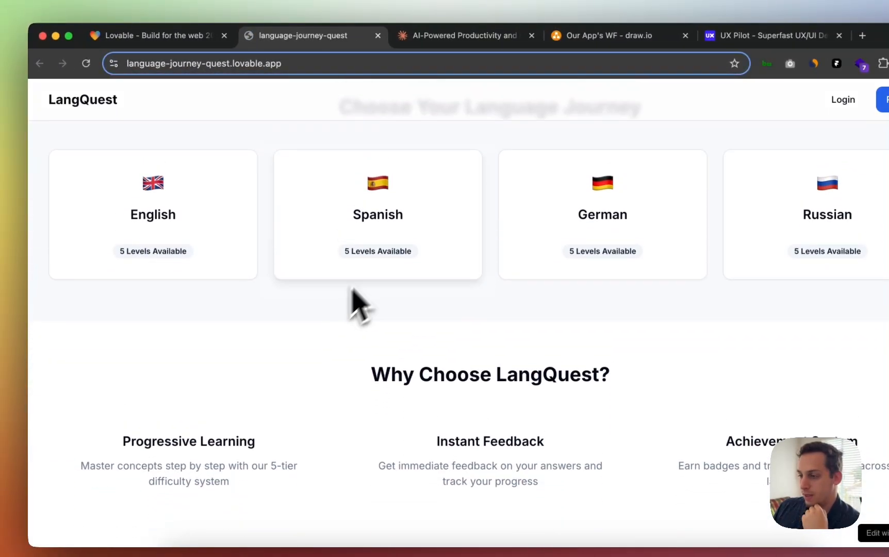
scroll(371, 258, up, 5)
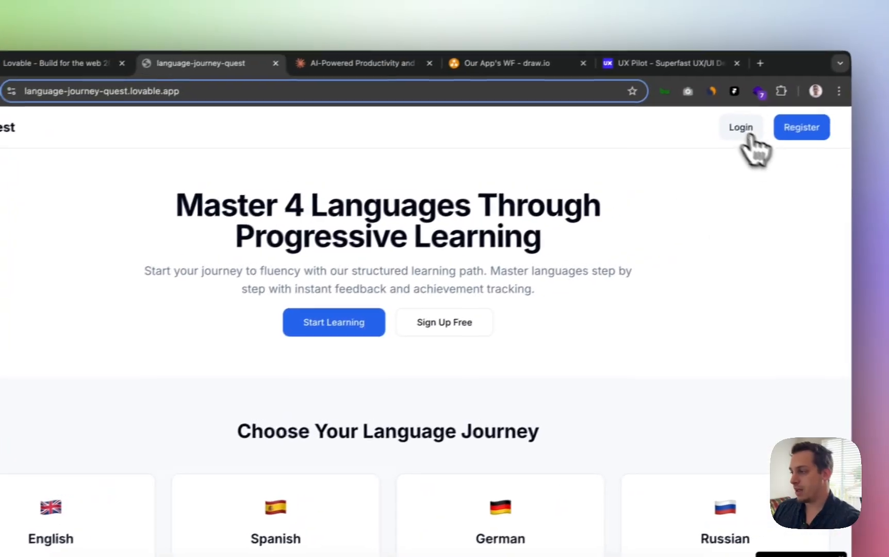
click(839, 99)
click(396, 268)
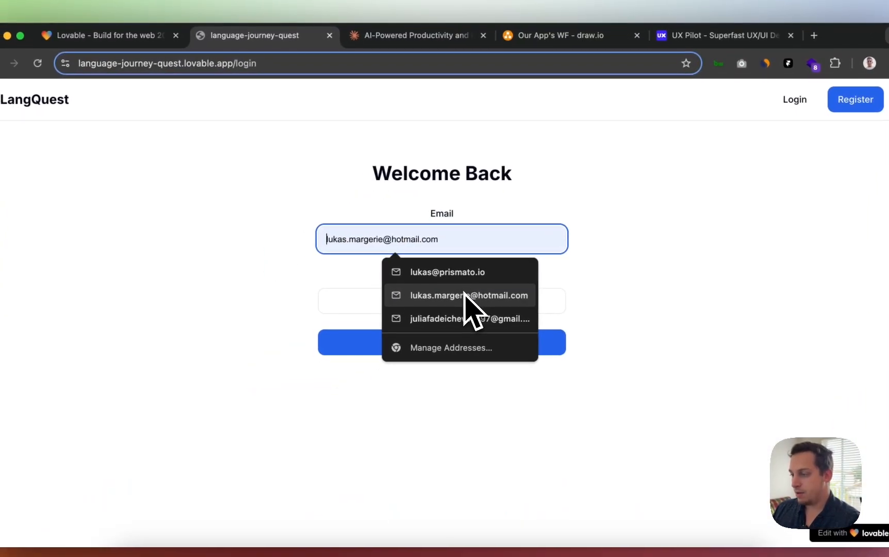
click(393, 304)
click(425, 299)
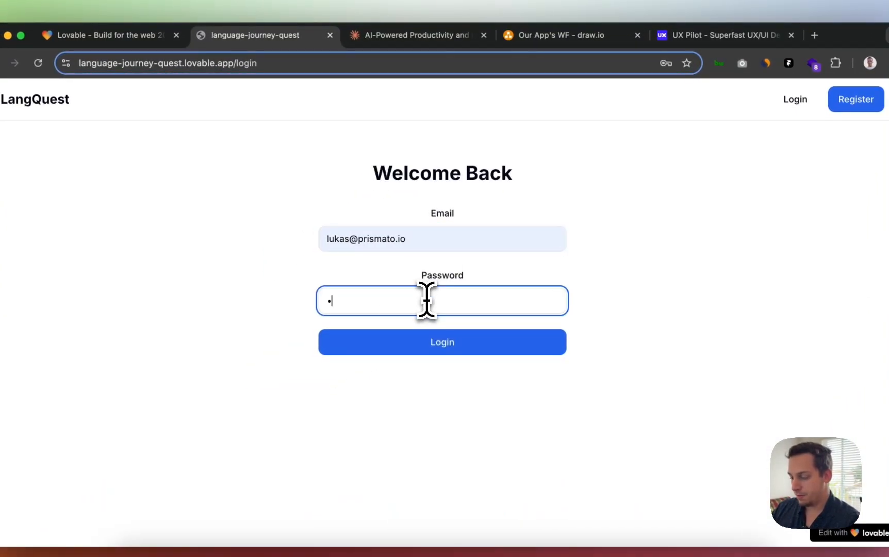
text(•••••••••••)
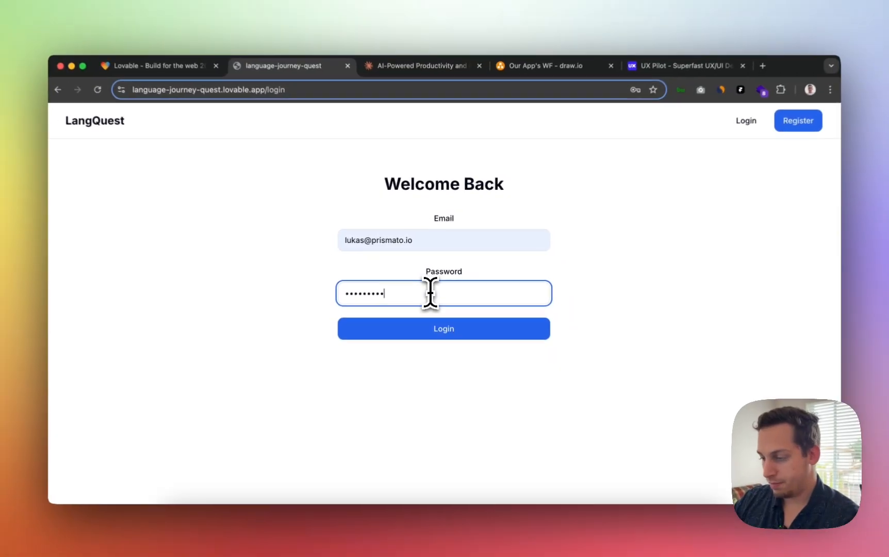
key(Return)
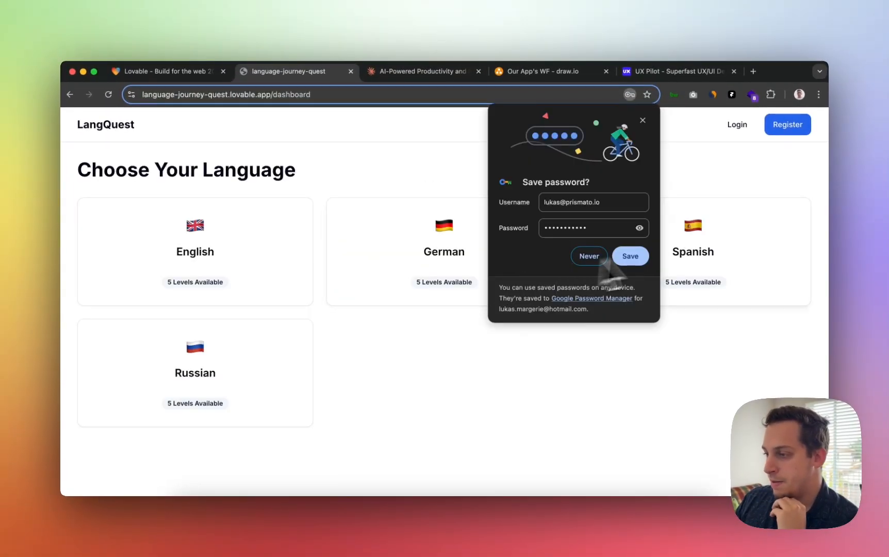
- Save the login password in the browser, and answer "Hello" in the published site's Spanish Level 1 quiz
click(629, 255)
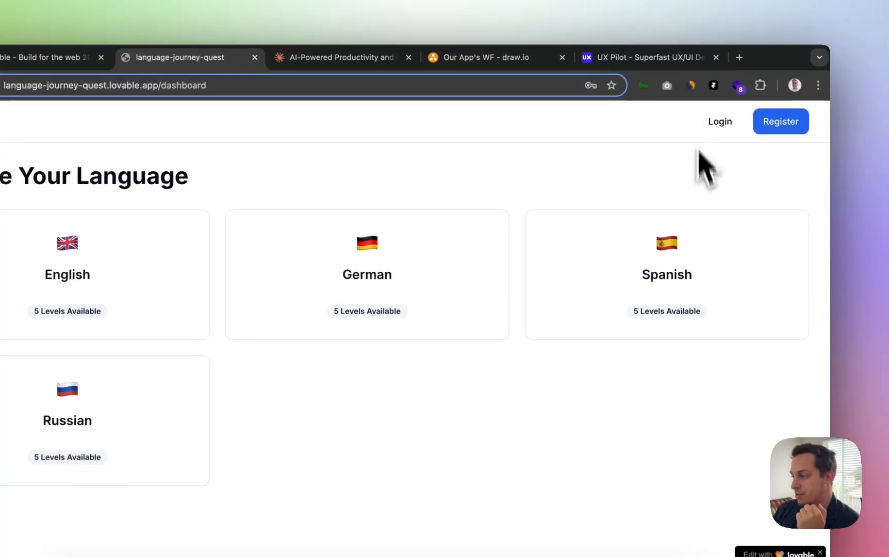
click(645, 278)
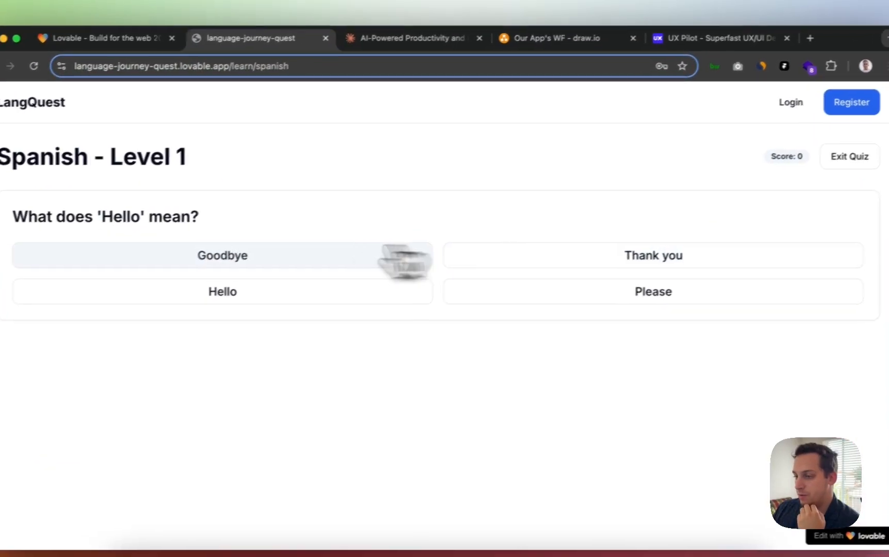
click(263, 288)
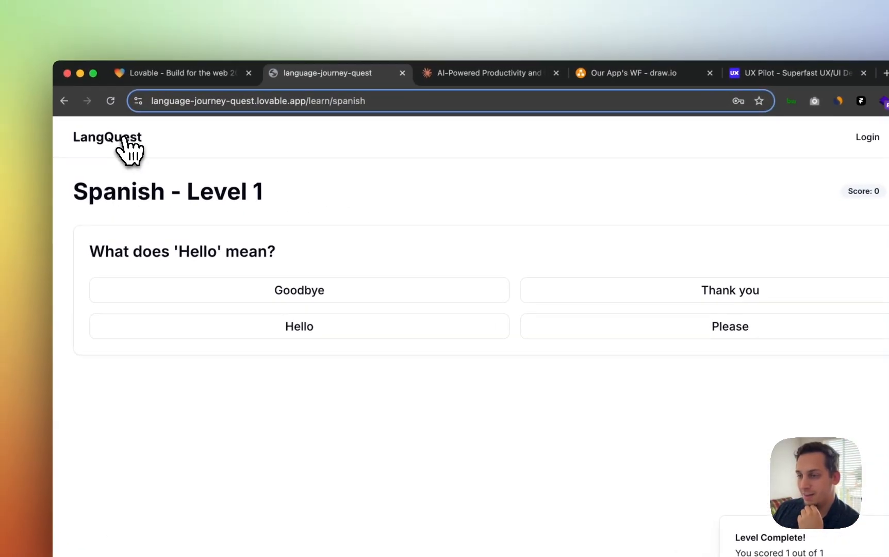
- Go back to the LangQuest home page, reopen the Spanish quiz to check its question, and return home
click(123, 140)
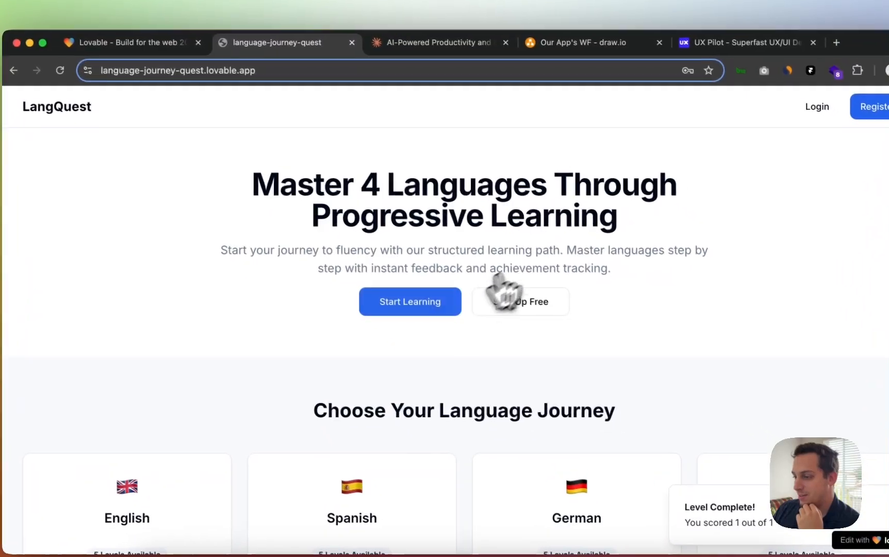
scroll(563, 331, down, 4)
click(409, 456)
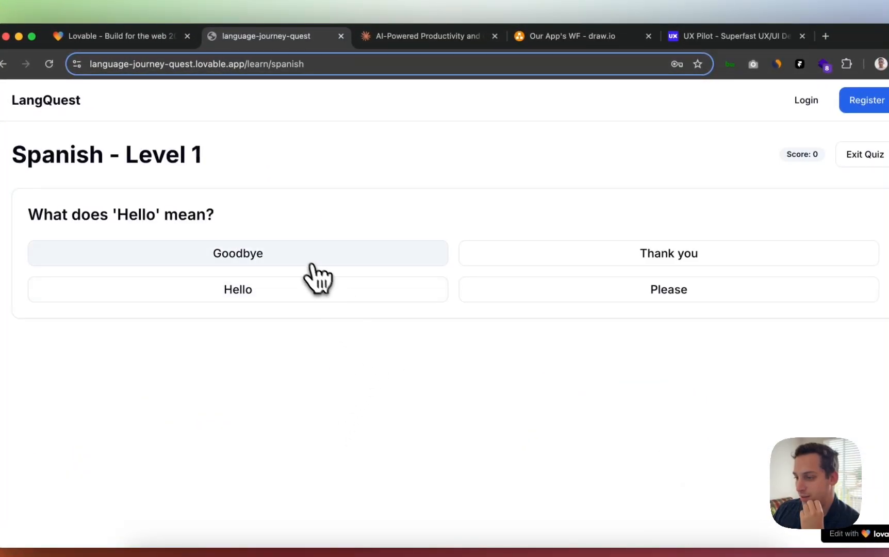
click(73, 100)
- Switch to the Lovable project, look over the home page in the preview, and close the publishing options
click(171, 61)
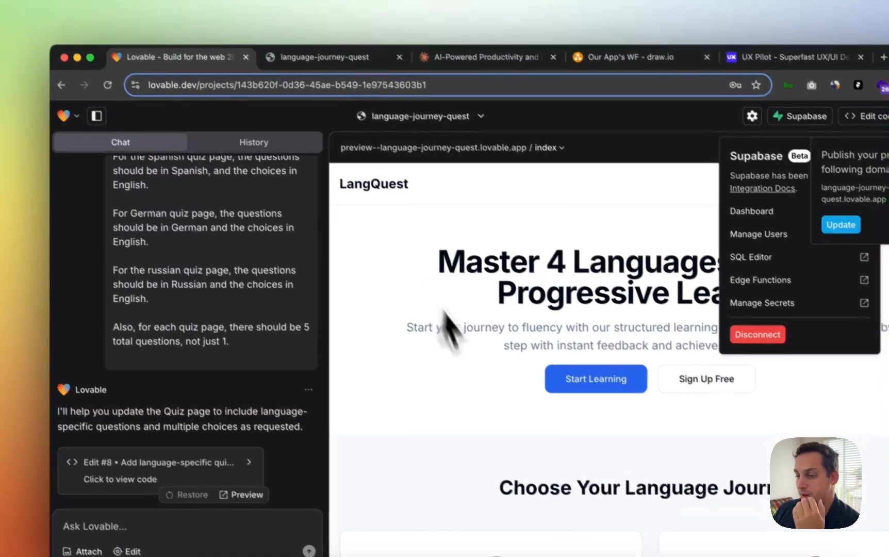
scroll(516, 315, down, 10)
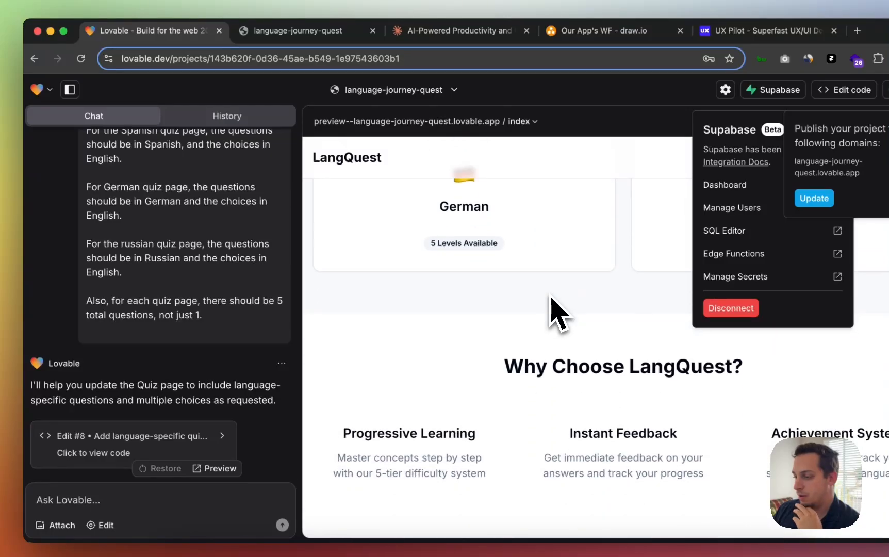
scroll(555, 313, up, 6)
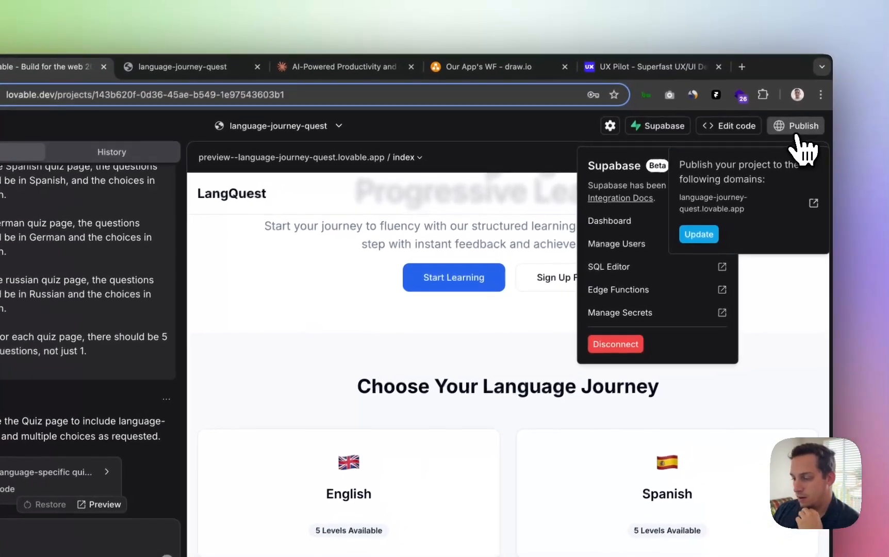
click(803, 145)
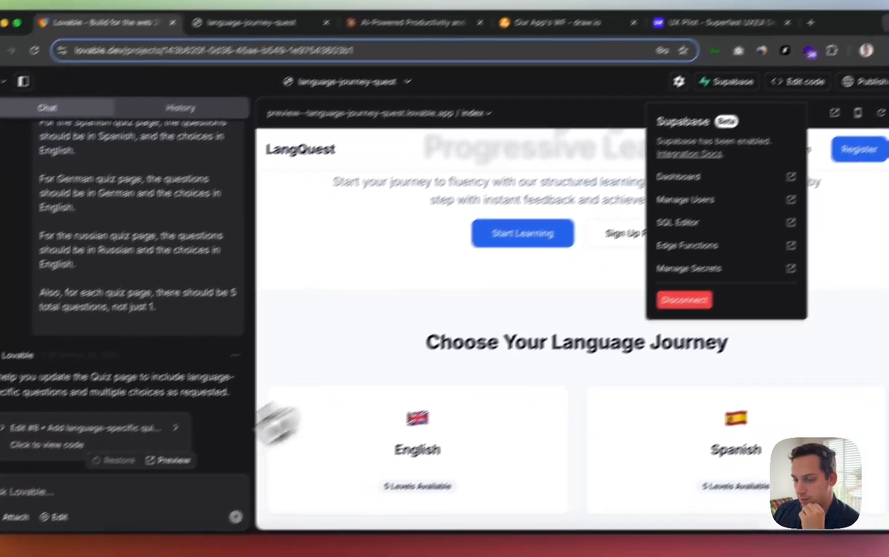
scroll(411, 312, up, 2)
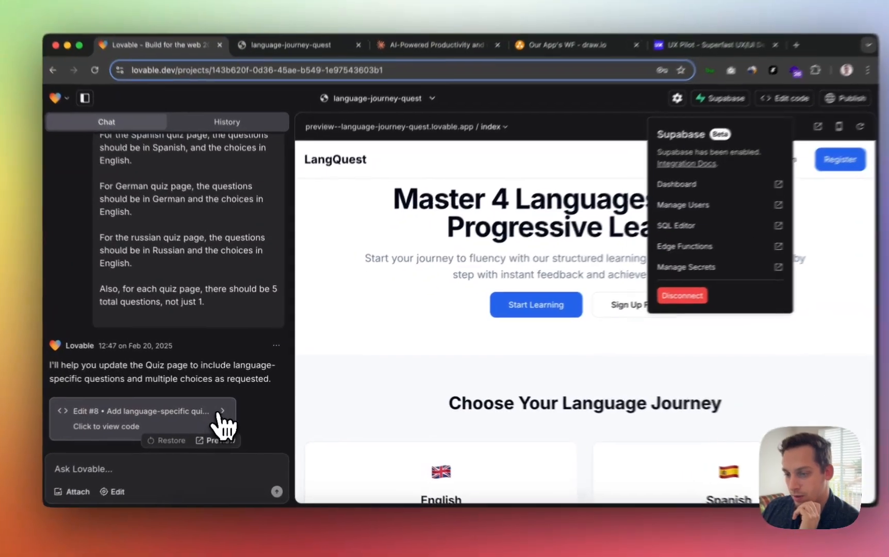
- Review the code changes of Edit #8 in src/pages/Quiz.tsx for the English, Spanish, German and Russian questions, and exit the code view
click(223, 426)
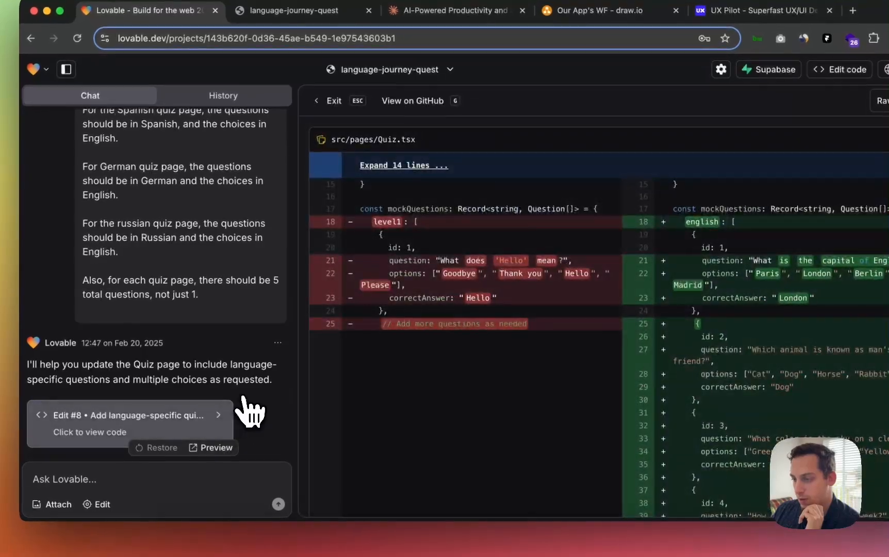
scroll(490, 245, down, 3)
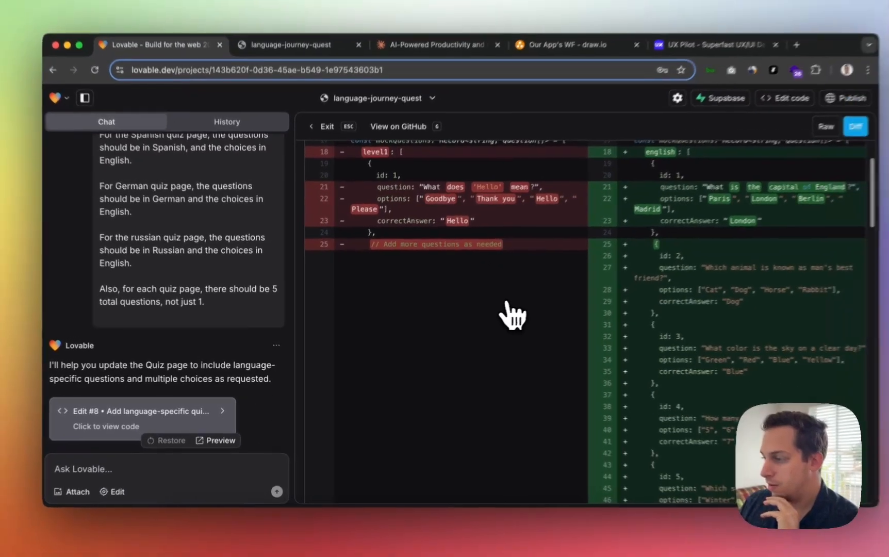
scroll(681, 289, down, 5)
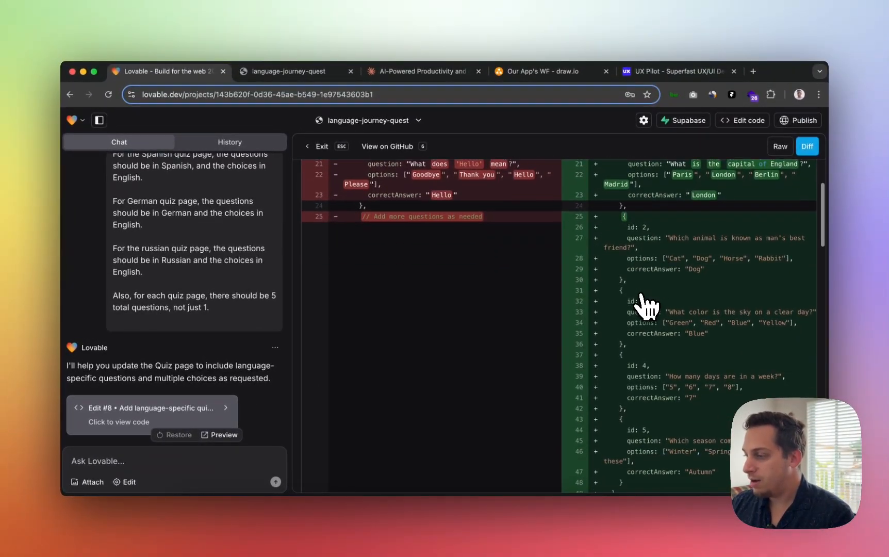
scroll(645, 305, down, 10)
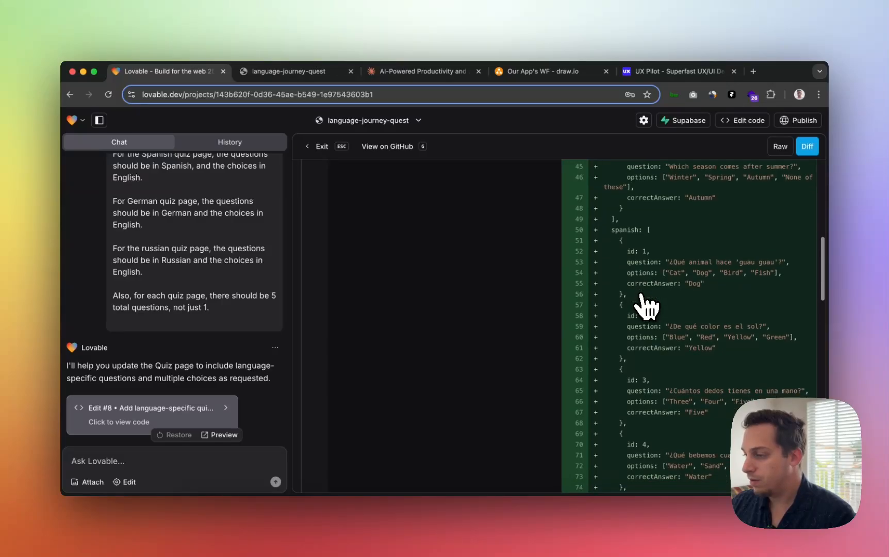
scroll(645, 307, down, 5)
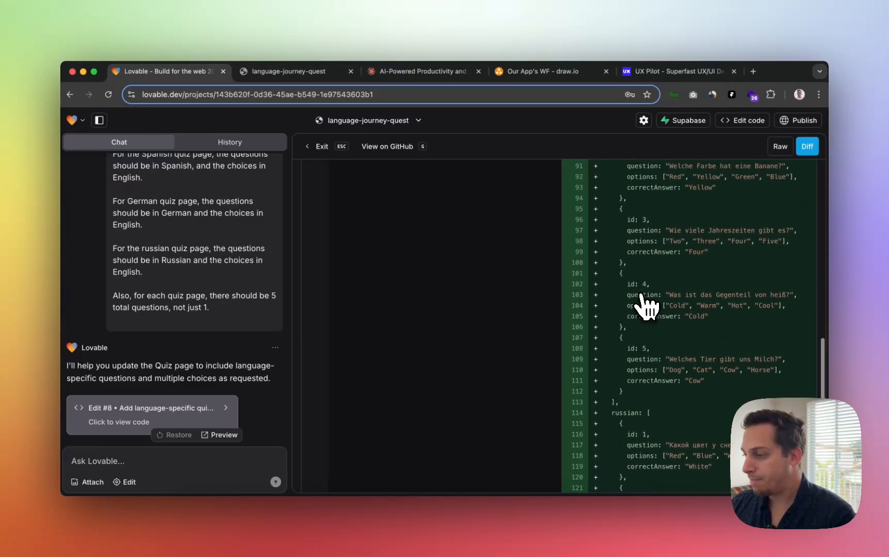
scroll(645, 307, up, 4)
scroll(645, 306, down, 8)
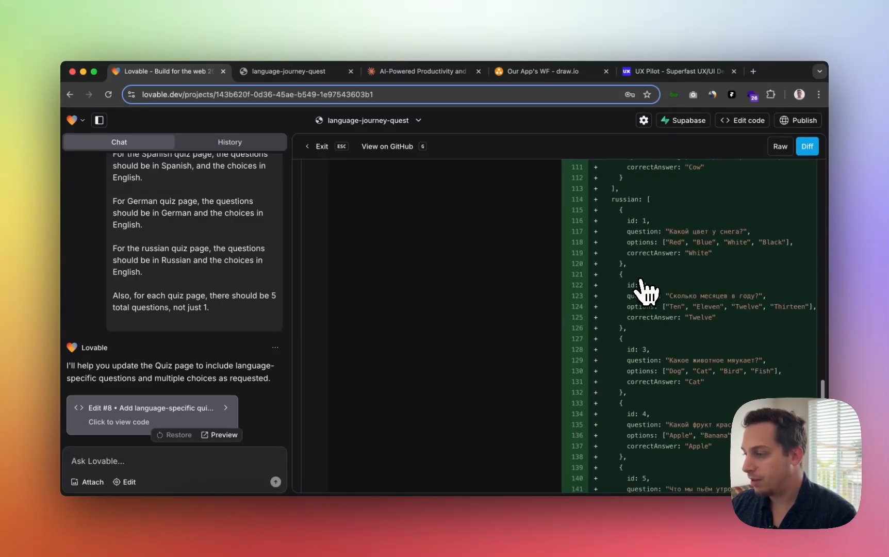
scroll(640, 317, down, 5)
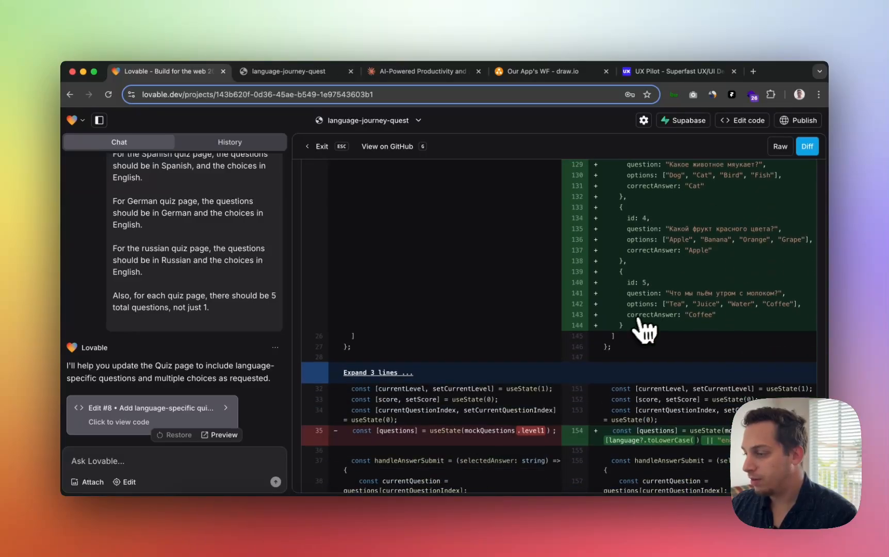
scroll(598, 308, up, 20)
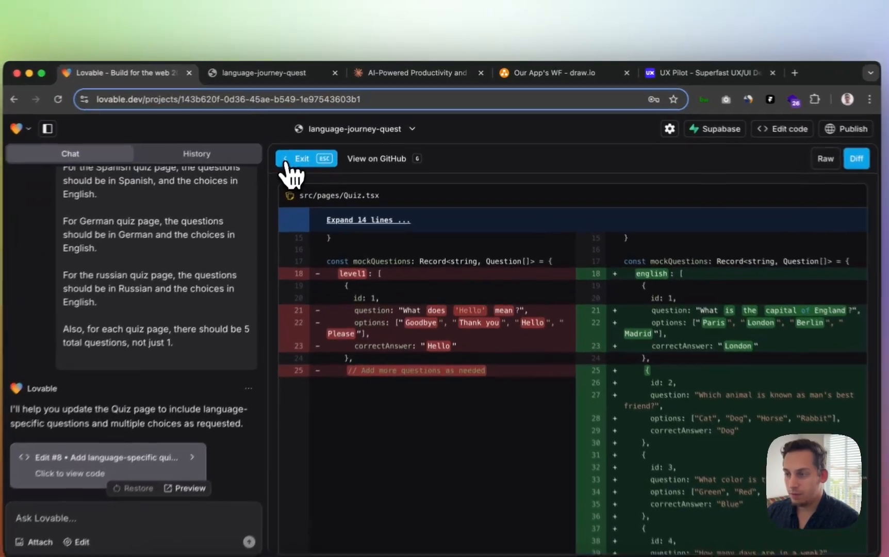
click(314, 146)
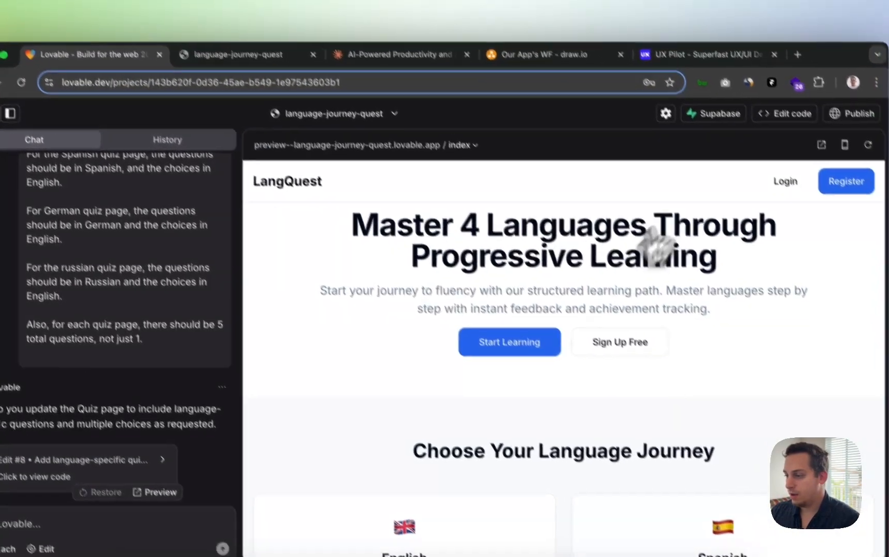
- Test the Russian quiz in the preview by answering four questions with their first option, and return to the LangQuest home page
scroll(489, 412, down, 3)
scroll(665, 410, down, 3)
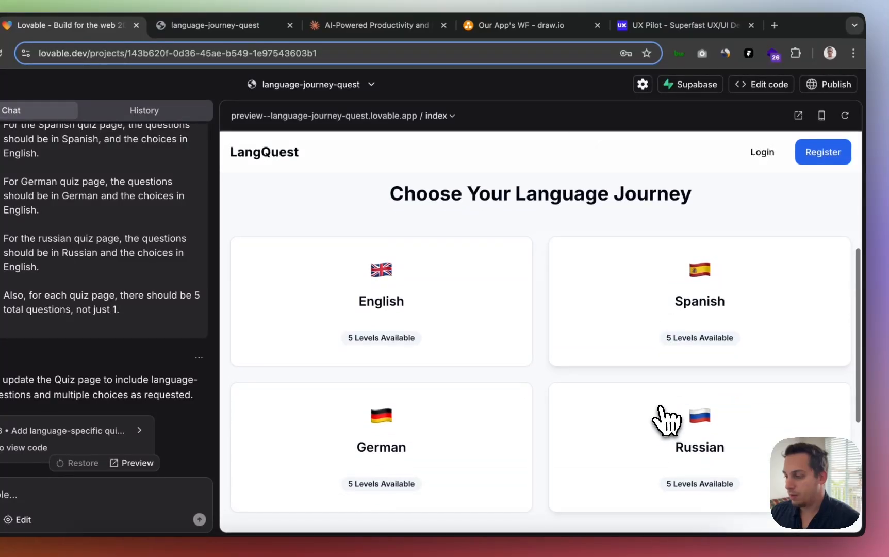
click(659, 421)
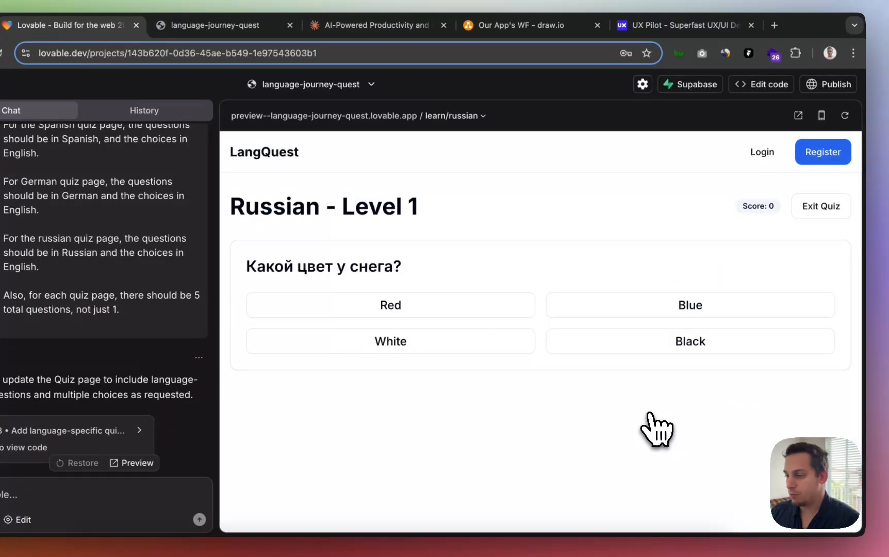
click(359, 306)
click(471, 304)
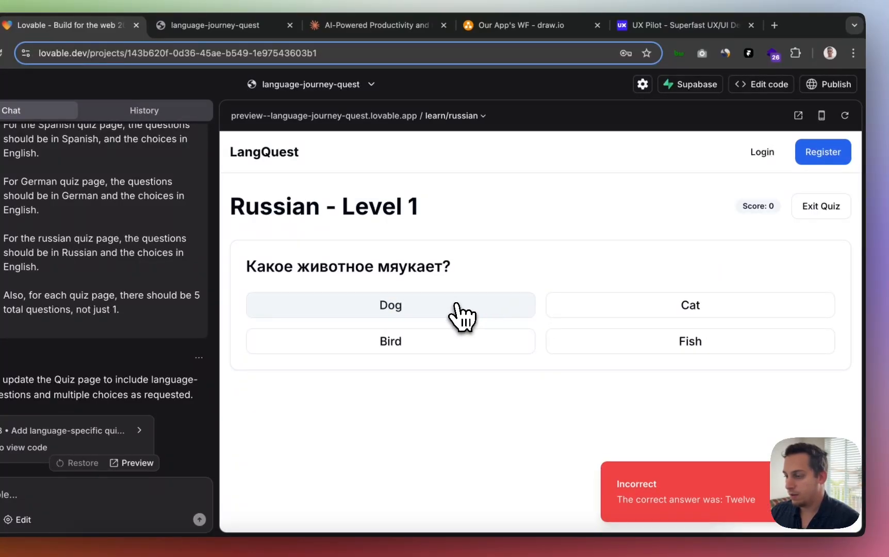
click(454, 306)
click(452, 308)
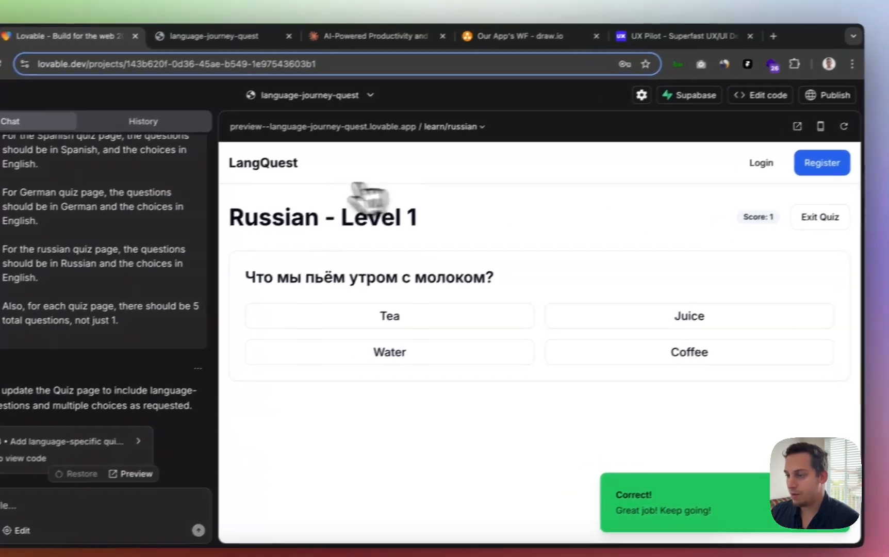
click(274, 154)
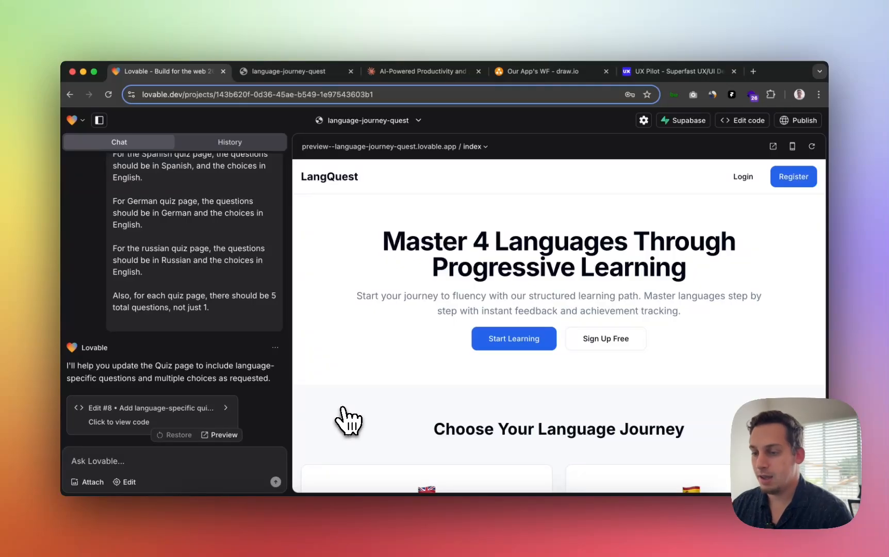
- Begin a Lovable prompt with "Once the user is logged in, the "log in" and "register" button should be removed from the navbar,"
scroll(238, 397, down, 4)
scroll(411, 363, down, 8)
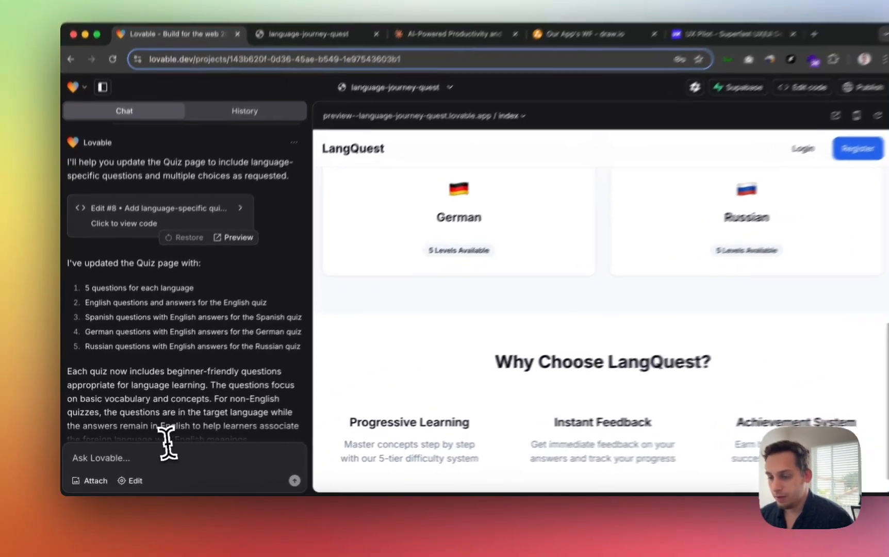
click(149, 459)
text(O)
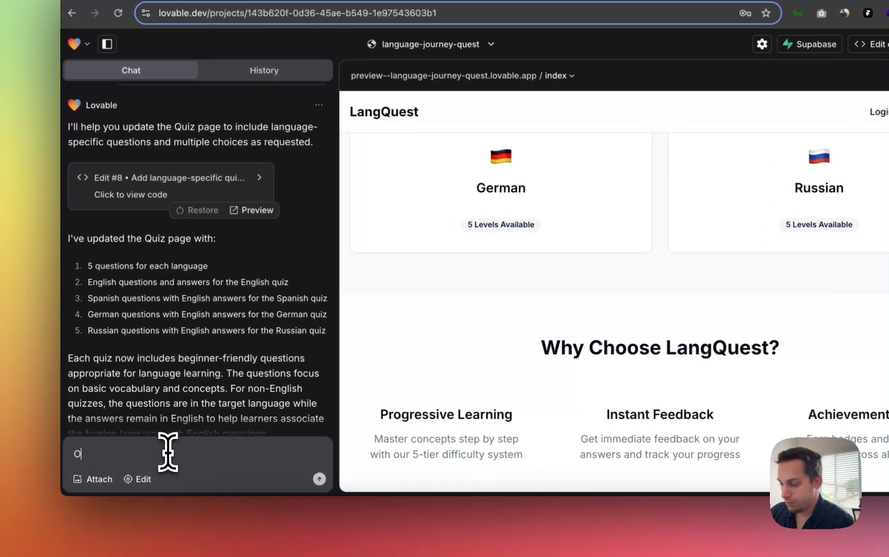
text(nce the)
text( user is logged in)
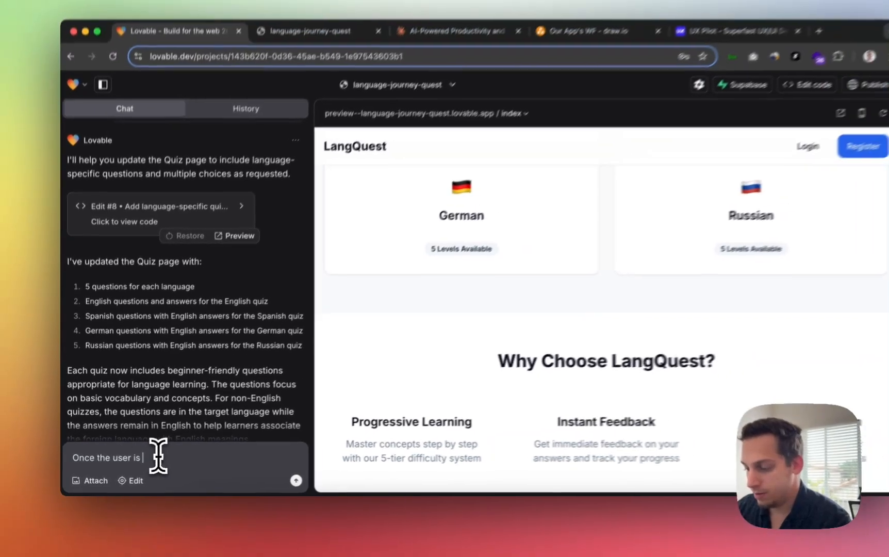
text(, the "log in" and "r)
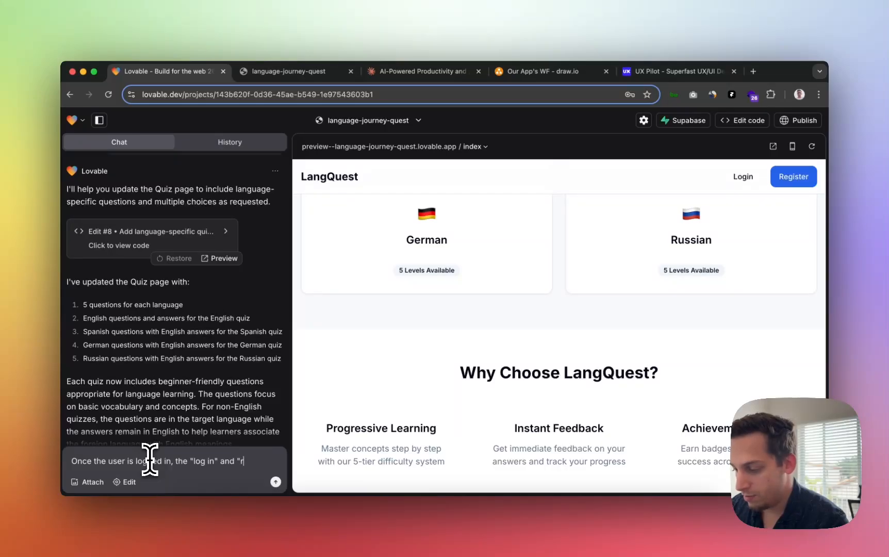
text(b)
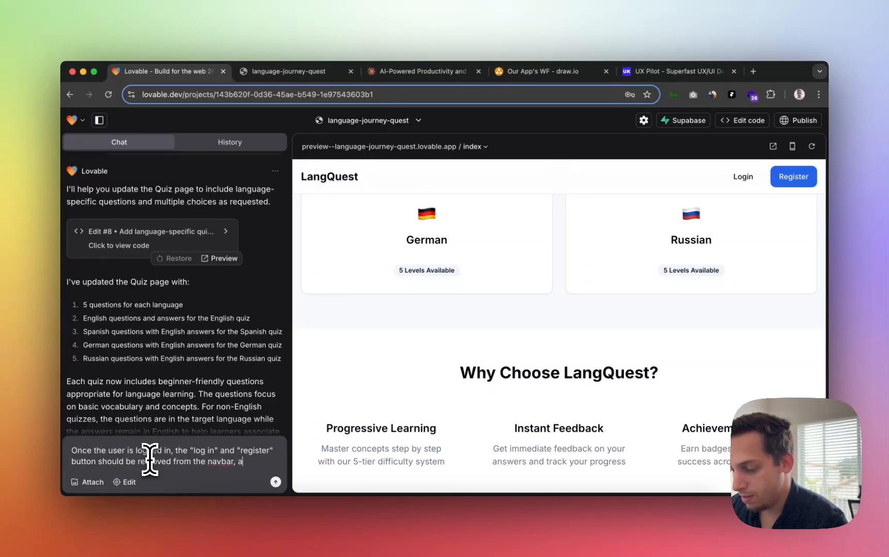
- Continue the prompt with "and there should be a "log out" button. Once the user clicks on the log out button, they are logged out."
text(s)
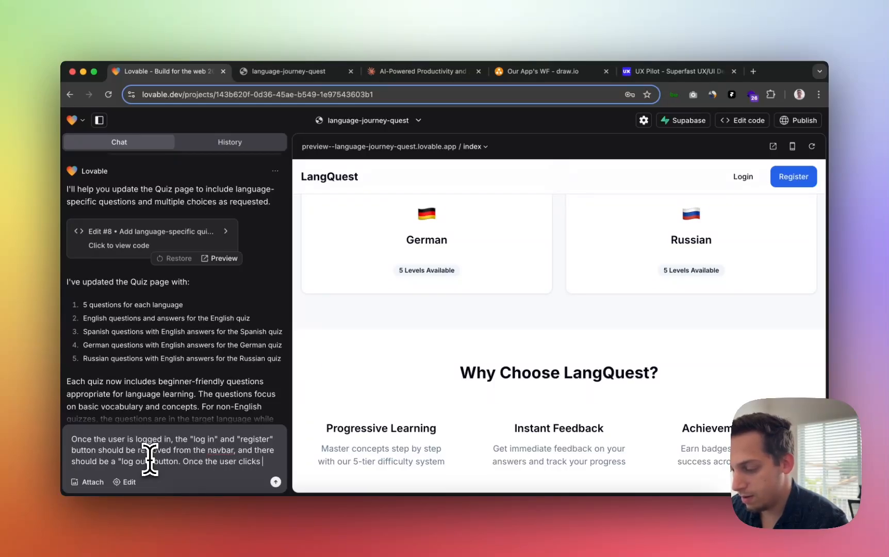
text(the log out)
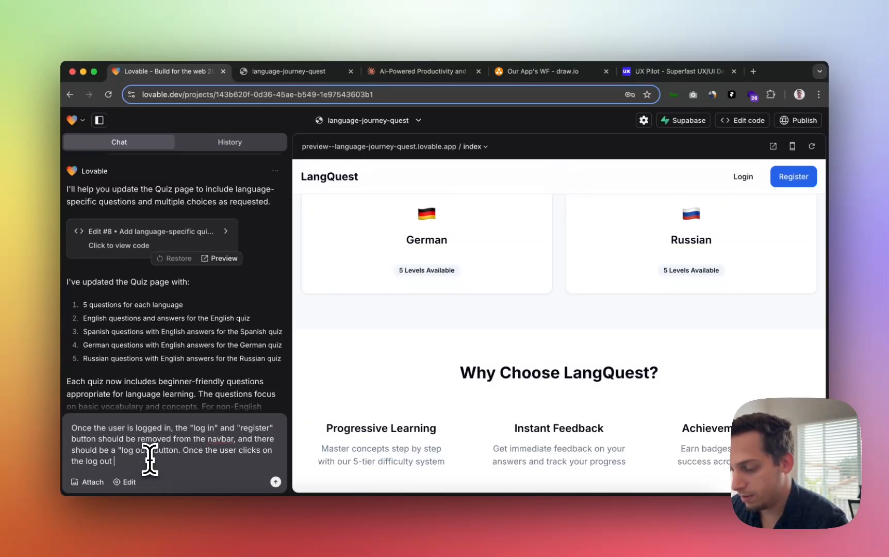
text( button, they are logged out)
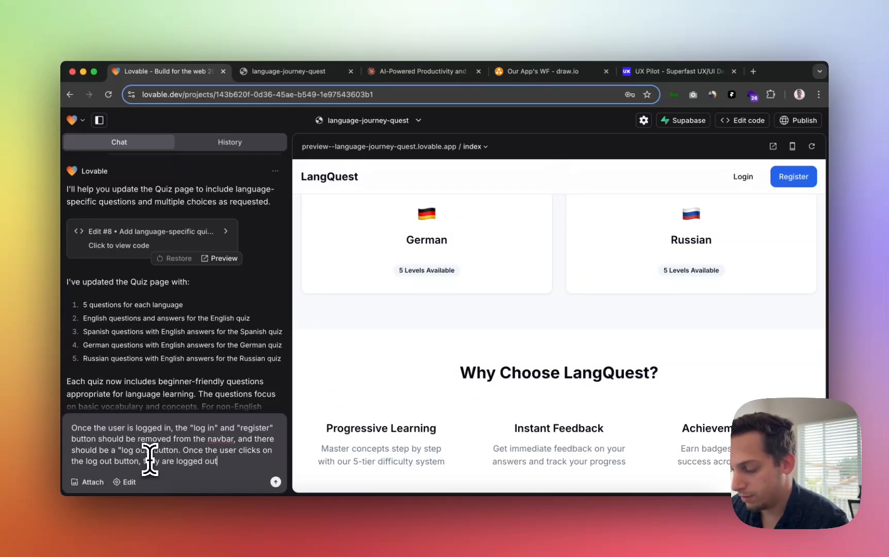
text(.)
- Add a new paragraph to the prompt: "Also, the language options on the homepage should be locked and only unlocked to users that are logged in."
key(shift+Return)
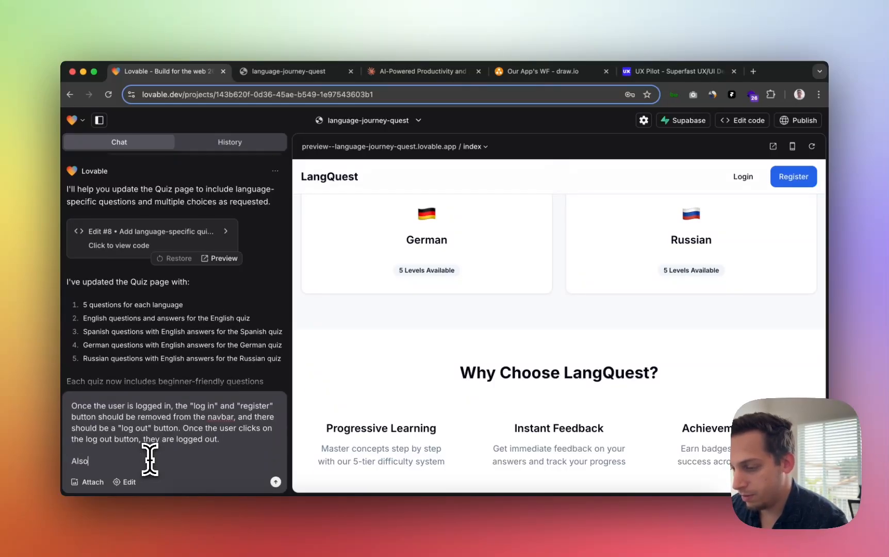
text(Also, the)
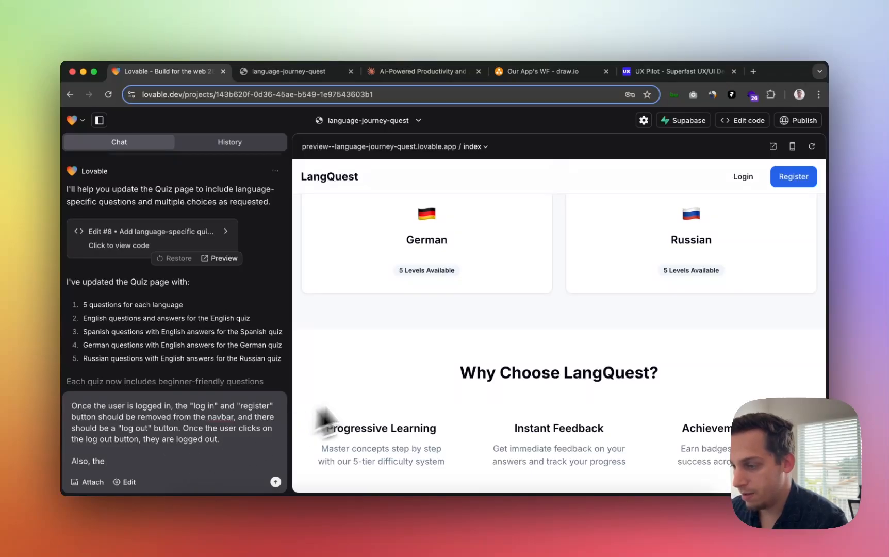
scroll(392, 372, up, 2)
scroll(392, 368, up, 1)
text(langu)
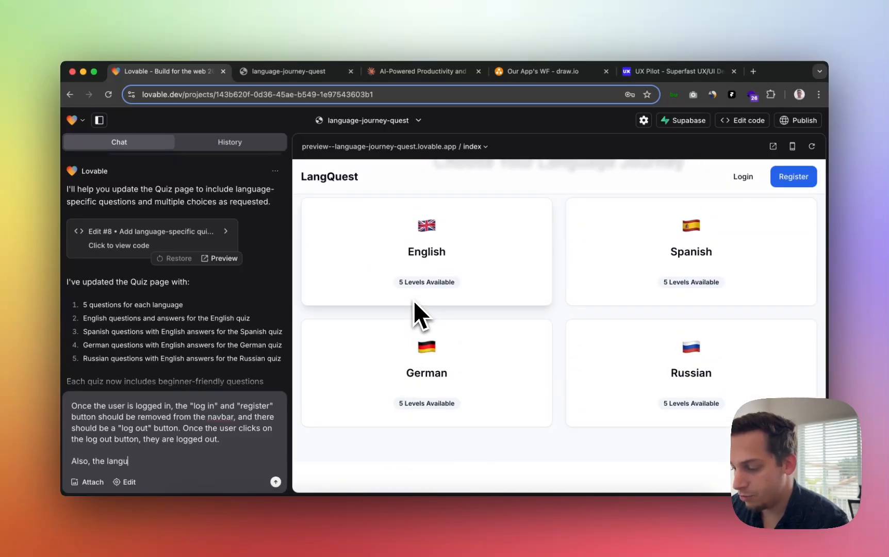
text(age )
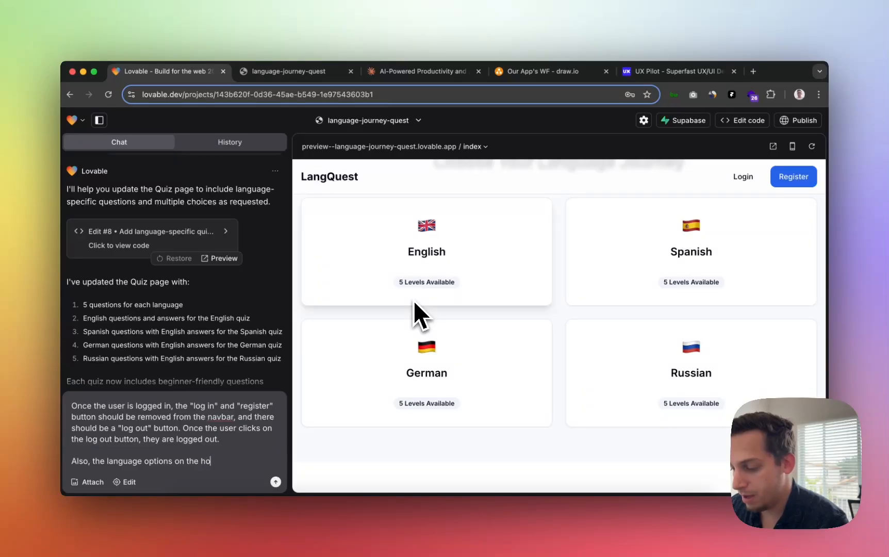
text(options on the homepage should)
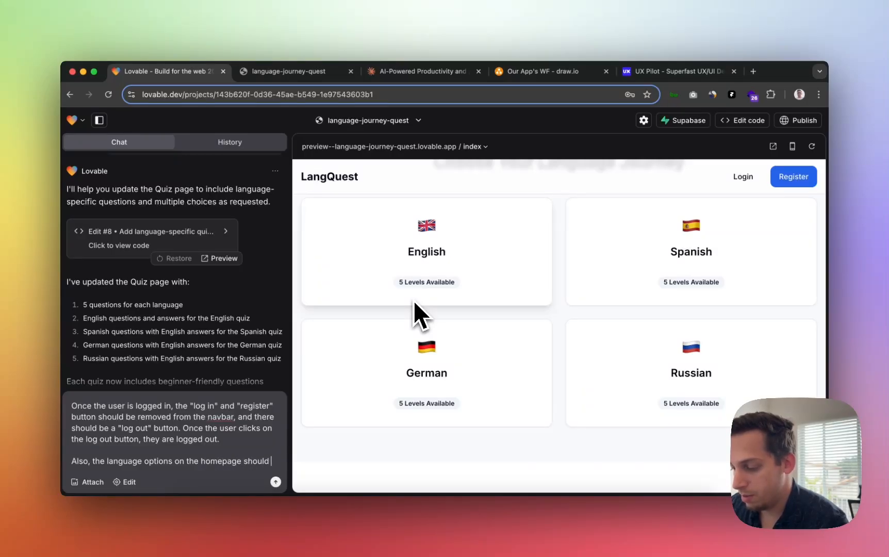
text( be)
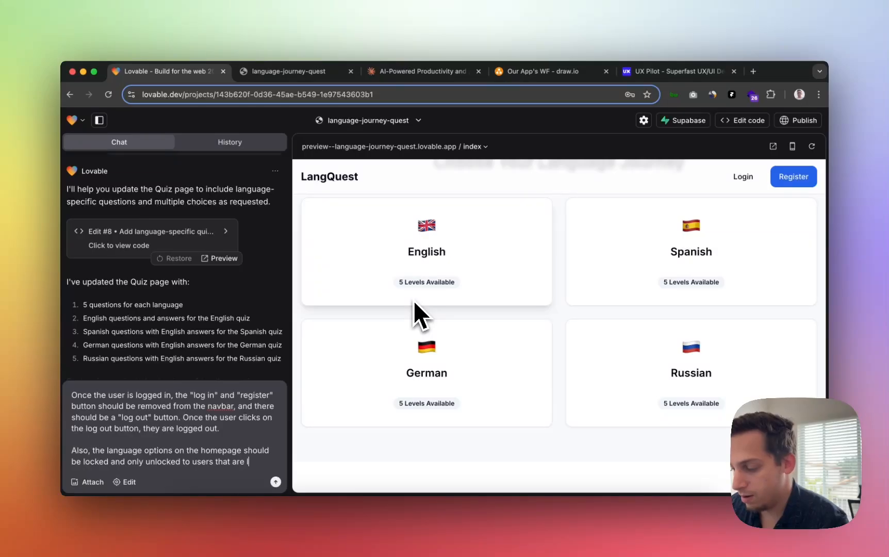
text(n)
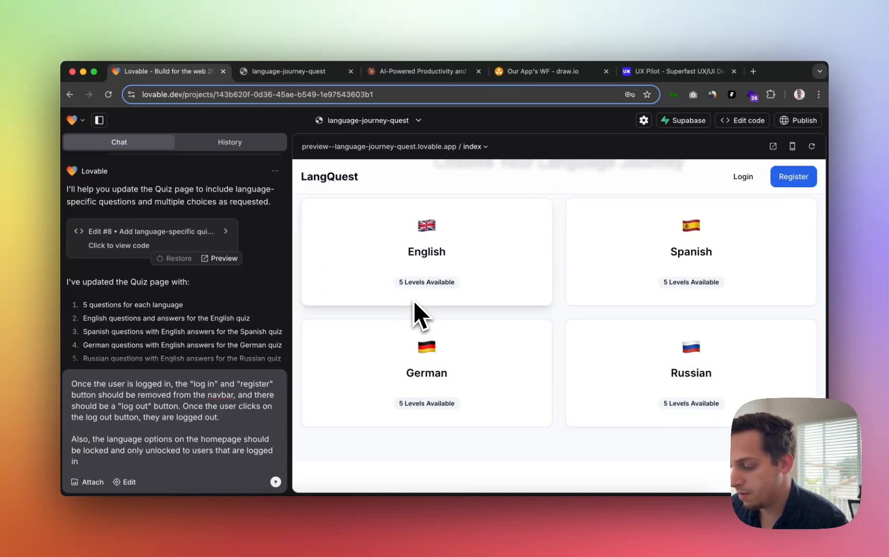
- Try to submit the prompt about the navbar and locked language options, and dismiss the upgrade plans dialog
key(Return)
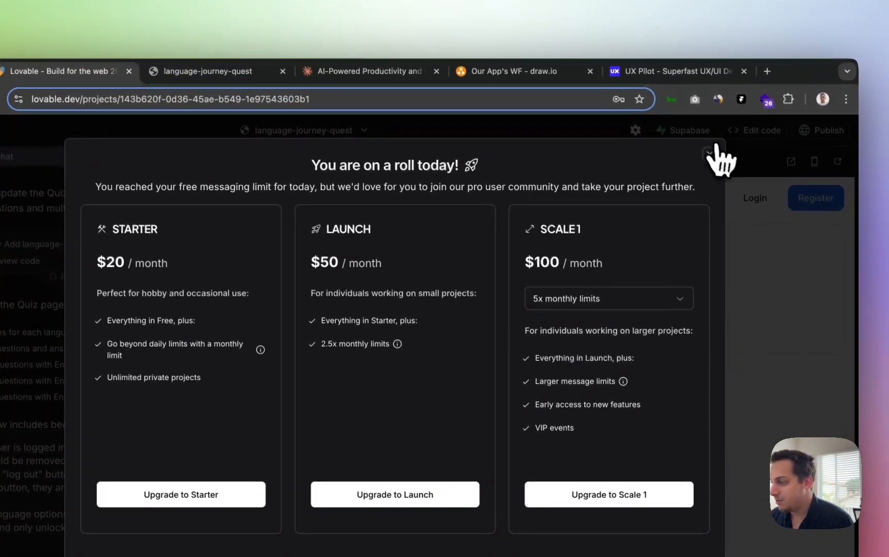
click(710, 153)
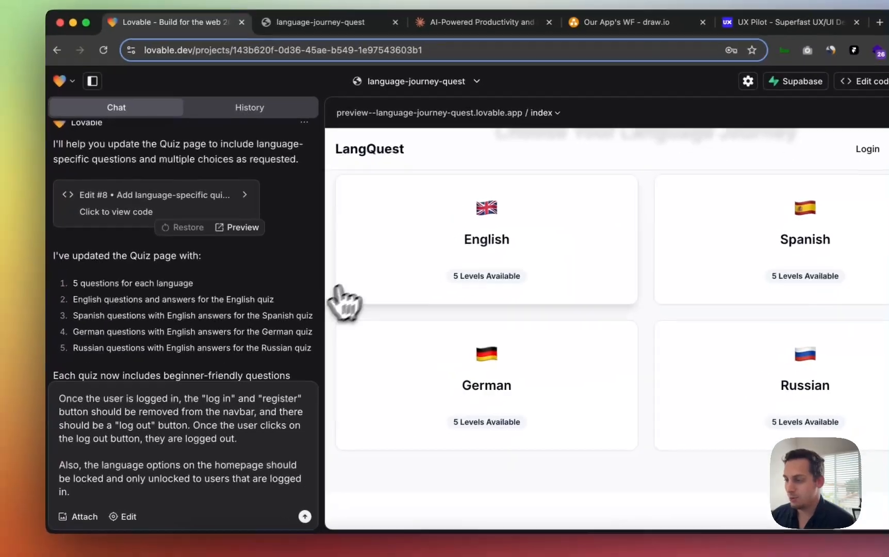
scroll(340, 294, up, 5)
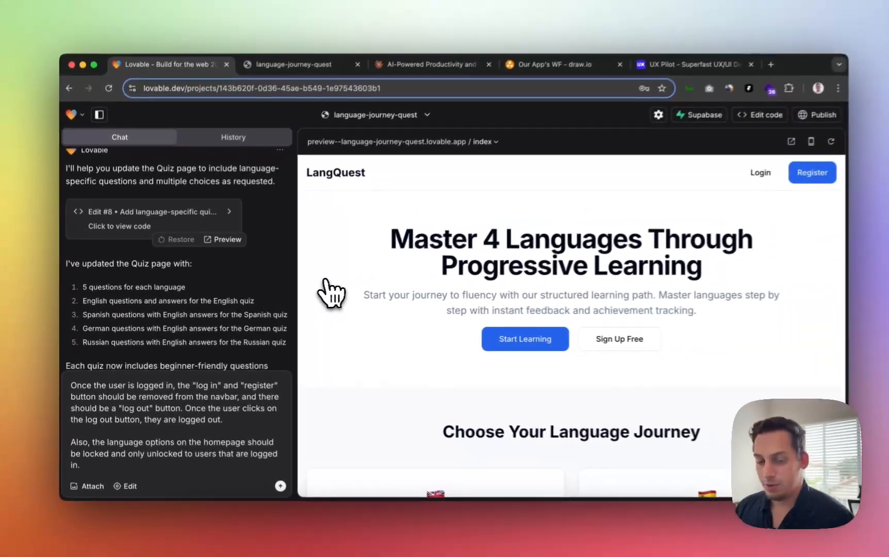